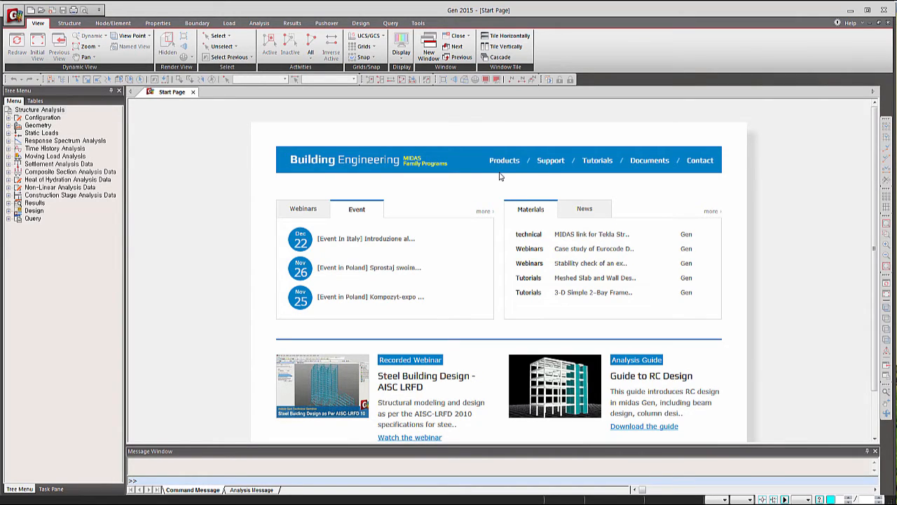
# Create a new project
pyautogui.click(13, 15)
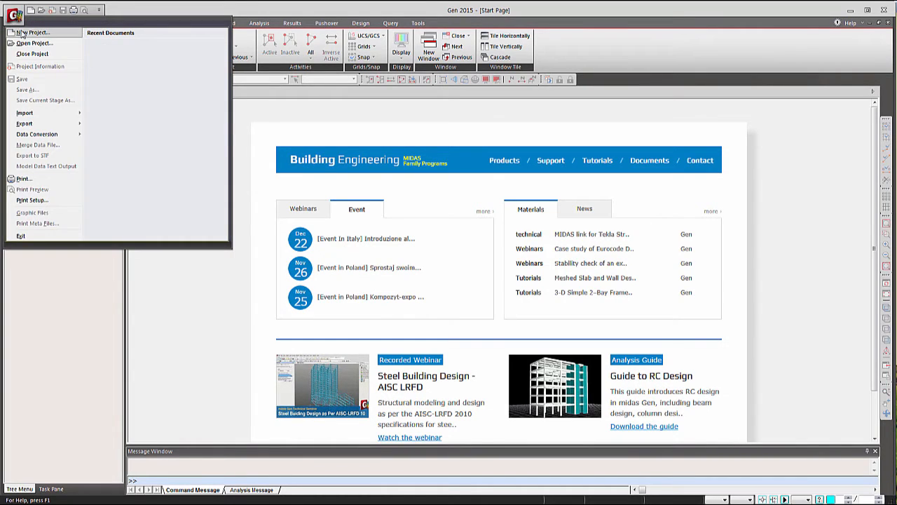
pyautogui.click(26, 33)
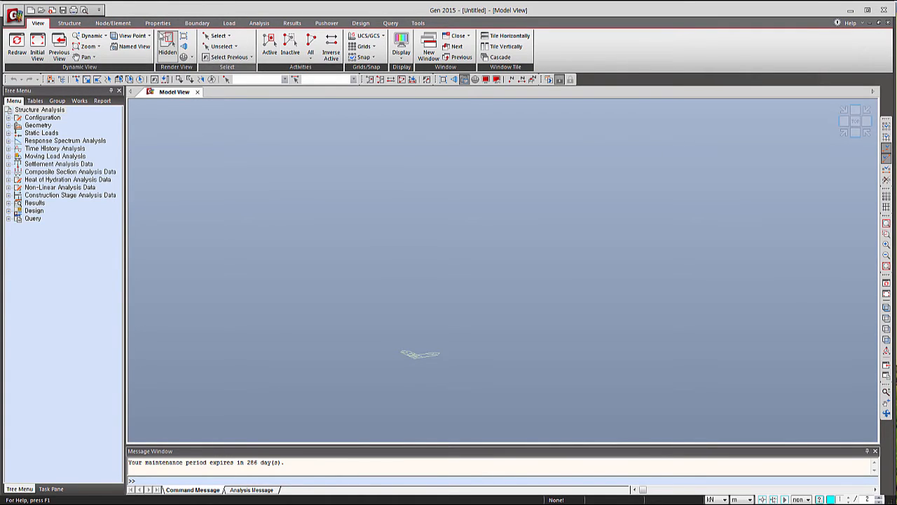
# Examine the command groups from Structure through Tools and return to the View commands
pyautogui.click(74, 23)
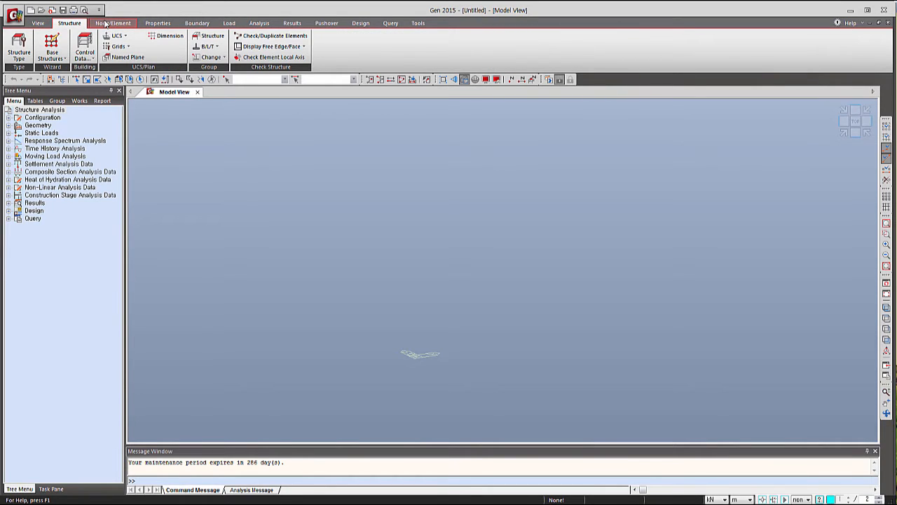
pyautogui.click(107, 23)
pyautogui.click(167, 23)
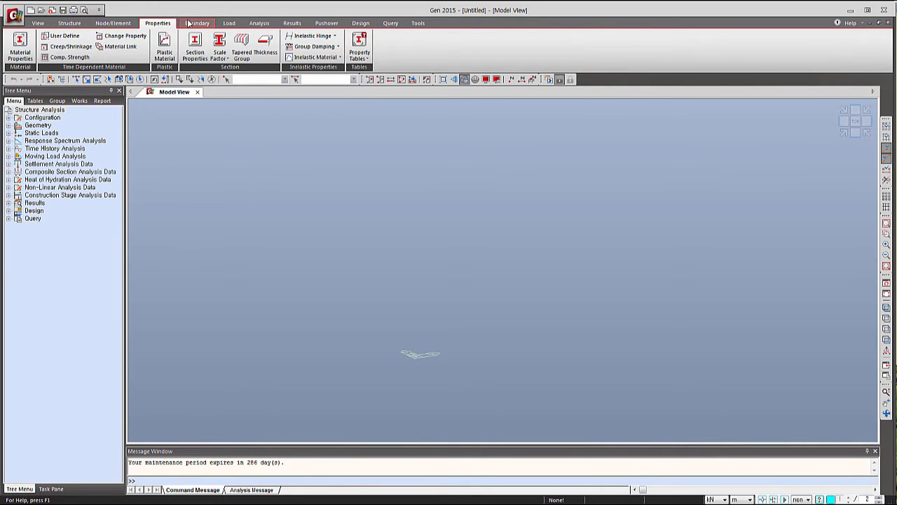
pyautogui.click(190, 24)
pyautogui.click(236, 24)
pyautogui.click(257, 25)
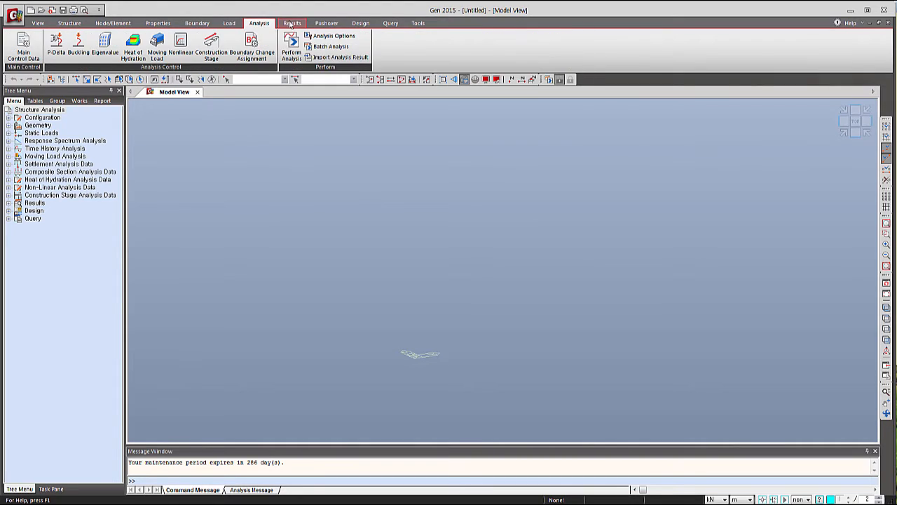
pyautogui.click(291, 25)
pyautogui.click(326, 23)
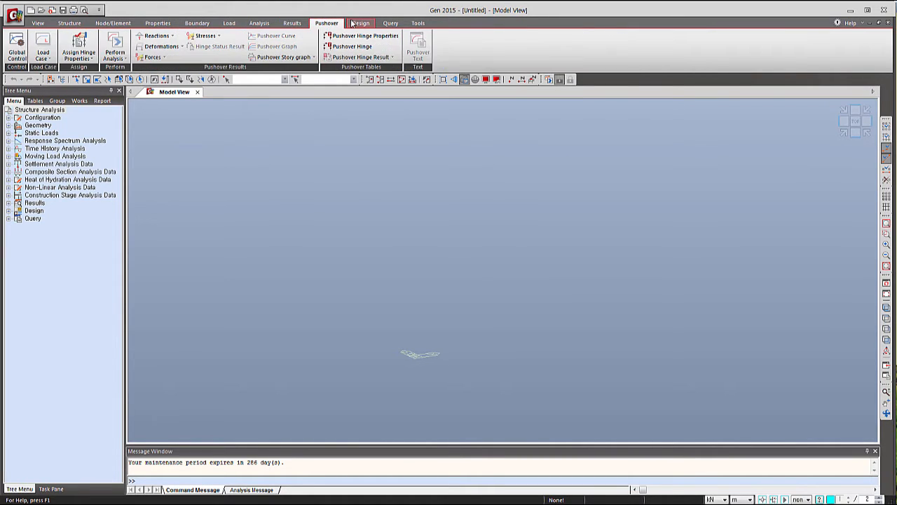
pyautogui.click(359, 24)
pyautogui.click(392, 24)
pyautogui.click(418, 23)
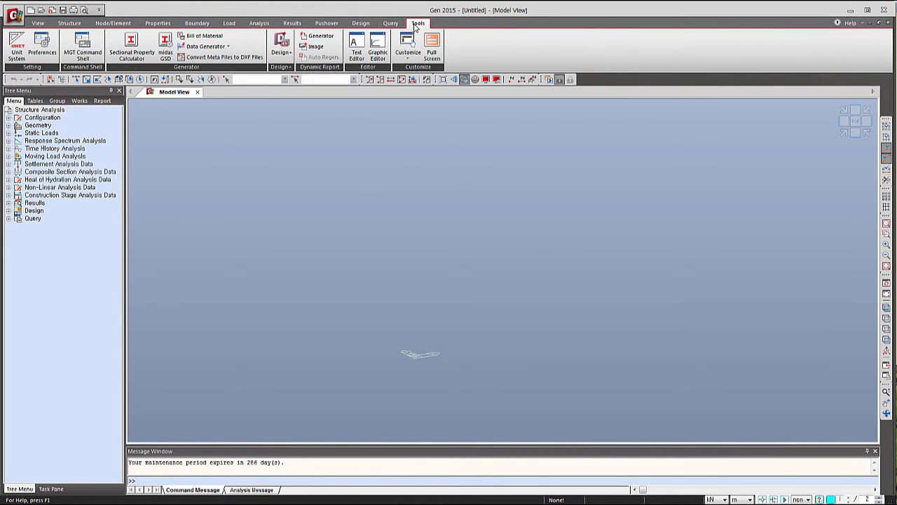
pyautogui.click(38, 24)
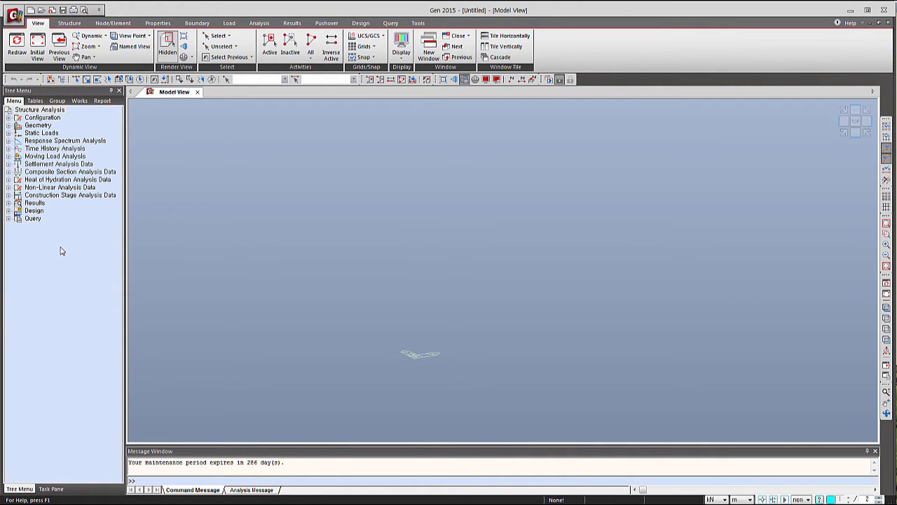
# Look through the tree menu's Tables, Group, Works and Report contents and return to the structure analysis tree
pyautogui.click(35, 101)
pyautogui.click(59, 103)
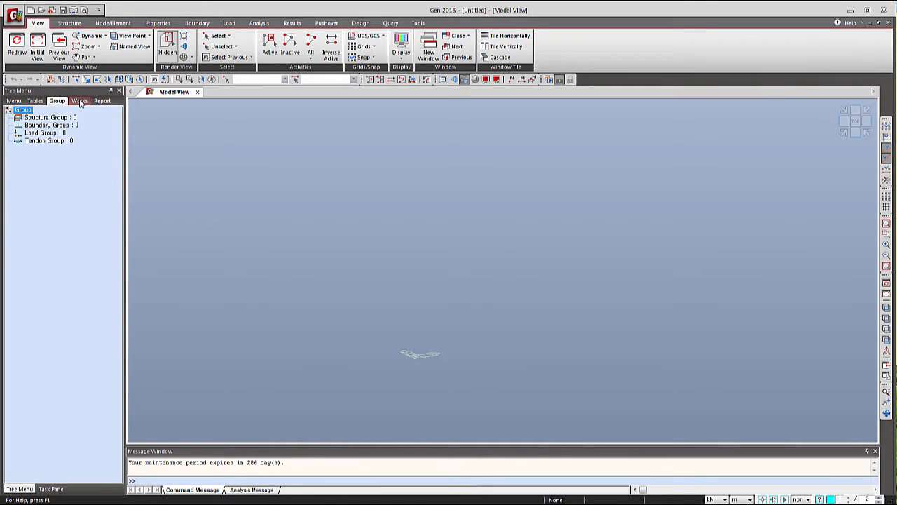
pyautogui.click(80, 101)
pyautogui.click(104, 102)
pyautogui.click(14, 101)
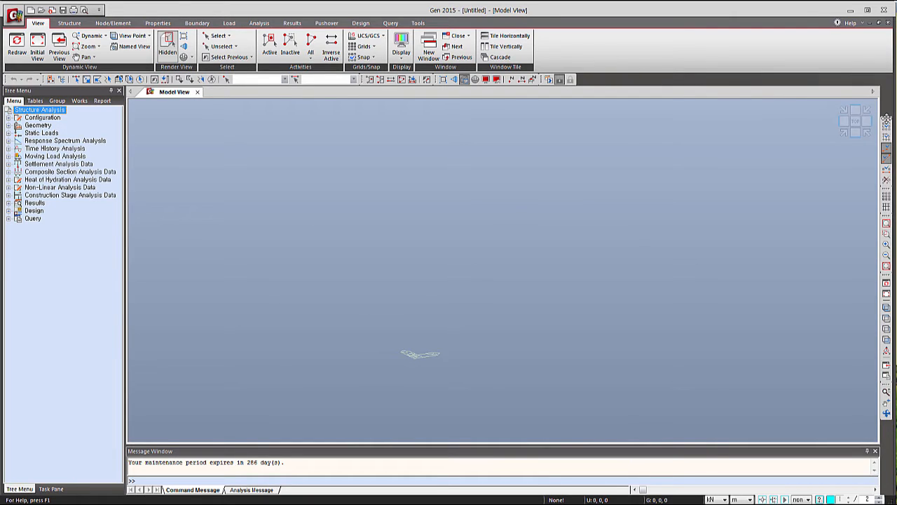
# Dock the Snap and Grid toolbars beside the horizontal toolbars, and turn on grid snapping and the point grid
pyautogui.moveTo(886, 121); pyautogui.dragTo(592, 78)
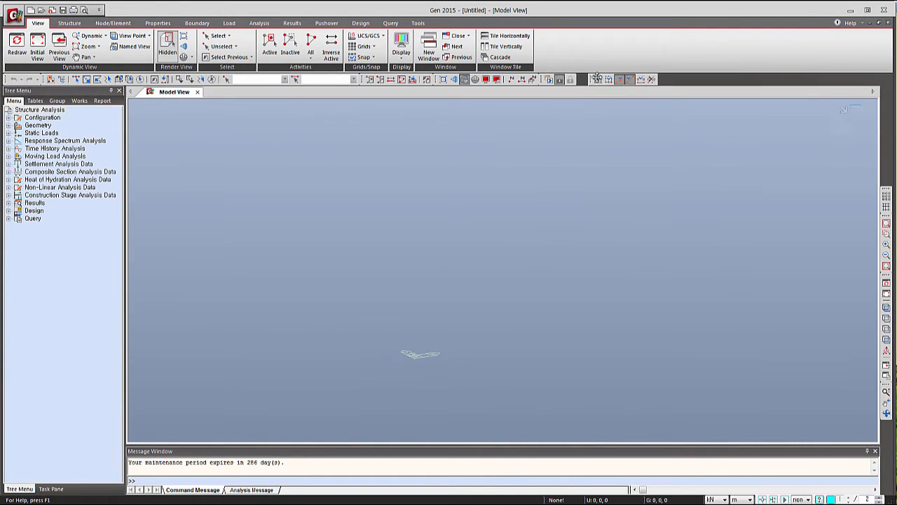
pyautogui.moveTo(885, 188); pyautogui.dragTo(656, 80)
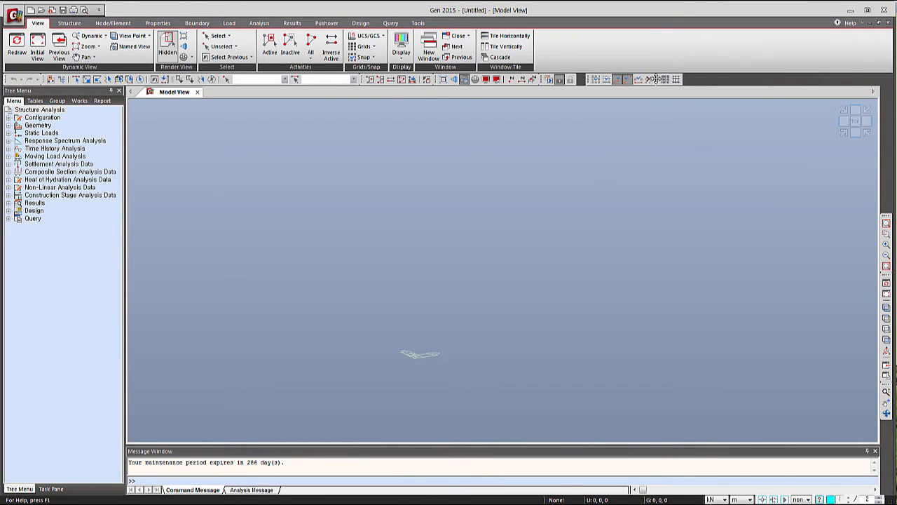
pyautogui.click(595, 80)
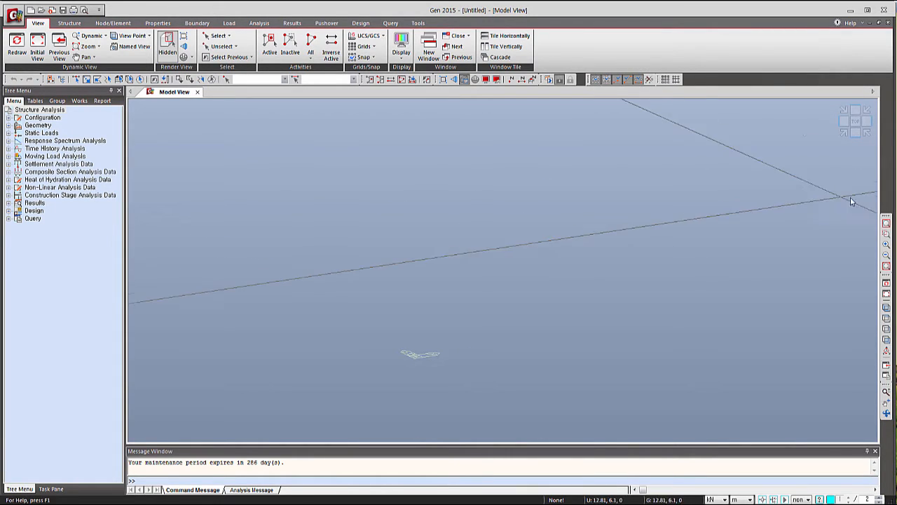
pyautogui.click(670, 80)
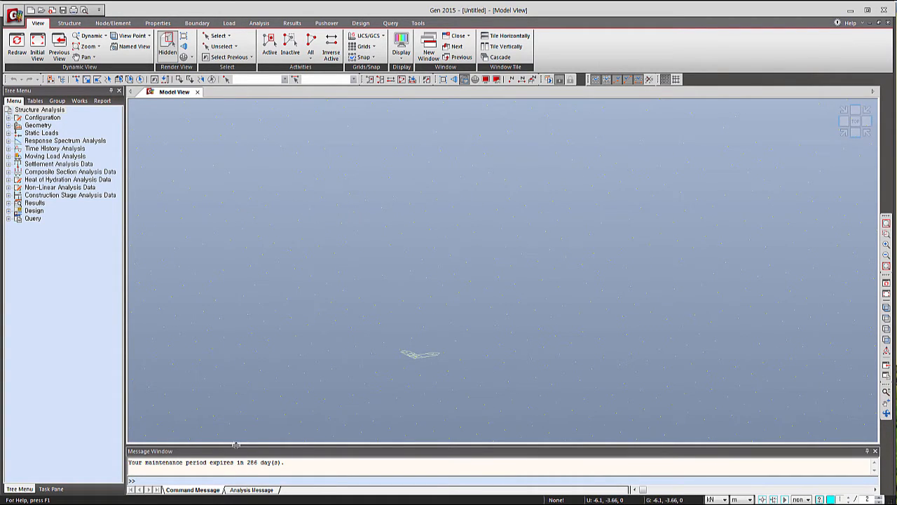
# Enlarge the message window's height
pyautogui.moveTo(236, 446); pyautogui.dragTo(238, 397)
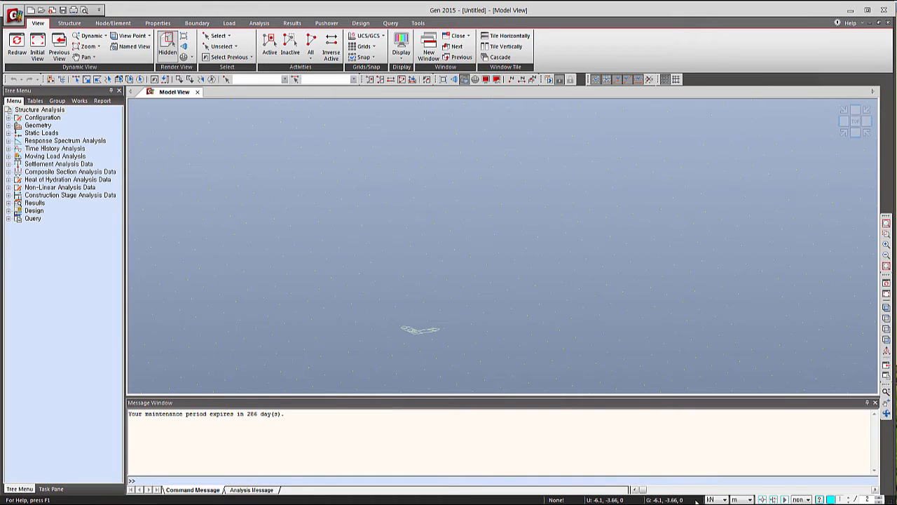
# Set the project's unit system to ft for length and kips for force
pyautogui.click(728, 499)
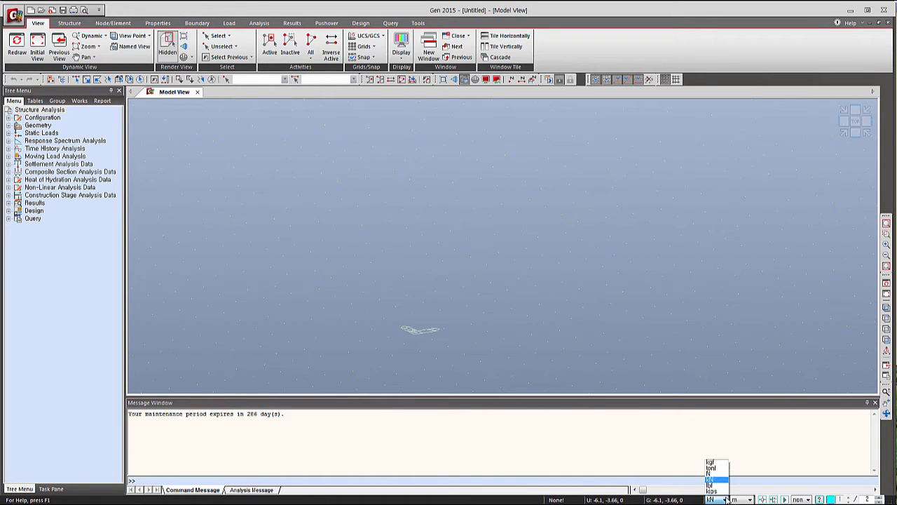
pyautogui.click(728, 499)
pyautogui.click(740, 499)
pyautogui.click(740, 500)
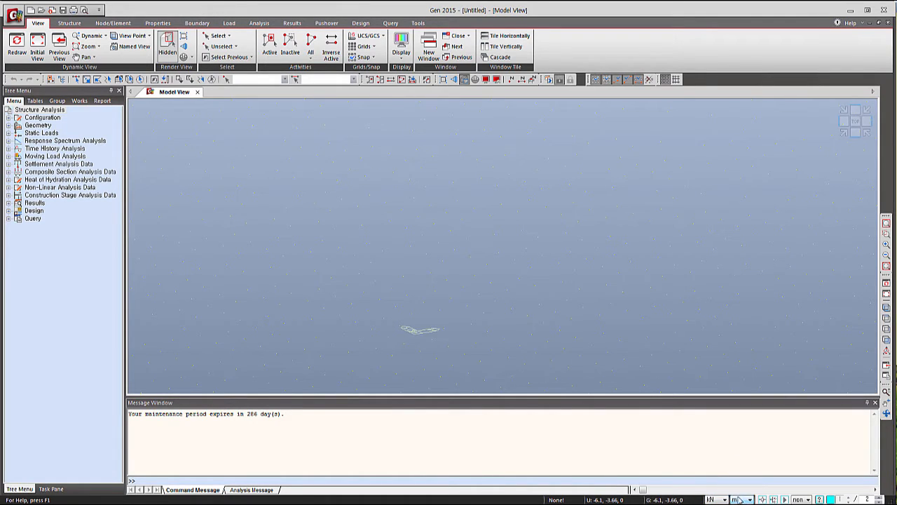
pyautogui.click(718, 499)
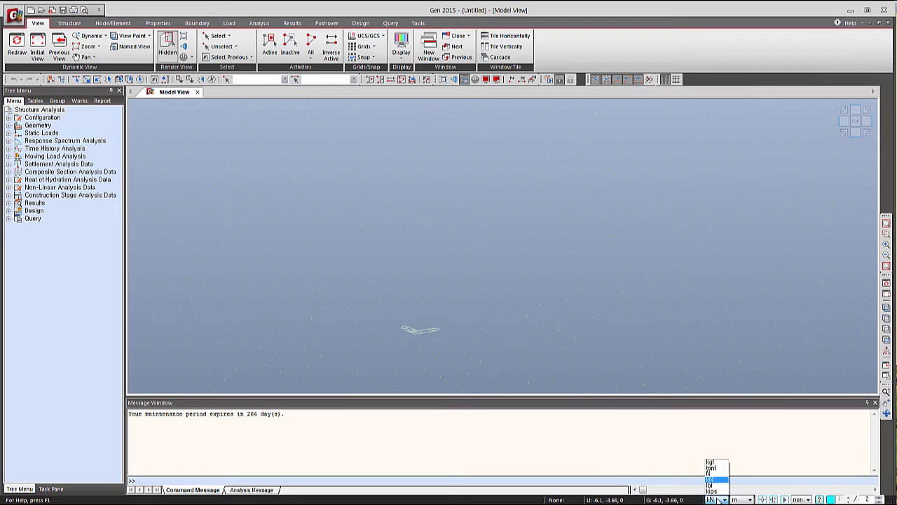
pyautogui.click(711, 499)
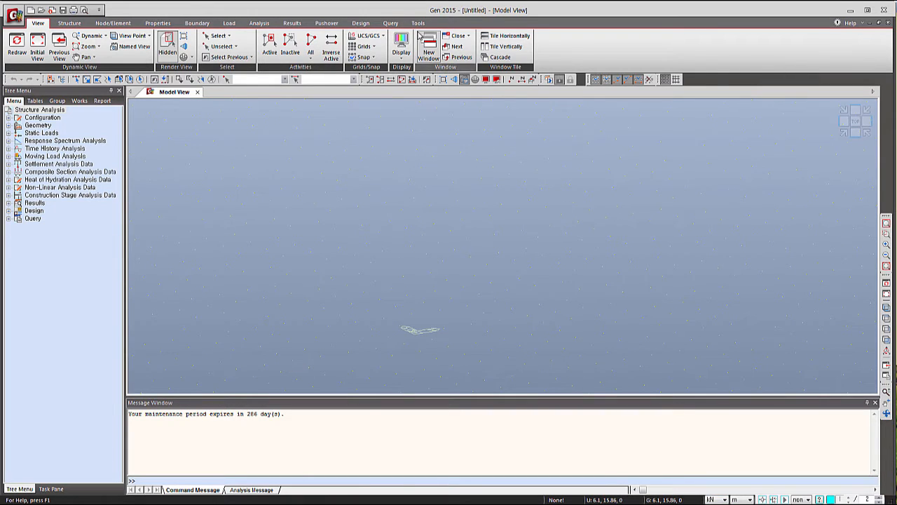
pyautogui.click(418, 23)
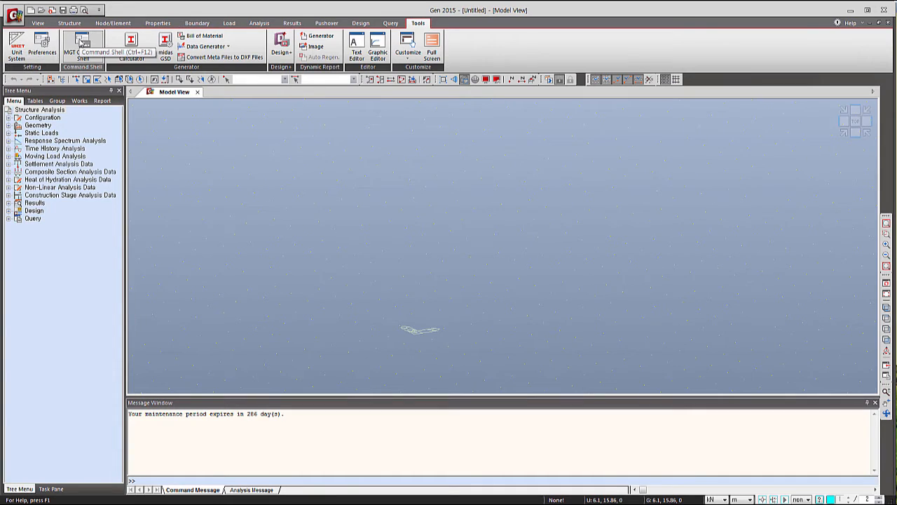
pyautogui.click(15, 43)
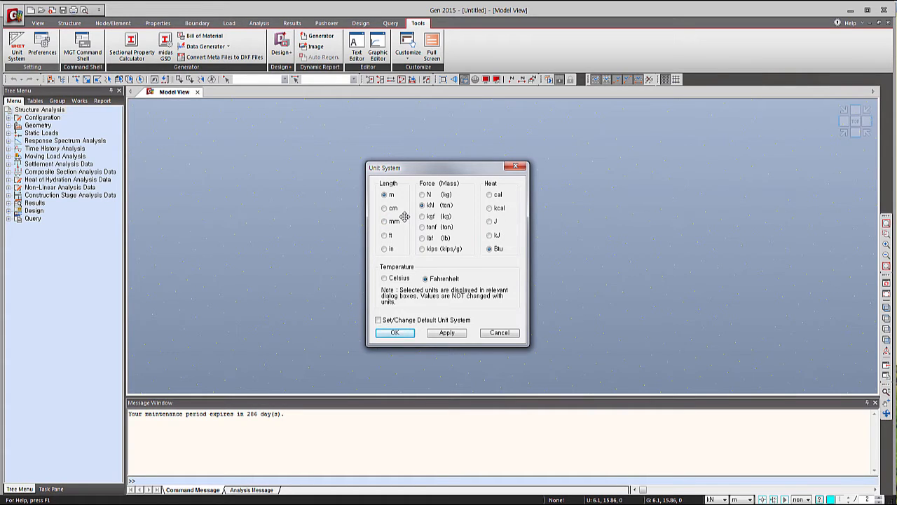
pyautogui.click(384, 235)
pyautogui.click(406, 332)
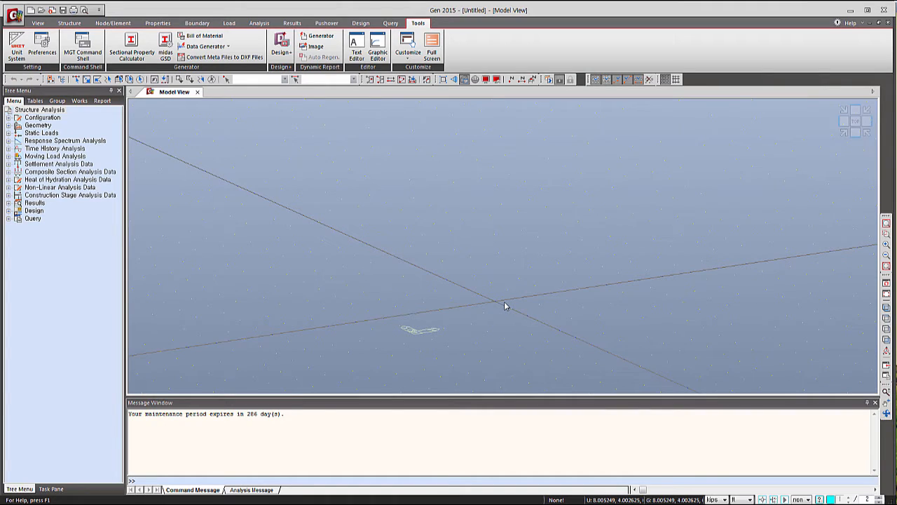
# Customize the interface to show the Mesh and Node toolbars
pyautogui.moveTo(504, 305); pyautogui.dragTo(430, 177, button='middle')
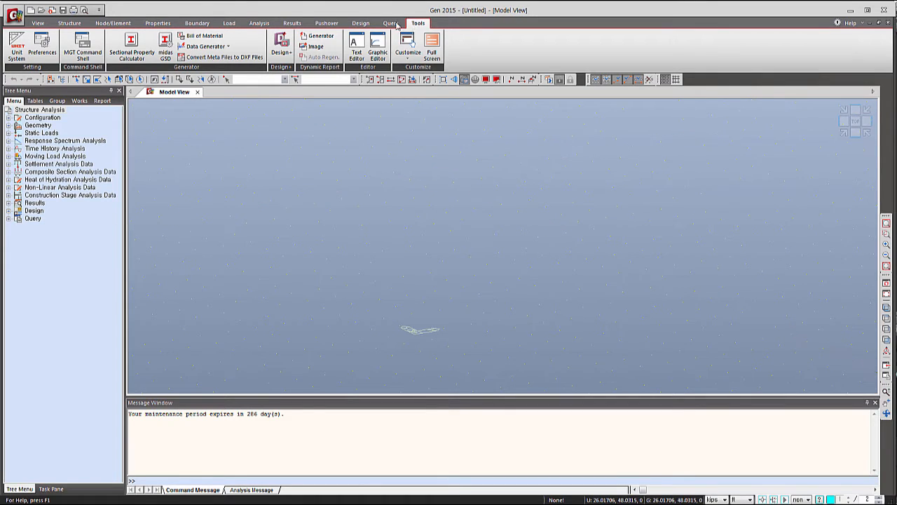
pyautogui.click(409, 53)
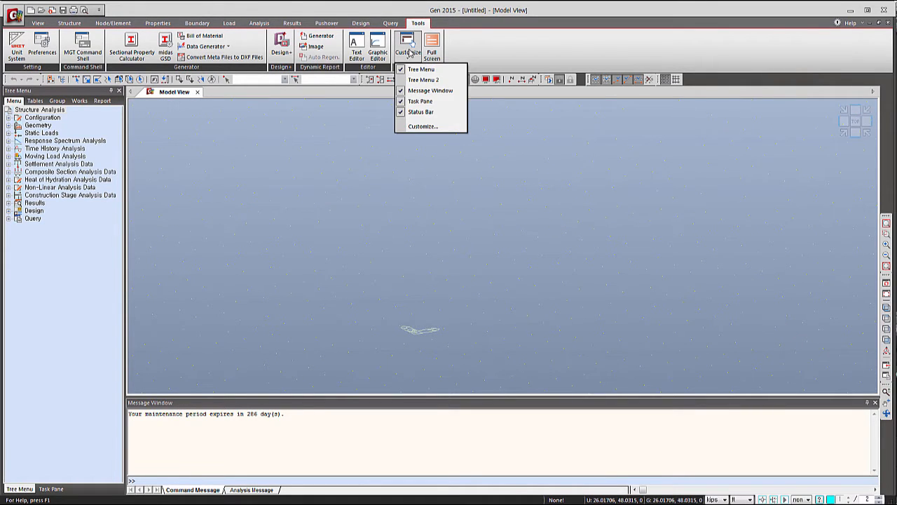
pyautogui.click(423, 126)
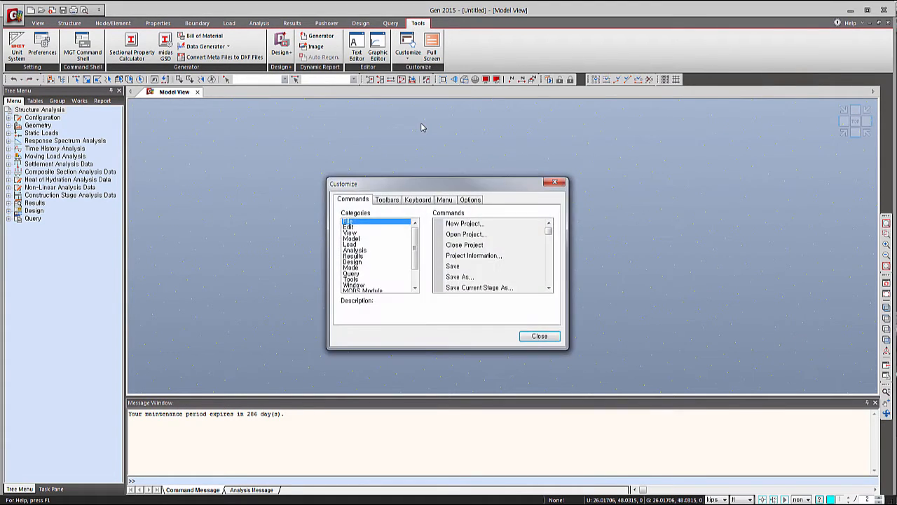
pyautogui.click(392, 201)
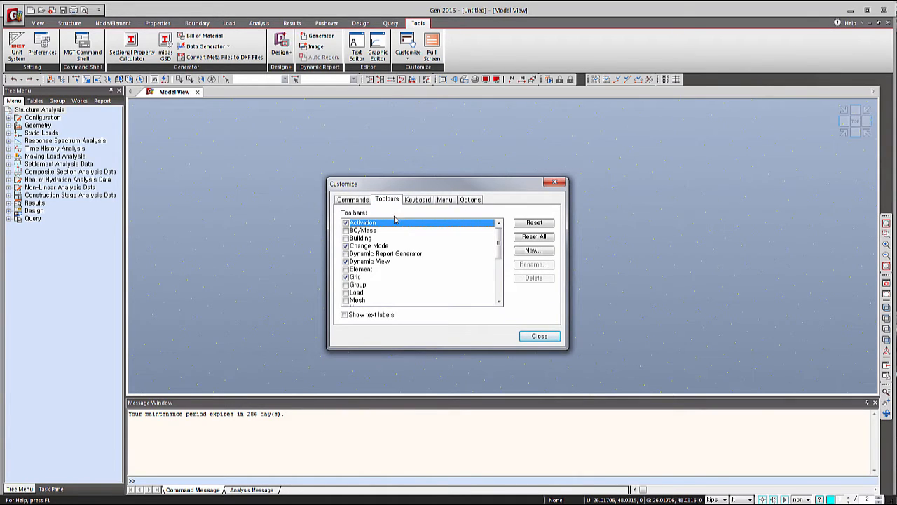
pyautogui.click(498, 302)
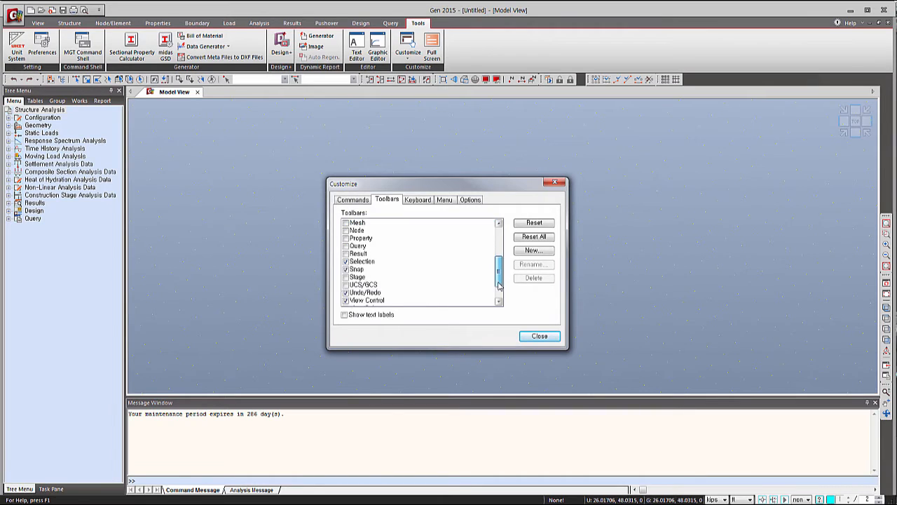
pyautogui.moveTo(498, 303)
pyautogui.mouseDown()
pyautogui.moveTo(492, 245)
pyautogui.moveTo(487, 302)
pyautogui.mouseUp()
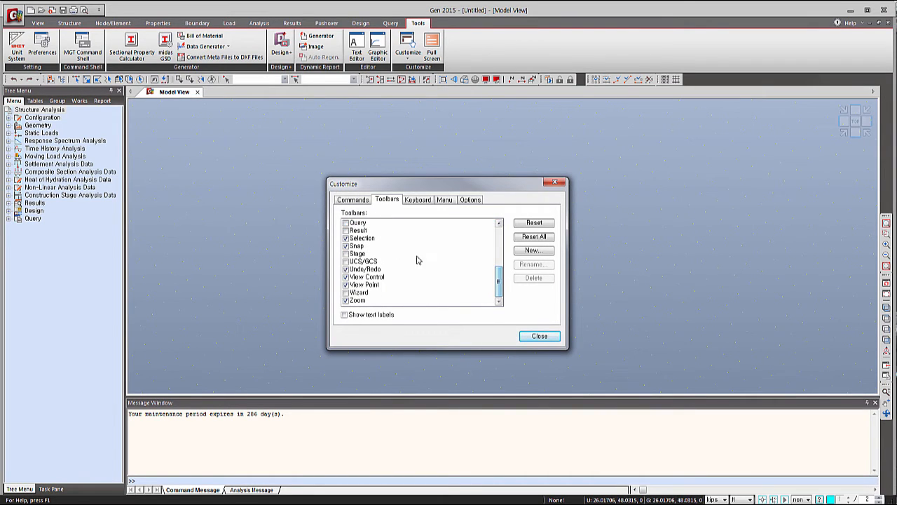
pyautogui.scroll(3, 382, 262)
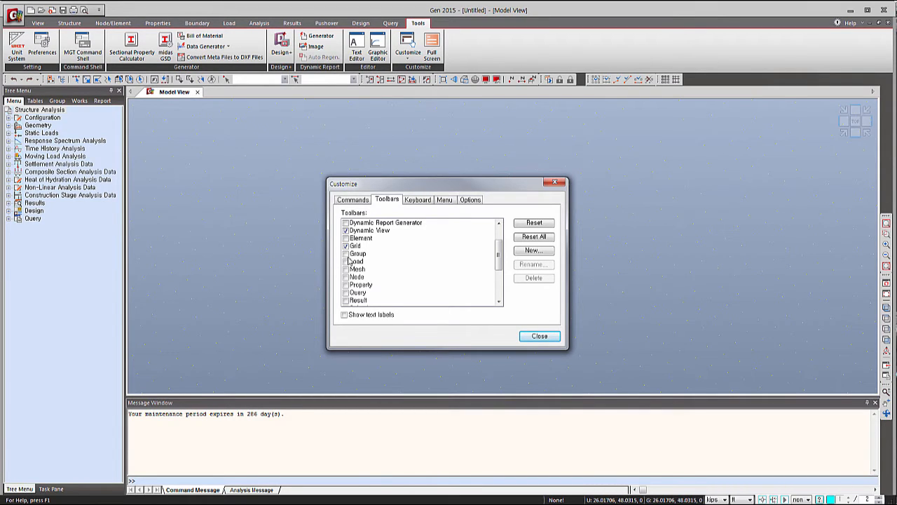
pyautogui.click(345, 270)
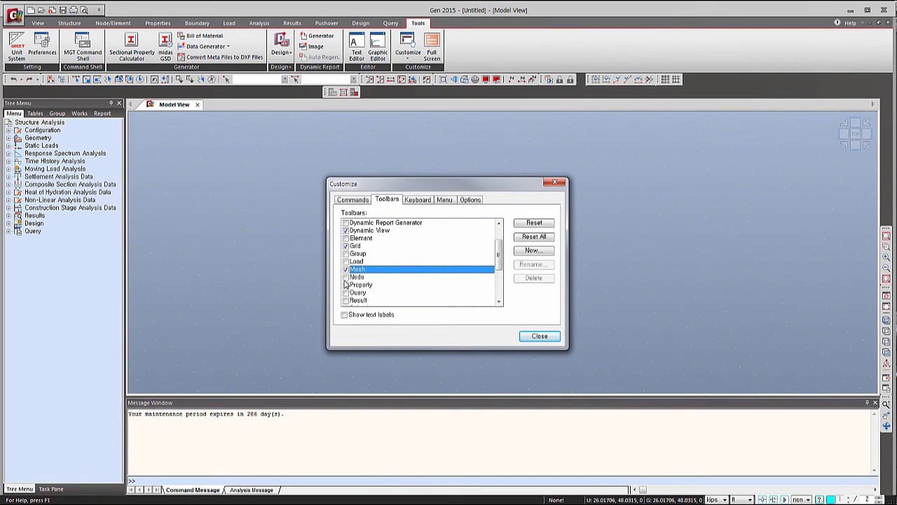
pyautogui.click(346, 278)
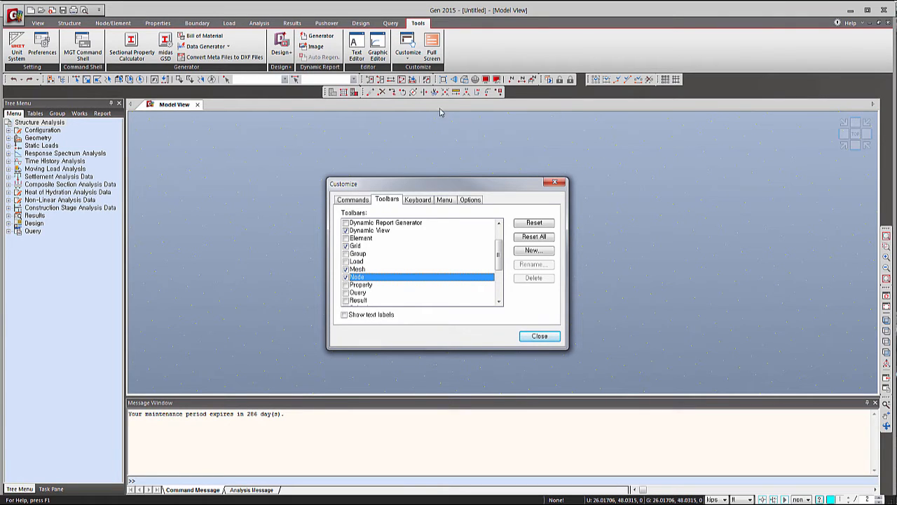
pyautogui.click(537, 336)
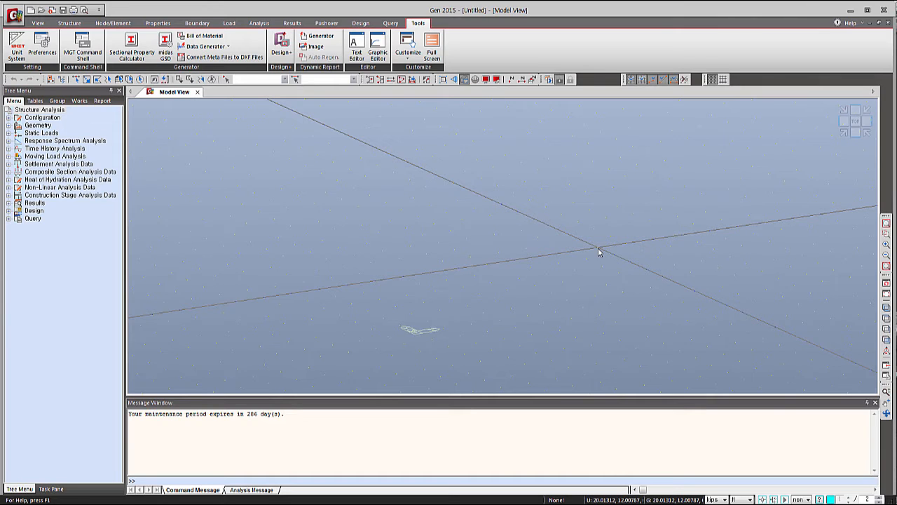
# Switch the model view to the user coordinate system (UCS)
pyautogui.moveTo(598, 250); pyautogui.dragTo(127, 105, button='middle')
pyautogui.click(42, 22)
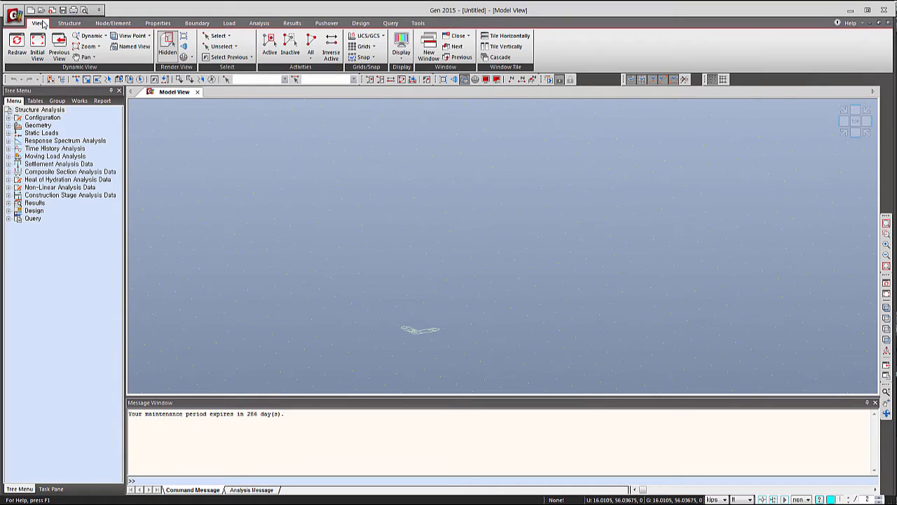
pyautogui.click(371, 36)
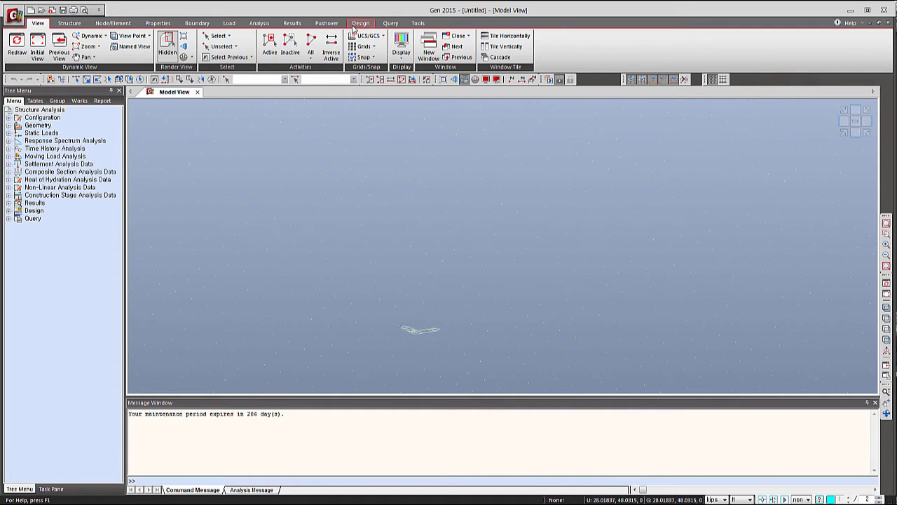
pyautogui.click(378, 35)
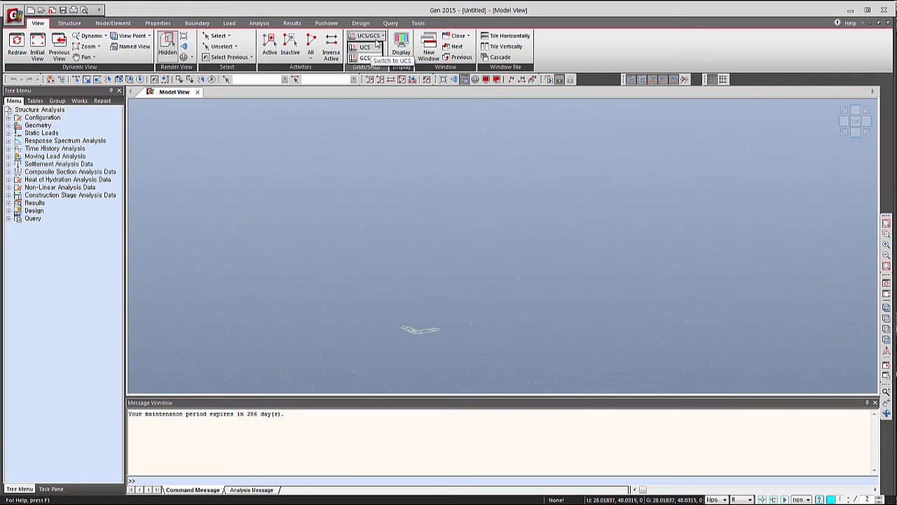
pyautogui.click(377, 45)
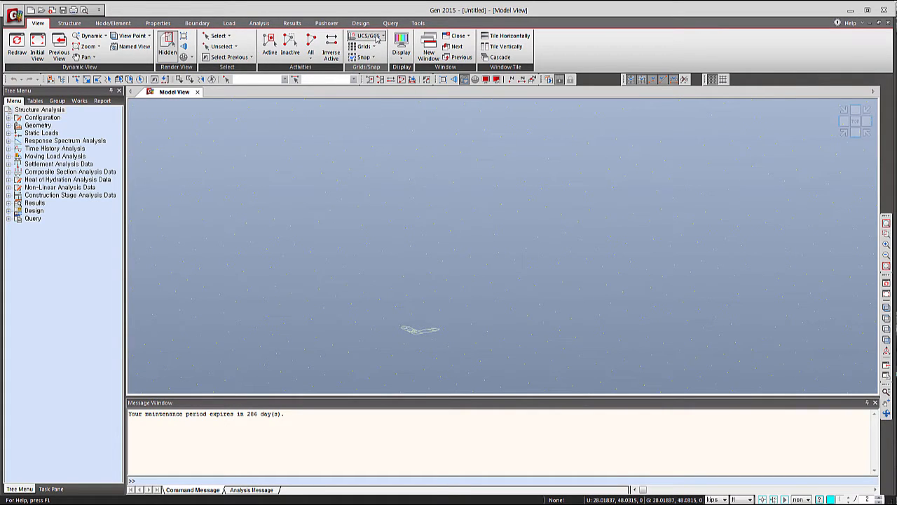
# Set the user coordinate system to the X-Z plane with origin 0, 0, 0 and a rotation angle of 0 degrees
pyautogui.click(75, 24)
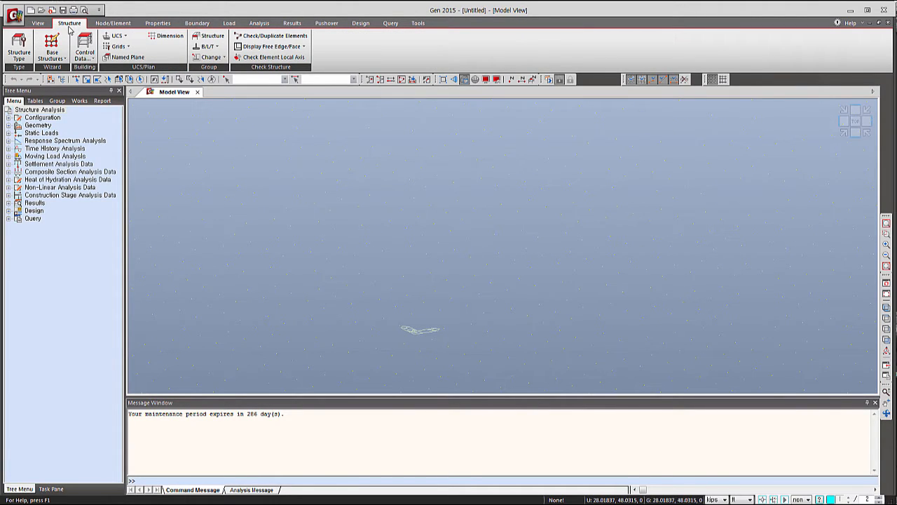
pyautogui.click(125, 36)
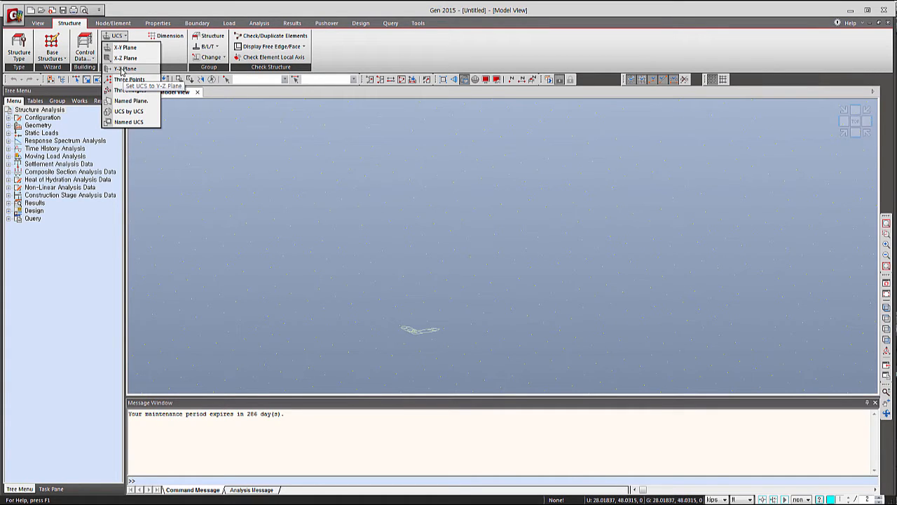
pyautogui.click(127, 58)
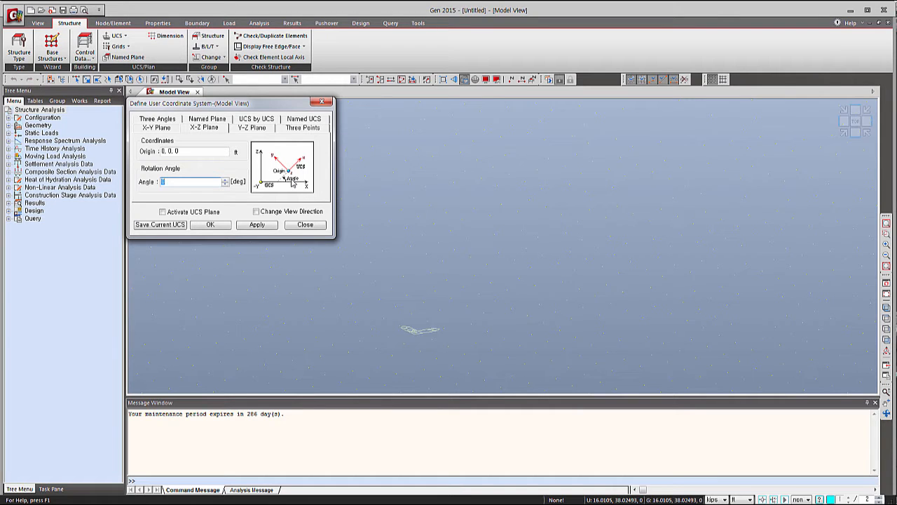
pyautogui.click(221, 226)
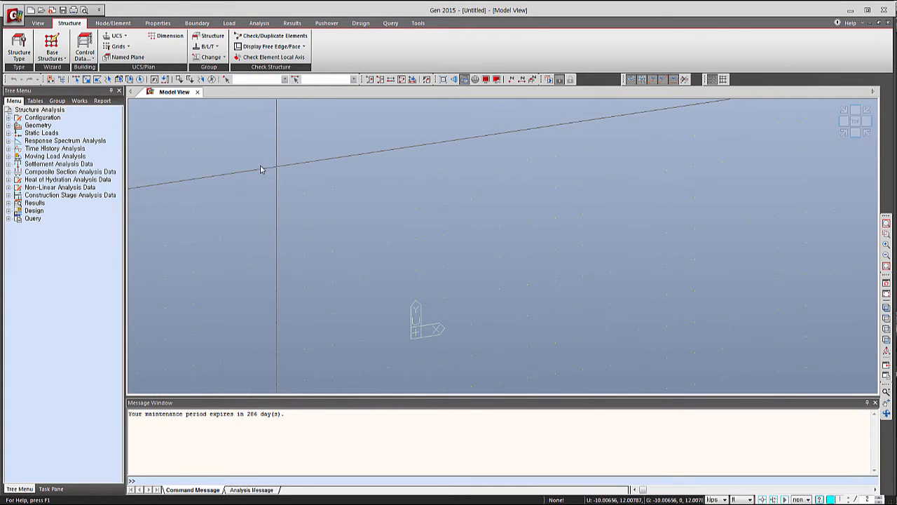
# Define the point grid with spacings dx, dy of 2, 2 ft
pyautogui.click(127, 47)
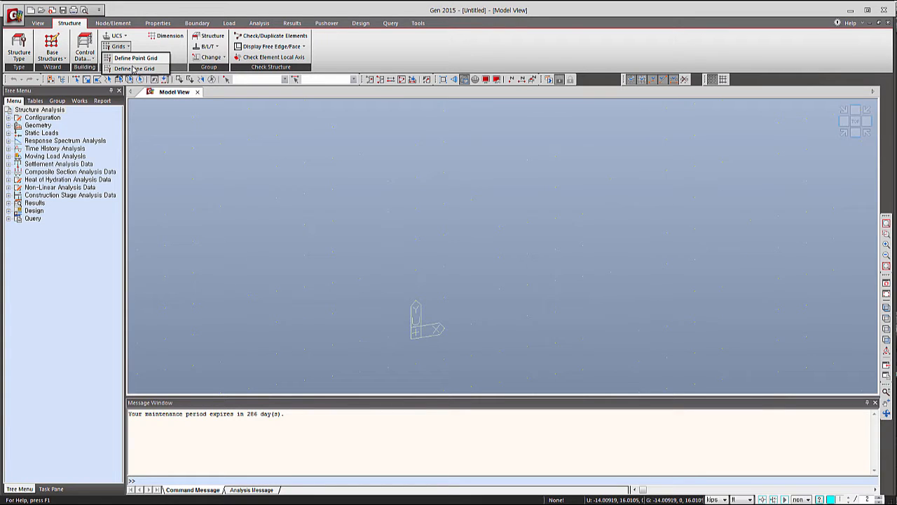
pyautogui.click(134, 69)
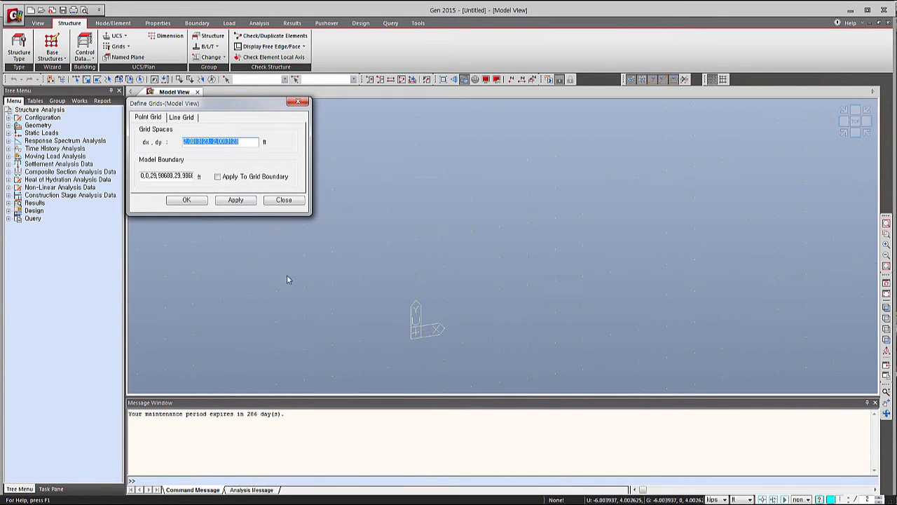
pyautogui.moveTo(249, 142); pyautogui.dragTo(178, 140)
pyautogui.write('2.2')
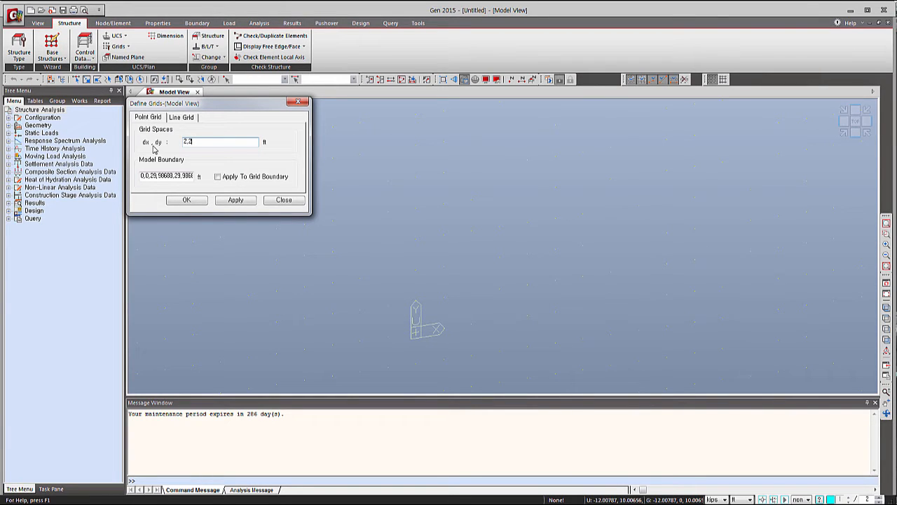
pyautogui.click(200, 201)
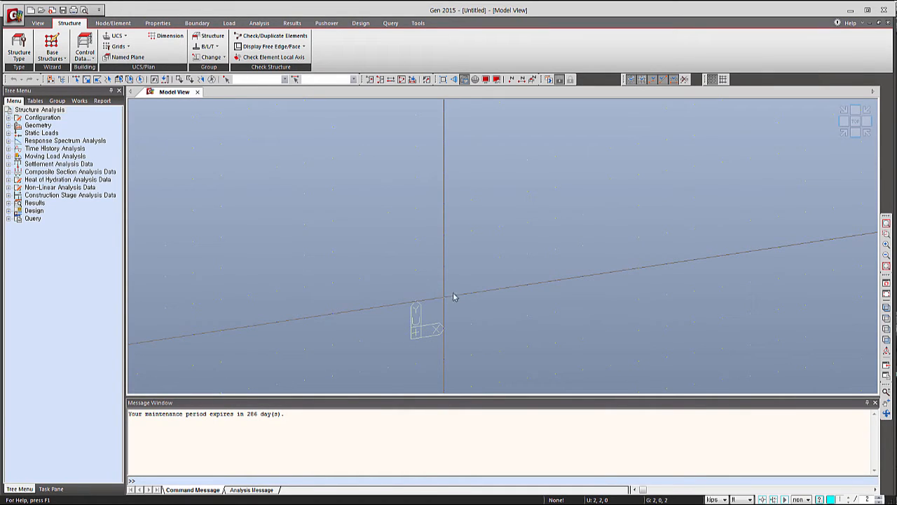
# Show the model from the front and leave point grid snap as the only active snap
pyautogui.click(886, 340)
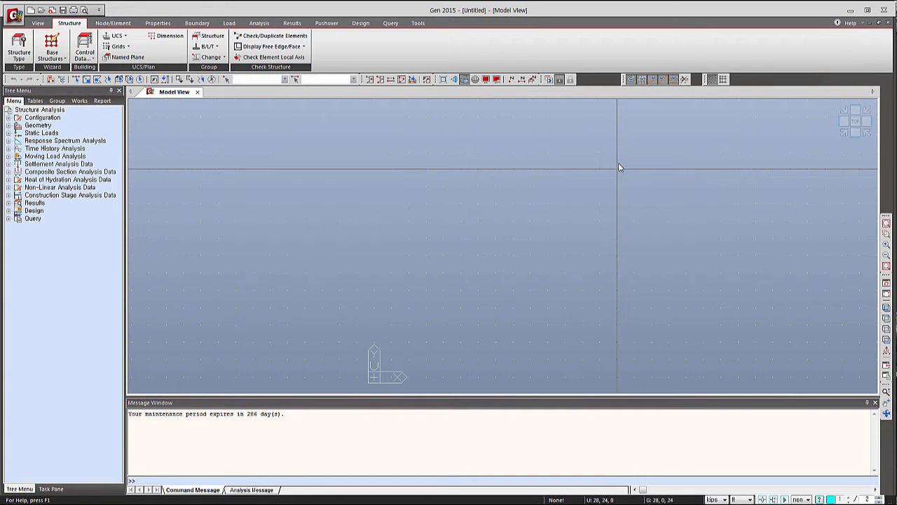
pyautogui.click(643, 80)
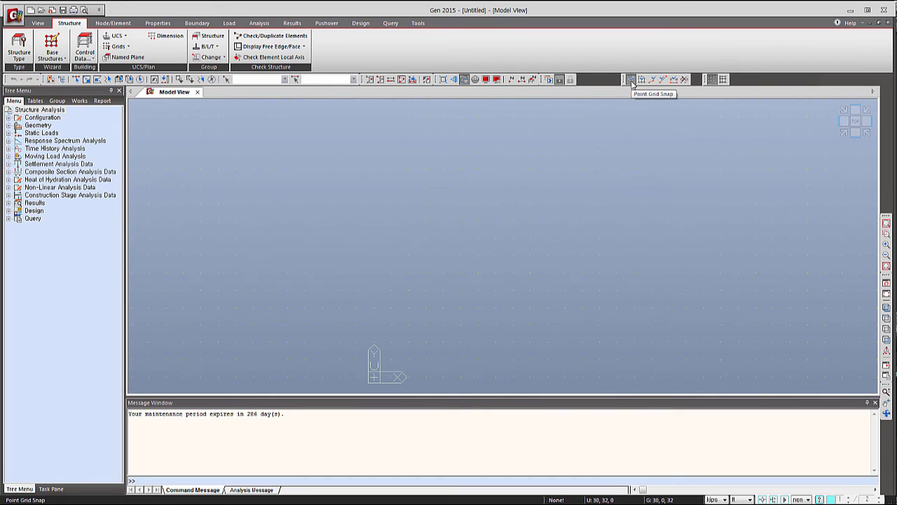
pyautogui.click(632, 80)
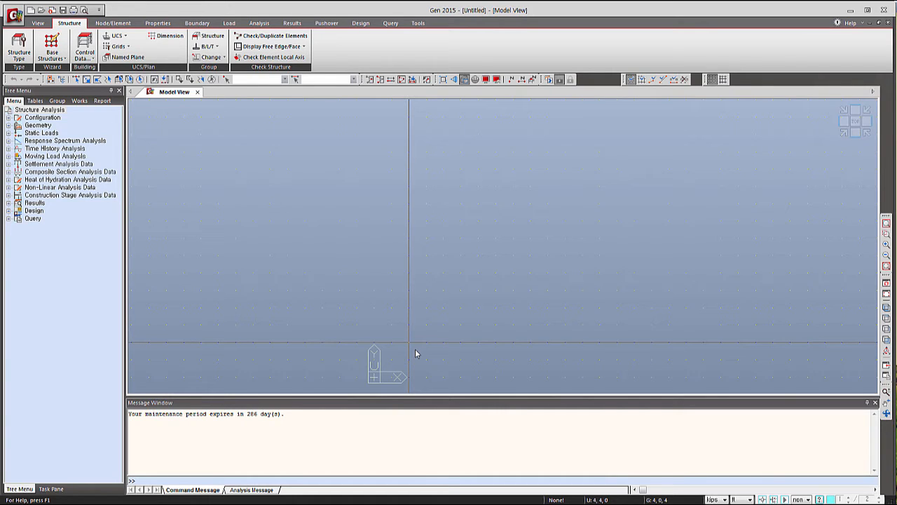
# Open the material properties and look through the section and thickness definitions
pyautogui.click(158, 23)
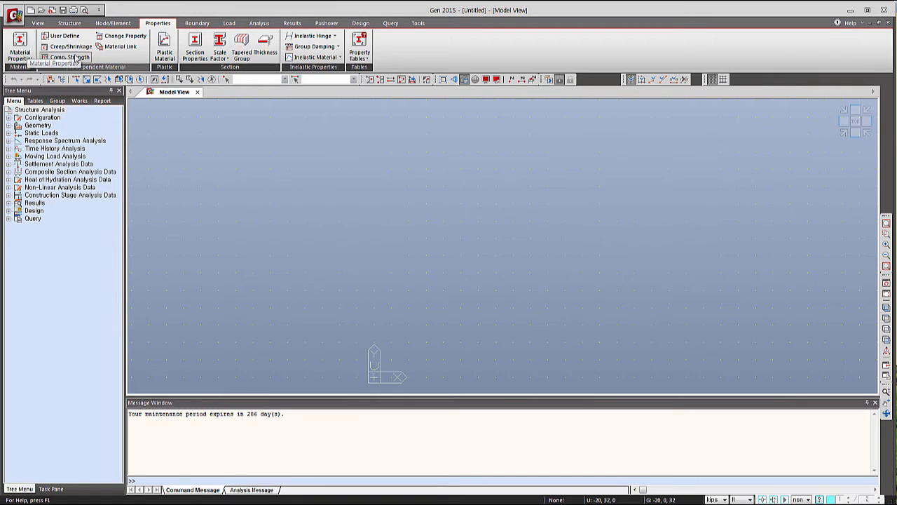
pyautogui.click(27, 48)
pyautogui.moveTo(113, 5); pyautogui.dragTo(305, 88)
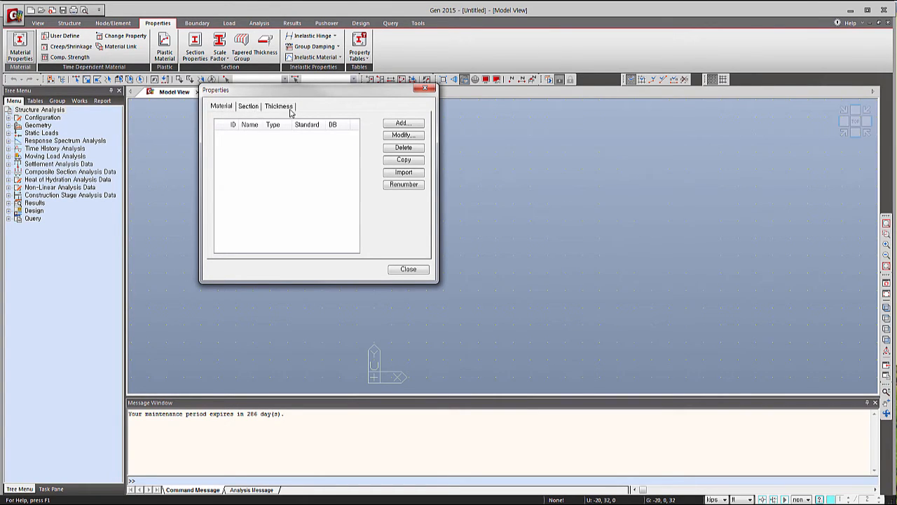
pyautogui.click(252, 107)
pyautogui.click(278, 107)
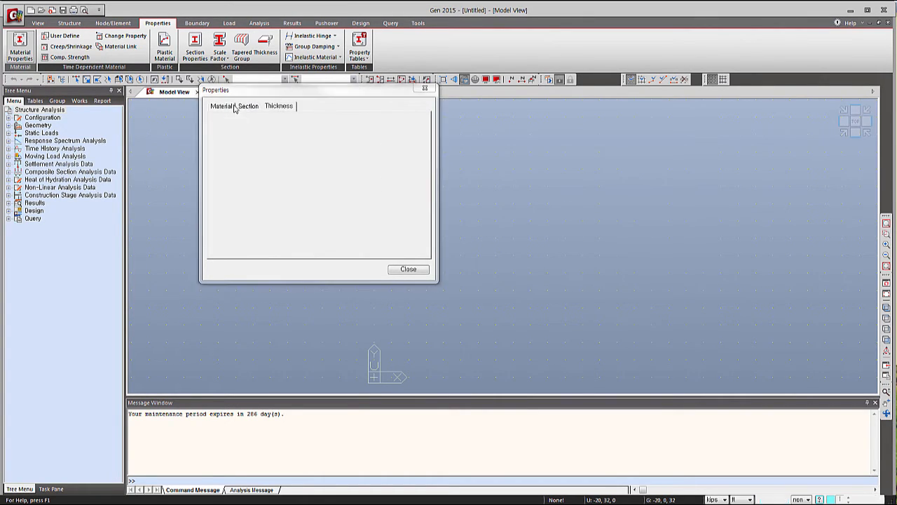
pyautogui.click(228, 107)
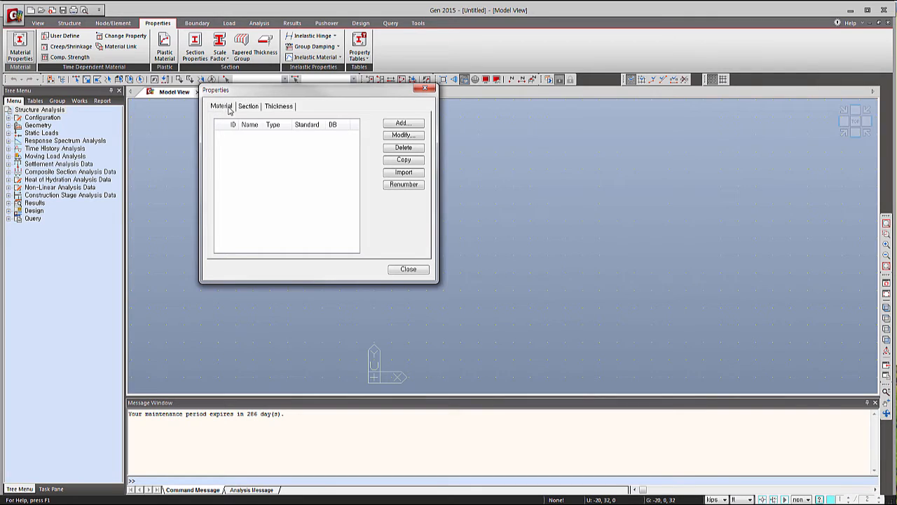
# Add a steel material using the ASTM(S) standard and the A36 grade
pyautogui.click(401, 124)
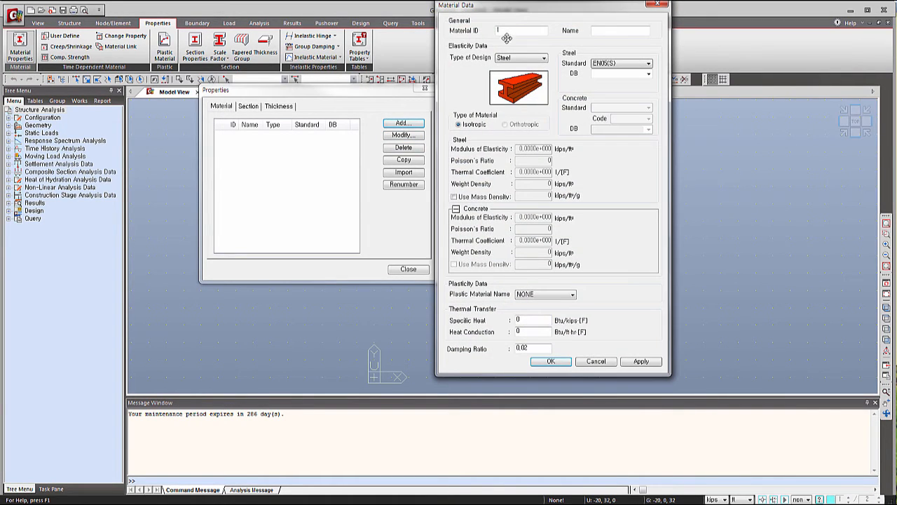
pyautogui.moveTo(511, 10); pyautogui.dragTo(518, 74)
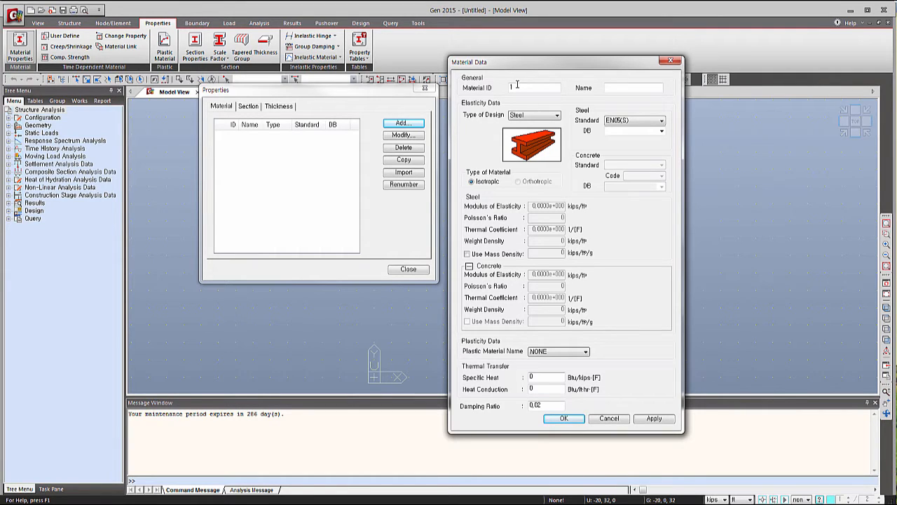
pyautogui.click(553, 116)
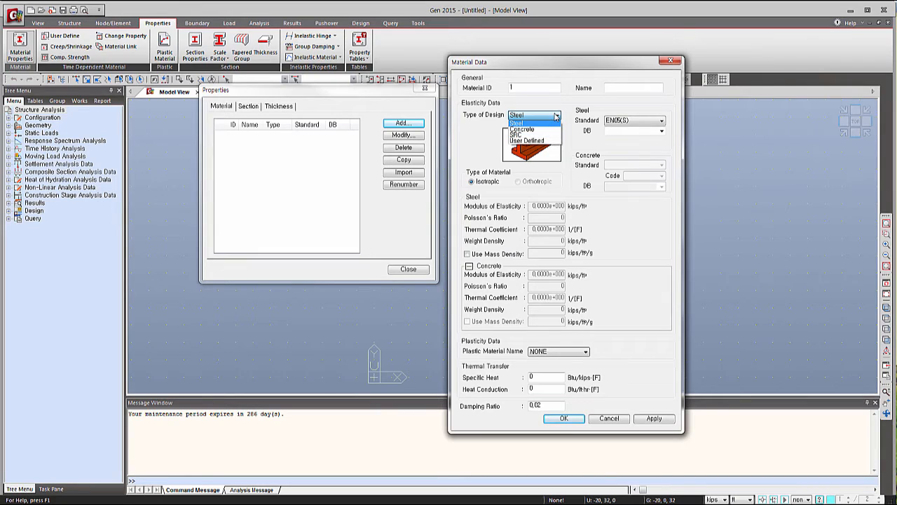
pyautogui.click(556, 117)
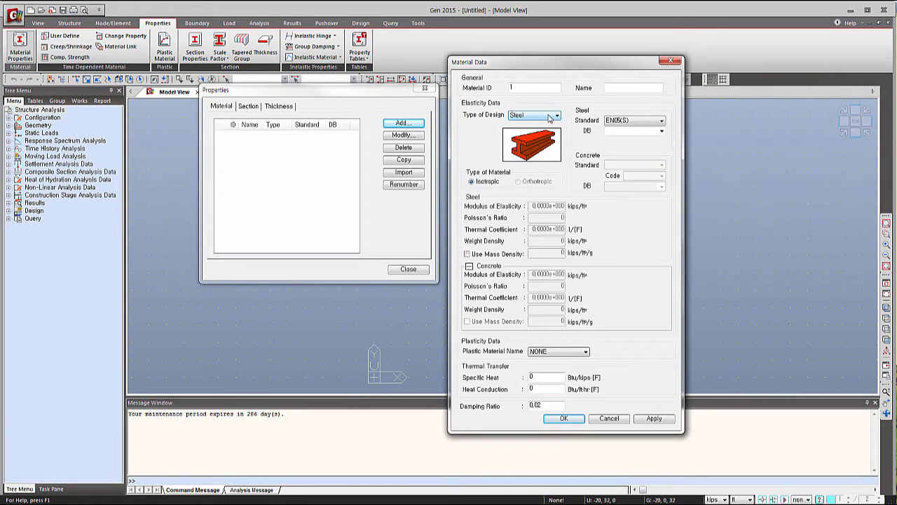
pyautogui.click(631, 122)
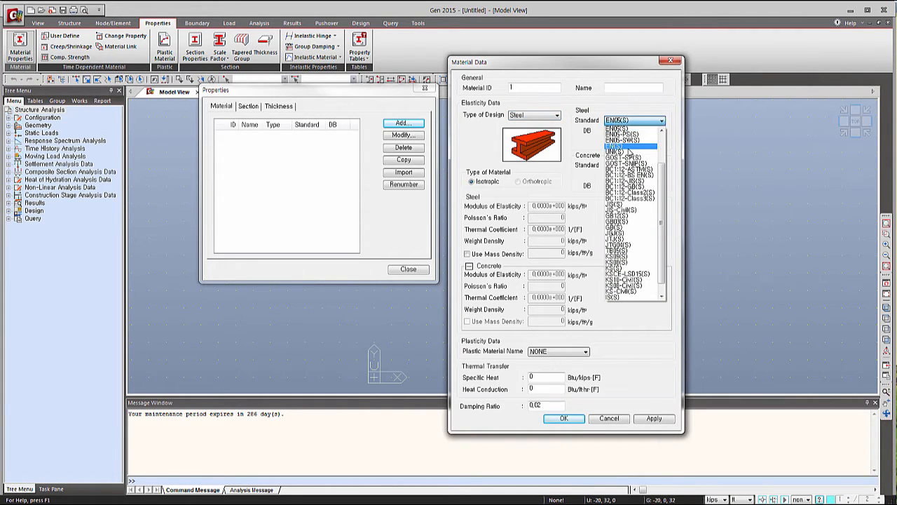
pyautogui.scroll(3, 629, 151)
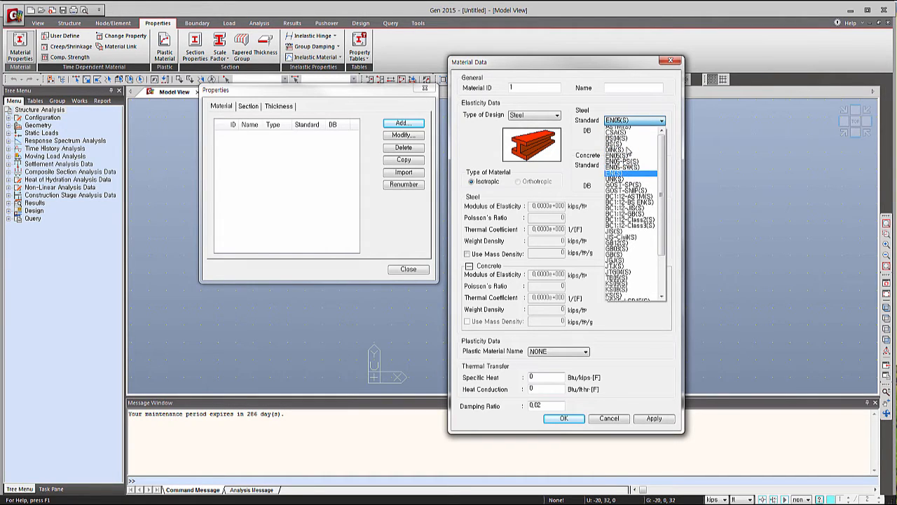
pyautogui.click(629, 141)
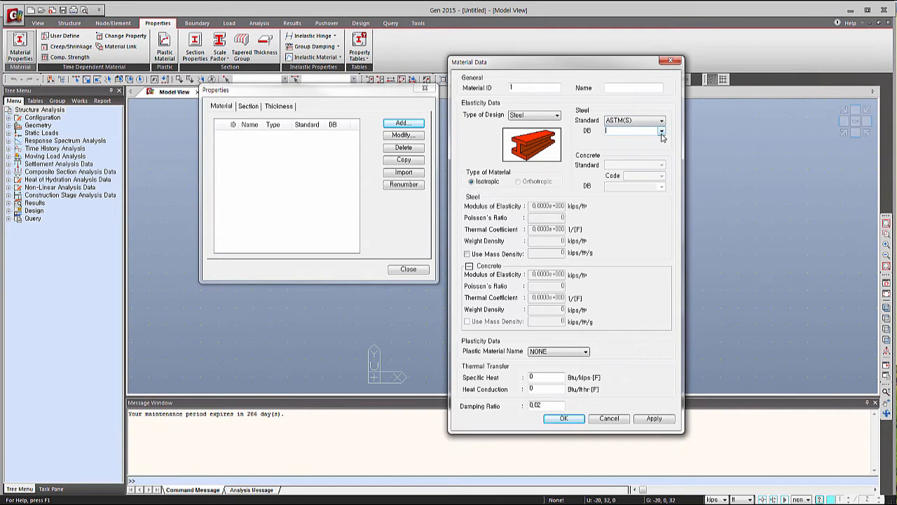
pyautogui.click(640, 132)
pyautogui.click(640, 140)
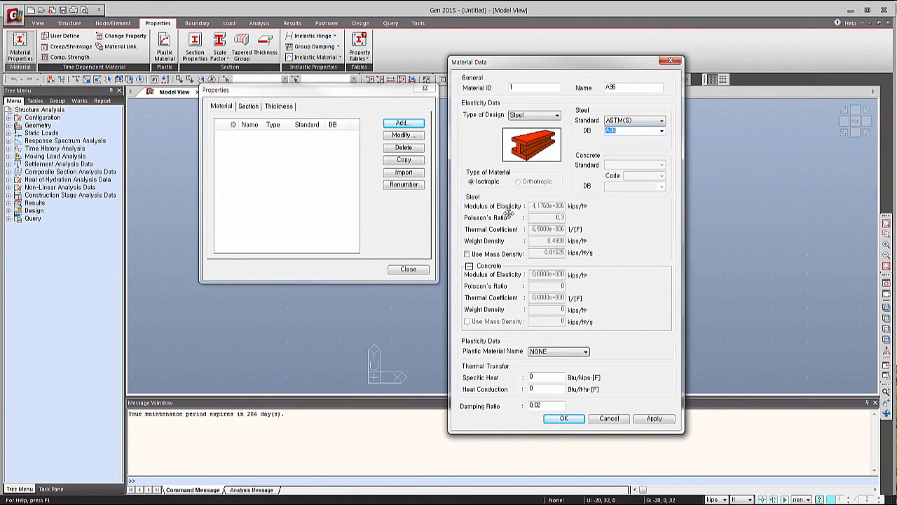
pyautogui.click(564, 419)
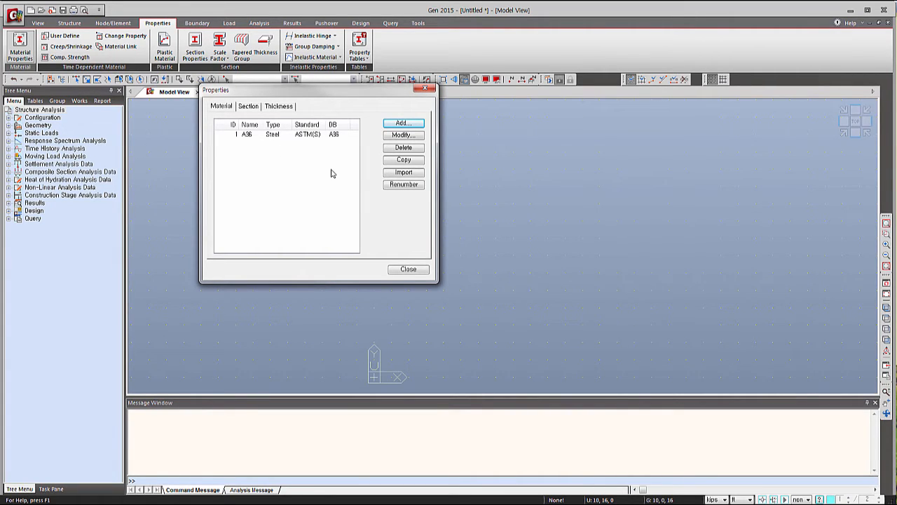
# Add section 1 as a database I-Section using the AISC database and the W8x35 profile
pyautogui.click(250, 107)
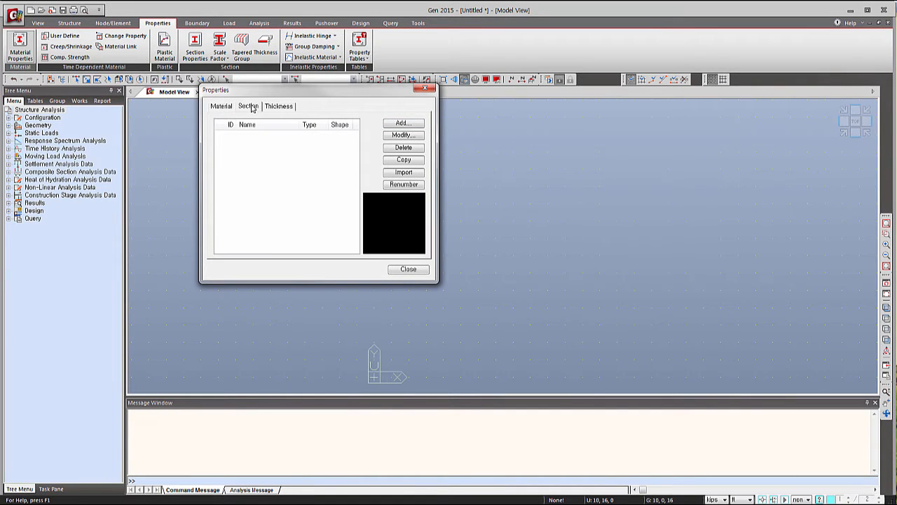
pyautogui.click(412, 123)
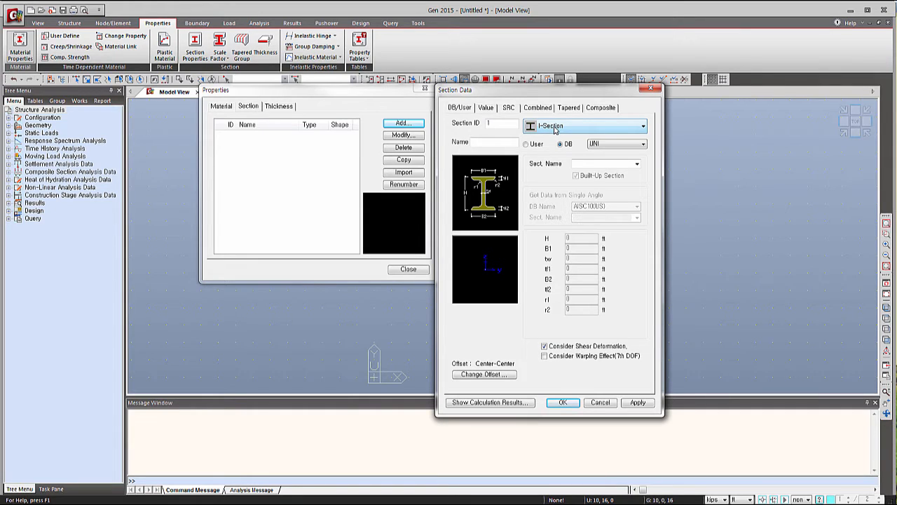
pyautogui.click(598, 143)
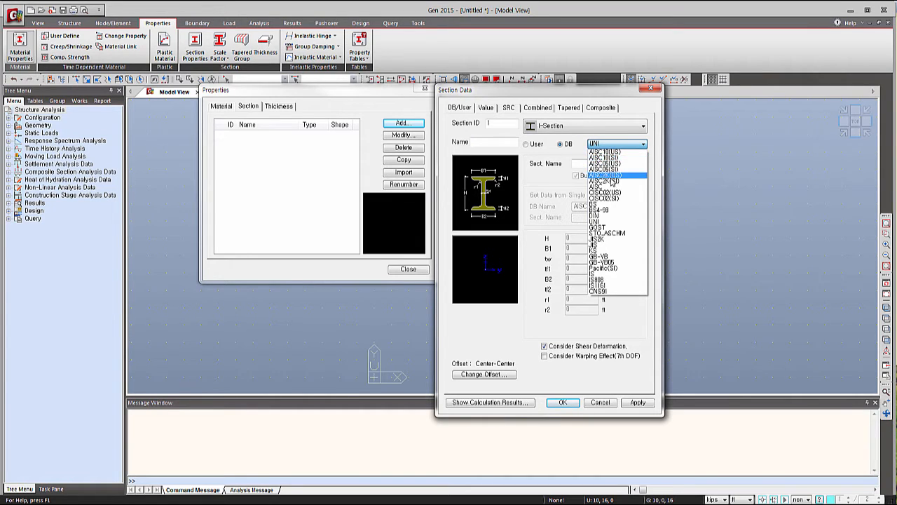
pyautogui.click(607, 185)
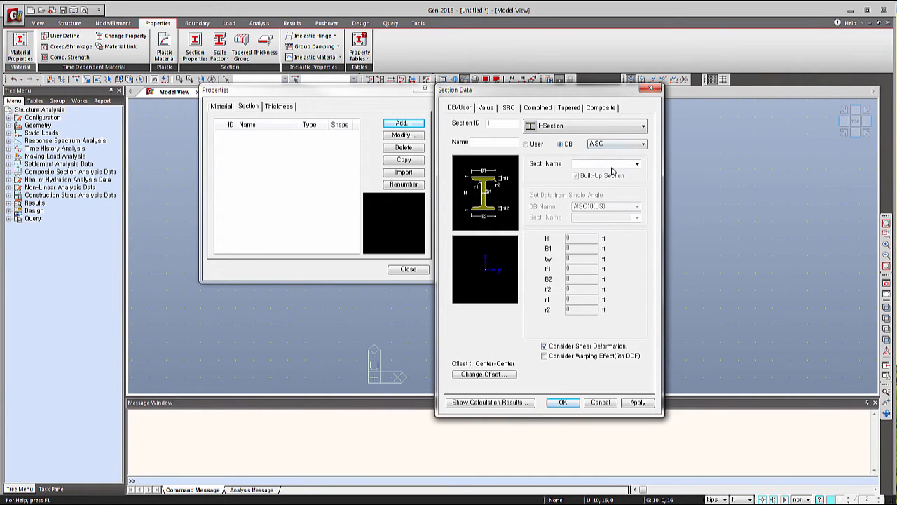
pyautogui.click(612, 163)
pyautogui.click(637, 164)
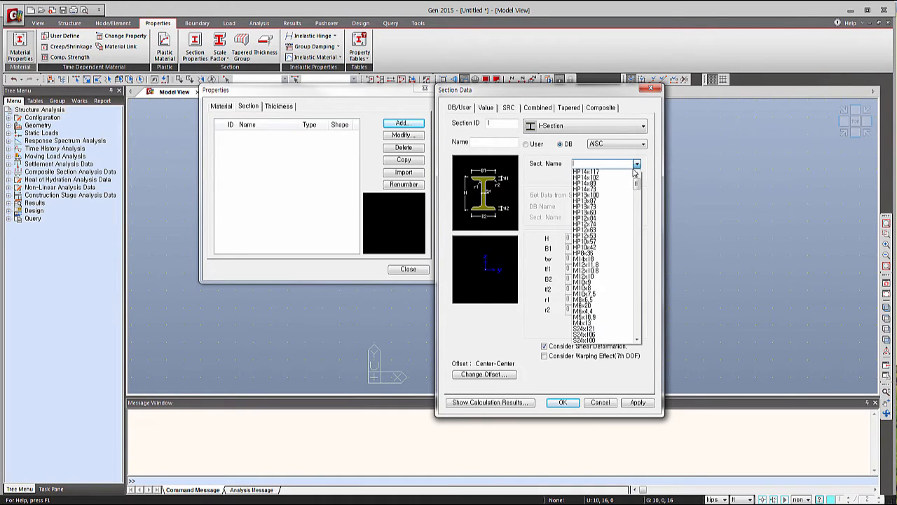
pyautogui.scroll(-3, 621, 258)
pyautogui.scroll(-7, 623, 256)
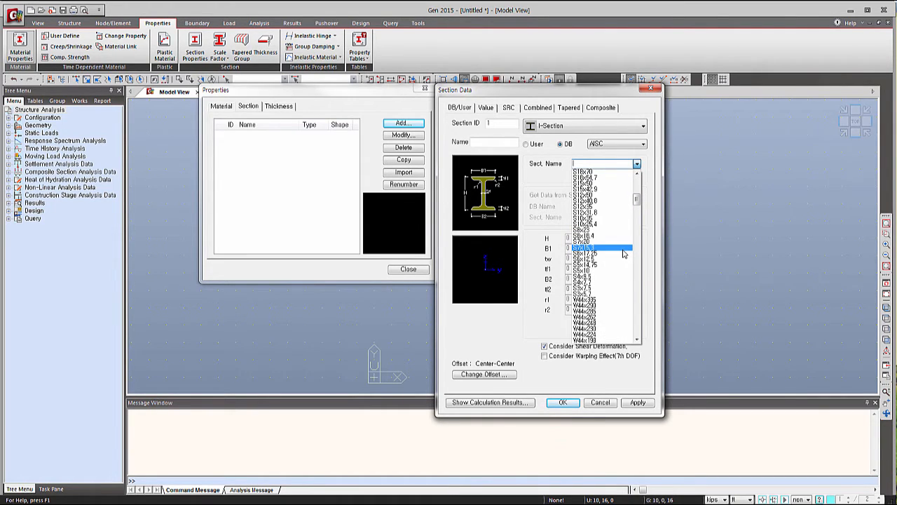
pyautogui.scroll(-8, 621, 255)
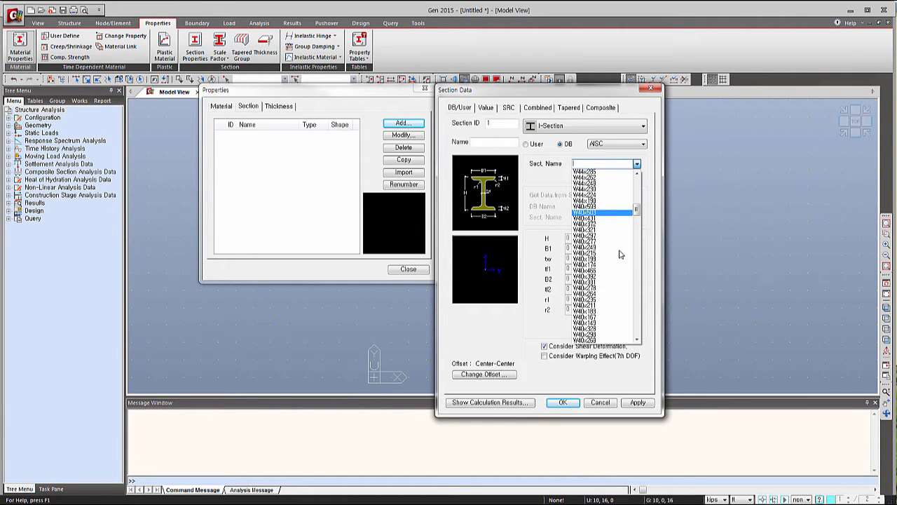
pyautogui.scroll(-8, 619, 253)
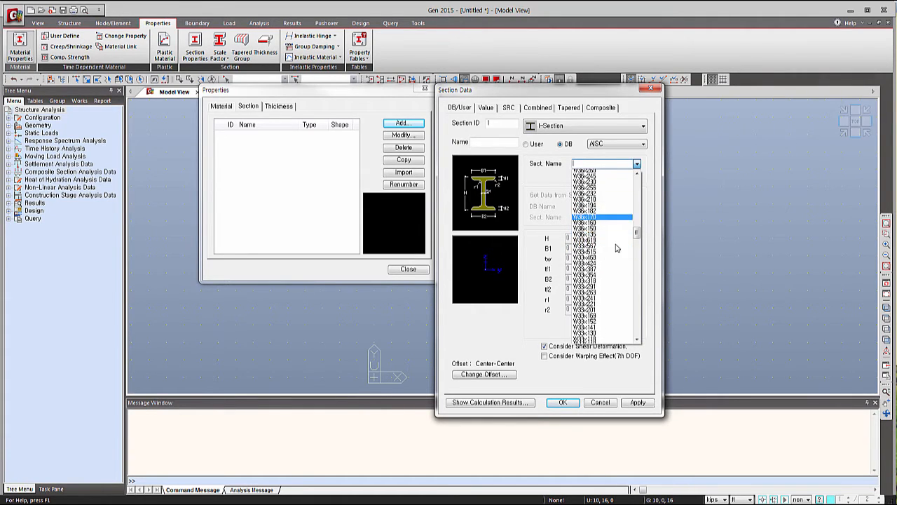
pyautogui.scroll(-12, 609, 259)
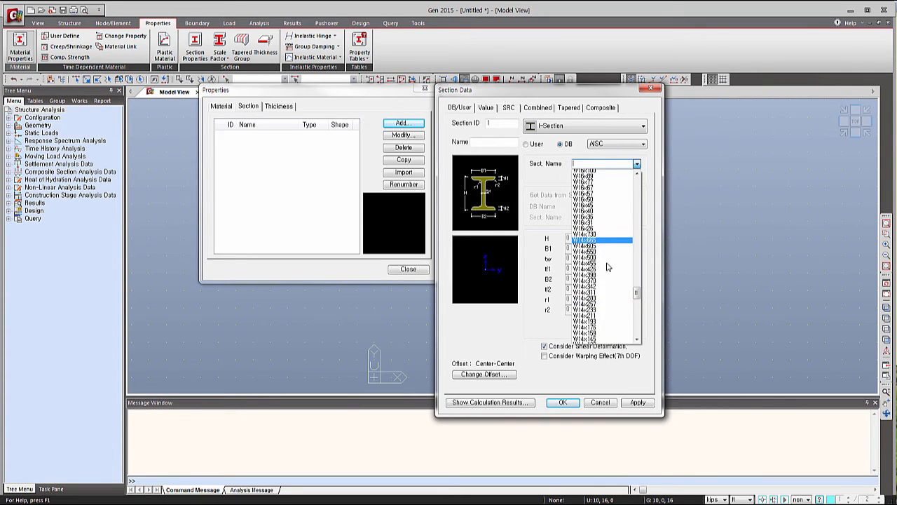
pyautogui.scroll(-12, 609, 266)
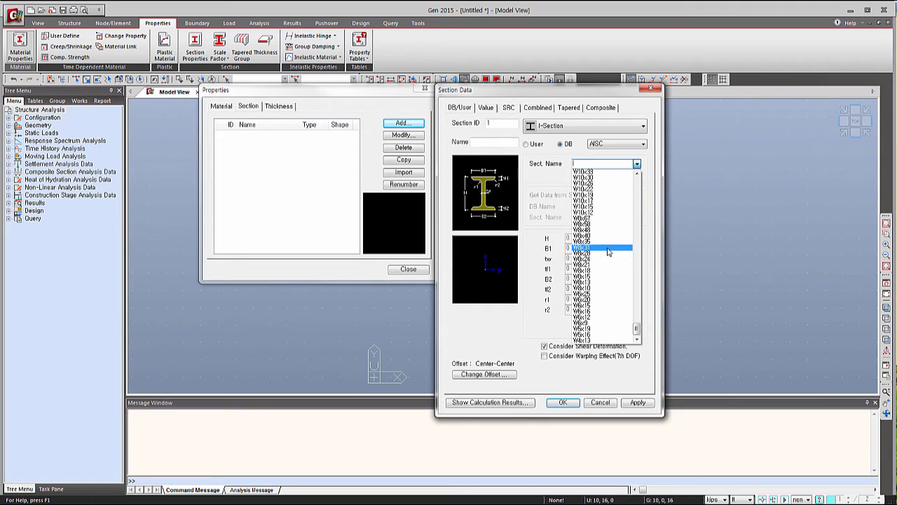
pyautogui.click(609, 241)
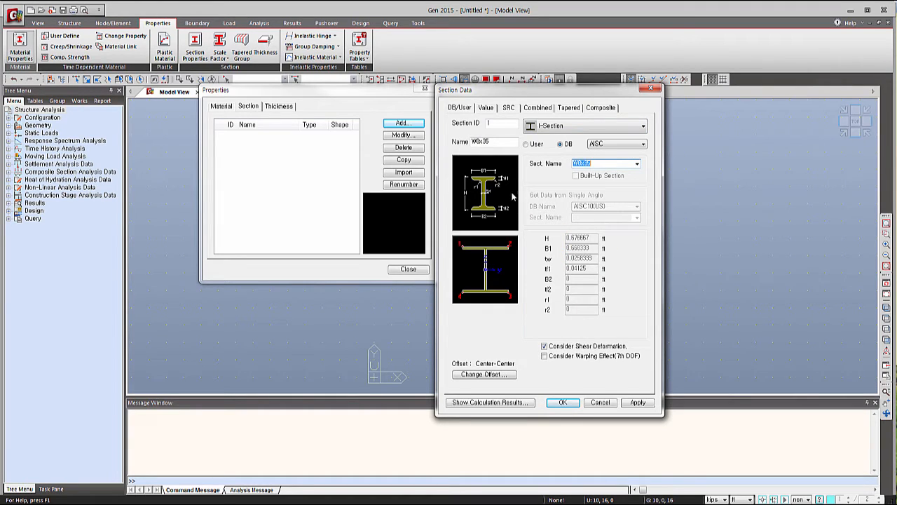
pyautogui.click(636, 403)
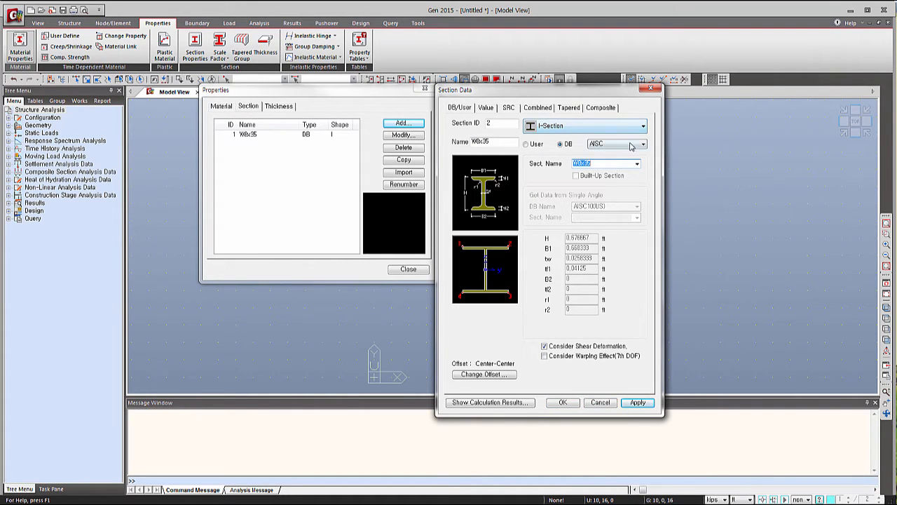
# Add AISC I-section W16x67 as section 2 and finish the property definitions
pyautogui.click(636, 164)
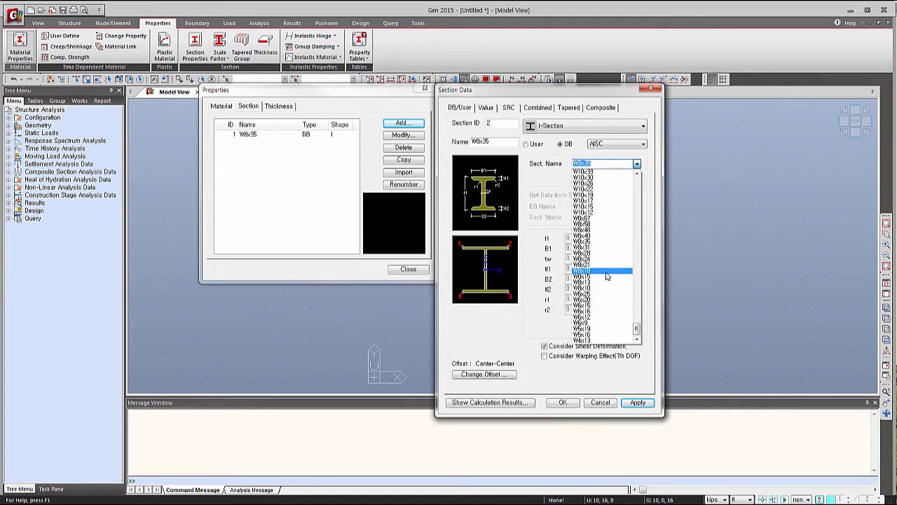
pyautogui.scroll(10, 607, 275)
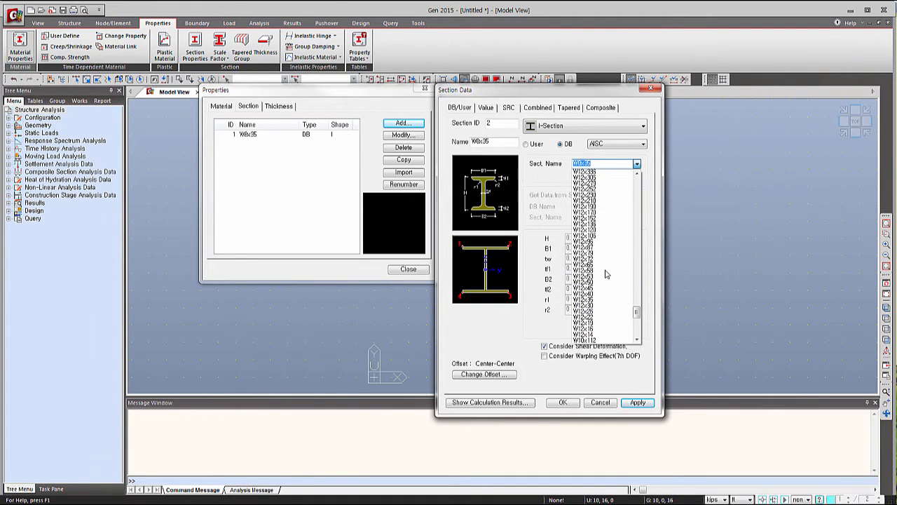
pyautogui.scroll(10, 608, 275)
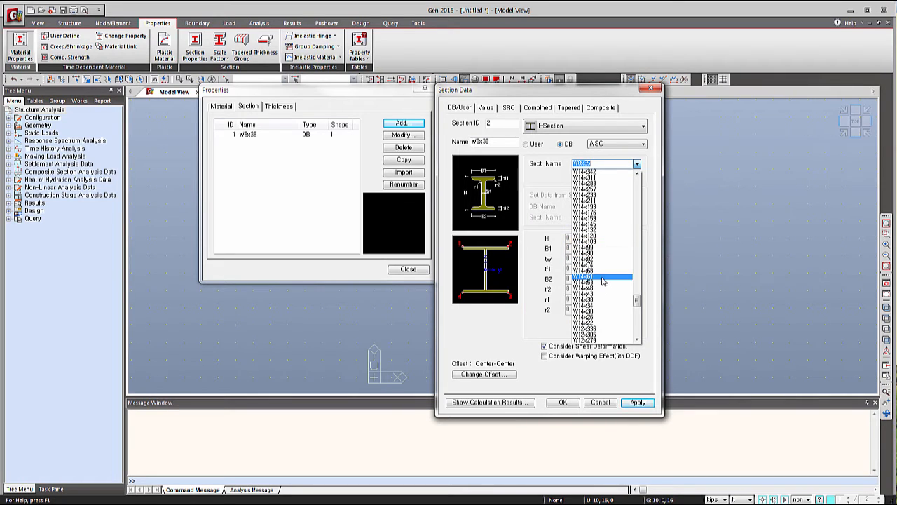
pyautogui.scroll(-10, 603, 281)
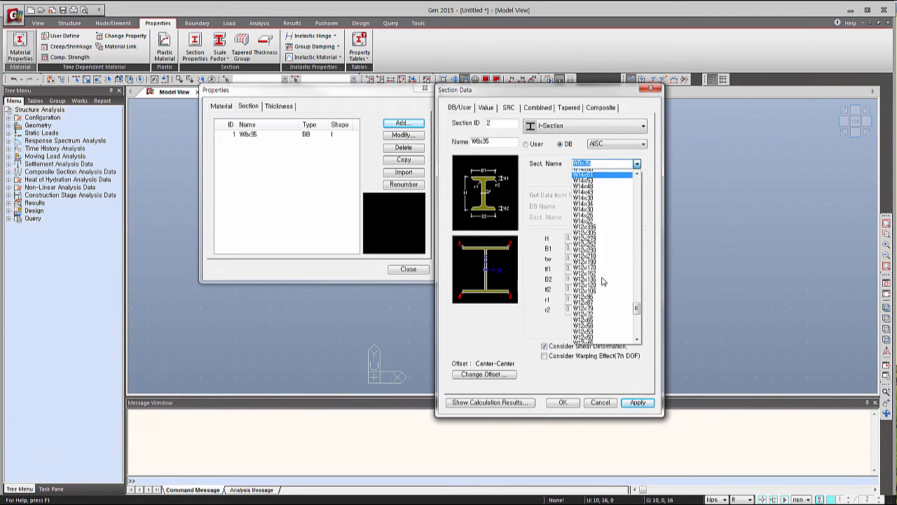
pyautogui.scroll(20, 603, 281)
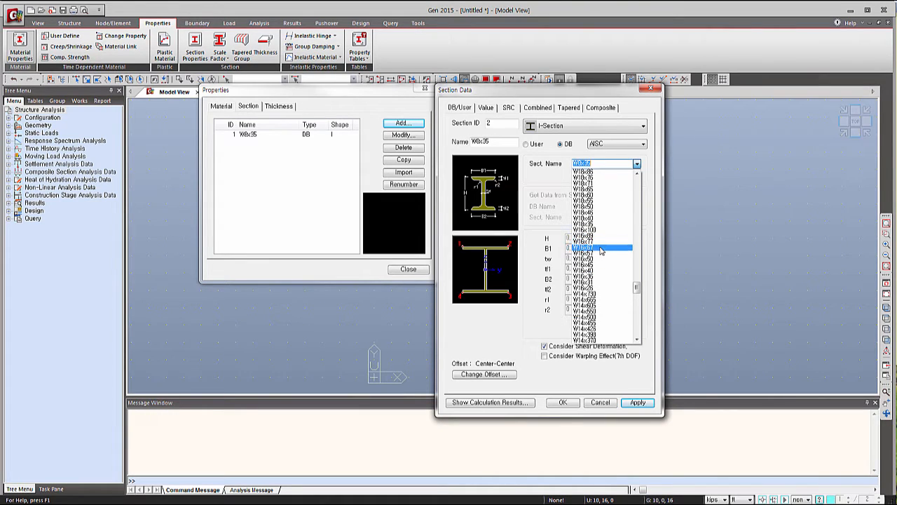
pyautogui.click(602, 247)
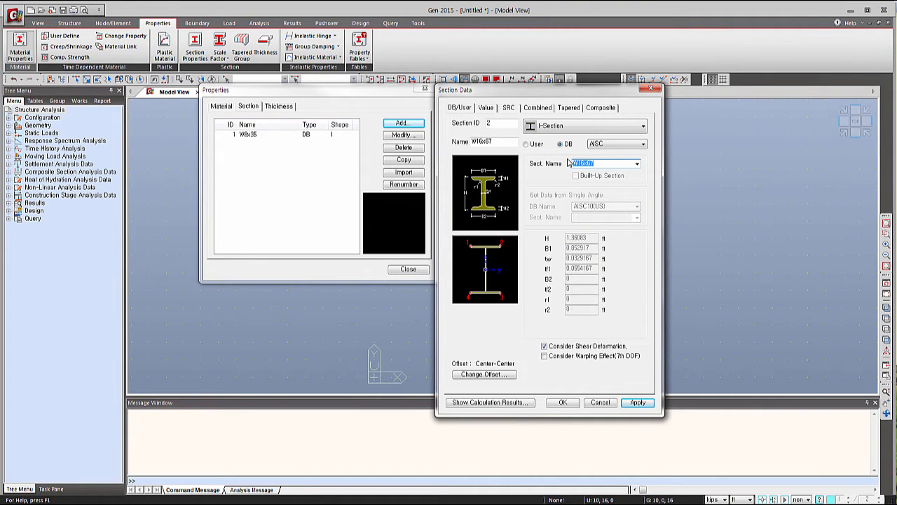
pyautogui.click(568, 403)
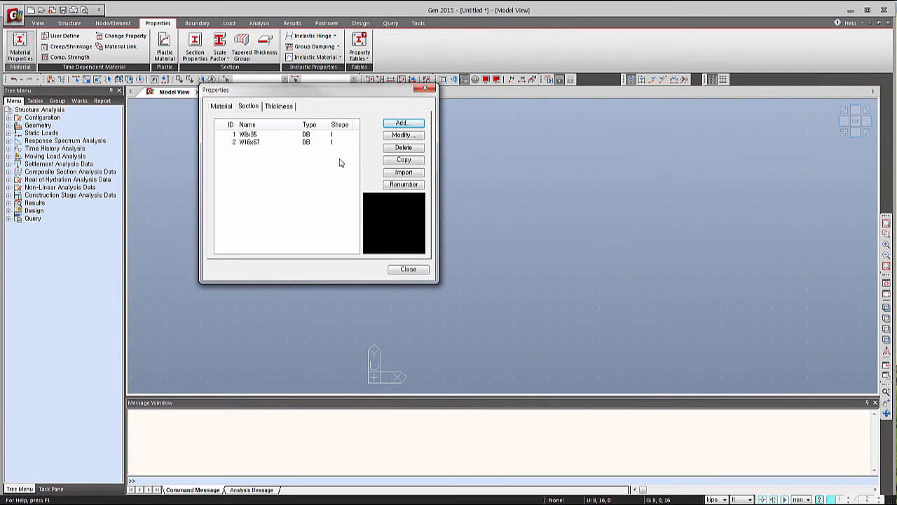
pyautogui.click(408, 270)
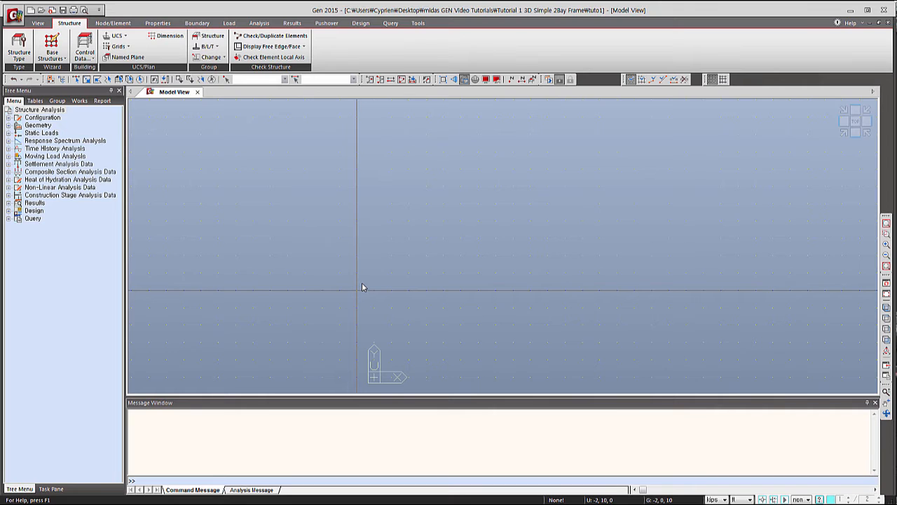
# Set up Create Elements for general beams with material A36, section W8x35 and a beta angle of 90 degrees
pyautogui.click(113, 23)
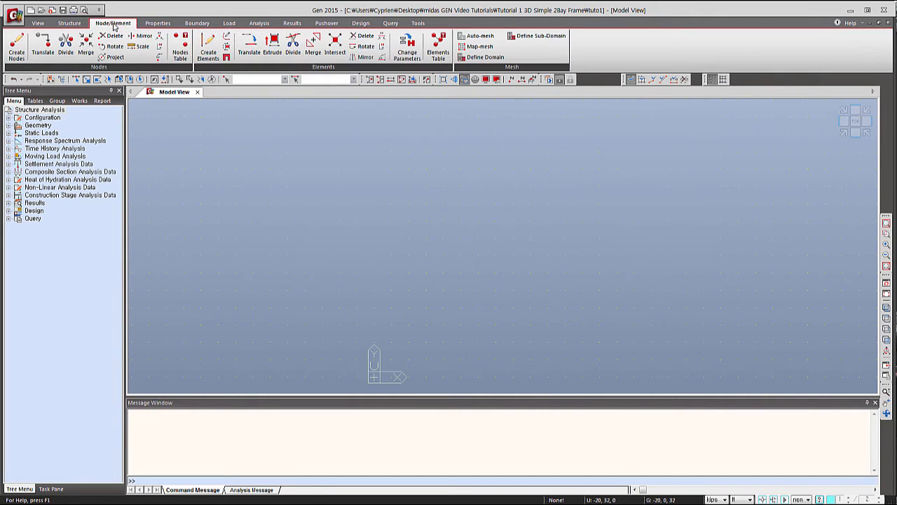
pyautogui.click(208, 51)
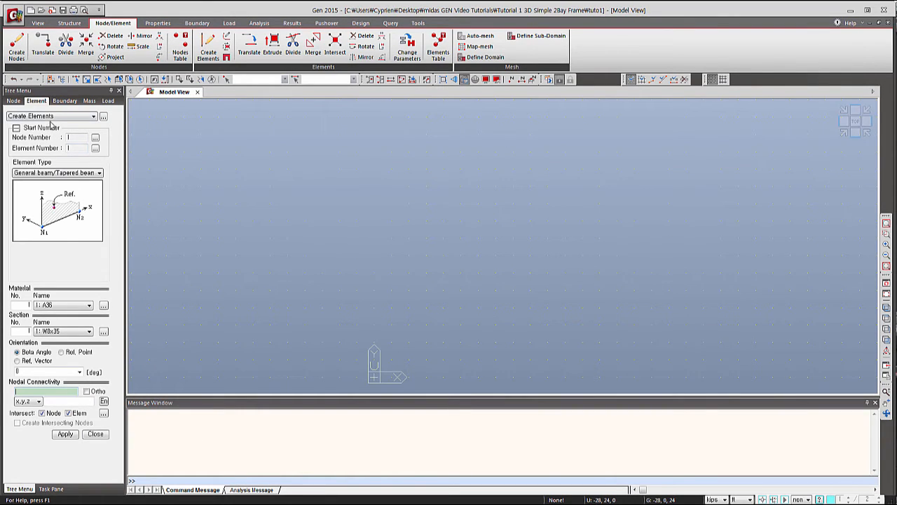
pyautogui.click(60, 173)
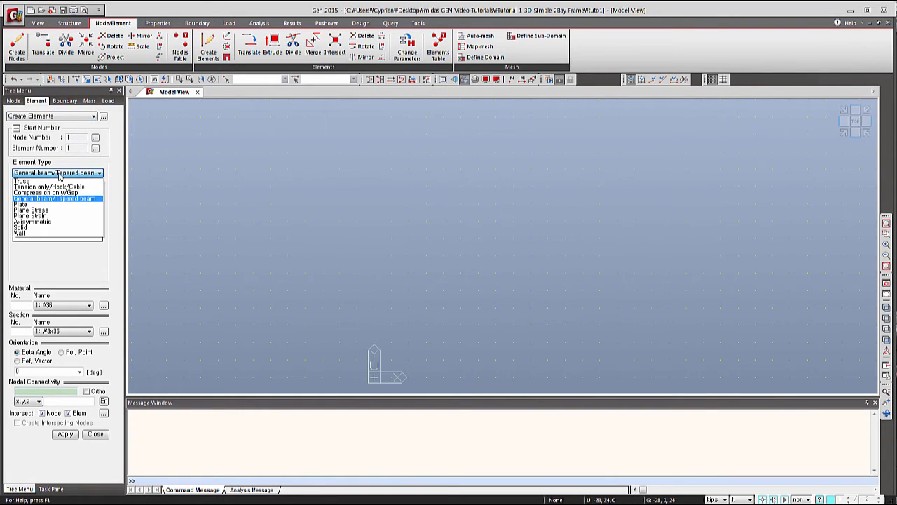
pyautogui.click(60, 175)
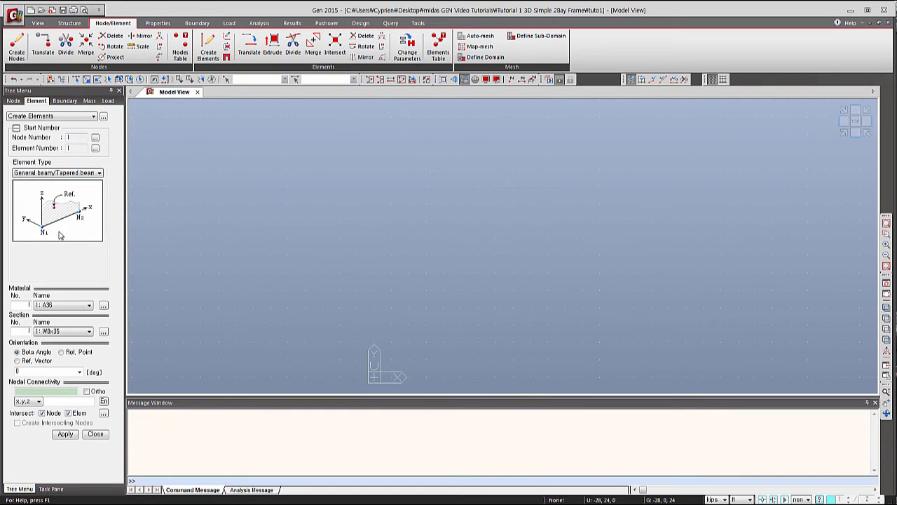
pyautogui.click(78, 305)
pyautogui.click(75, 313)
pyautogui.click(78, 332)
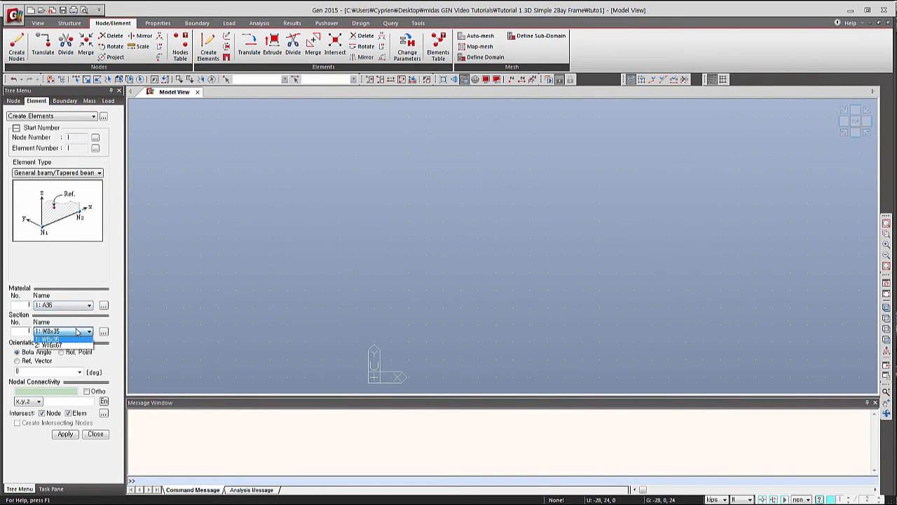
pyautogui.click(77, 338)
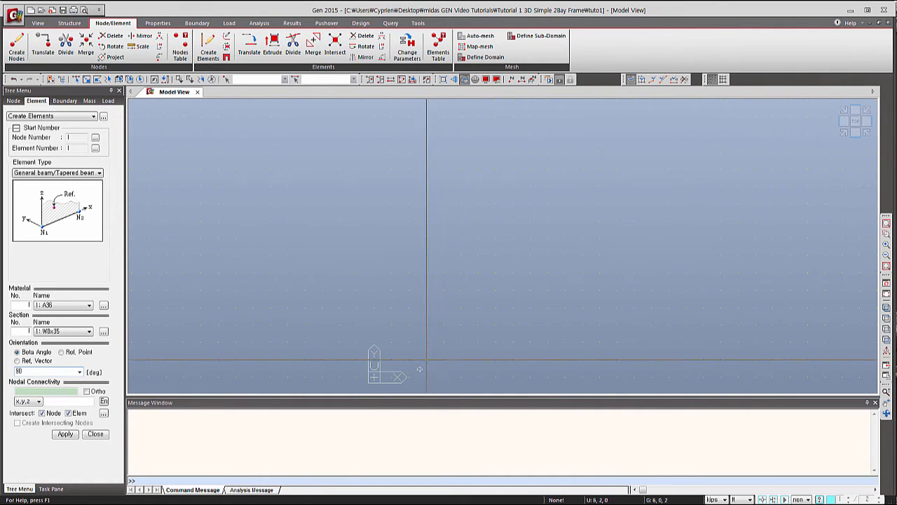
# Draw three 12 ft high vertical columns on the grid, starting at the origin and spaced 20 ft apart along X
pyautogui.click(374, 377)
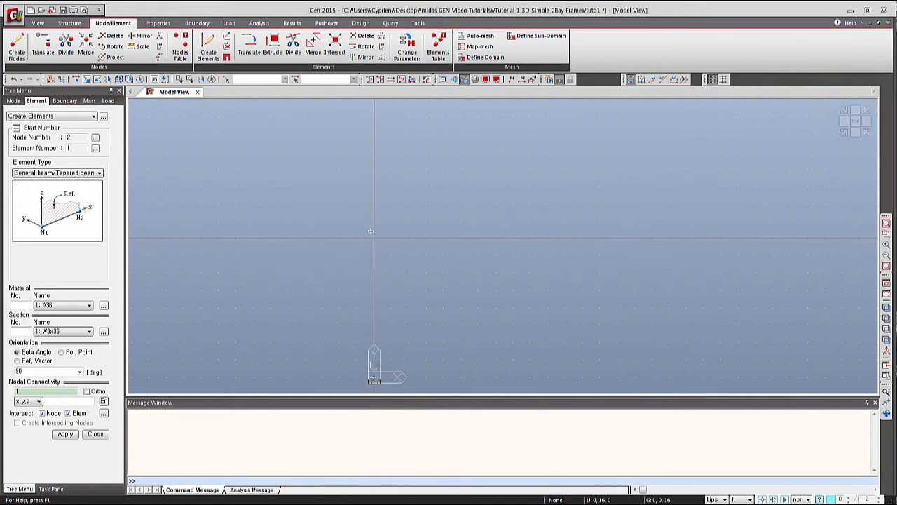
pyautogui.click(374, 275)
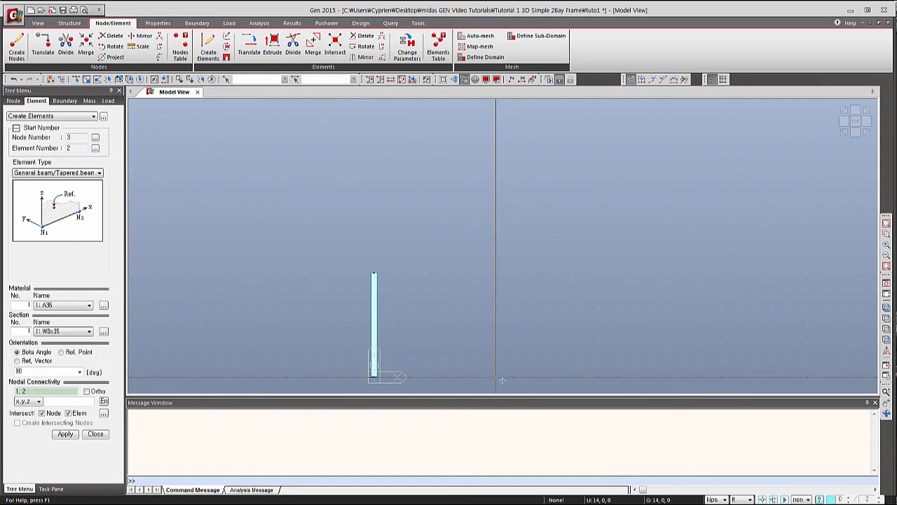
pyautogui.click(546, 379)
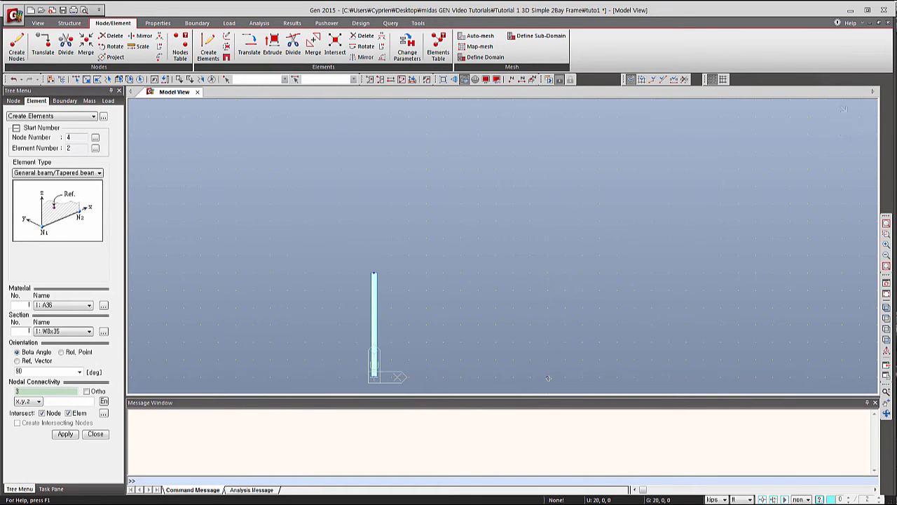
pyautogui.click(547, 274)
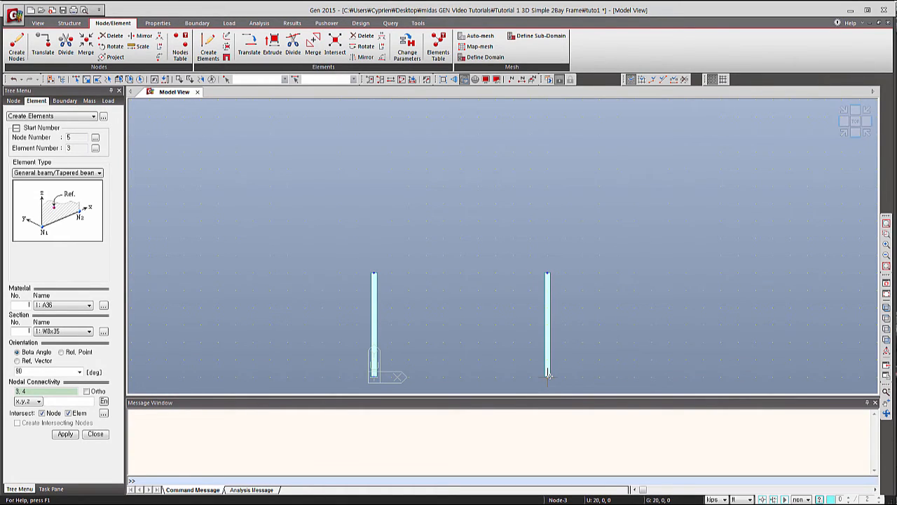
pyautogui.click(720, 378)
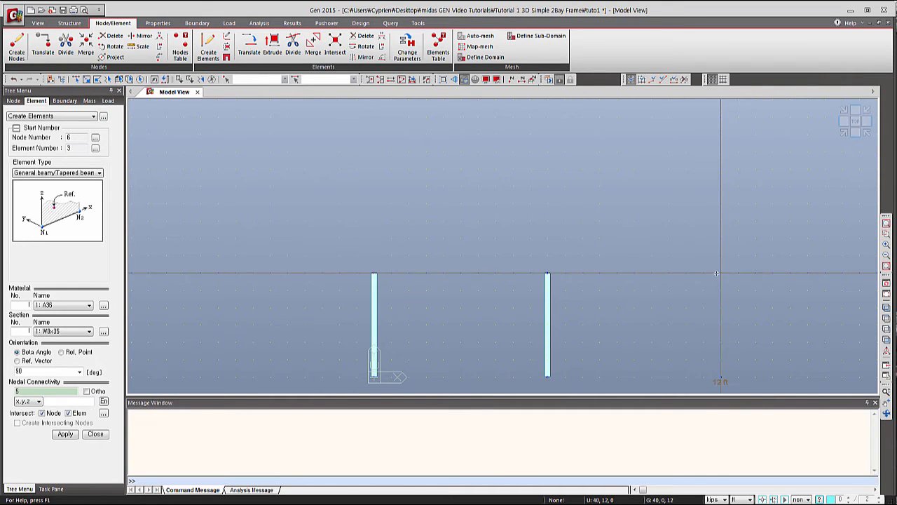
pyautogui.click(719, 273)
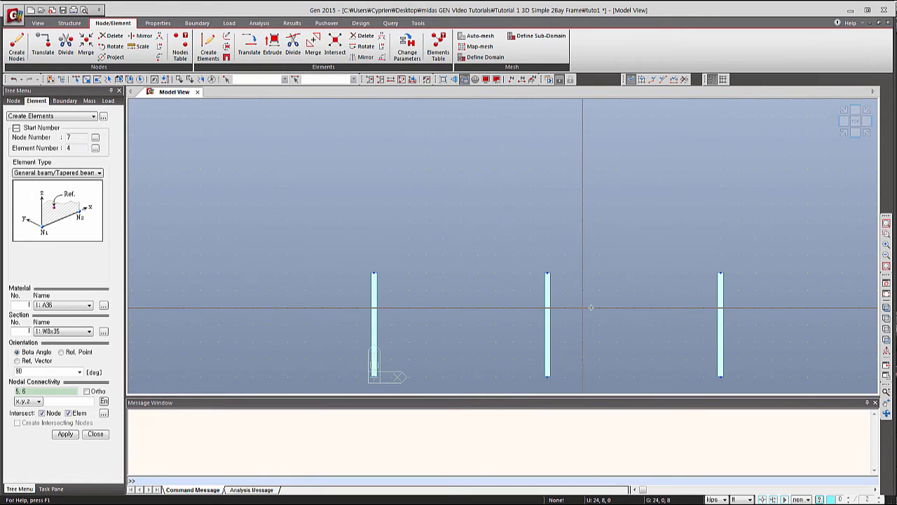
# Create a W16x67 beam with a beta angle of 0 across the tops of the three columns, spanning both bays
pyautogui.click(886, 270)
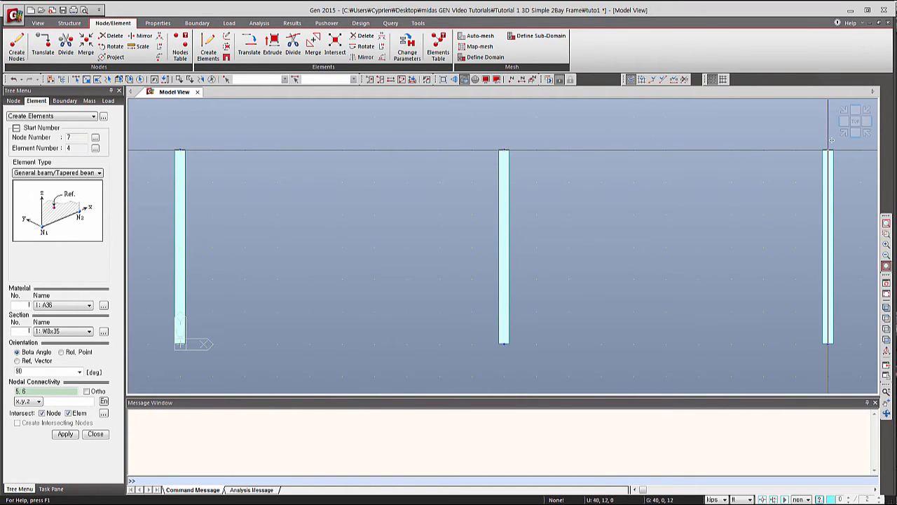
pyautogui.click(82, 332)
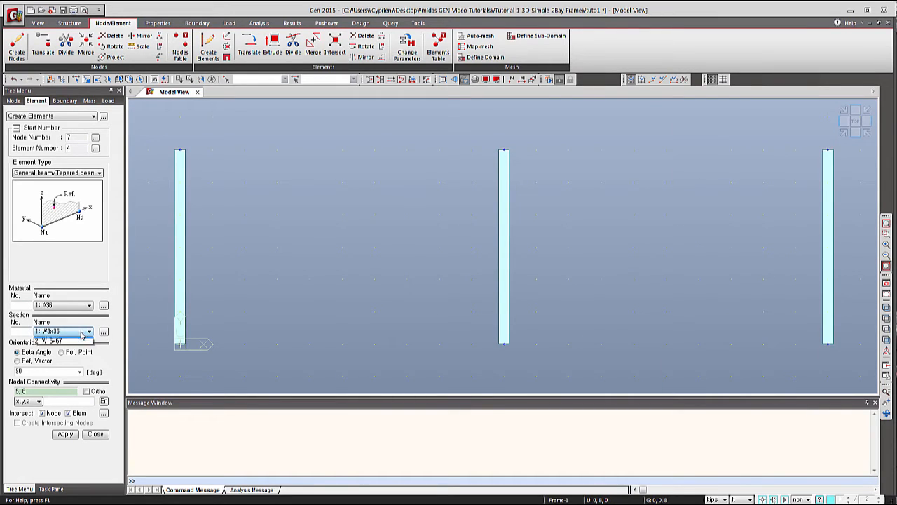
pyautogui.click(80, 342)
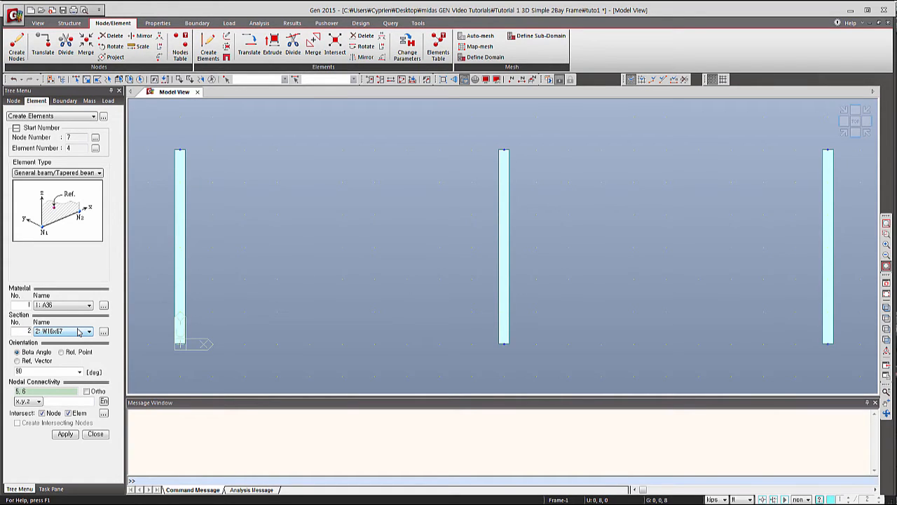
pyautogui.moveTo(33, 372); pyautogui.dragTo(6, 370)
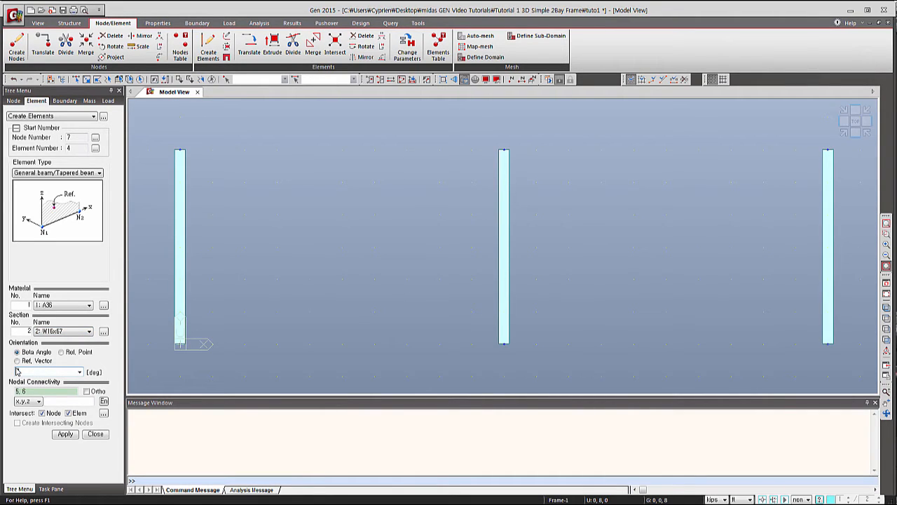
pyautogui.write('0')
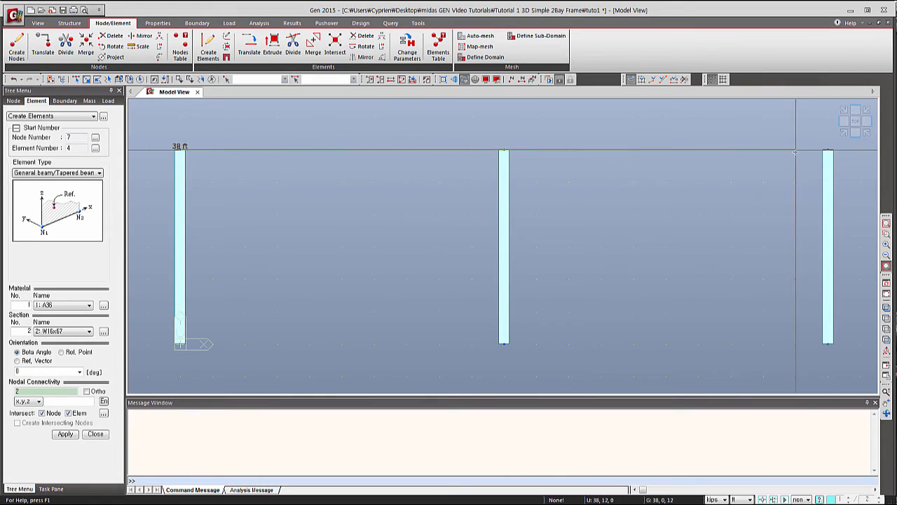
pyautogui.click(828, 149)
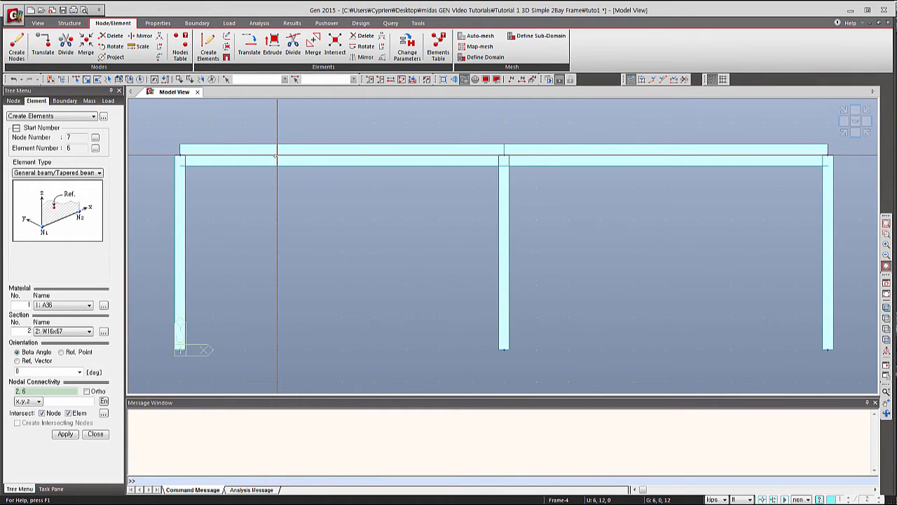
pyautogui.moveTo(275, 155)
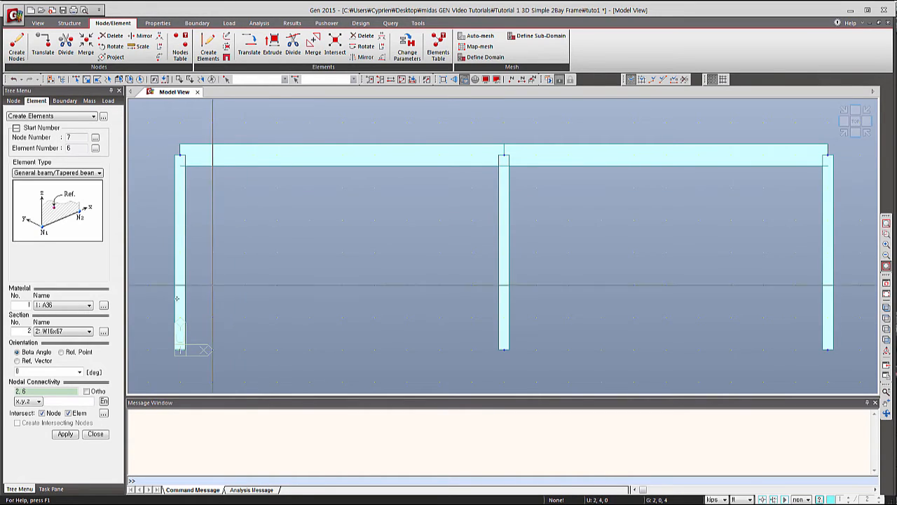
pyautogui.click(96, 434)
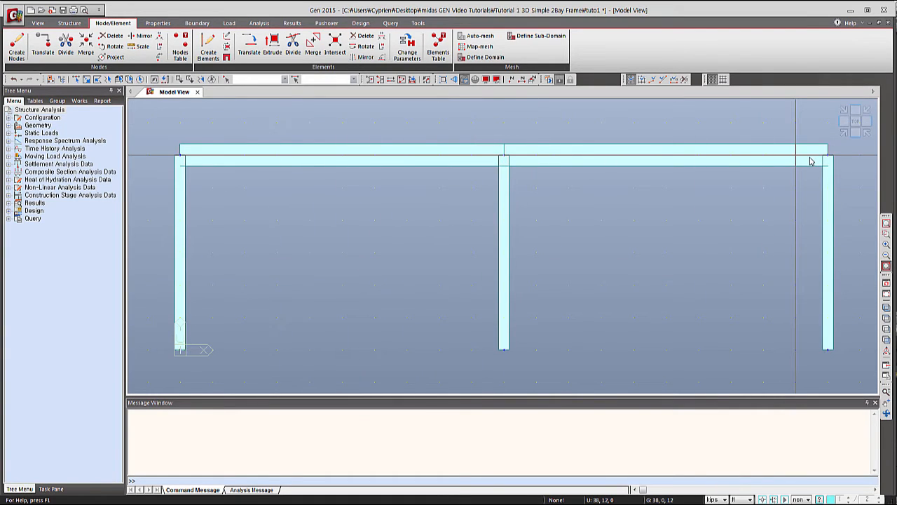
# Restore the global coordinate system and inspect the frame in isometric view with hidden rendering off and on
pyautogui.moveTo(811, 161)
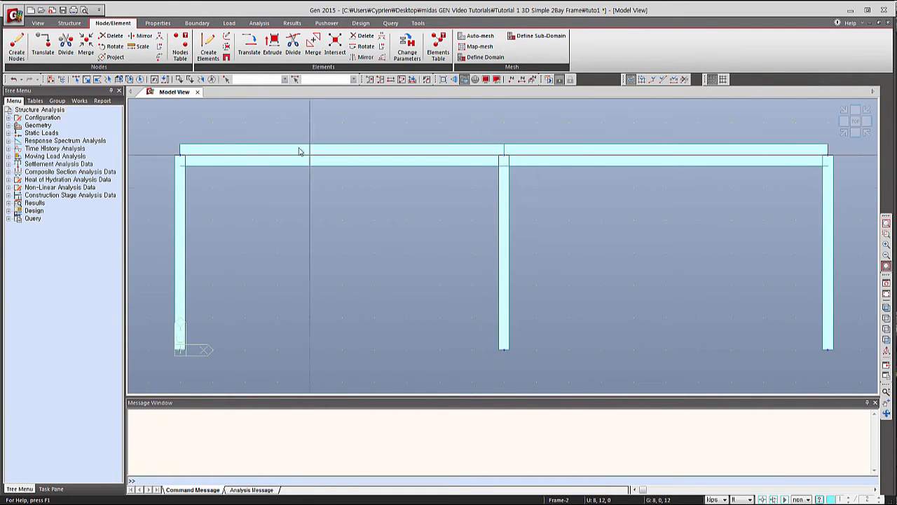
pyautogui.click(39, 25)
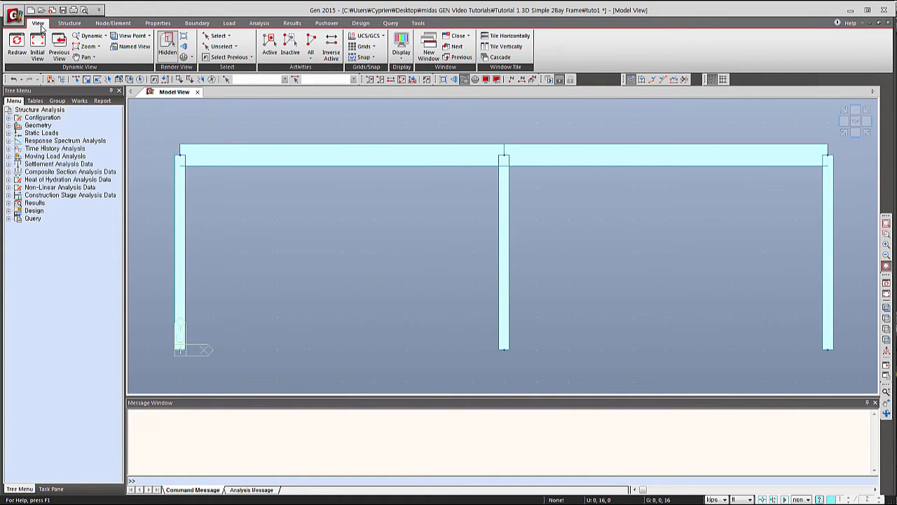
pyautogui.click(371, 36)
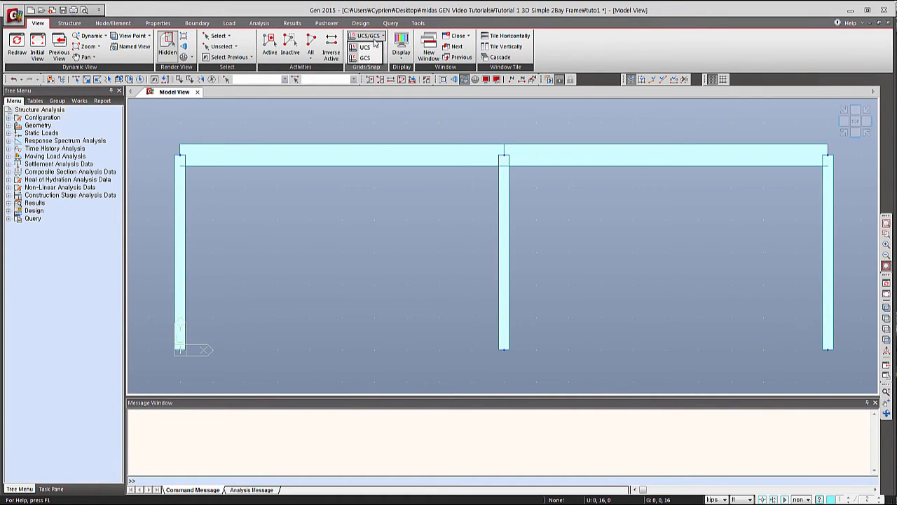
pyautogui.click(370, 57)
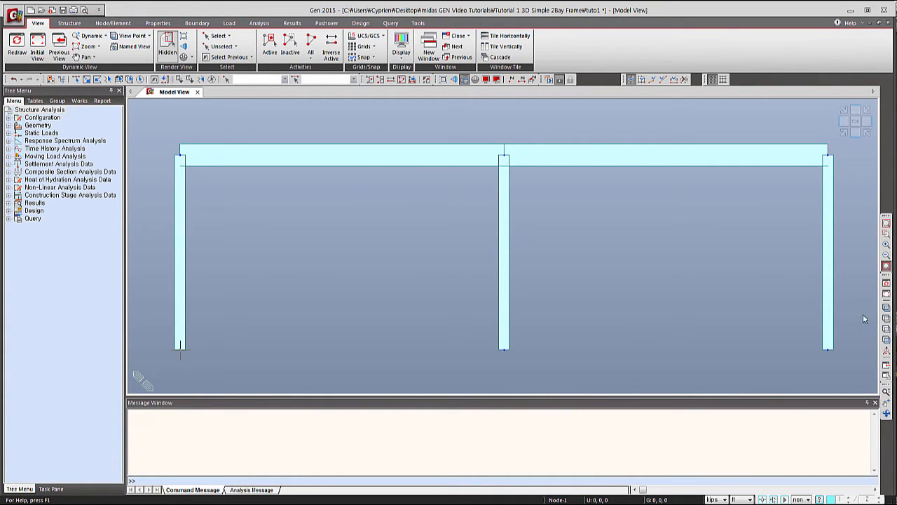
pyautogui.click(845, 133)
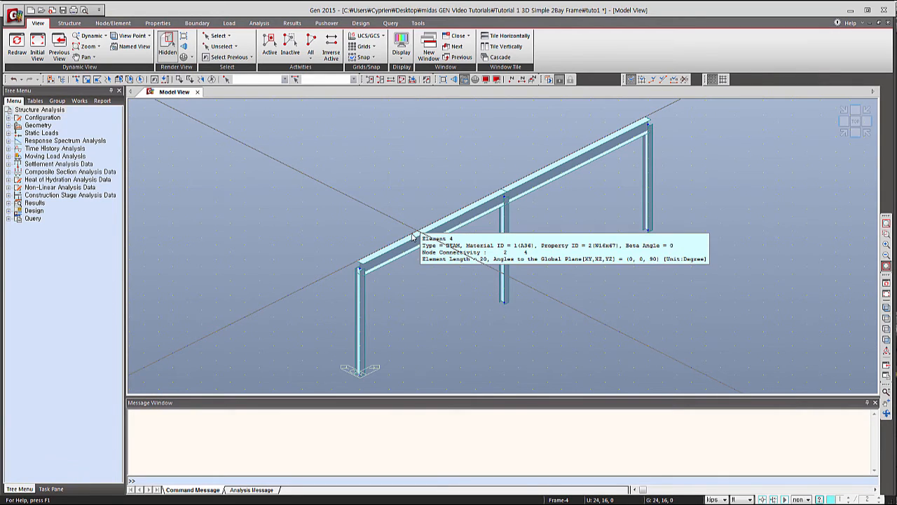
pyautogui.click(464, 80)
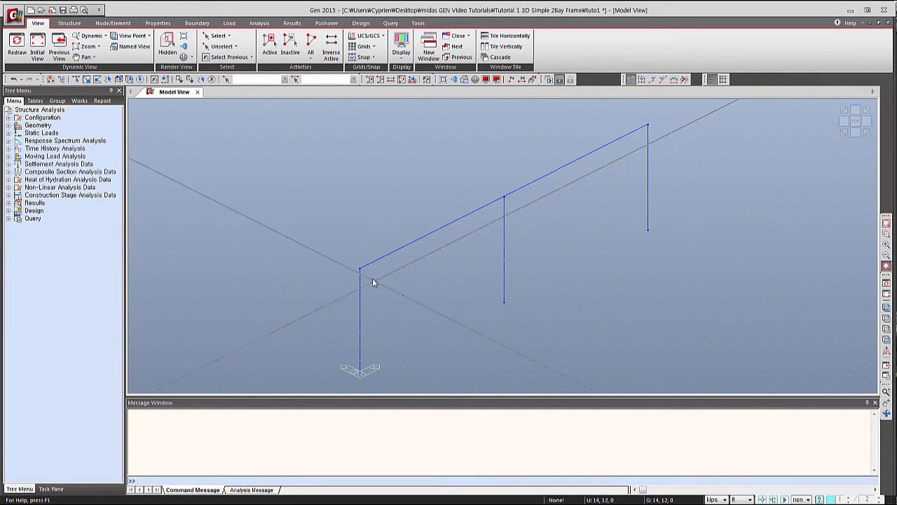
pyautogui.click(464, 79)
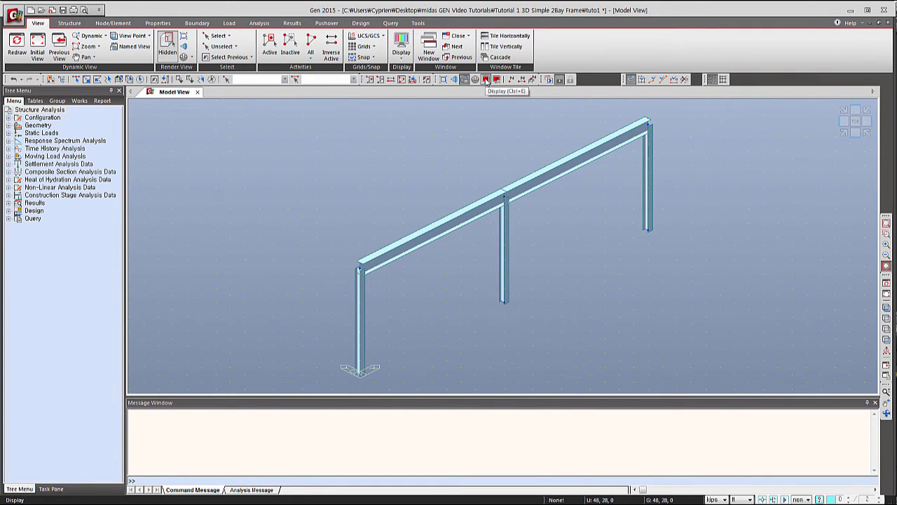
# Turn on the Node Number labels in the display settings, keeping nodes shown
pyautogui.click(485, 80)
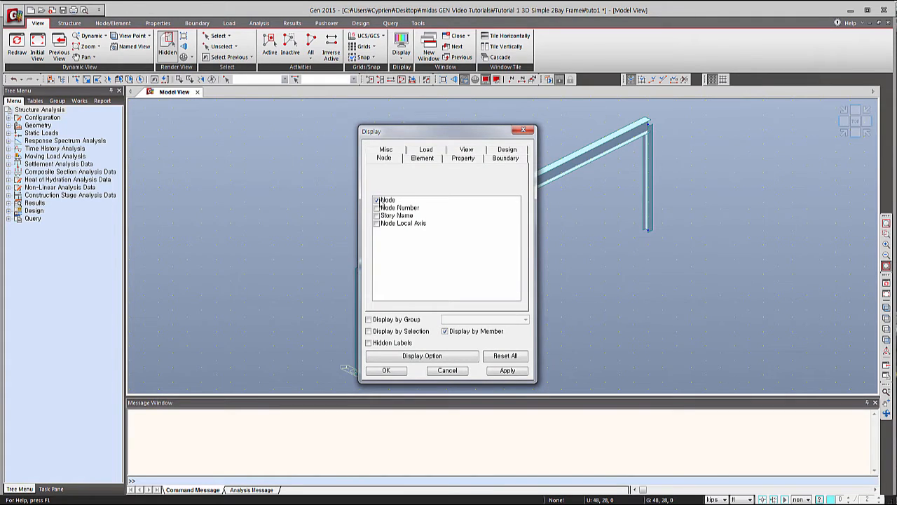
pyautogui.click(432, 163)
pyautogui.click(460, 161)
pyautogui.click(394, 160)
pyautogui.click(420, 159)
pyautogui.click(454, 161)
pyautogui.click(384, 159)
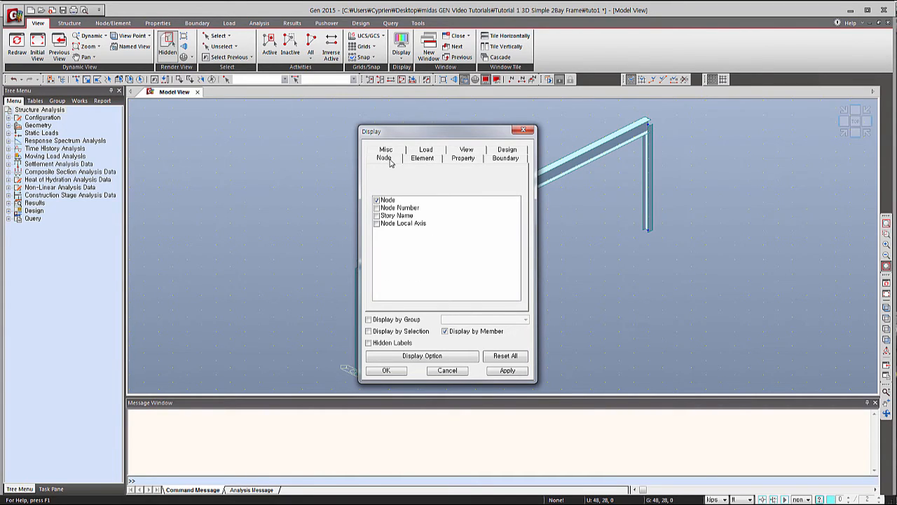
pyautogui.click(378, 200)
pyautogui.click(377, 208)
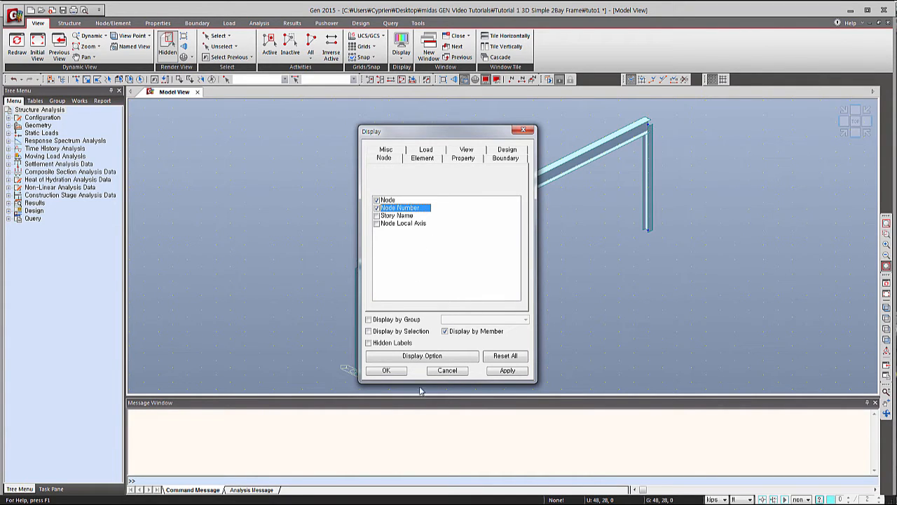
pyautogui.click(384, 371)
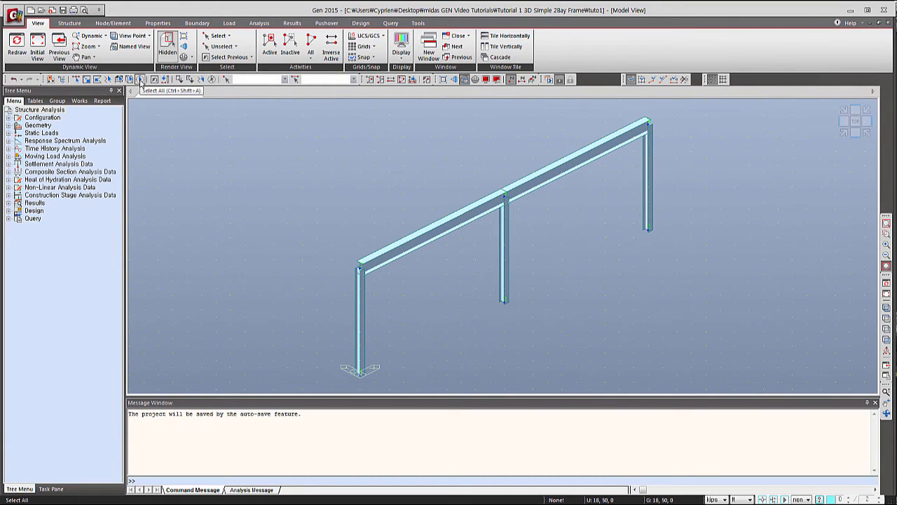
# Copy all the frame's elements once by an equal distance of 0, 24, 0 ft using Translate Elements
pyautogui.click(141, 79)
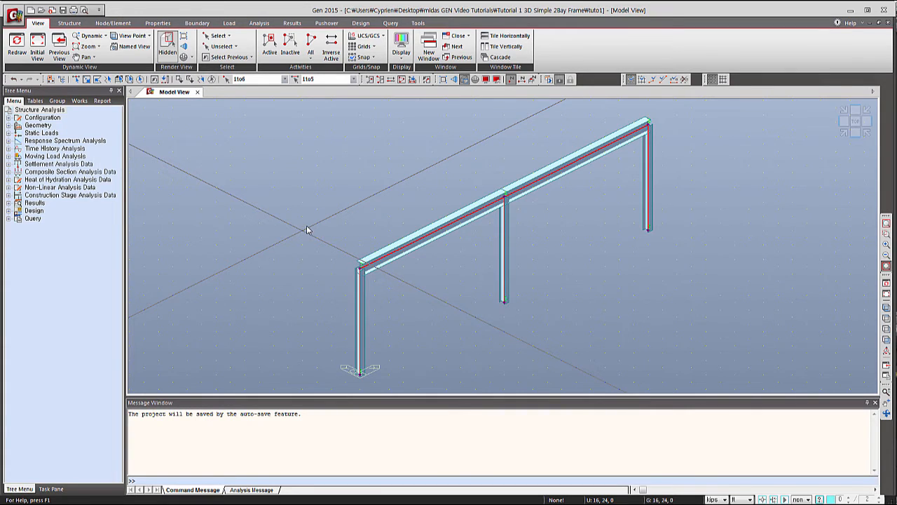
pyautogui.click(123, 25)
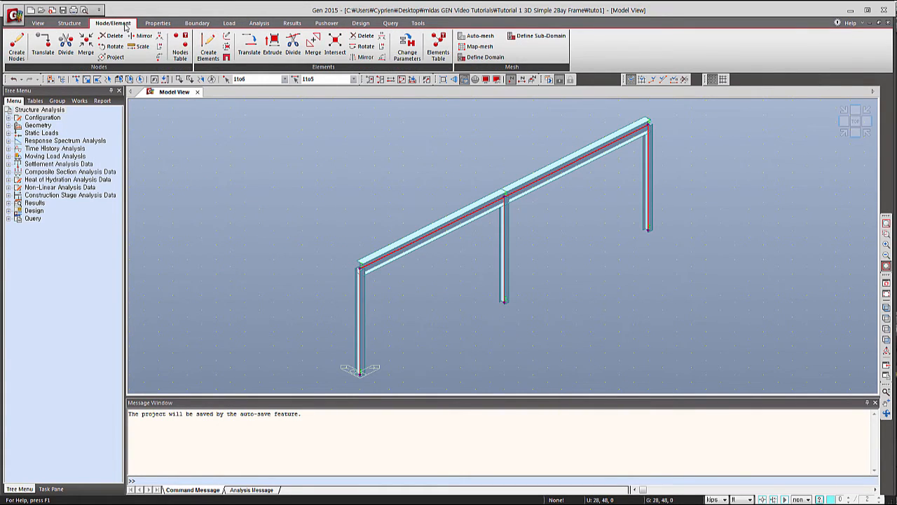
pyautogui.click(251, 45)
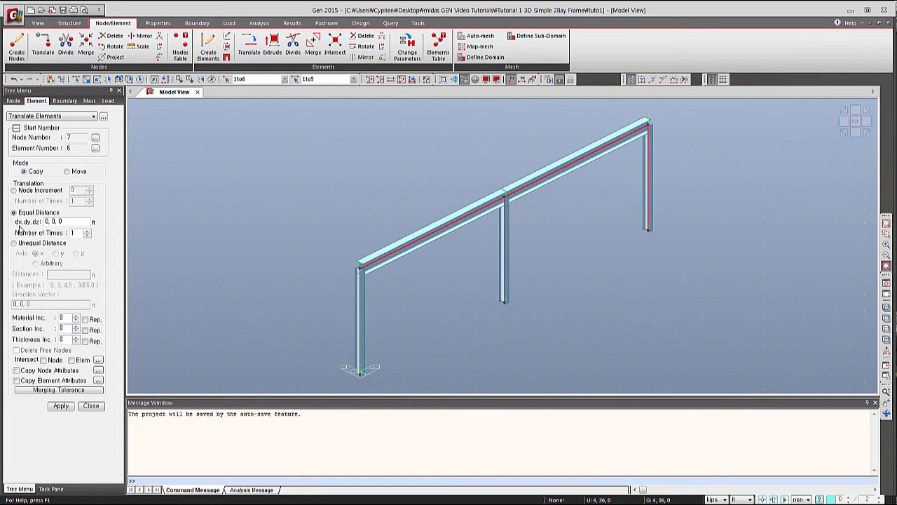
pyautogui.click(55, 222)
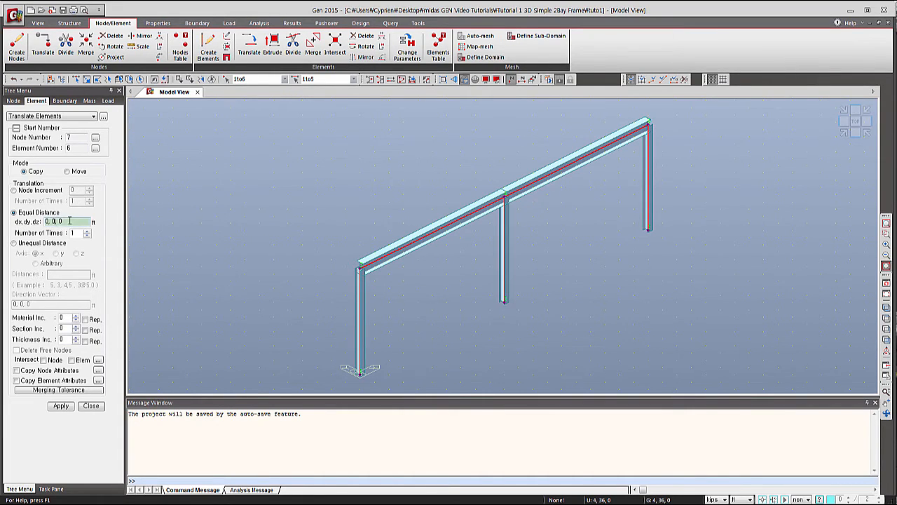
pyautogui.write('0,1,0')
pyautogui.write('24')
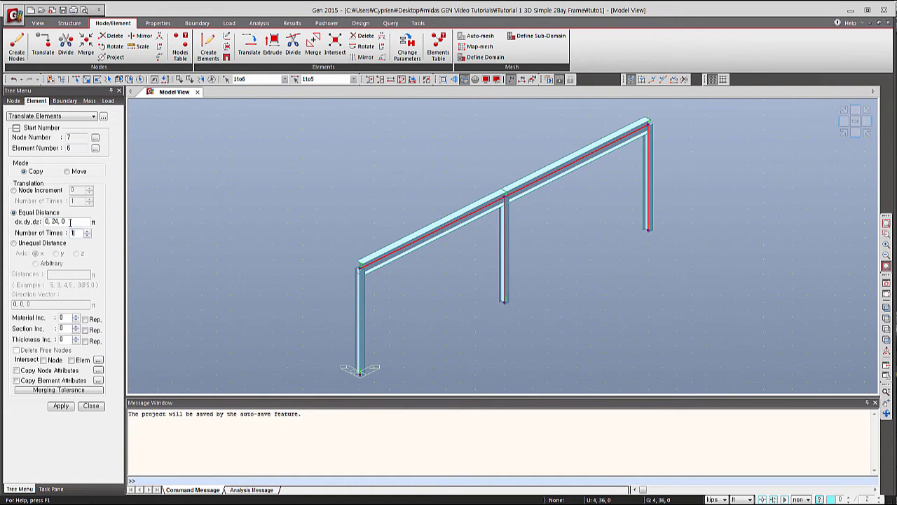
pyautogui.click(61, 406)
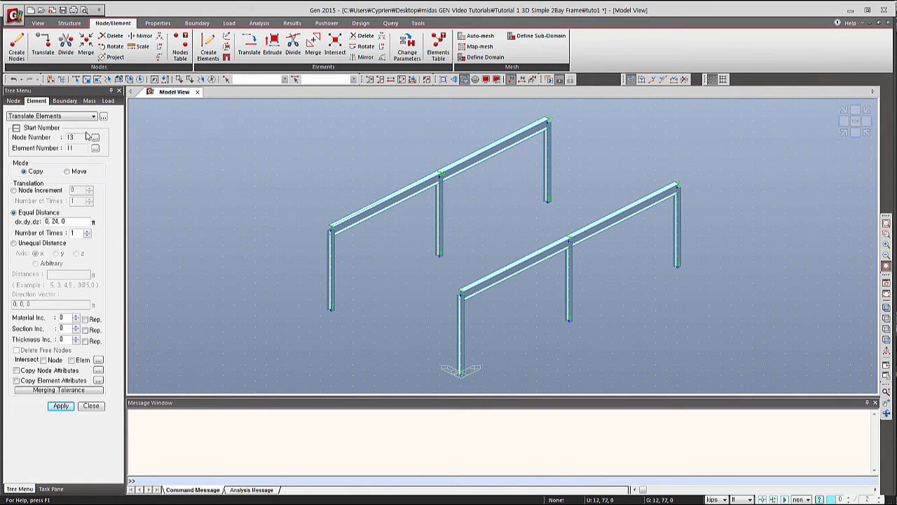
# Set up Create Elements with node snapping and section W16x67 for the transverse beams
pyautogui.click(66, 117)
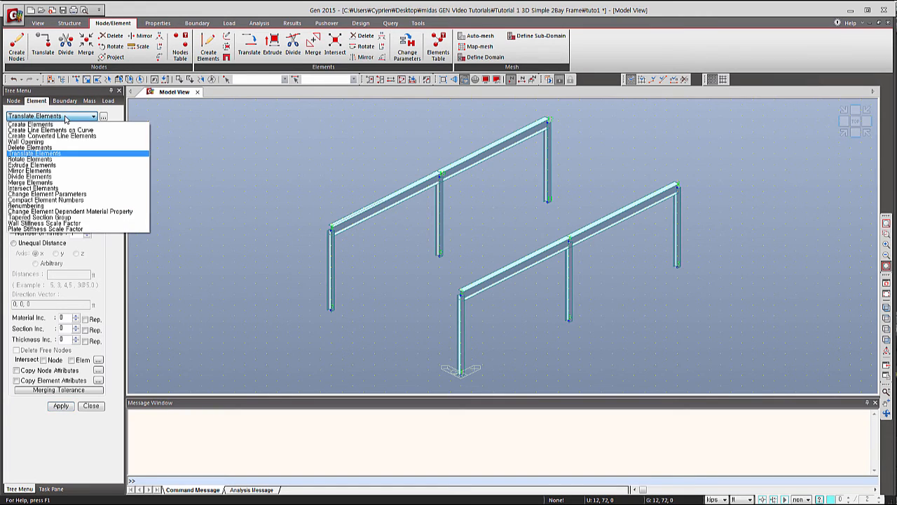
pyautogui.click(66, 117)
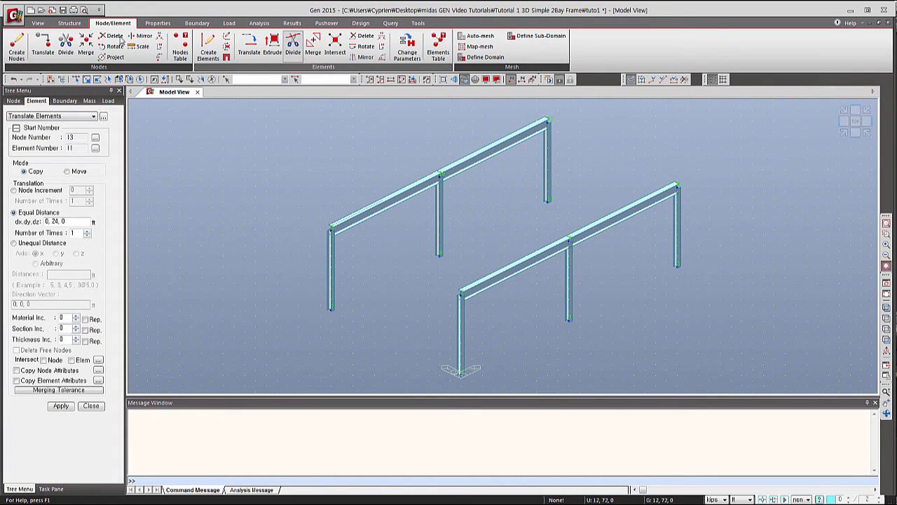
pyautogui.click(66, 117)
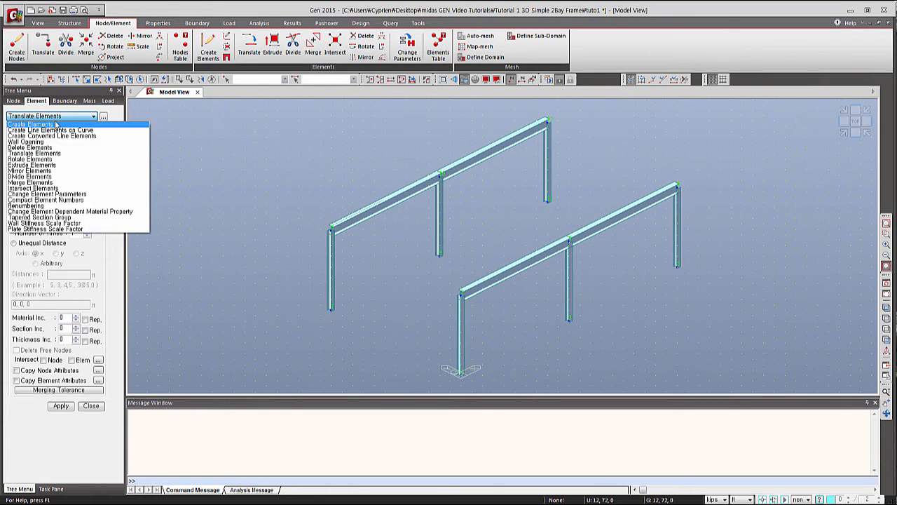
pyautogui.click(56, 124)
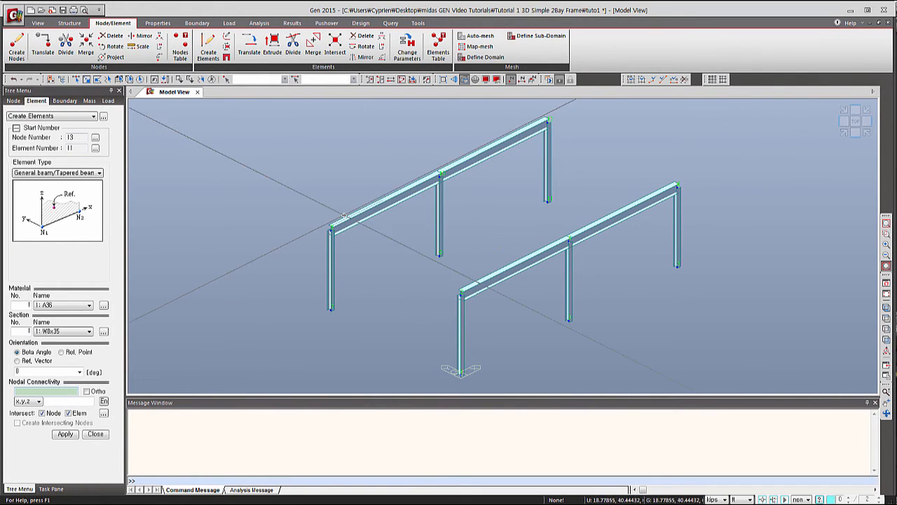
pyautogui.click(653, 82)
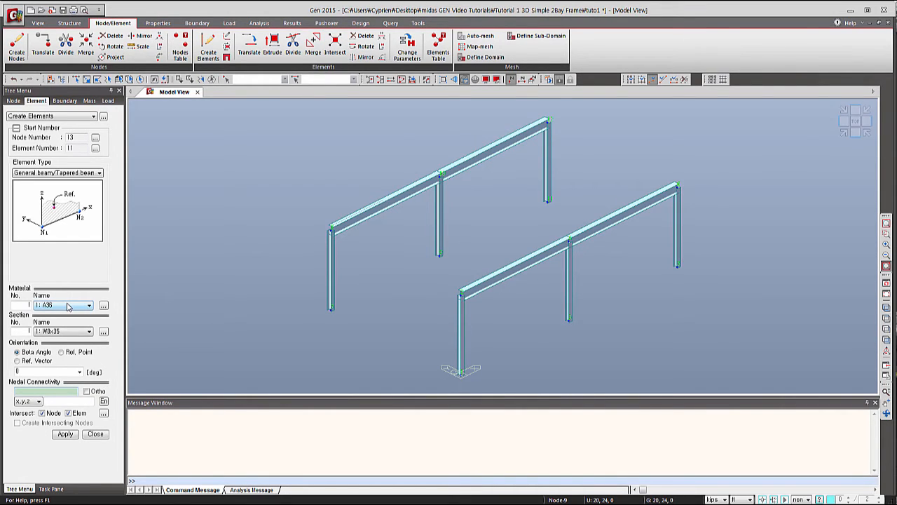
pyautogui.click(65, 331)
pyautogui.click(64, 346)
# Draw three transverse beams joining the matching column tops of the two parallel frames
pyautogui.click(461, 291)
pyautogui.click(332, 228)
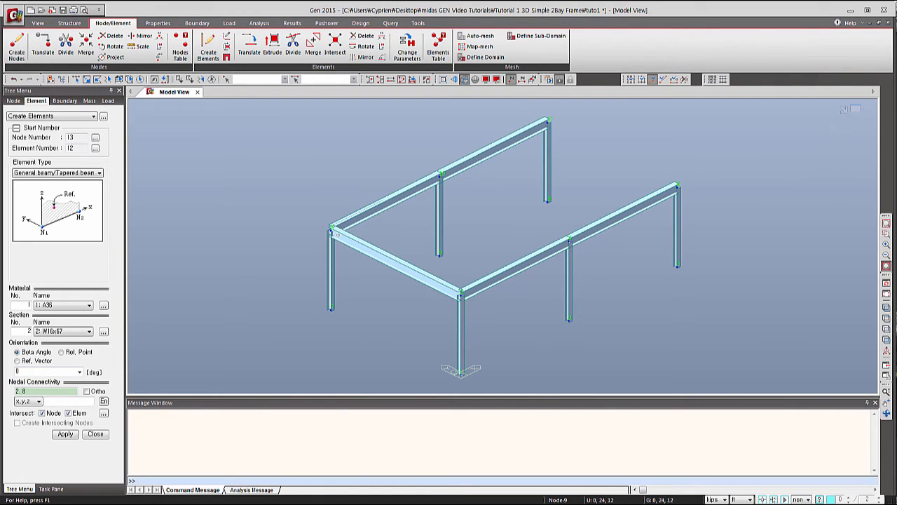
pyautogui.click(569, 239)
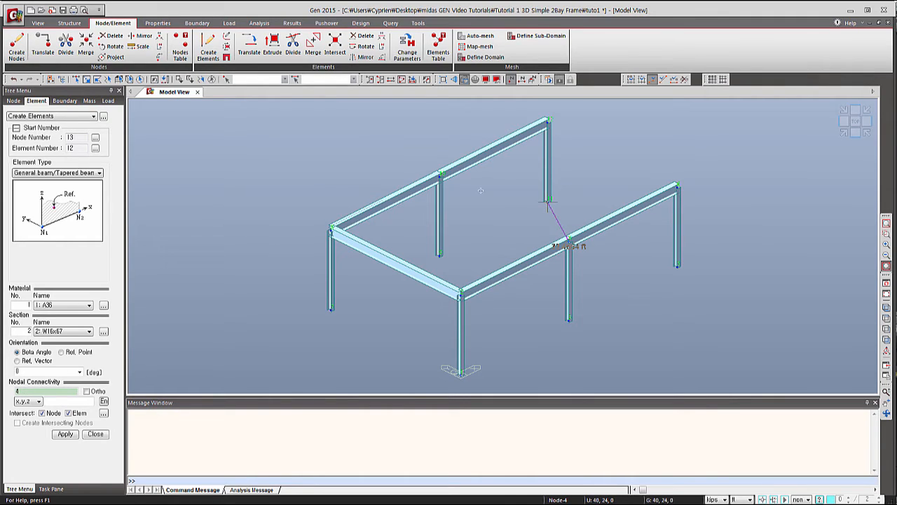
pyautogui.click(439, 173)
pyautogui.click(677, 186)
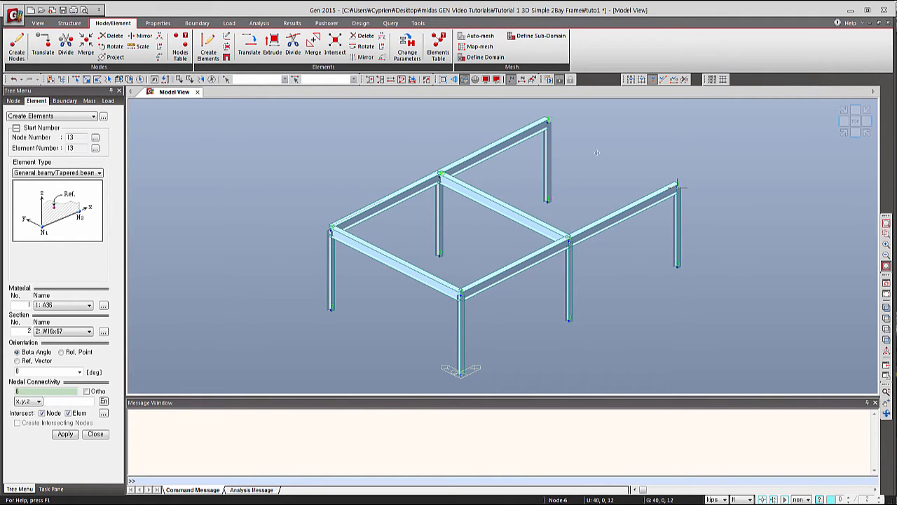
pyautogui.click(550, 122)
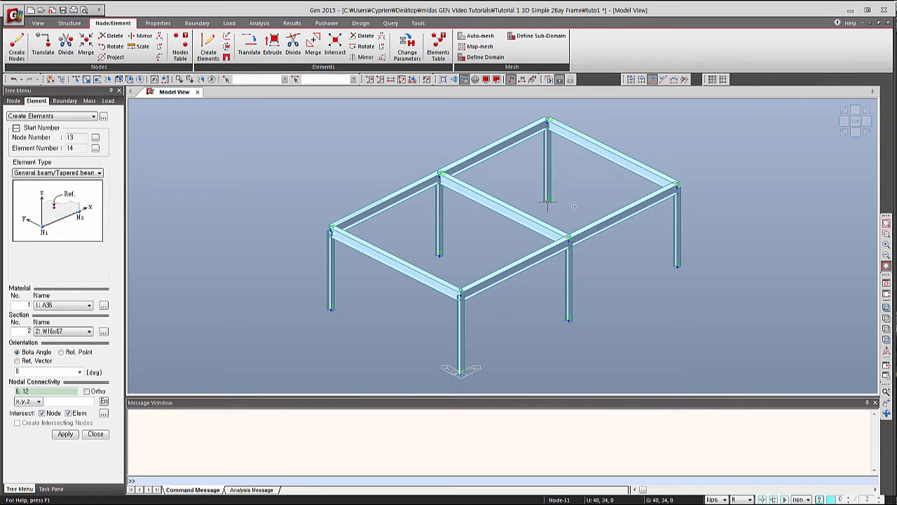
# Turn on the Element Number labels in the display settings
pyautogui.click(486, 79)
pyautogui.click(422, 158)
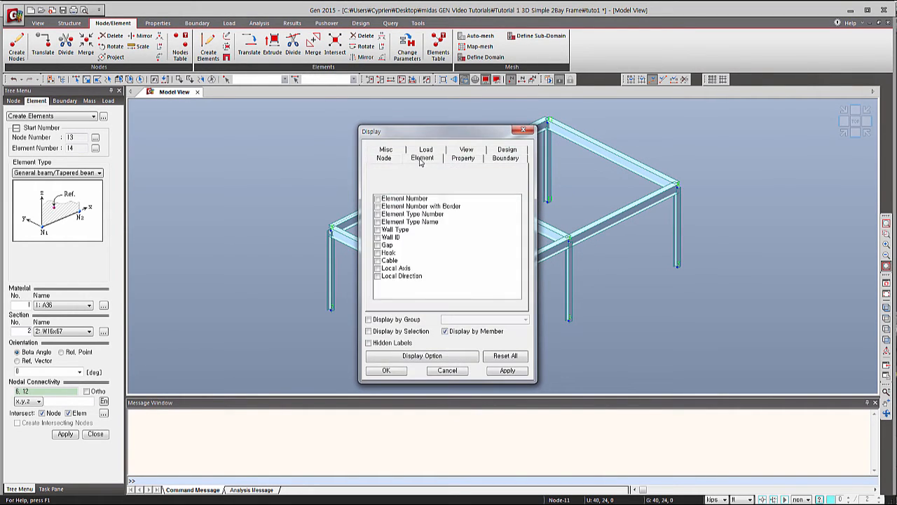
pyautogui.click(378, 198)
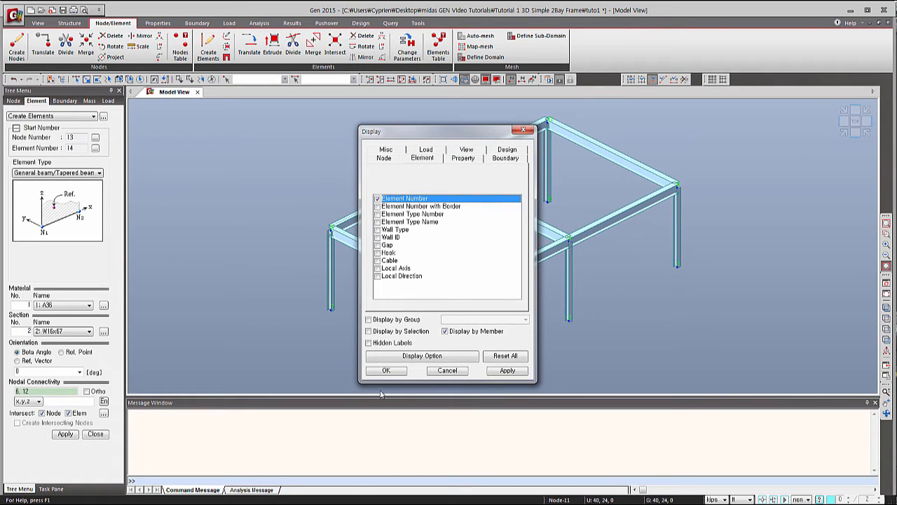
pyautogui.click(387, 371)
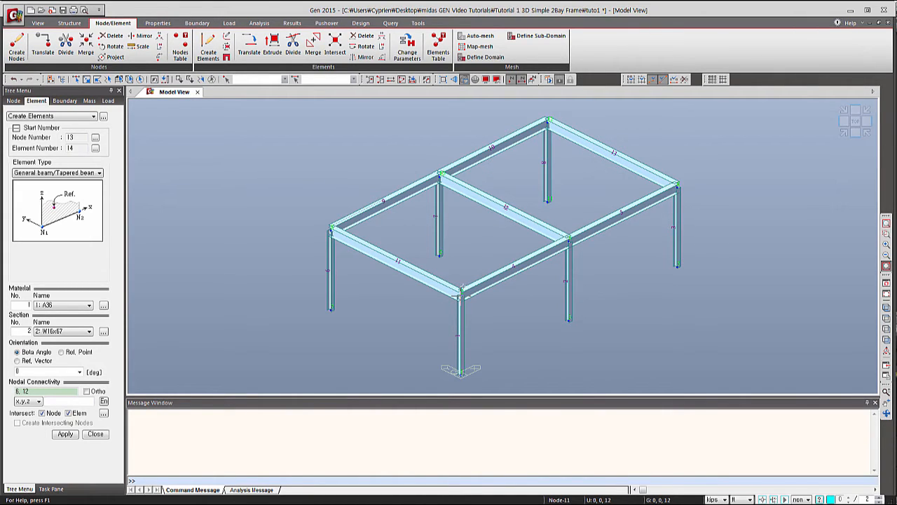
# Draw a W16x67 intermediate transverse beam between the midpoints of the first bay's two longitudinal beams
pyautogui.click(514, 267)
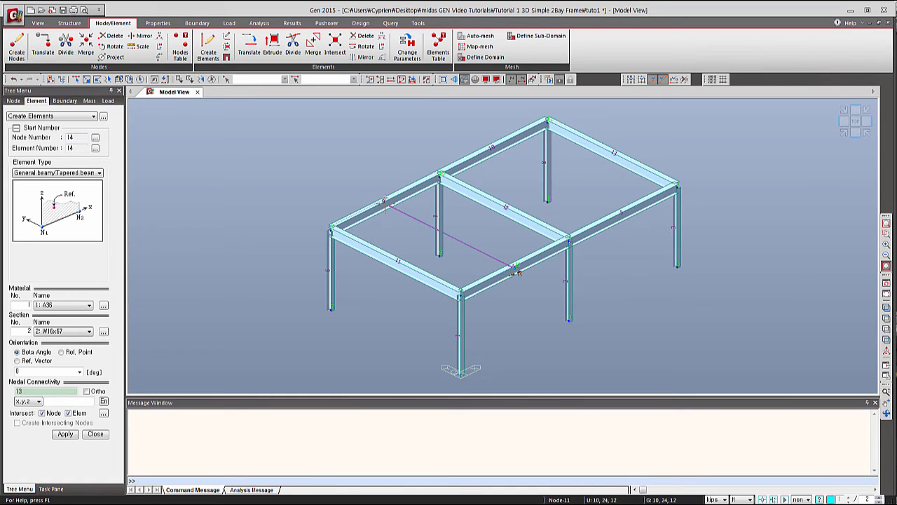
pyautogui.click(384, 202)
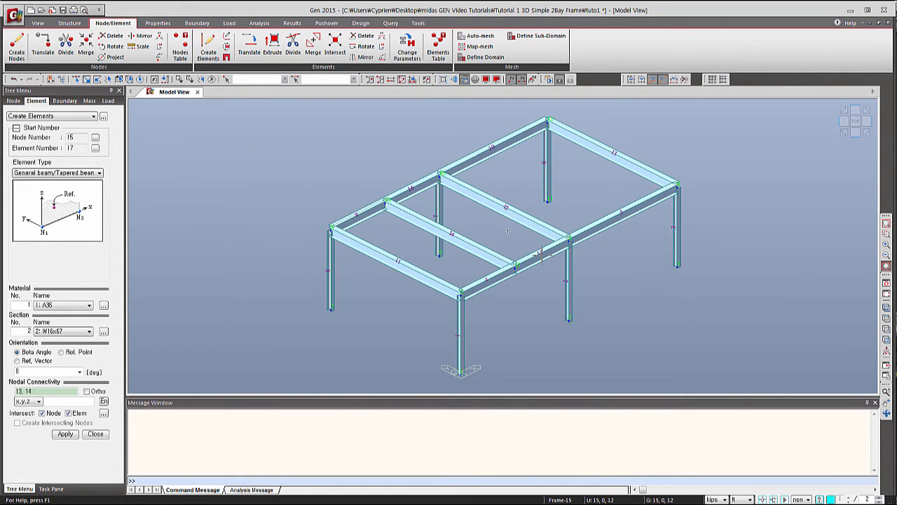
pyautogui.moveTo(540, 253)
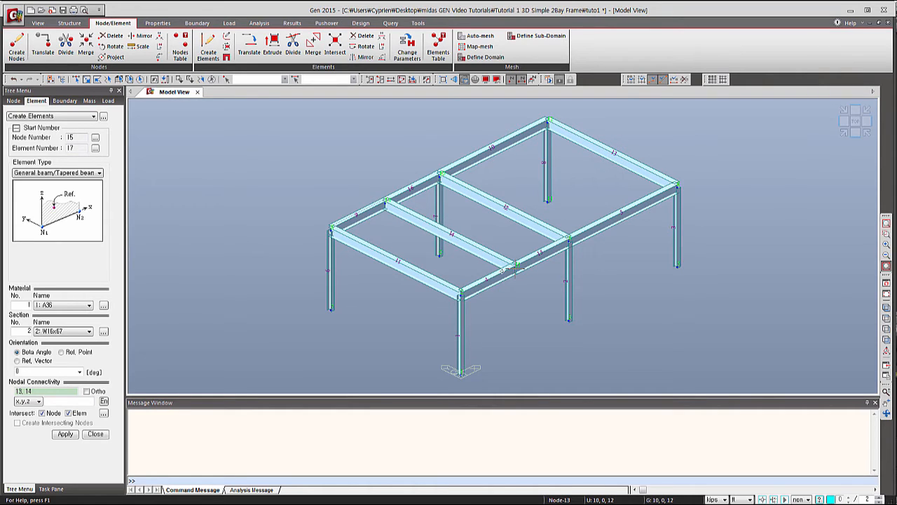
# Apply a Pinned-Pinned Beam End Release to the first bay's intermediate transverse beam
pyautogui.click(78, 79)
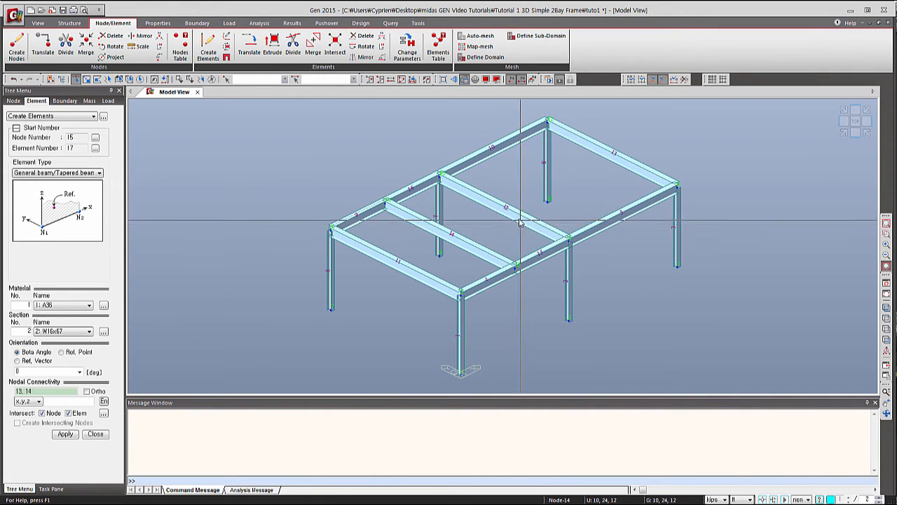
pyautogui.click(461, 243)
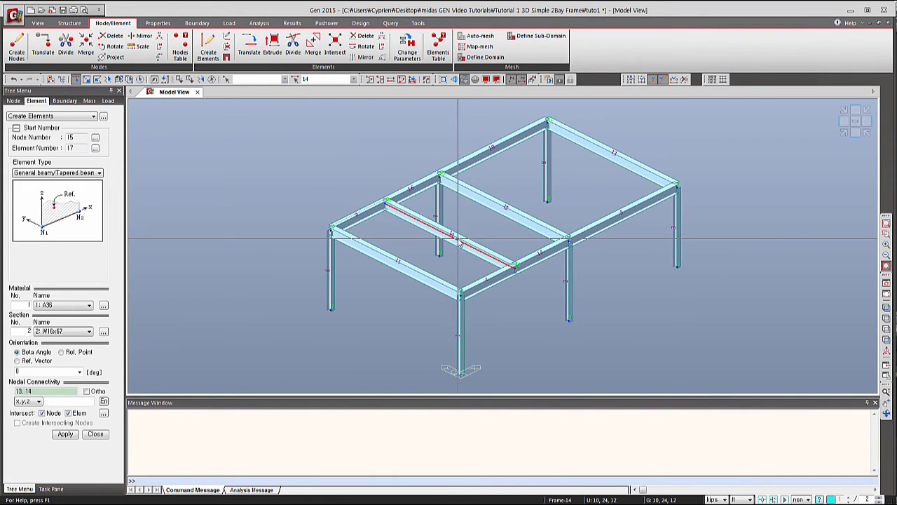
pyautogui.moveTo(460, 242)
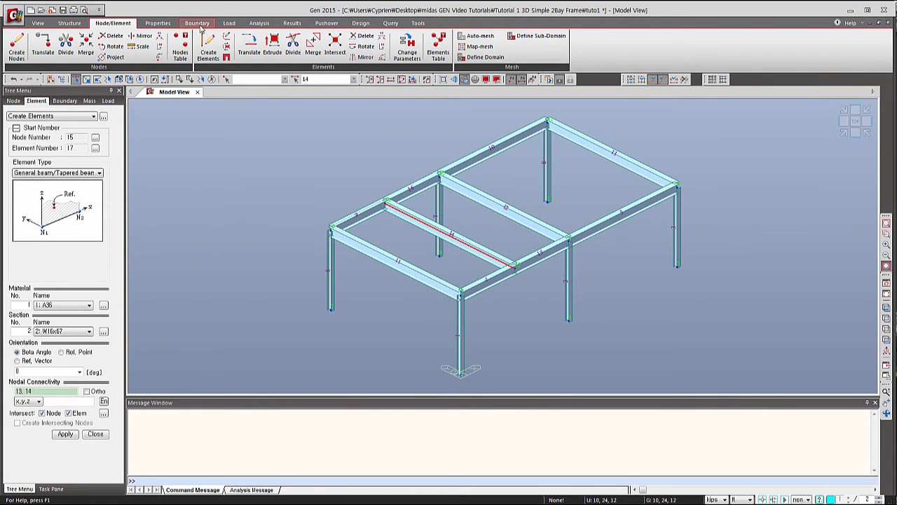
pyautogui.click(199, 24)
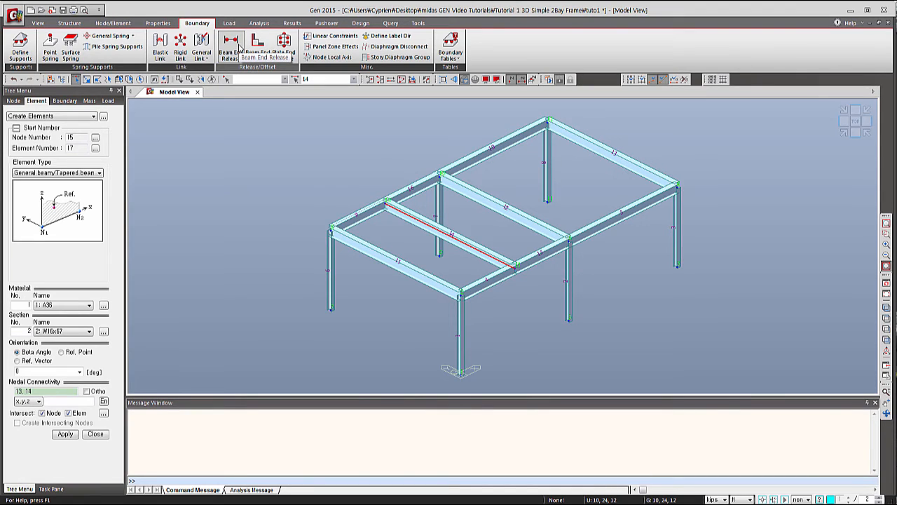
pyautogui.click(236, 45)
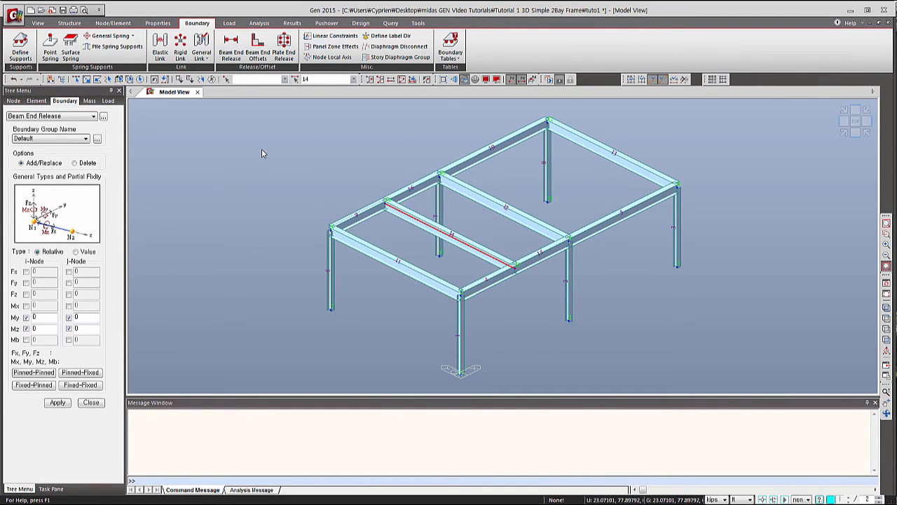
pyautogui.click(39, 375)
pyautogui.click(61, 404)
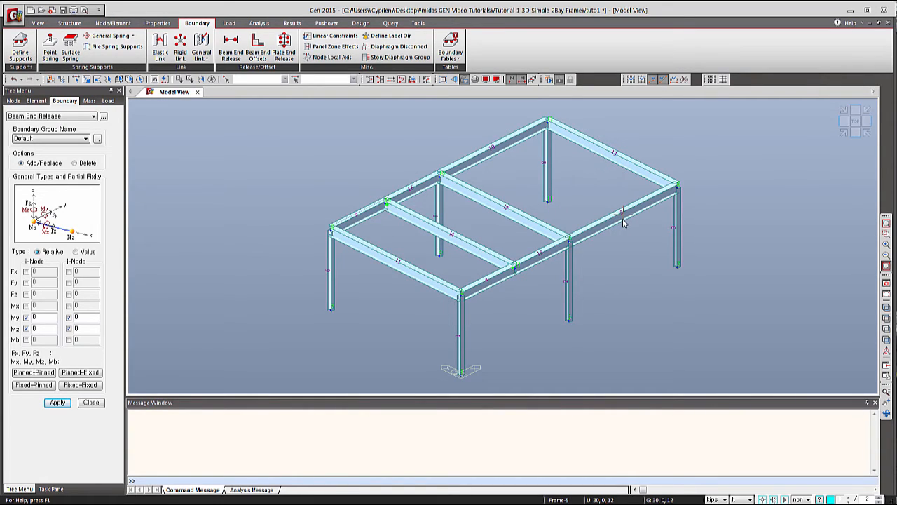
# Set up Translate Elements in Copy mode and save the model
pyautogui.click(36, 101)
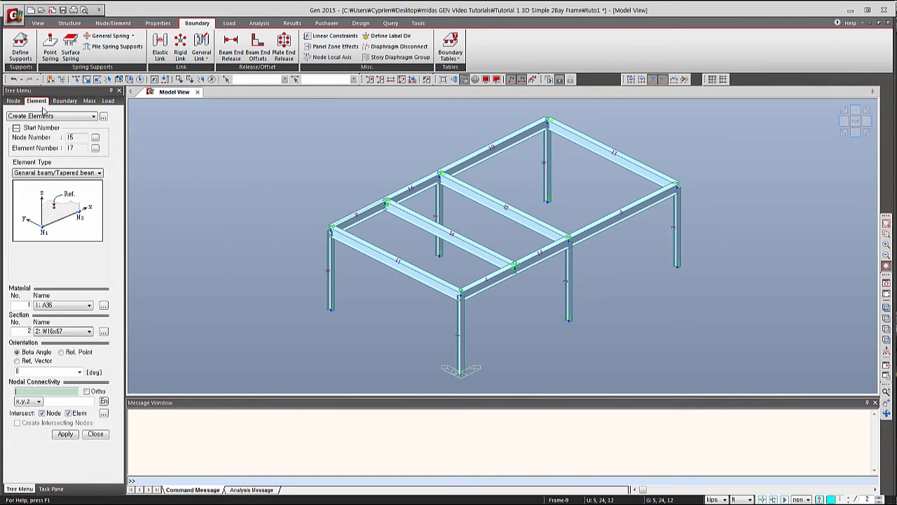
pyautogui.click(45, 115)
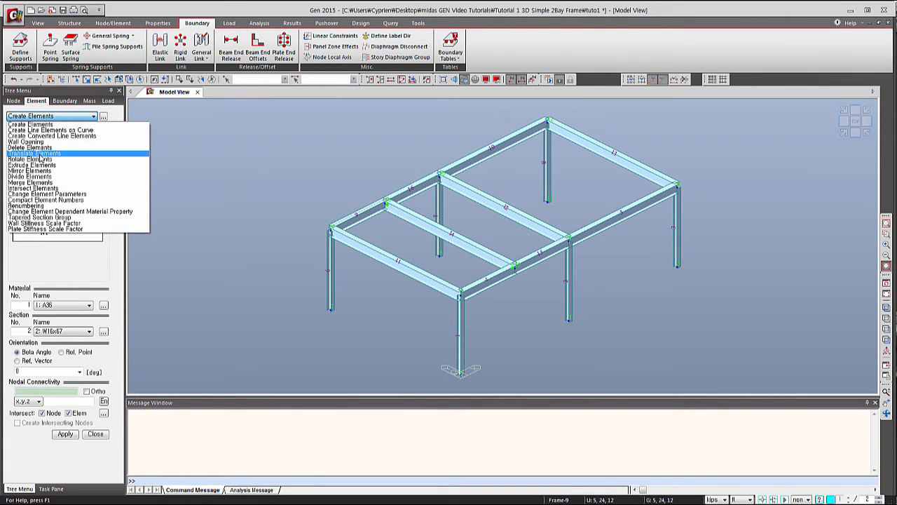
pyautogui.click(42, 153)
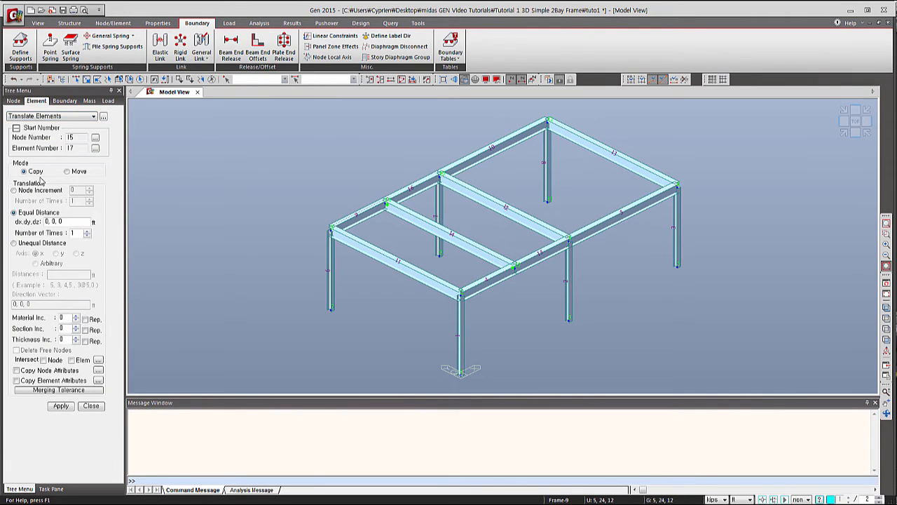
pyautogui.hotkey('ctrl', 's')
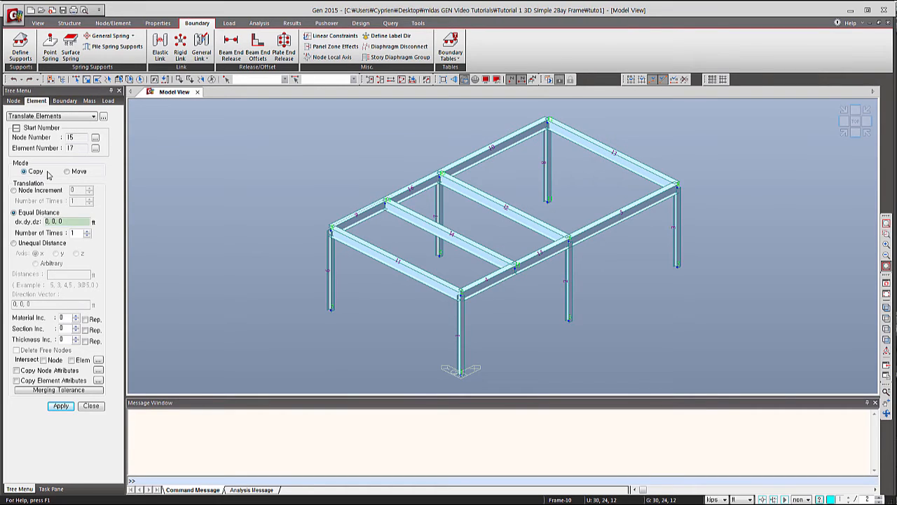
# Copy the intermediate beam once by 20, 0, 0 ft into the second bay, intersecting nodes and elements and copying element attributes
pyautogui.click(76, 81)
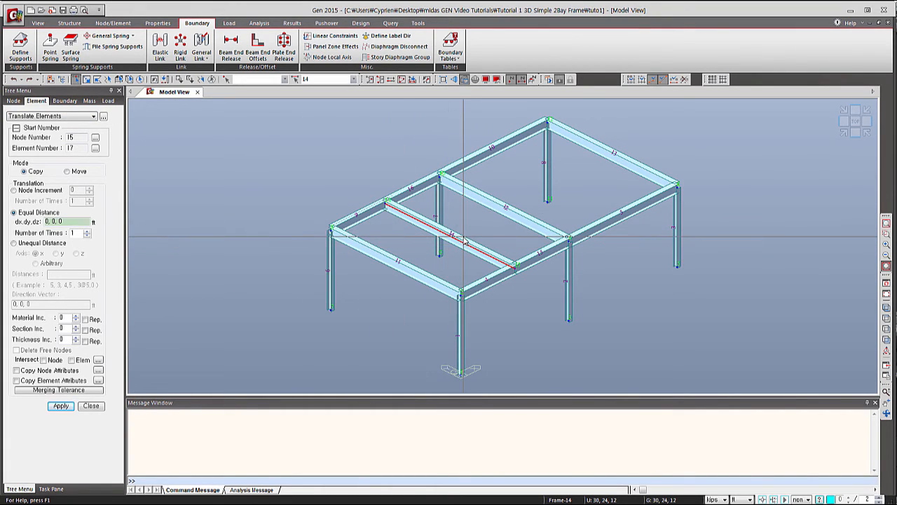
pyautogui.click(68, 221)
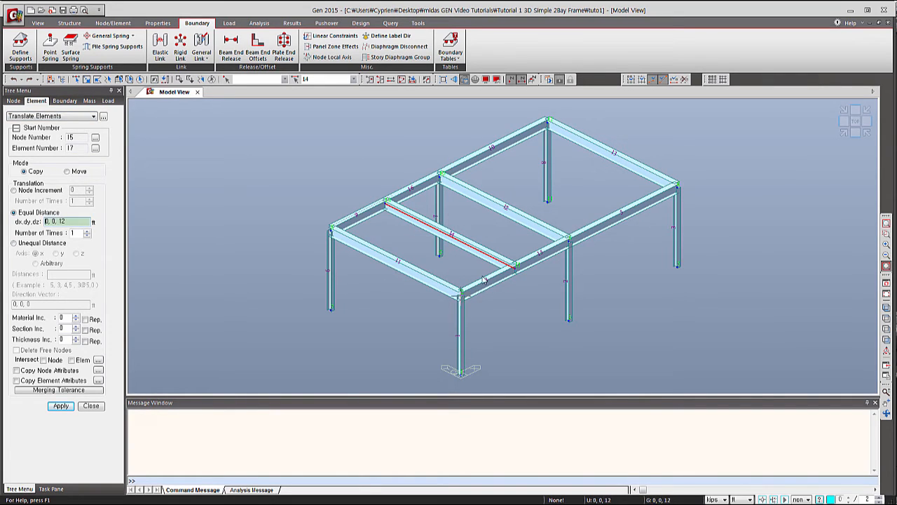
pyautogui.click(515, 268)
pyautogui.click(619, 218)
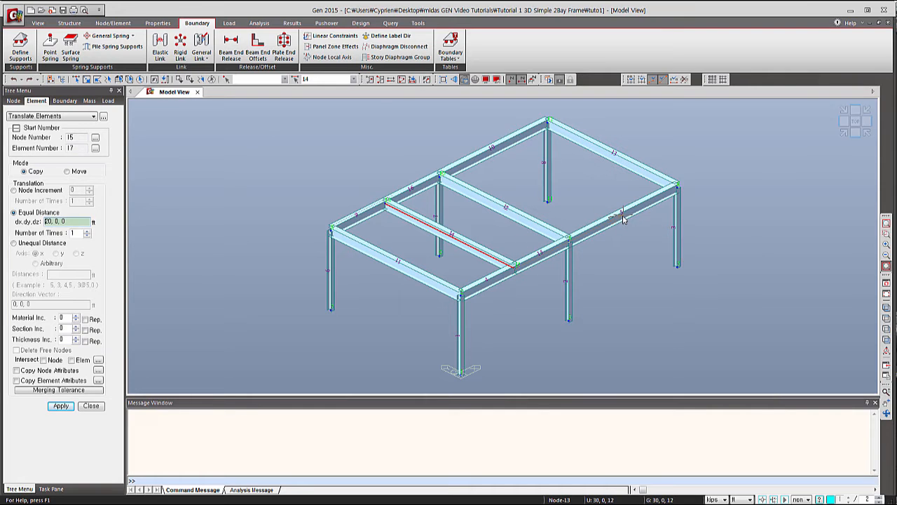
pyautogui.click(622, 217)
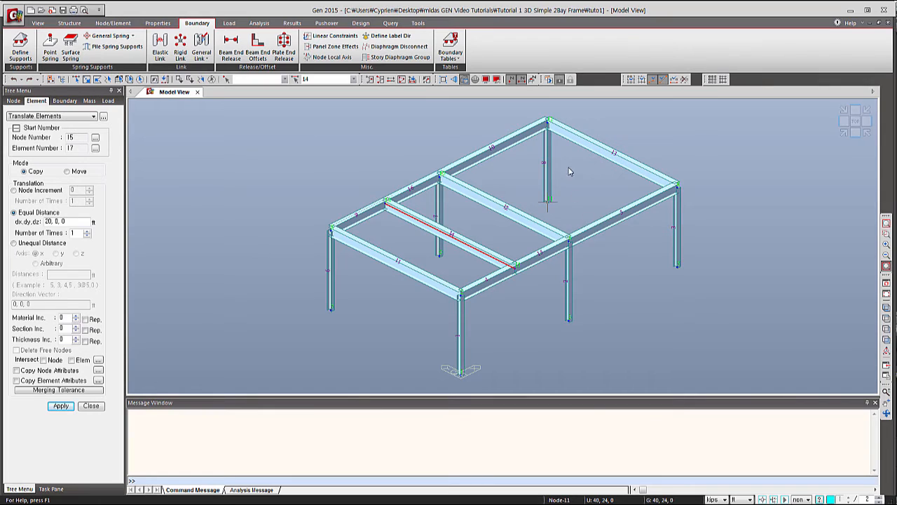
pyautogui.click(43, 359)
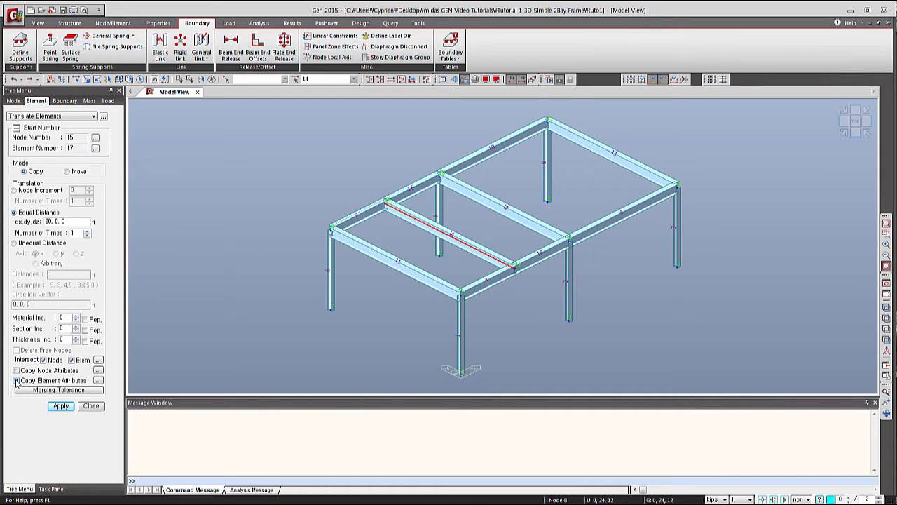
pyautogui.click(16, 380)
pyautogui.click(61, 405)
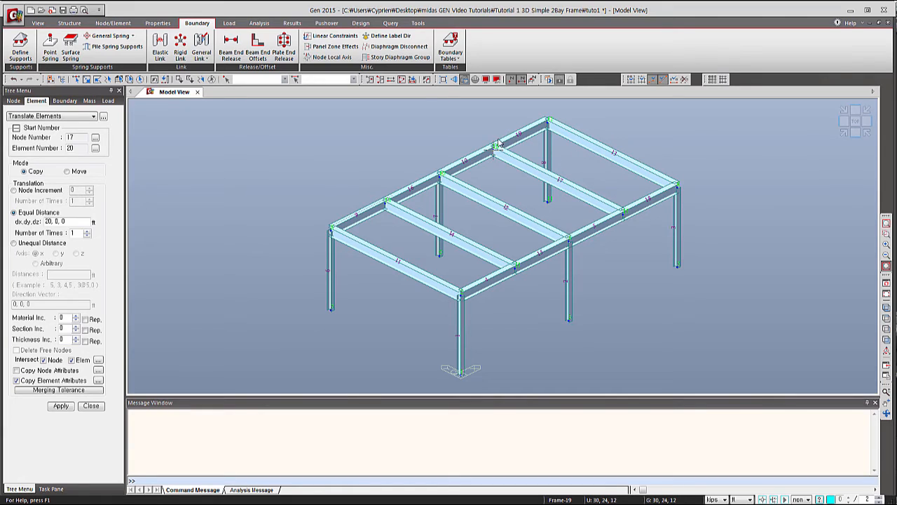
# Turn on the Beam End release Symbol in the boundary display settings
pyautogui.click(487, 80)
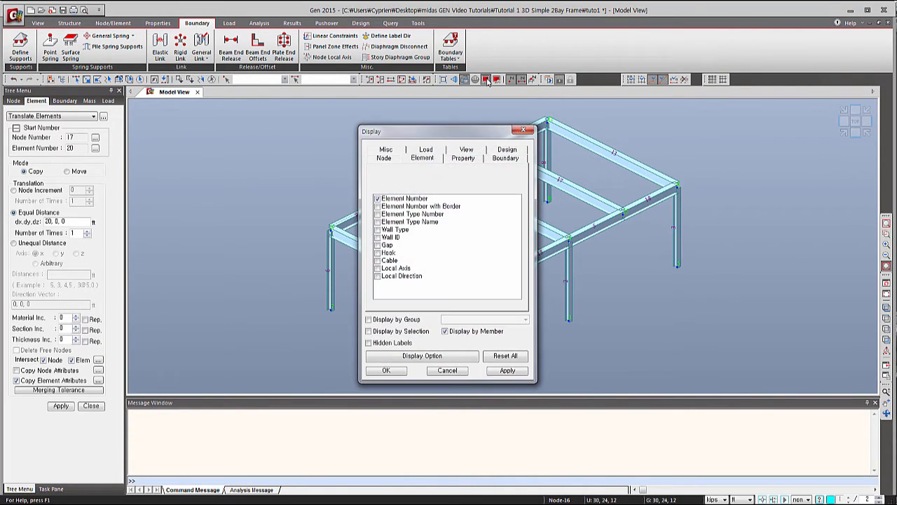
pyautogui.click(499, 159)
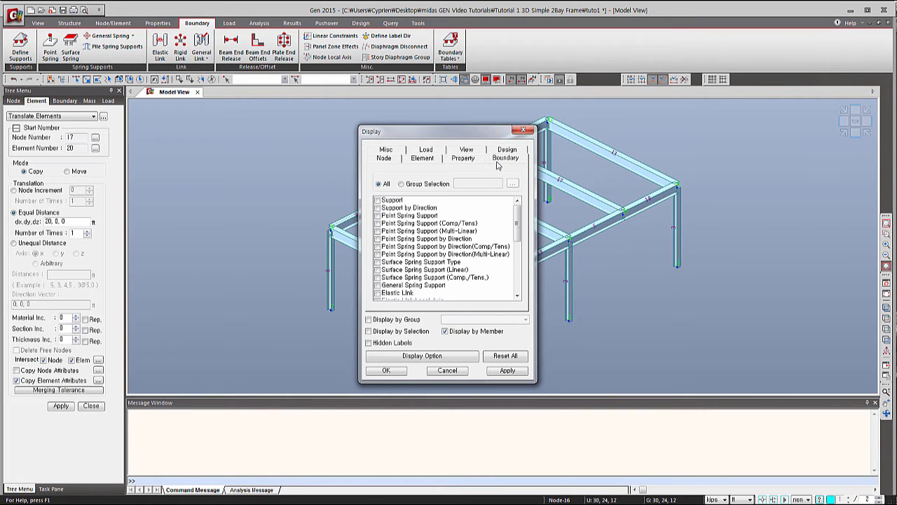
pyautogui.moveTo(517, 217); pyautogui.dragTo(516, 266)
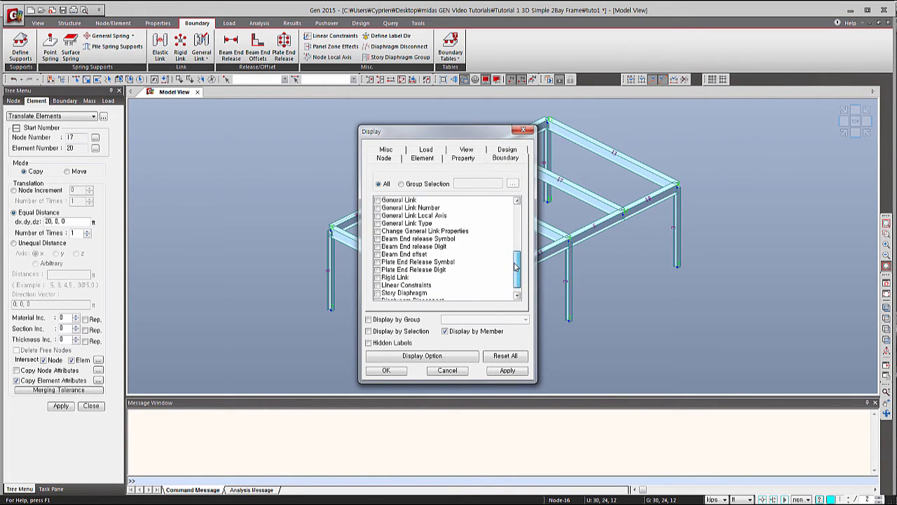
pyautogui.click(379, 239)
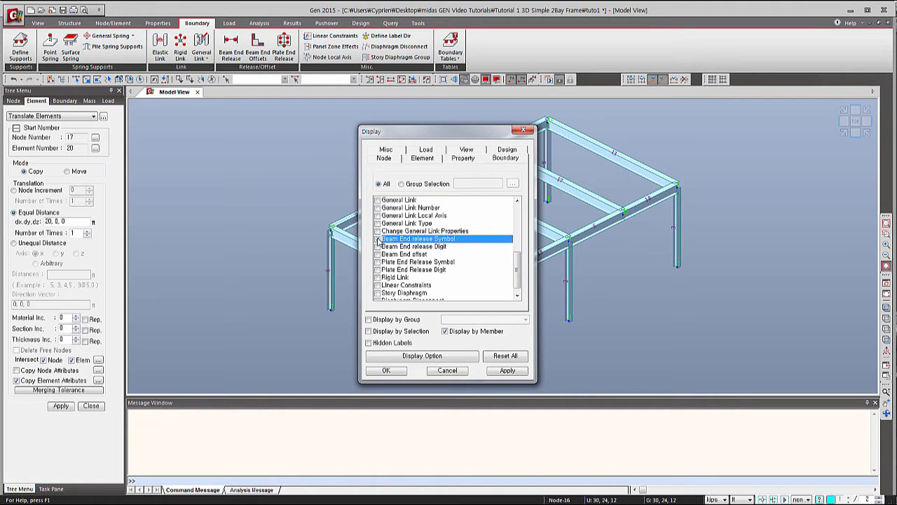
pyautogui.click(379, 239)
pyautogui.click(388, 370)
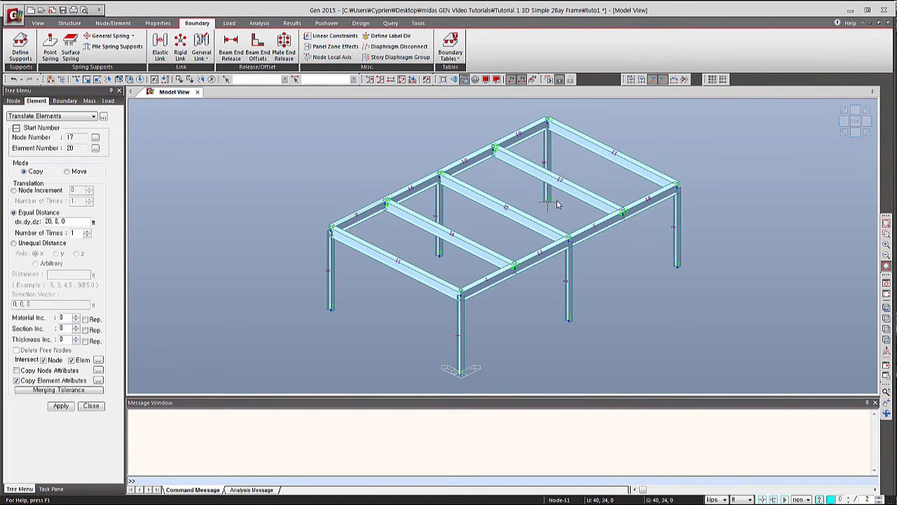
pyautogui.moveTo(556, 201)
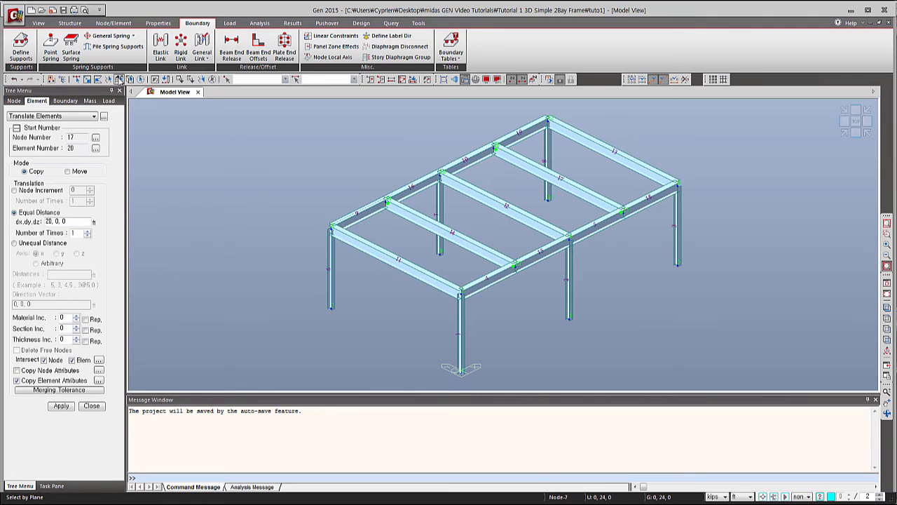
# Select all column base nodes by the XY plane at Z position 0 and show the elements shrunk
pyautogui.click(119, 79)
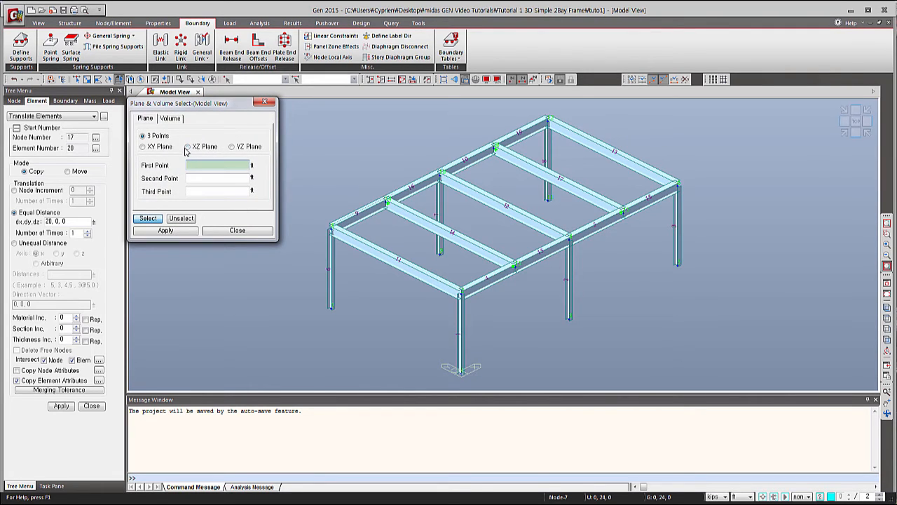
pyautogui.click(143, 147)
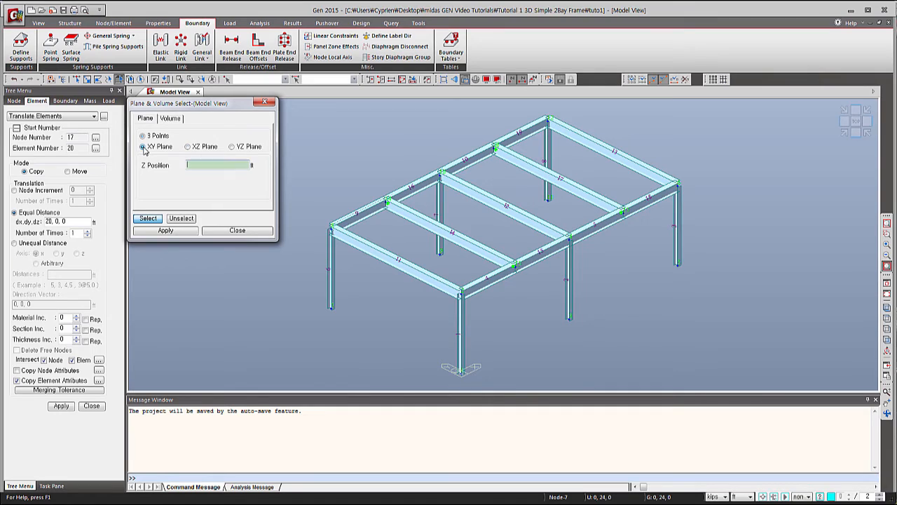
pyautogui.click(174, 231)
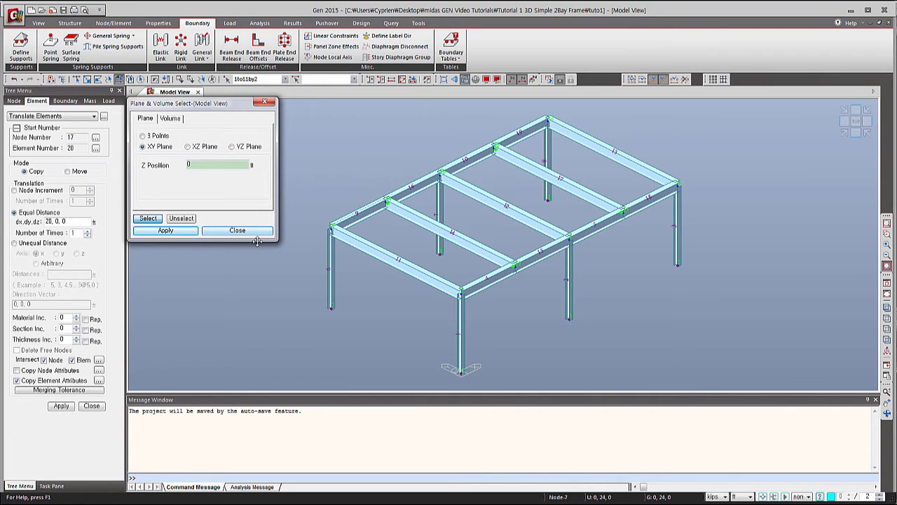
pyautogui.click(237, 231)
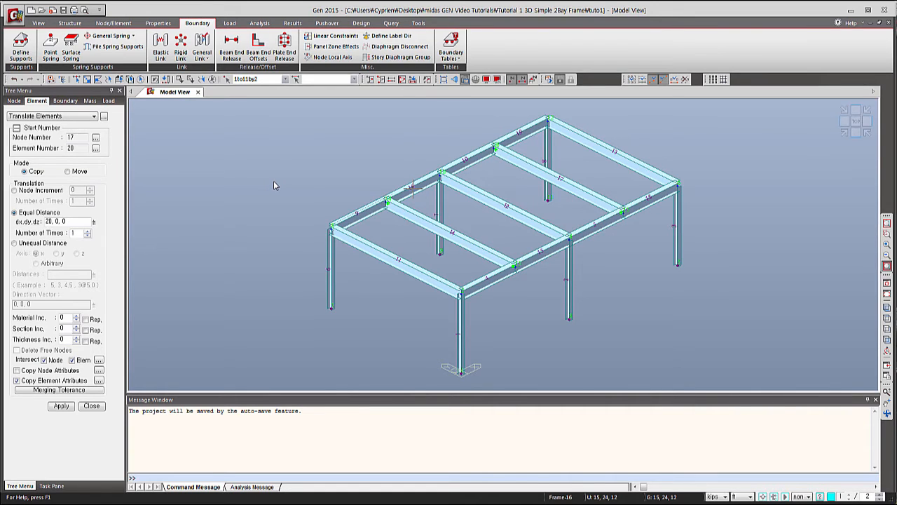
pyautogui.click(443, 80)
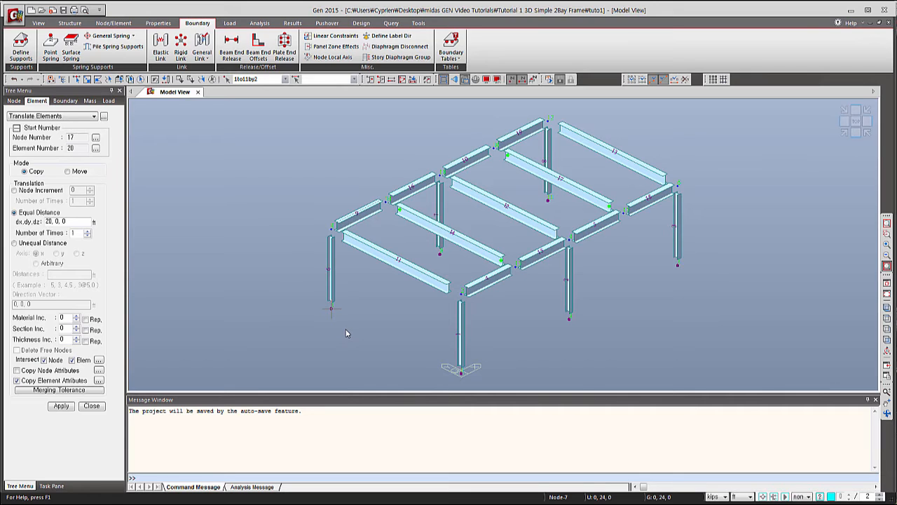
# Add fixed supports with D-ALL and R-ALL restrained to the selected column base nodes
pyautogui.click(26, 54)
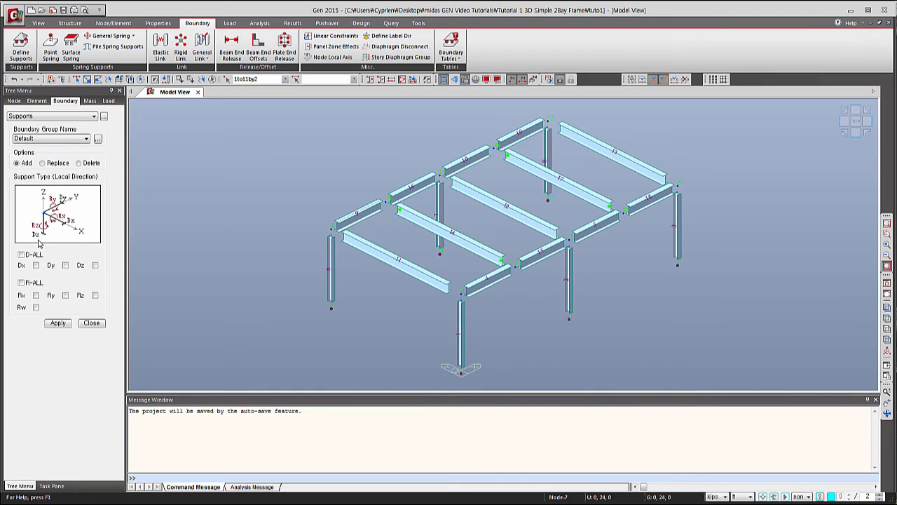
pyautogui.click(21, 254)
pyautogui.click(57, 324)
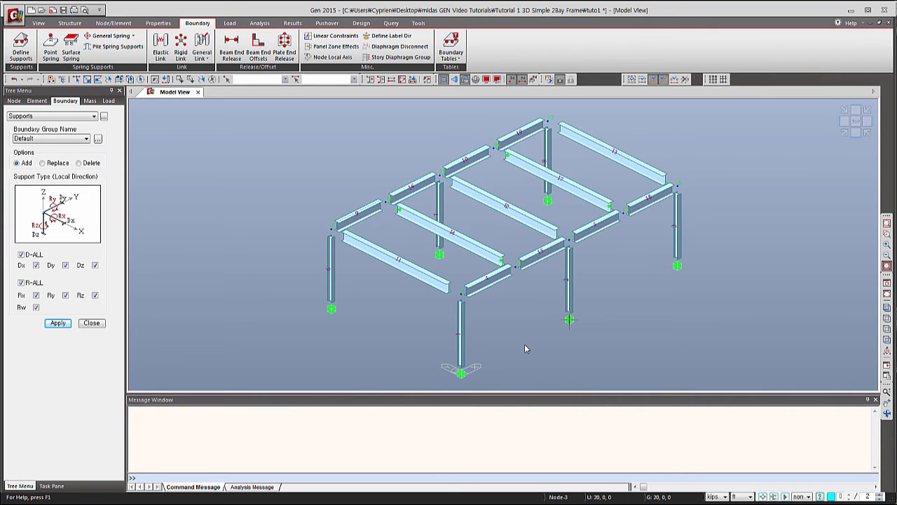
# Turn off the shrunken element display and close the supports settings
pyautogui.moveTo(525, 344)
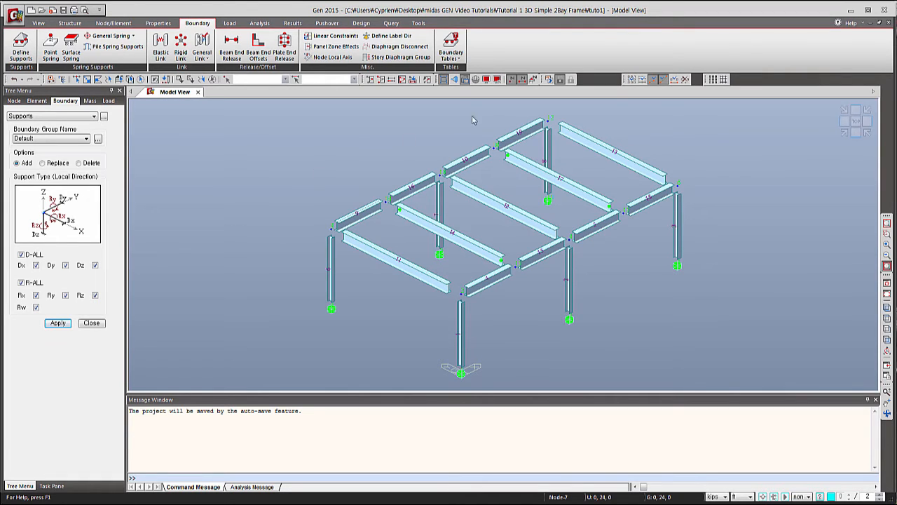
pyautogui.click(444, 80)
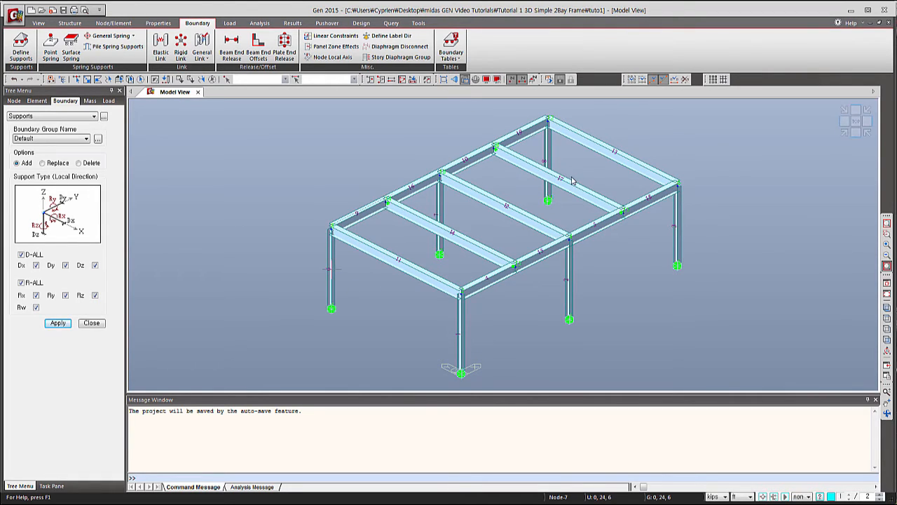
pyautogui.click(91, 323)
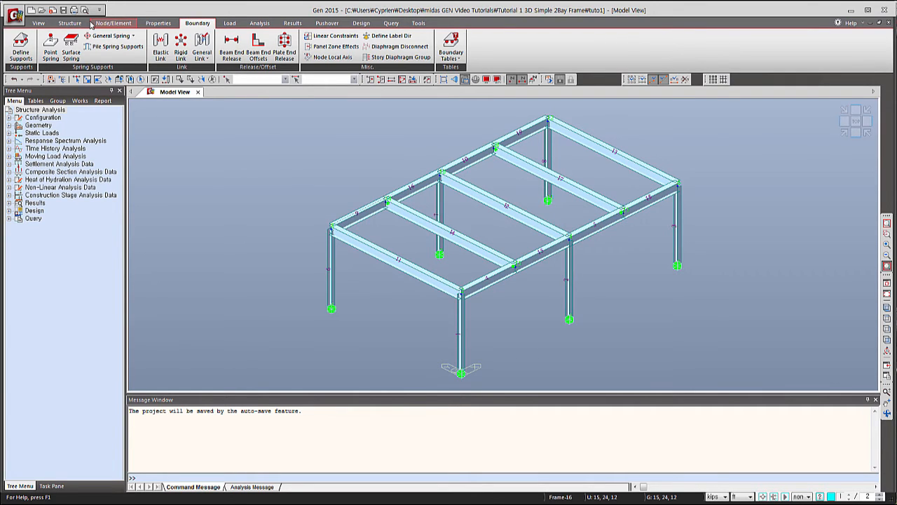
# Add a static load case named DL with the type Dead Load (D)
pyautogui.click(230, 23)
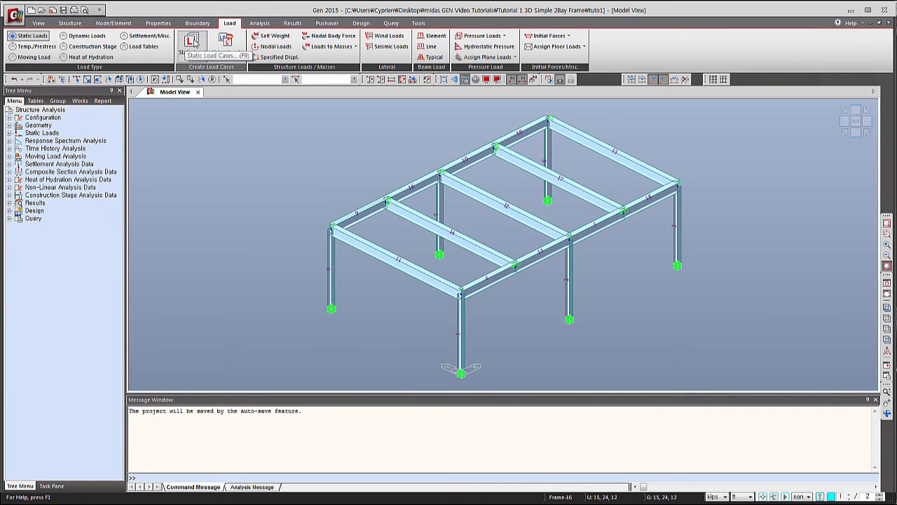
pyautogui.click(195, 42)
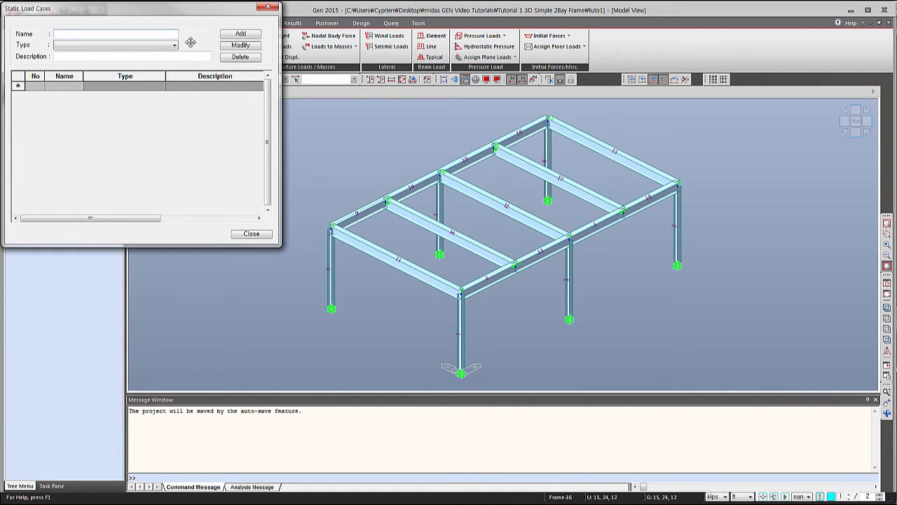
pyautogui.click(85, 34)
pyautogui.write('DL')
pyautogui.click(110, 44)
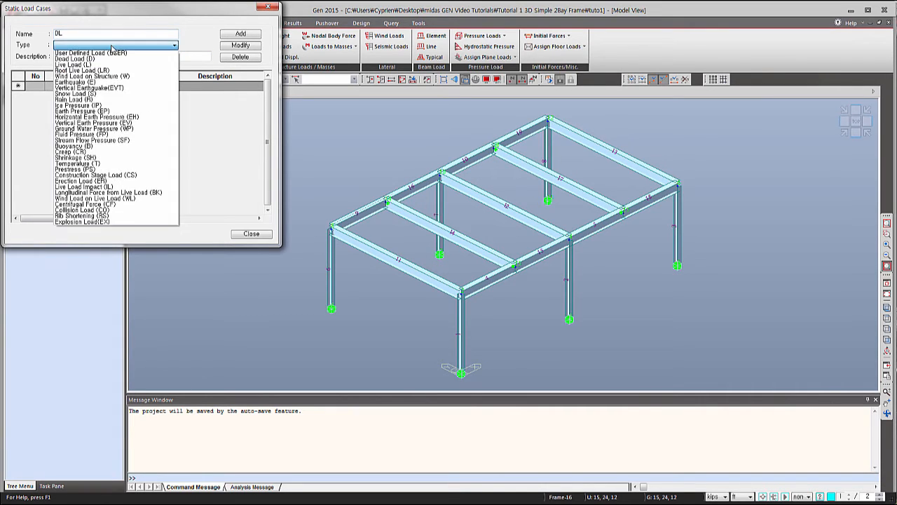
pyautogui.click(108, 62)
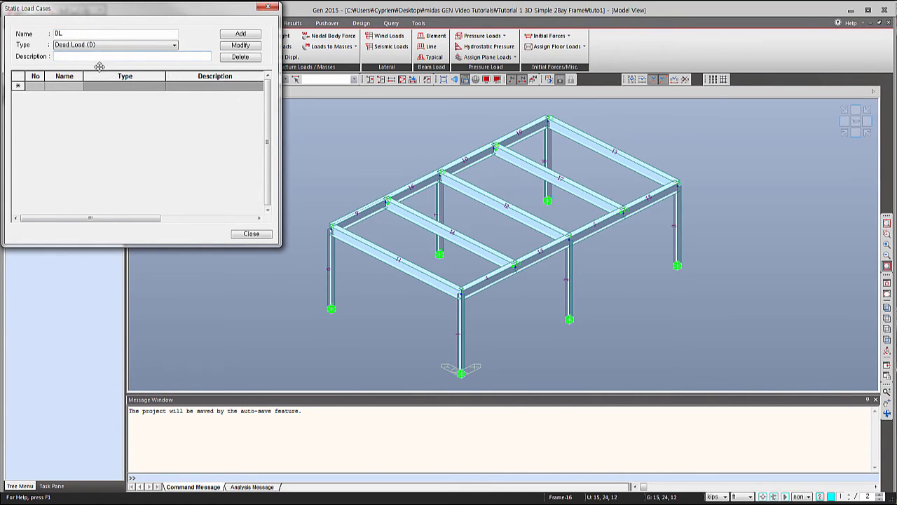
pyautogui.click(240, 34)
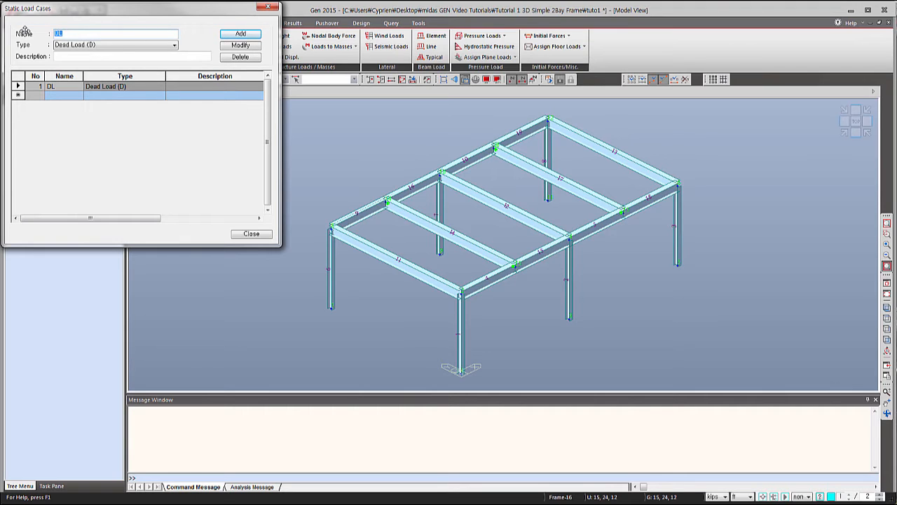
pyautogui.write('Floor dead load')
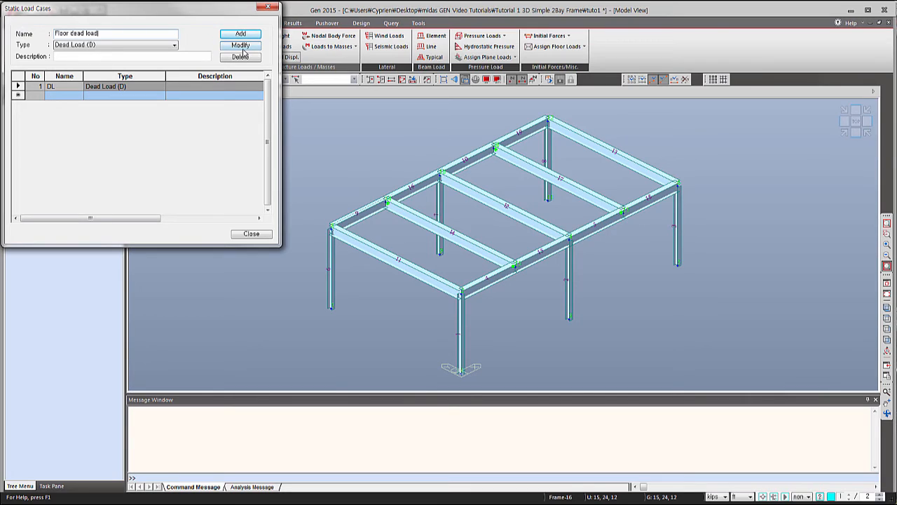
pyautogui.moveTo(120, 36); pyautogui.dragTo(42, 32)
pyautogui.press('BackSpace')
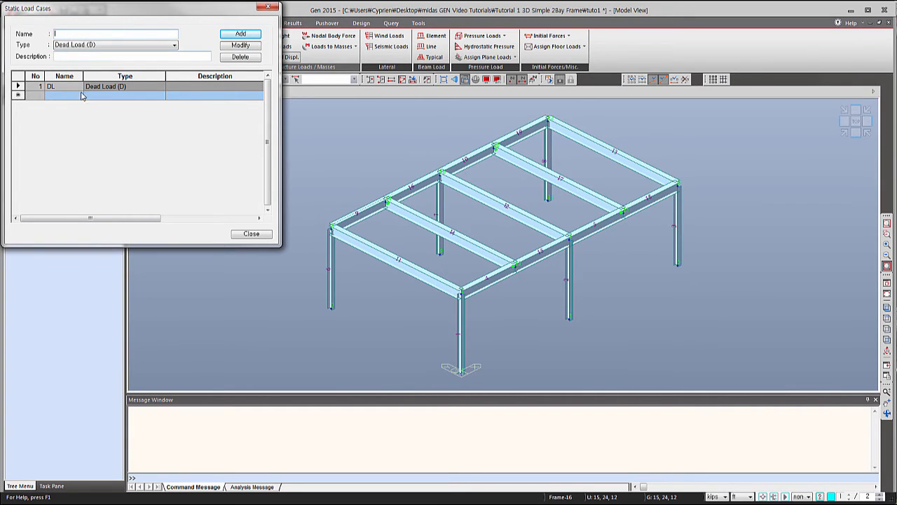
# Modify the DL load case to give it the description "Floor dead load"
pyautogui.click(220, 86)
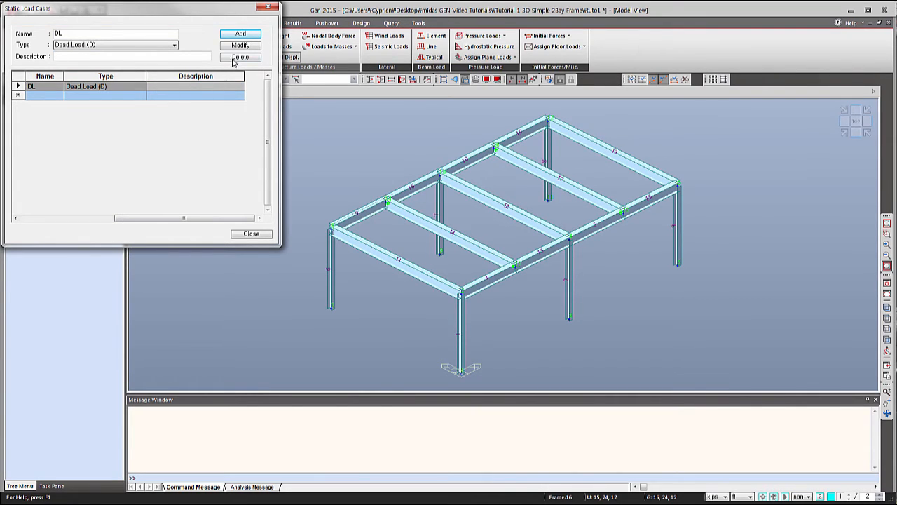
pyautogui.click(85, 56)
pyautogui.write('Floor dead load')
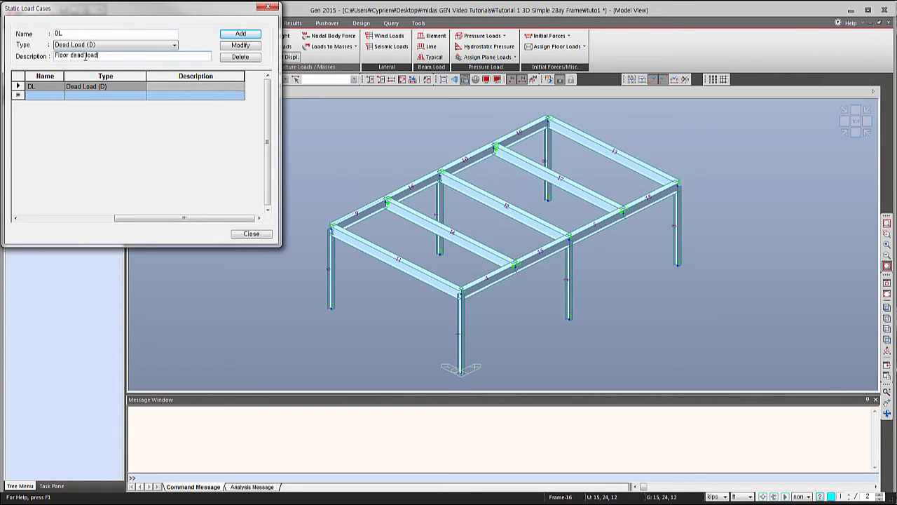
pyautogui.click(252, 46)
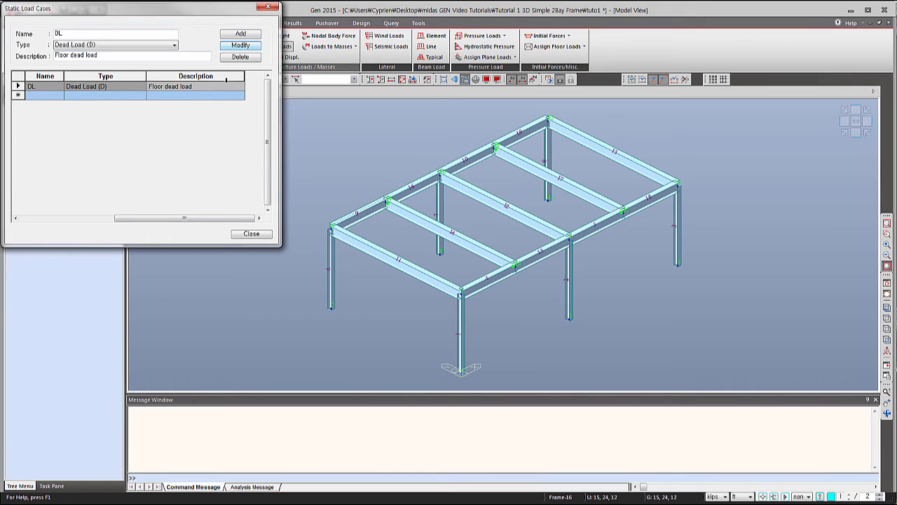
pyautogui.moveTo(205, 218); pyautogui.dragTo(110, 218)
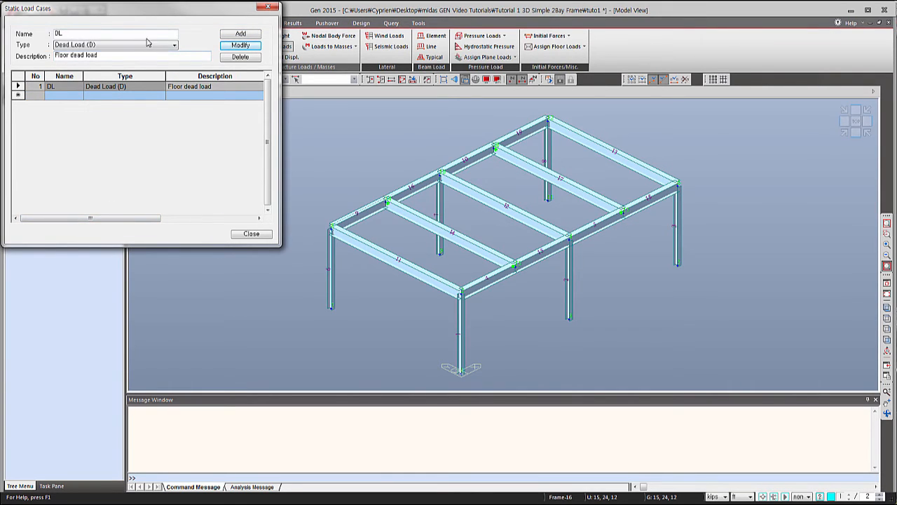
# Add a static load case named LL with the type Live Load (L) and the description "Floor Live load"
pyautogui.click(58, 89)
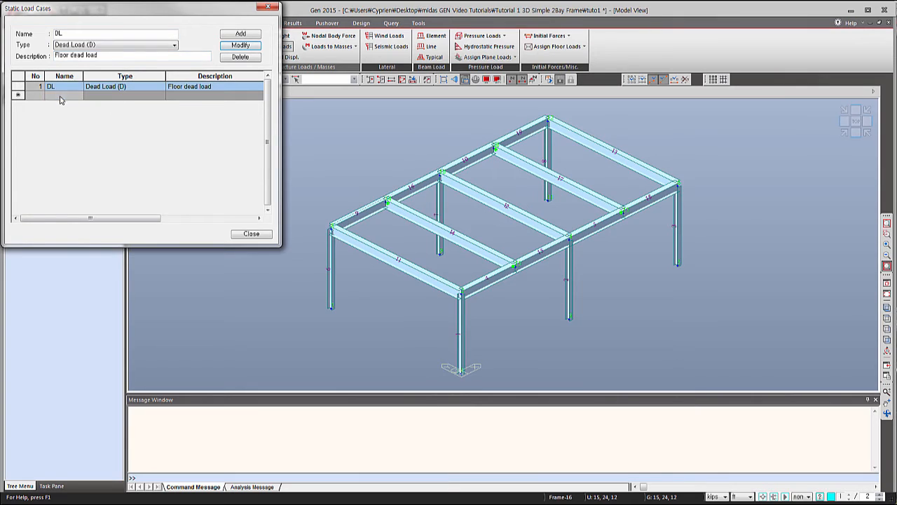
pyautogui.doubleClick(73, 32)
pyautogui.press('Delete')
pyautogui.write('LL')
pyautogui.click(102, 45)
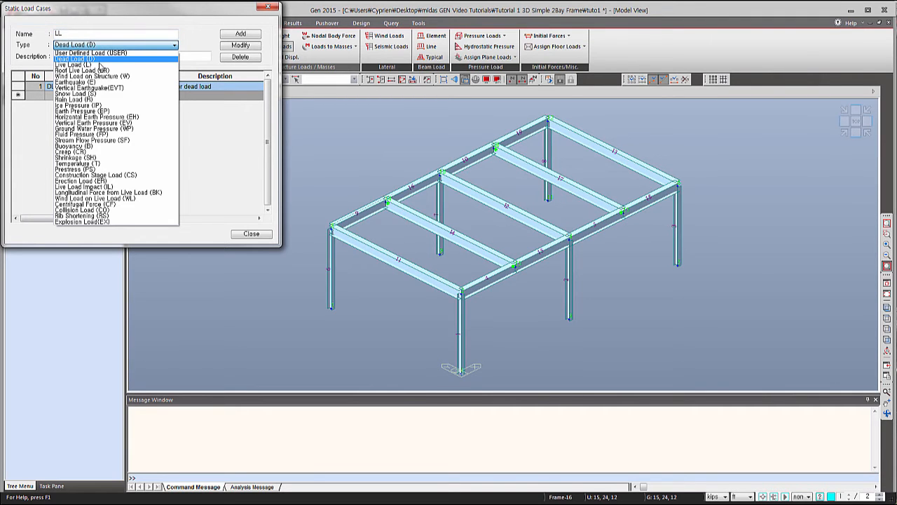
pyautogui.click(99, 64)
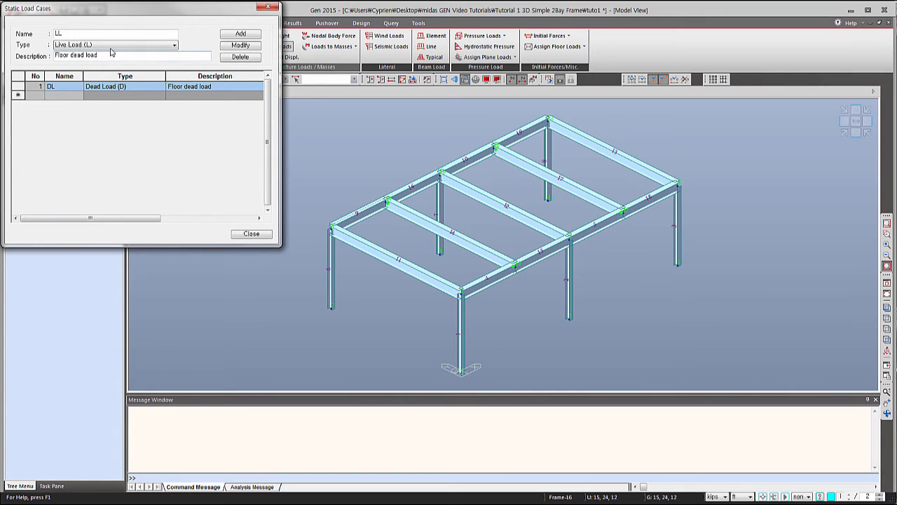
pyautogui.click(85, 57)
pyautogui.press('BackSpace')
pyautogui.press('BackSpace')
pyautogui.press('BackSpace')
pyautogui.press('BackSpace')
pyautogui.write('Live')
pyautogui.click(235, 35)
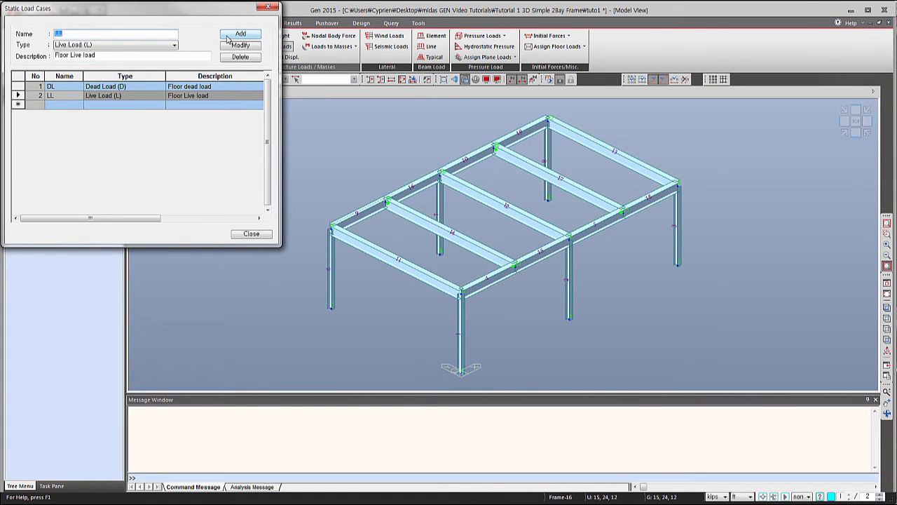
# Add a static load case named WX with the type Wind Load on Structure (W) and the description "Wind load in X-dir"
pyautogui.write('WX')
pyautogui.click(131, 45)
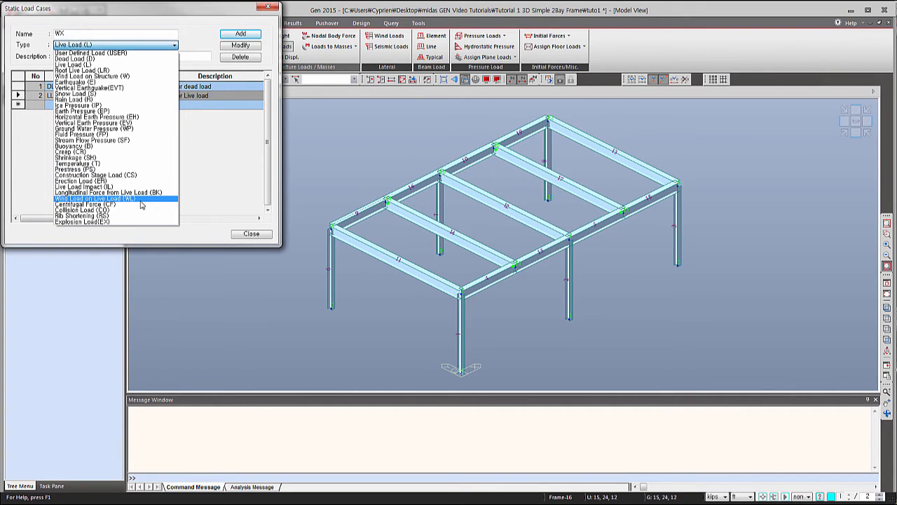
pyautogui.click(139, 76)
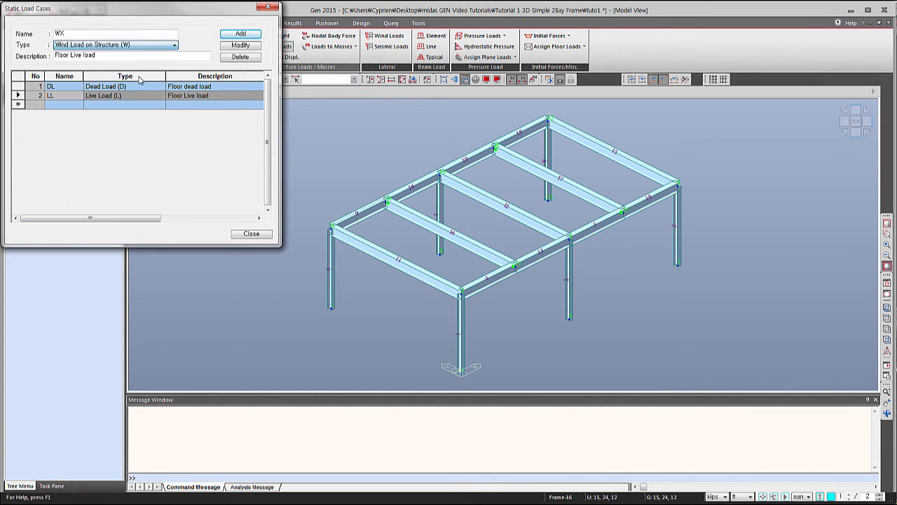
pyautogui.moveTo(129, 59); pyautogui.dragTo(63, 53)
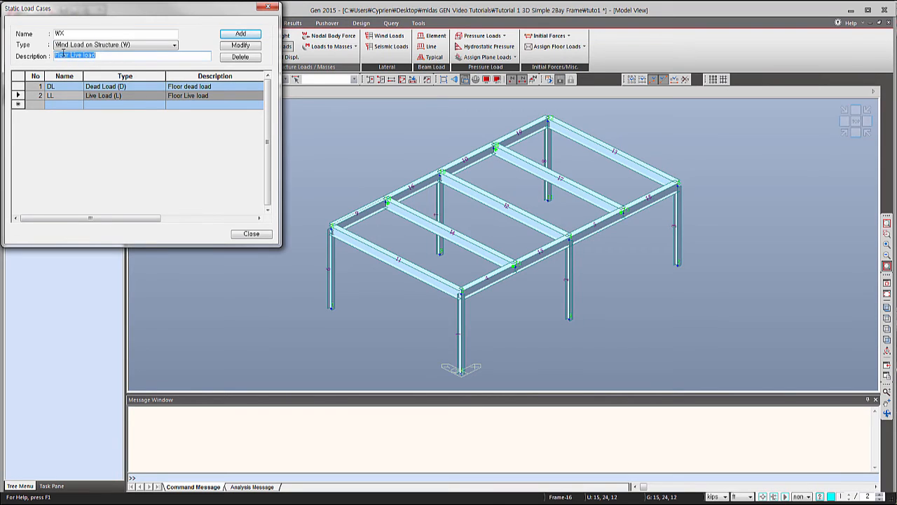
pyautogui.press('BackSpace')
pyautogui.write('Wind load in X-dir')
pyautogui.click(239, 34)
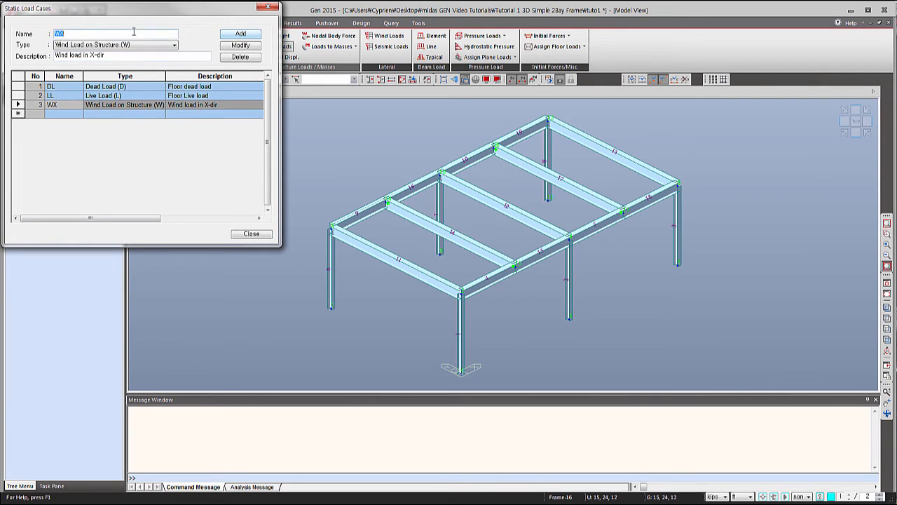
# Add a Wind Load on Structure (W) case named WY with the description "Wind load in Y-dir" and close the load case definitions
pyautogui.click(81, 33)
pyautogui.press('BackSpace')
pyautogui.write('Y')
pyautogui.click(104, 55)
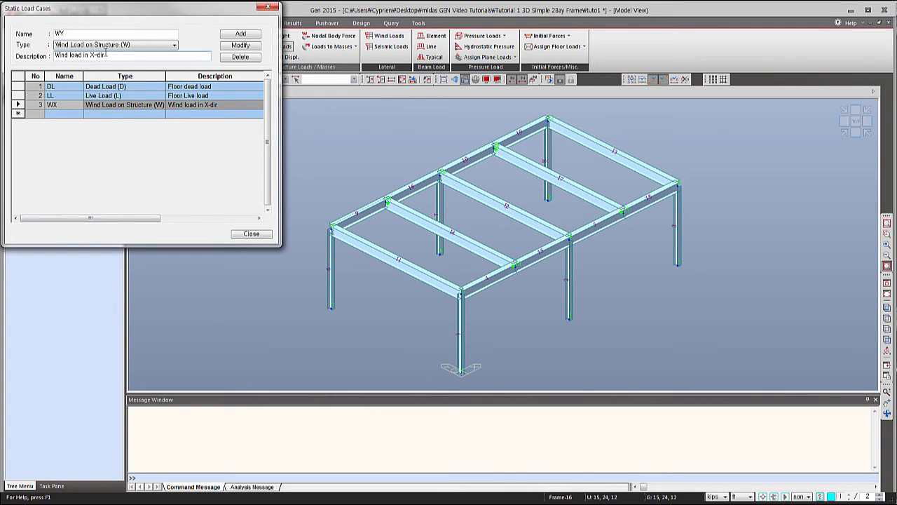
pyautogui.press('BackSpace')
pyautogui.write('Y')
pyautogui.click(245, 36)
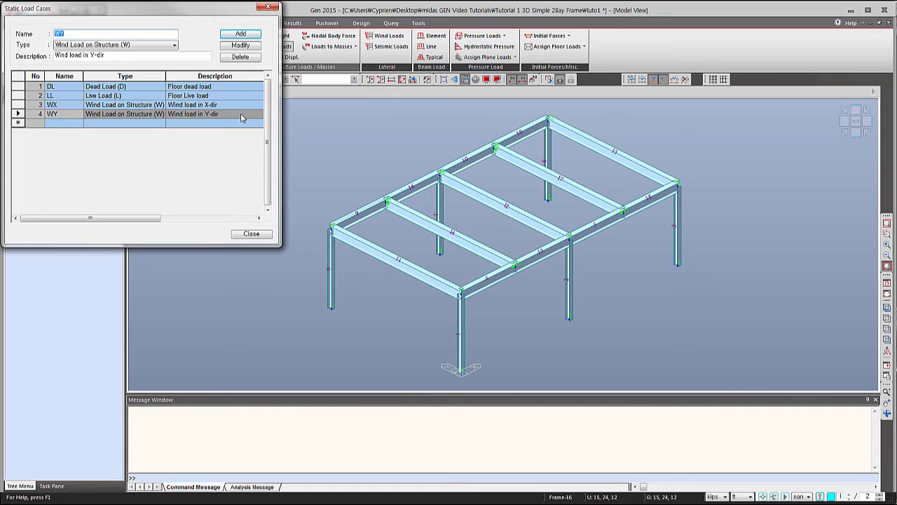
pyautogui.click(249, 233)
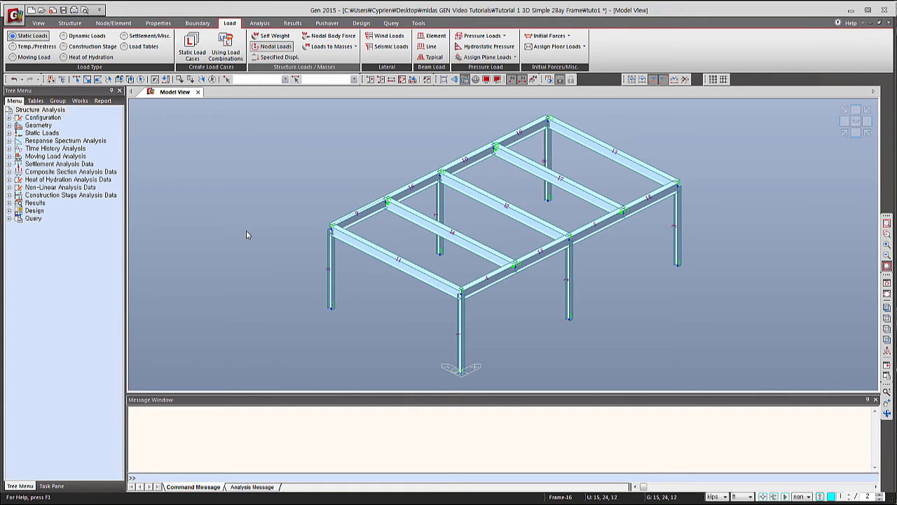
# Add self weight to load case DL with a Z factor of -1 and close the self weight settings
pyautogui.click(268, 36)
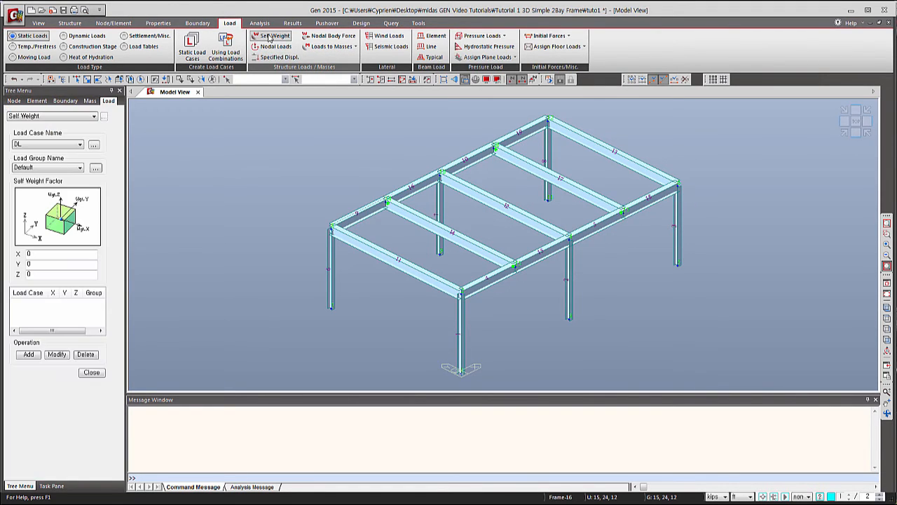
pyautogui.click(48, 145)
pyautogui.click(44, 149)
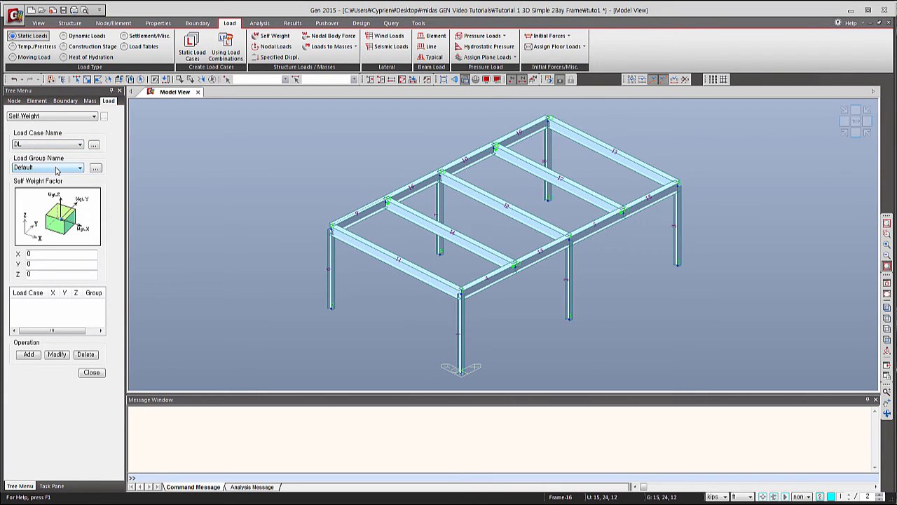
pyautogui.doubleClick(32, 273)
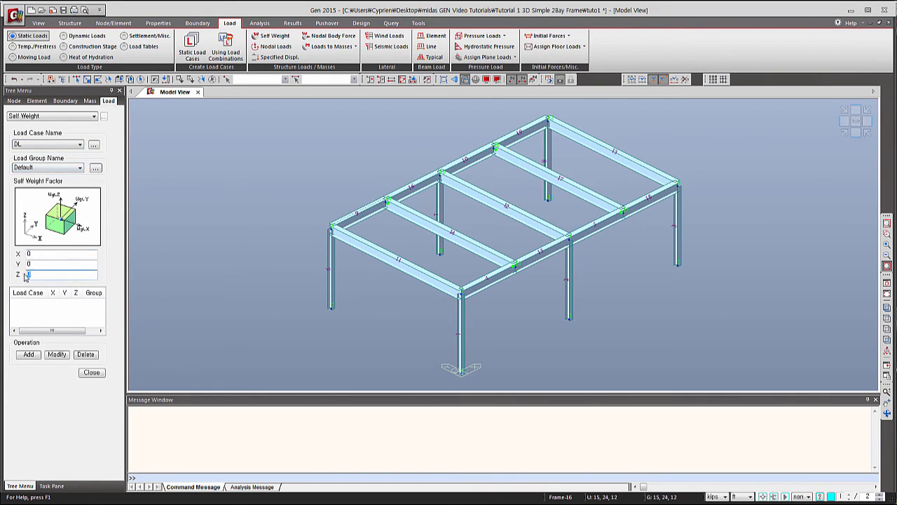
pyautogui.write('-1')
pyautogui.click(28, 356)
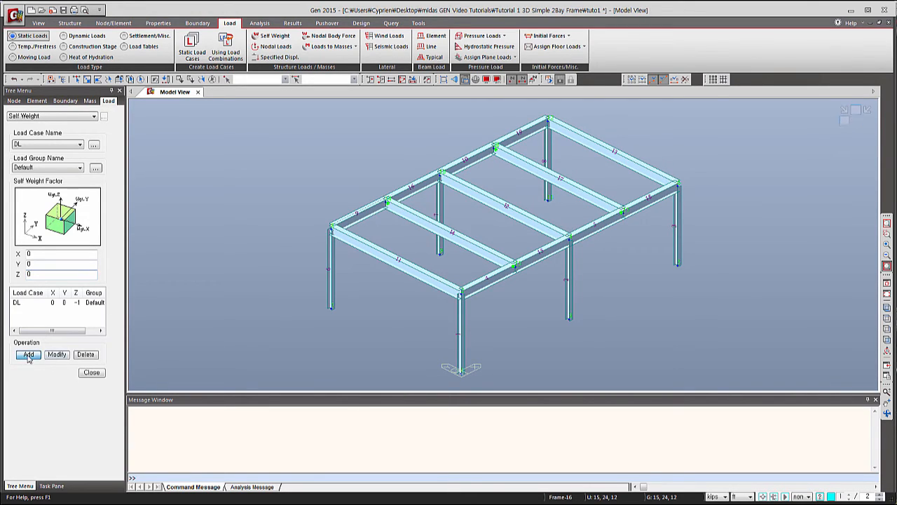
pyautogui.click(93, 373)
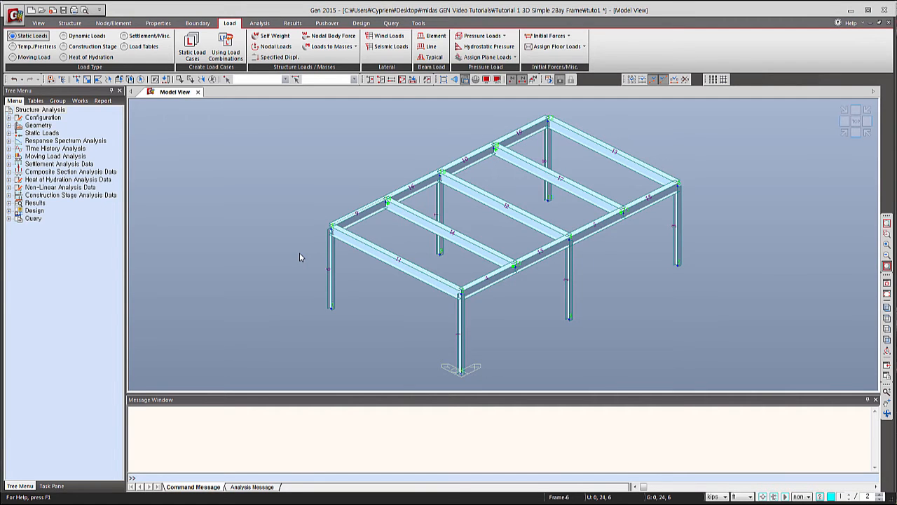
# Start defining a floor load type named "Office Room" with the description "2nd Floor"
pyautogui.click(537, 47)
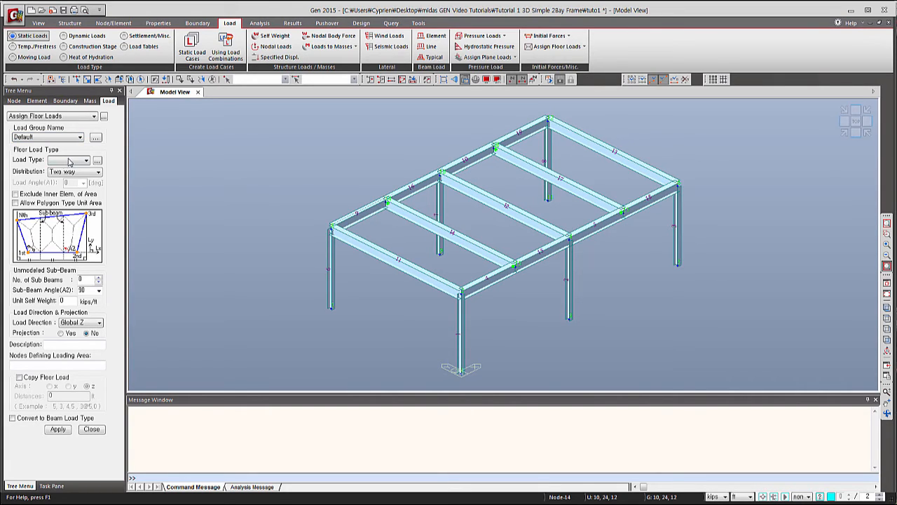
pyautogui.click(98, 161)
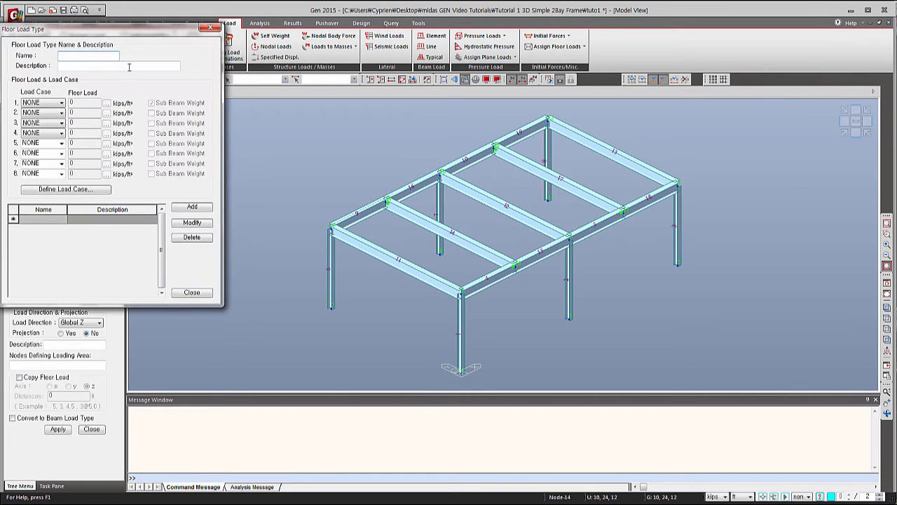
pyautogui.moveTo(139, 33); pyautogui.dragTo(270, 65)
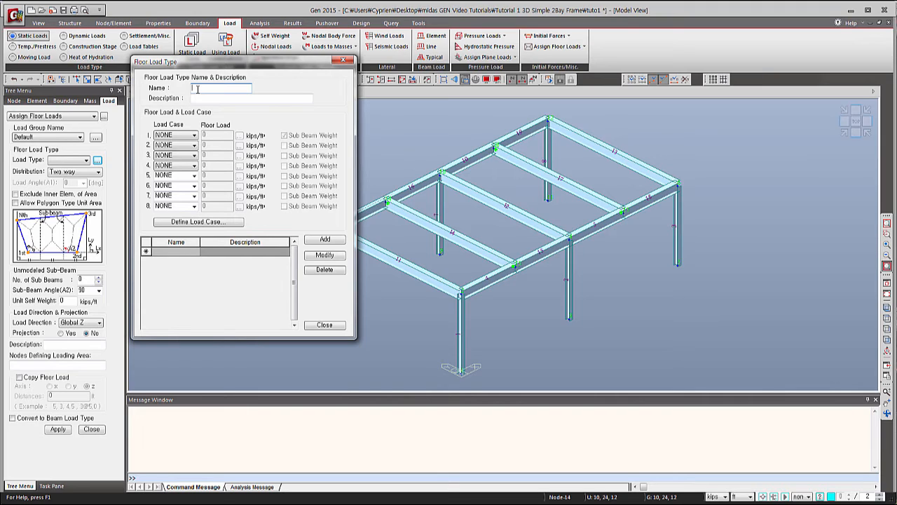
pyautogui.write('Office Room')
pyautogui.click(204, 99)
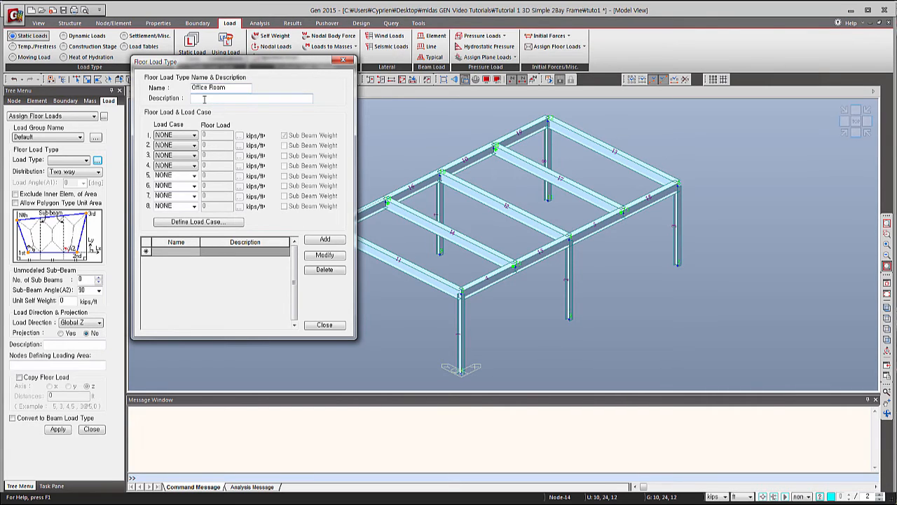
pyautogui.write('2nd Floor')
# Assign floor loads of -0.1 kips/ft² to DL and -0.05 kips/ft² to LL, add the floor load type and close its definition
pyautogui.click(179, 136)
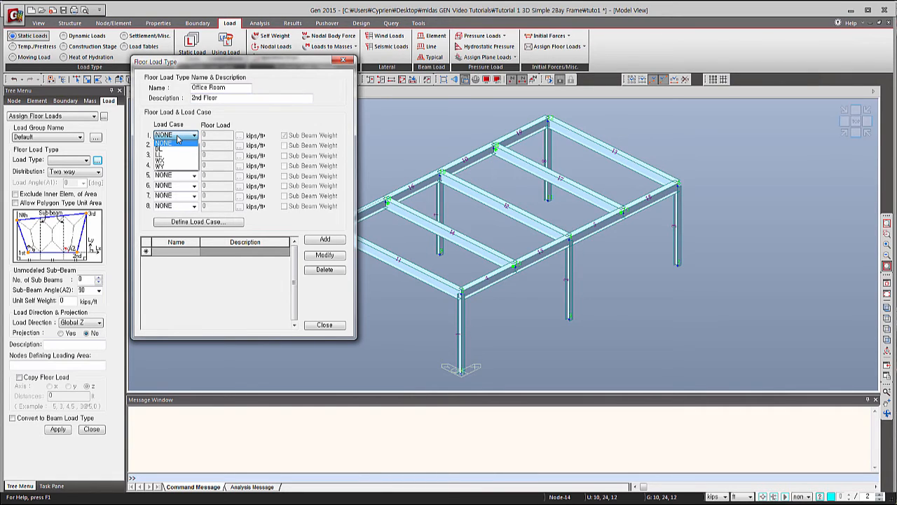
pyautogui.click(174, 148)
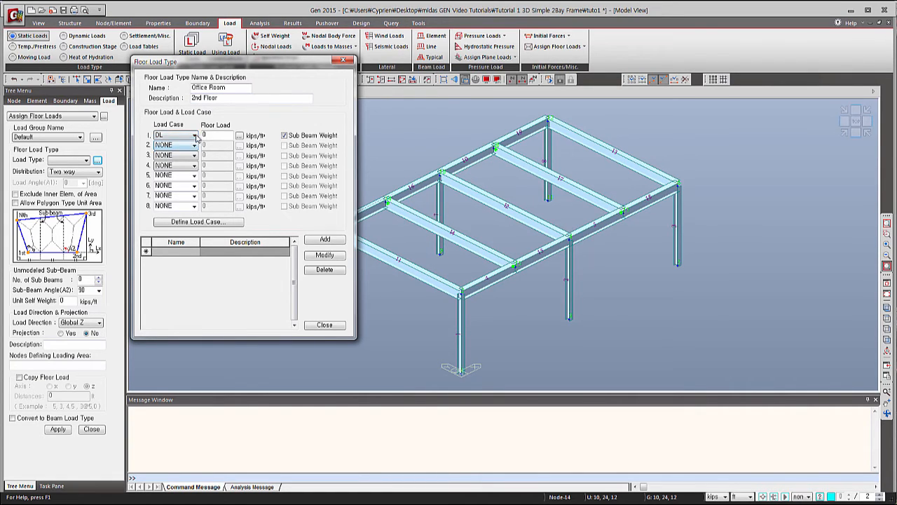
pyautogui.click(204, 134)
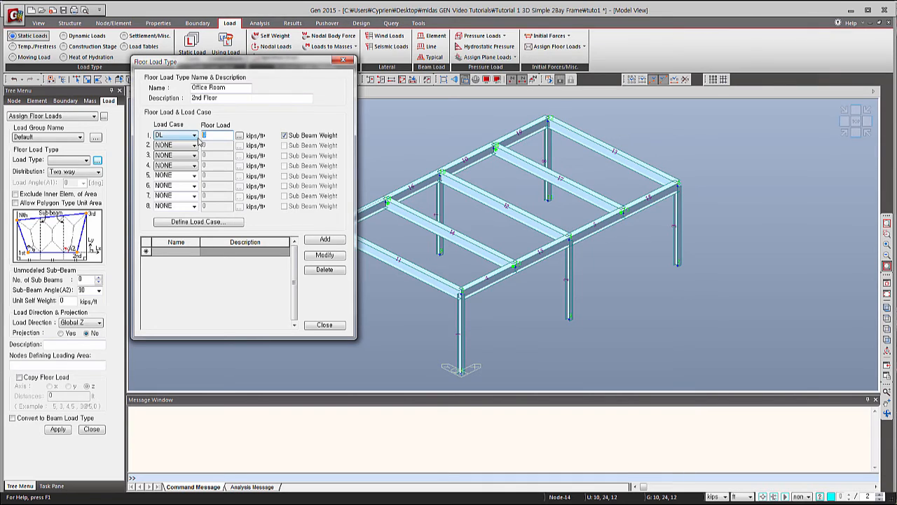
pyautogui.write('-0.1')
pyautogui.click(194, 145)
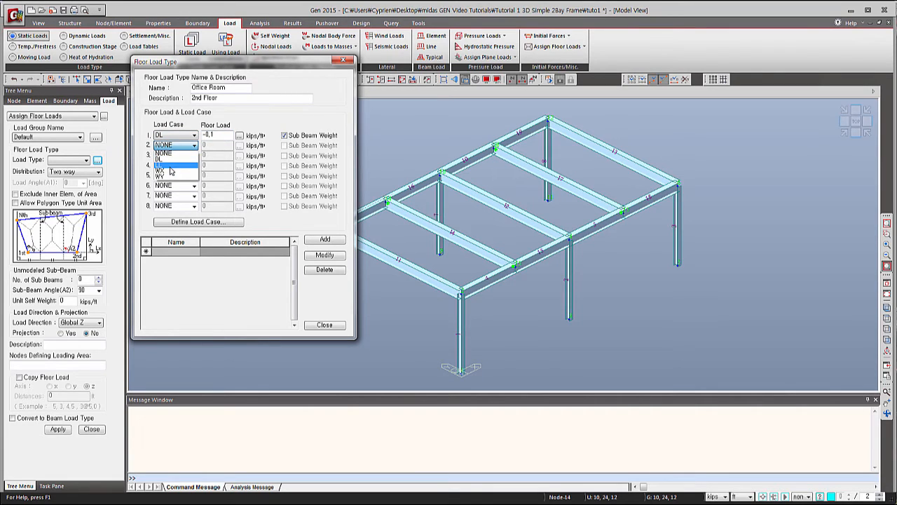
pyautogui.click(171, 168)
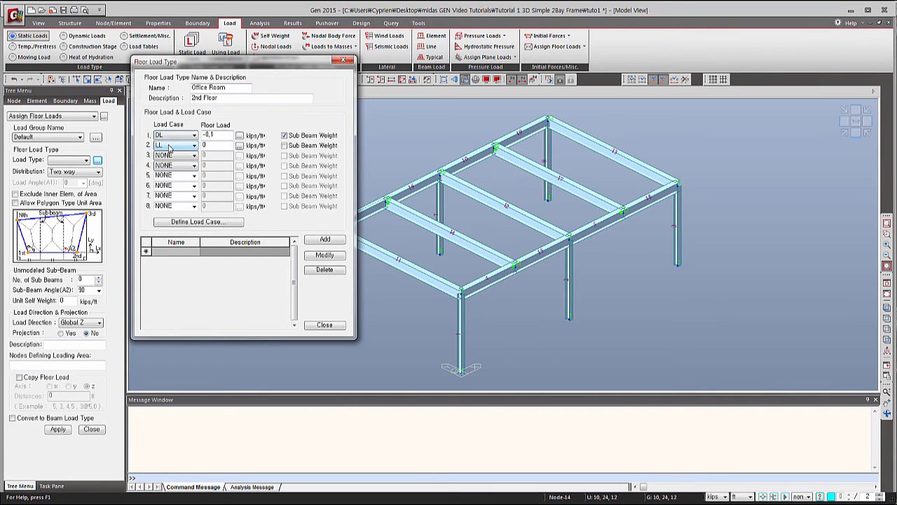
pyautogui.press('Tab')
pyautogui.click(323, 240)
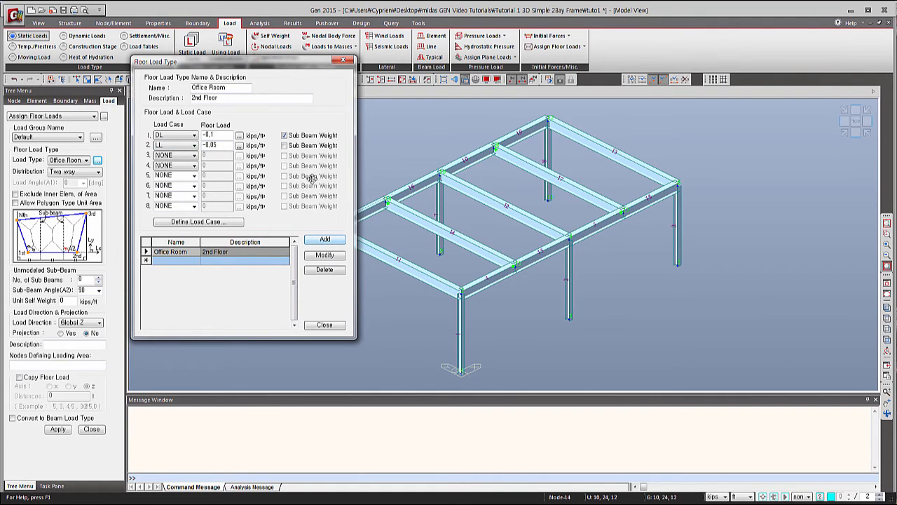
pyautogui.click(324, 325)
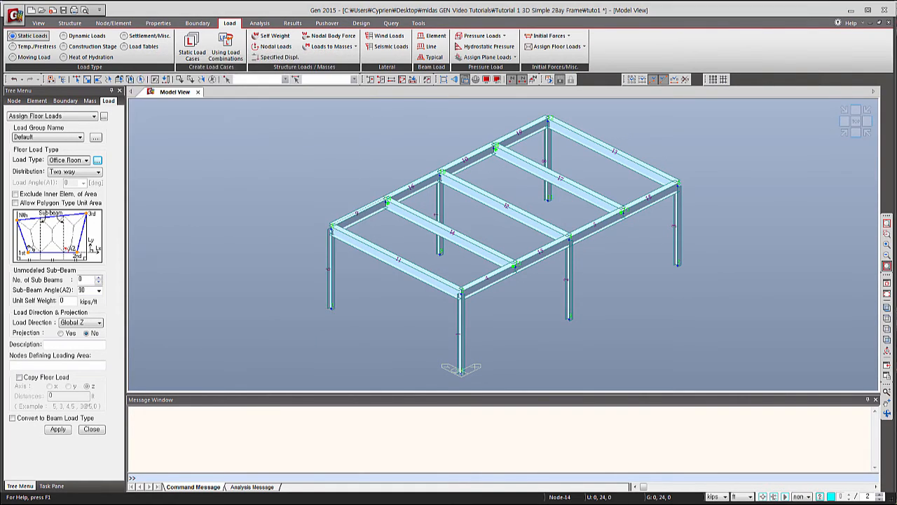
# Try the One way and Polygon-Centroid floor load distributions, and set the distribution back to Two way
pyautogui.click(79, 172)
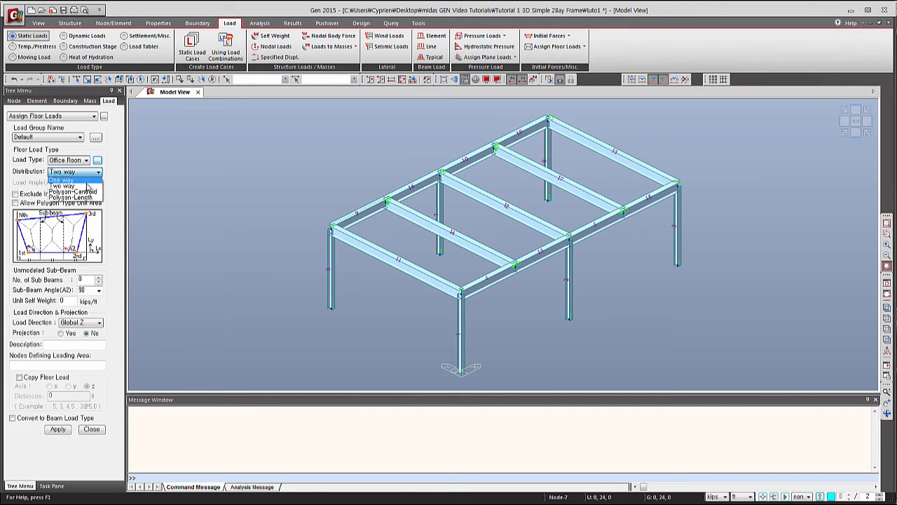
pyautogui.click(75, 181)
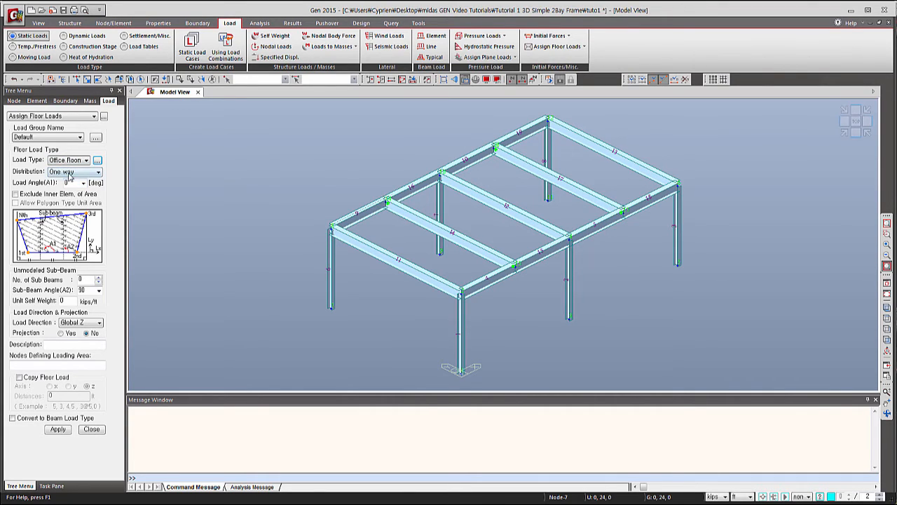
pyautogui.click(74, 172)
pyautogui.click(73, 192)
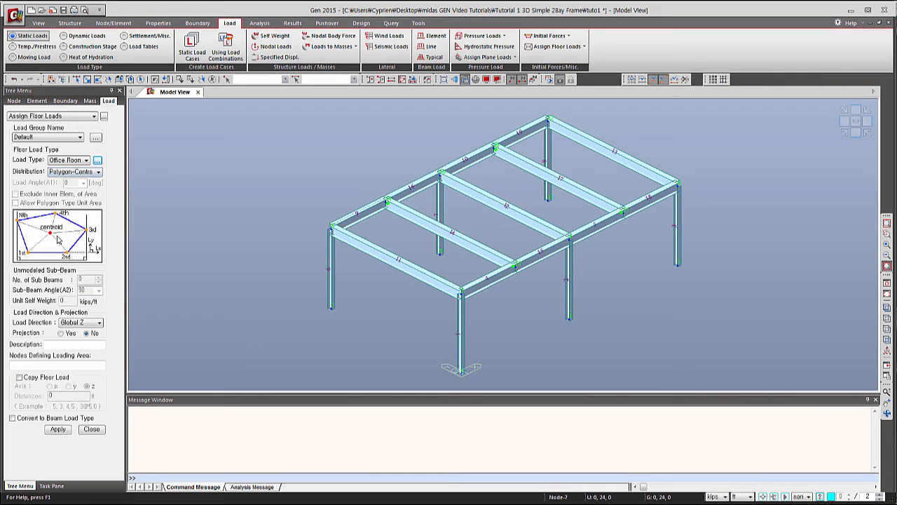
pyautogui.click(84, 172)
pyautogui.click(75, 186)
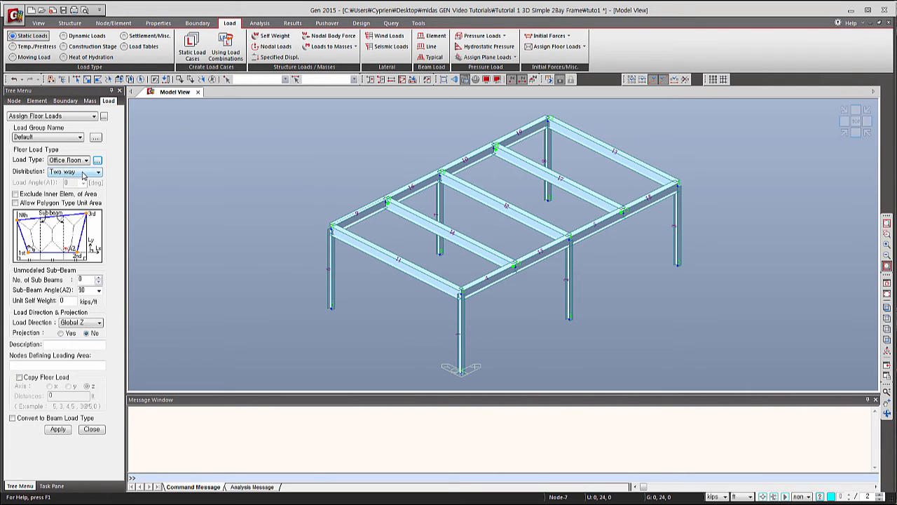
# Assign the office floor load to the whole floor by picking the frame's four upper corner nodes around its perimeter as the loading area
pyautogui.click(66, 363)
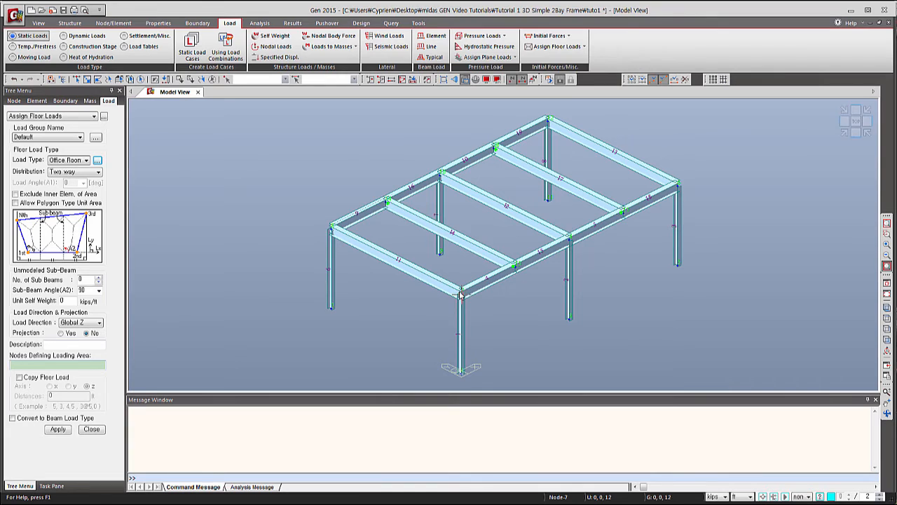
pyautogui.click(621, 211)
pyautogui.click(677, 184)
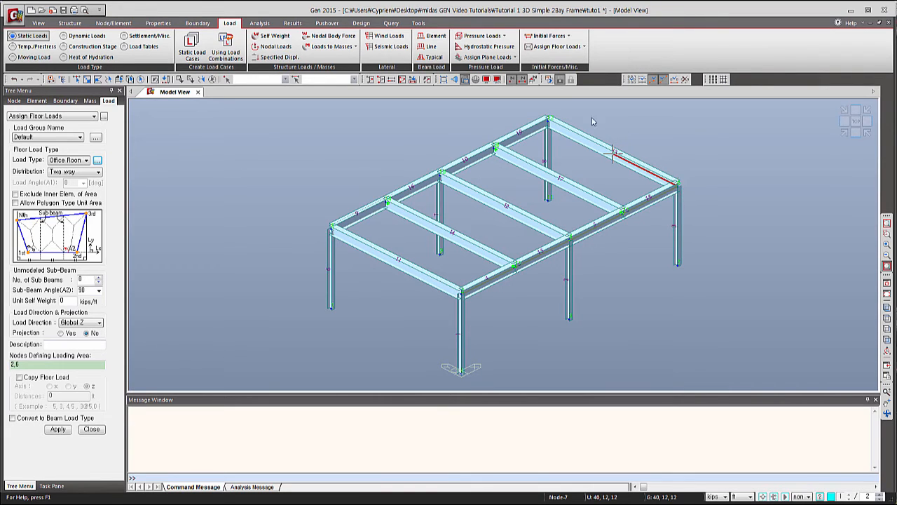
pyautogui.click(549, 120)
pyautogui.click(333, 228)
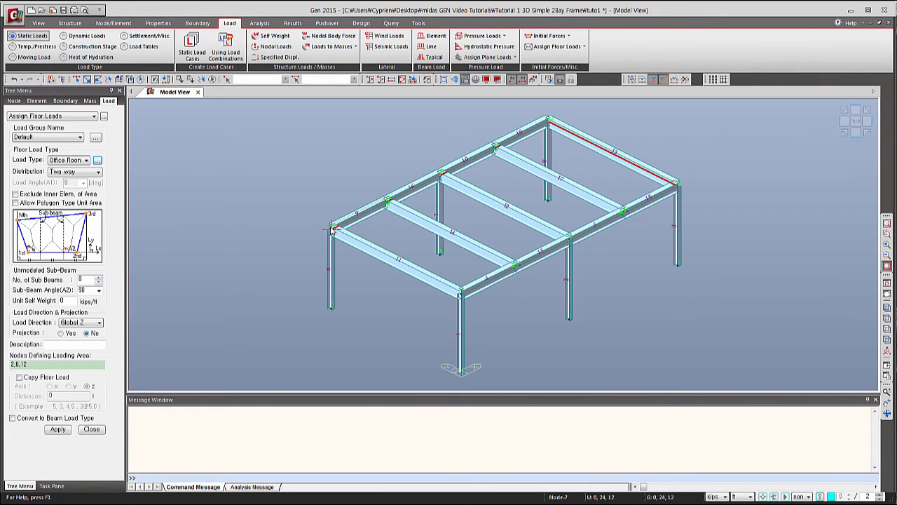
pyautogui.click(461, 290)
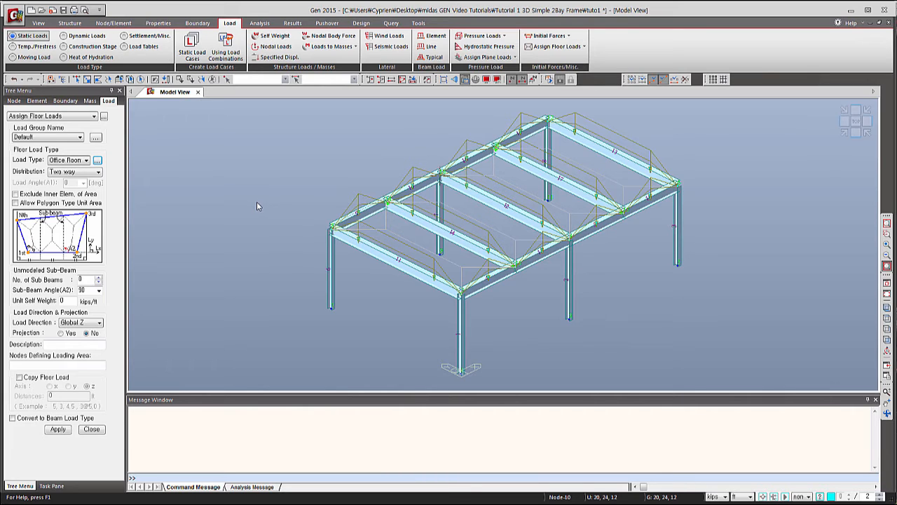
# Open the choice of load assignment types
pyautogui.click(64, 117)
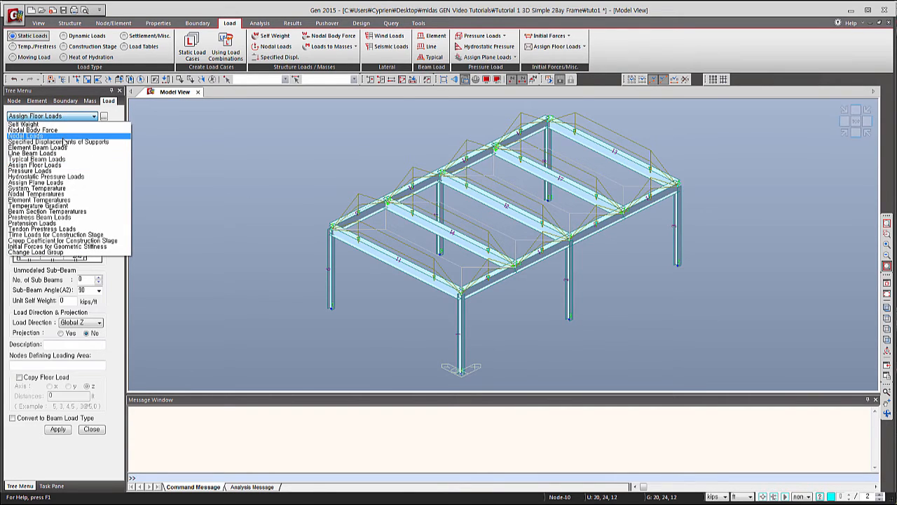
# Show the frame as wireframe and add a nodal load of FX 20 kips under load case WX to the two top nodes at X = 0
pyautogui.click(64, 136)
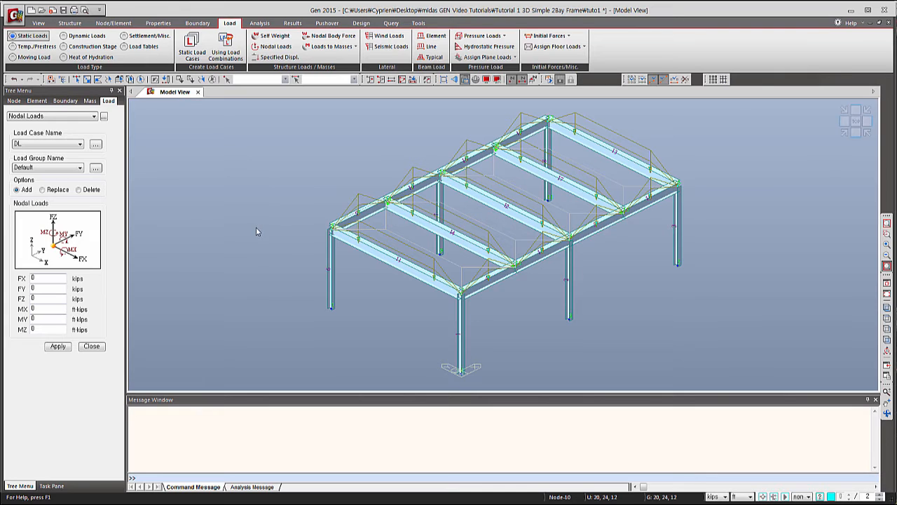
pyautogui.click(466, 80)
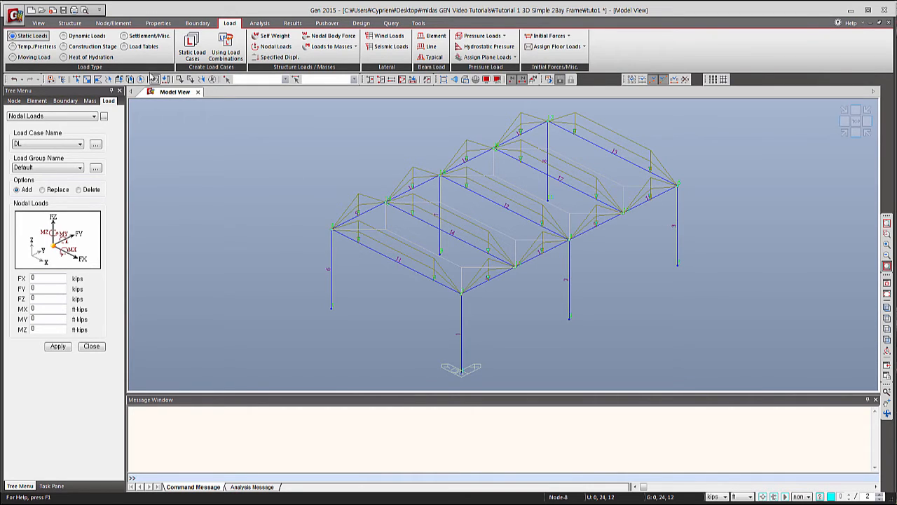
pyautogui.click(87, 78)
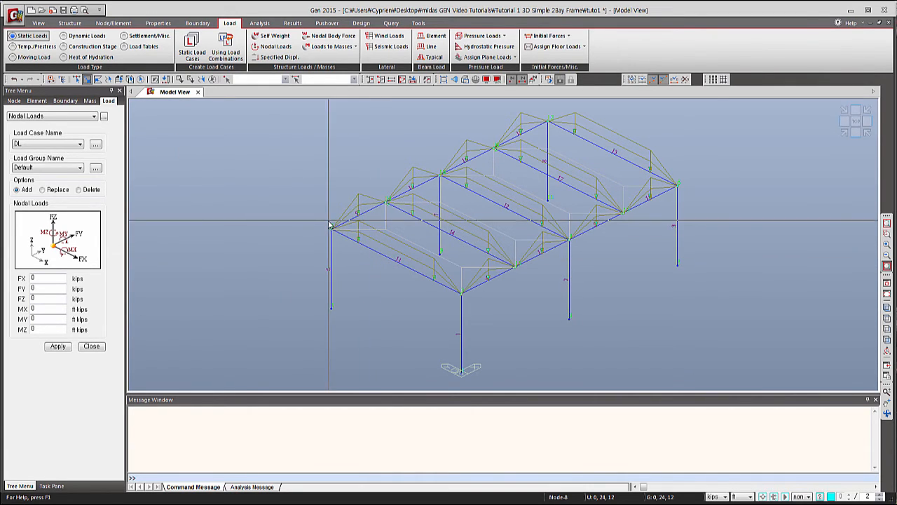
pyautogui.moveTo(327, 221)
pyautogui.mouseDown()
pyautogui.moveTo(412, 310)
pyautogui.moveTo(332, 235)
pyautogui.mouseUp()
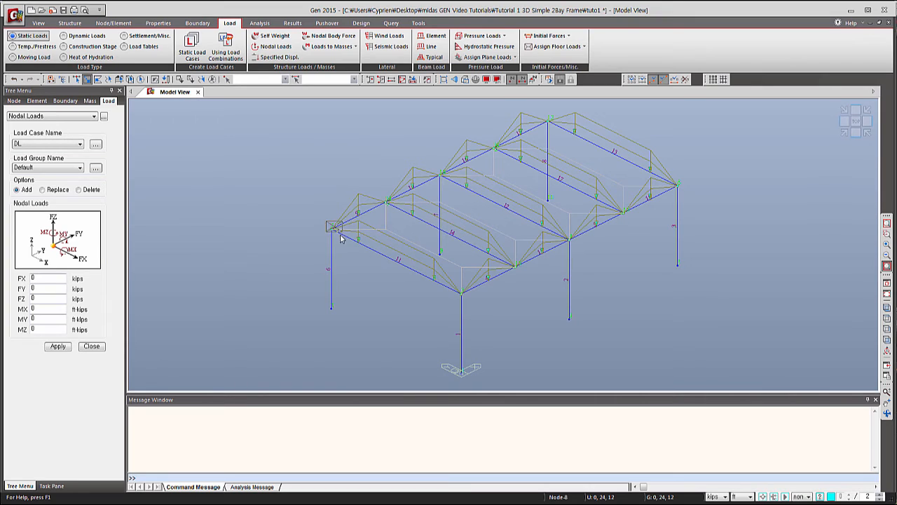
pyautogui.click(462, 295)
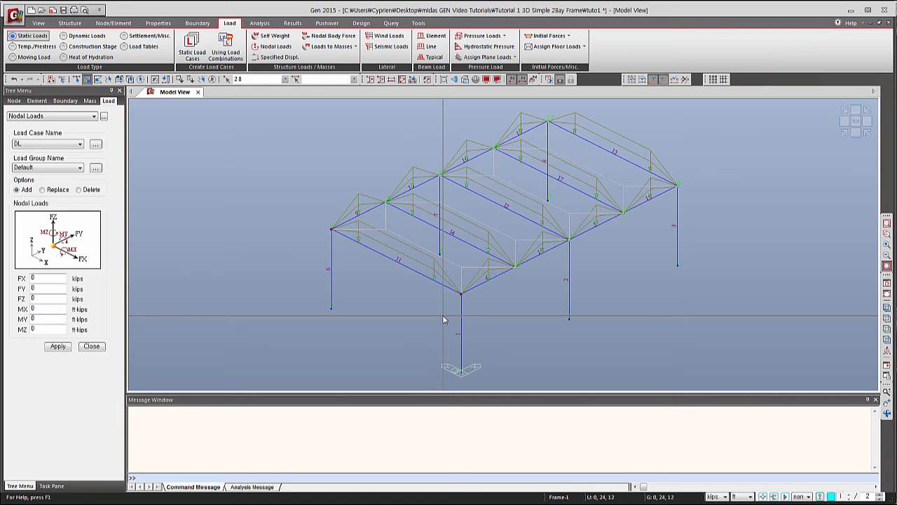
pyautogui.click(41, 143)
pyautogui.click(33, 164)
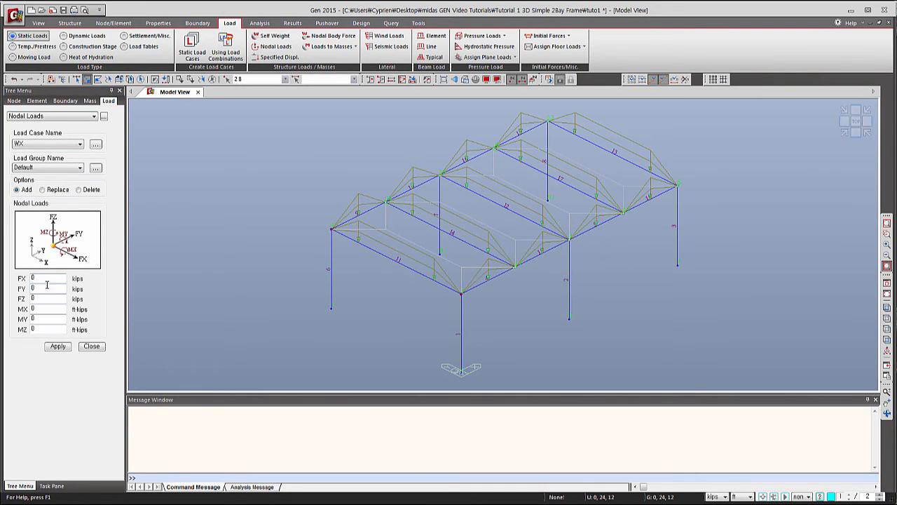
pyautogui.click(29, 278)
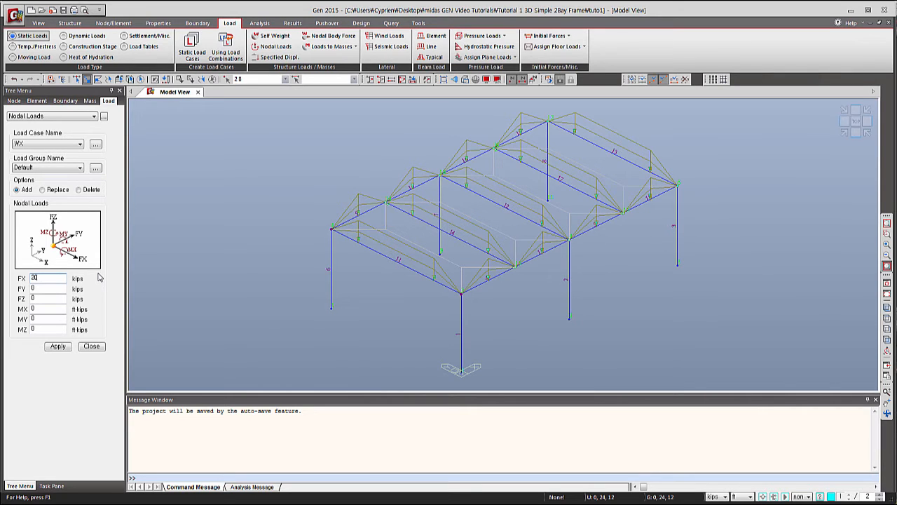
pyautogui.click(58, 346)
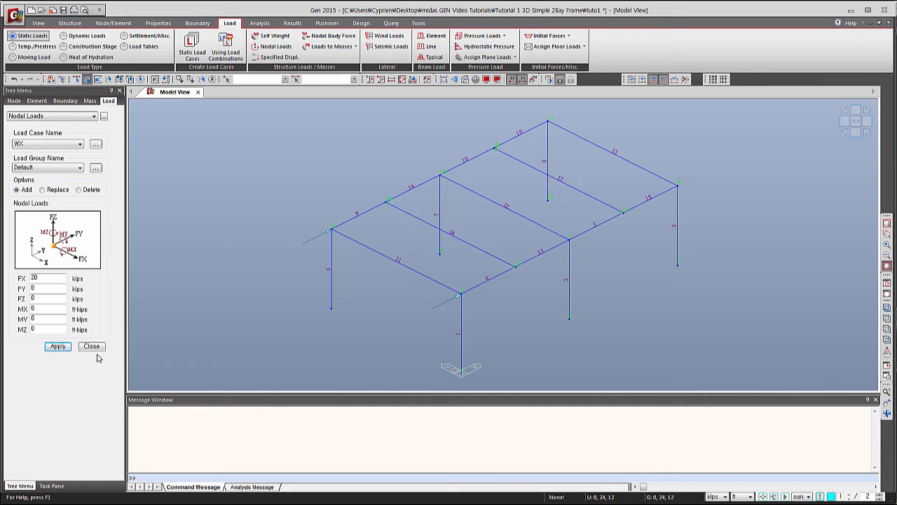
# Switch to element beam loads and open plane selection with the XZ plane option
pyautogui.click(72, 118)
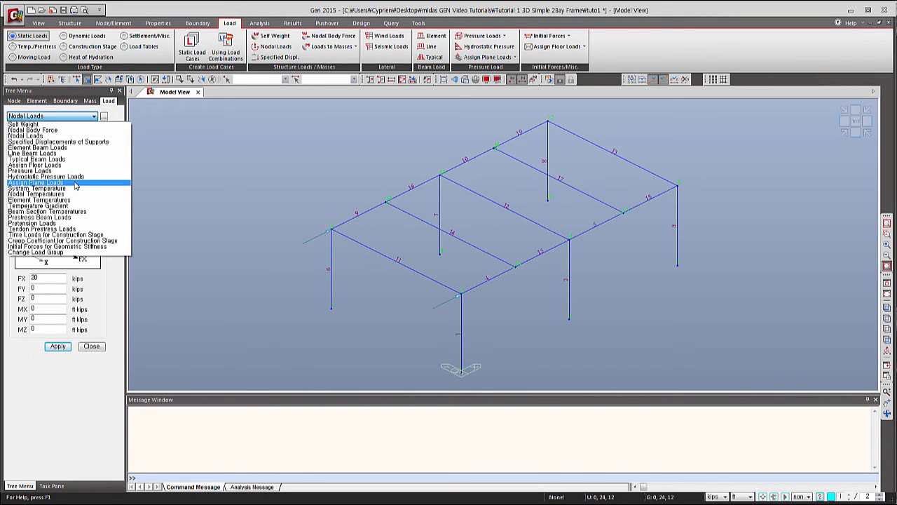
pyautogui.click(80, 148)
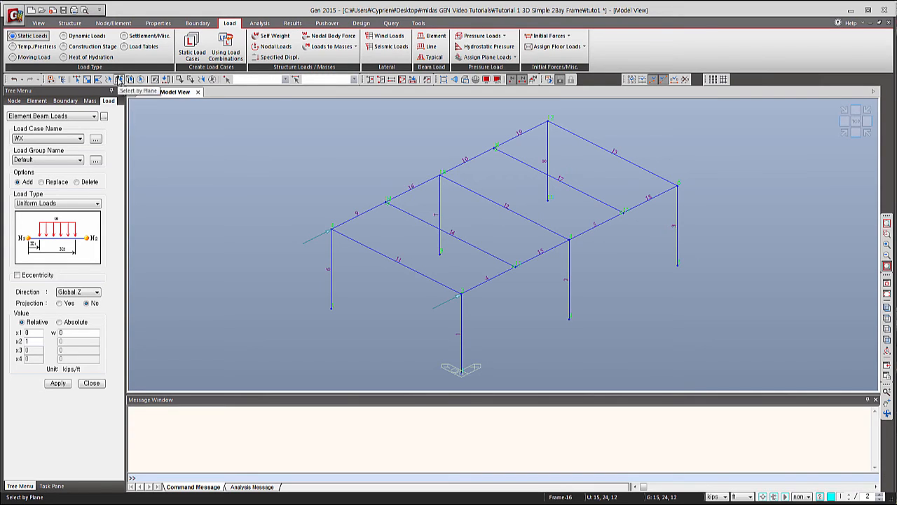
pyautogui.click(119, 79)
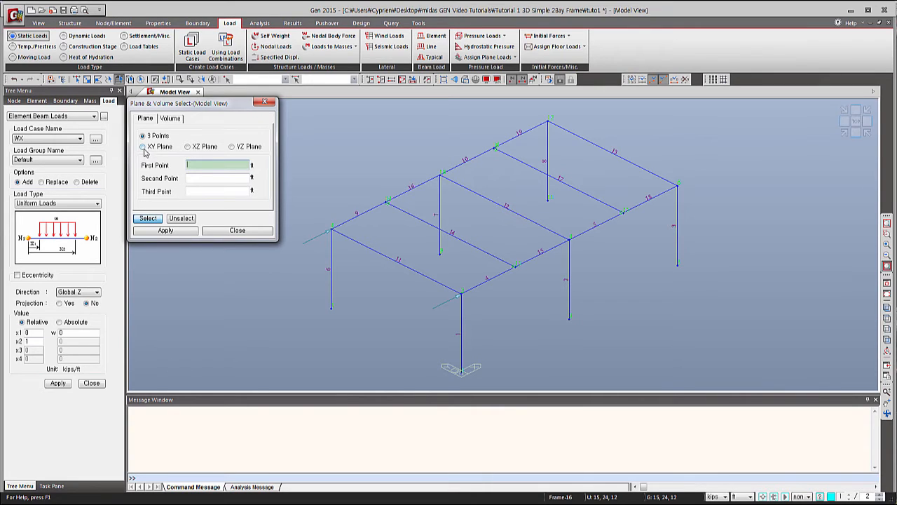
pyautogui.click(187, 146)
pyautogui.click(214, 163)
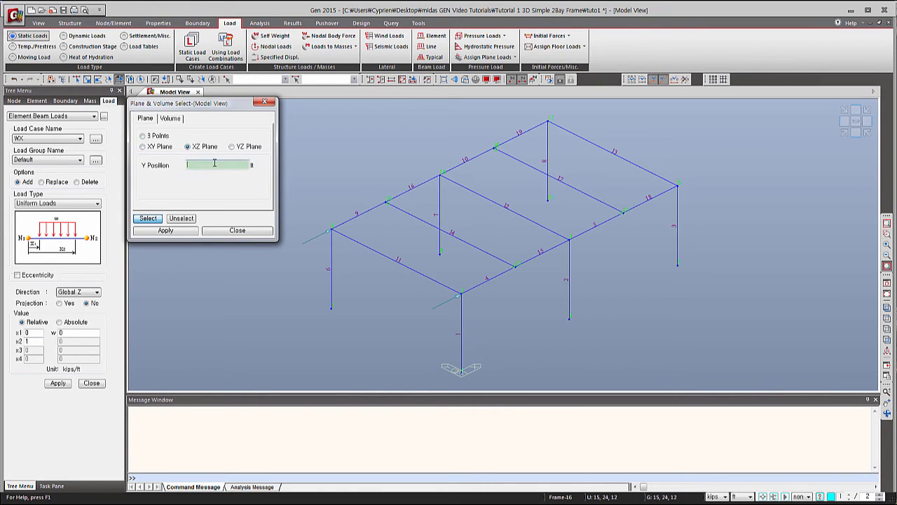
pyautogui.click(461, 376)
pyautogui.click(173, 232)
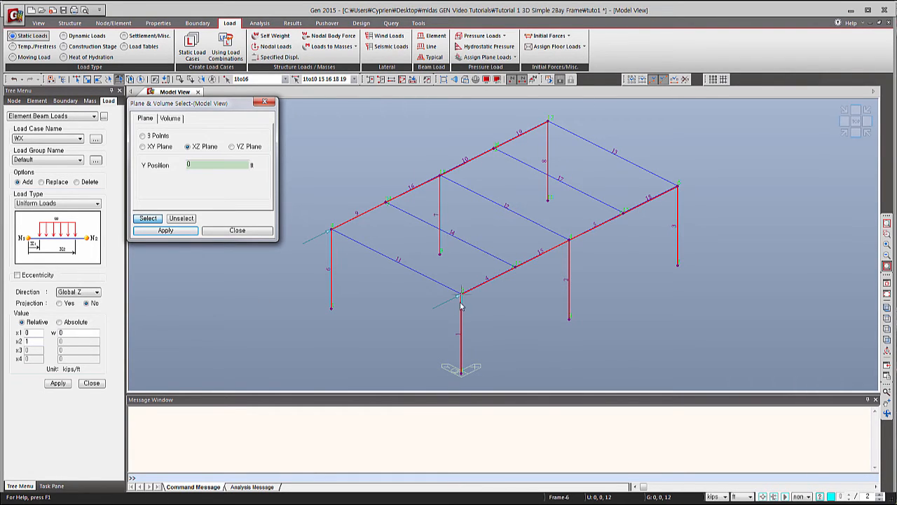
pyautogui.click(130, 79)
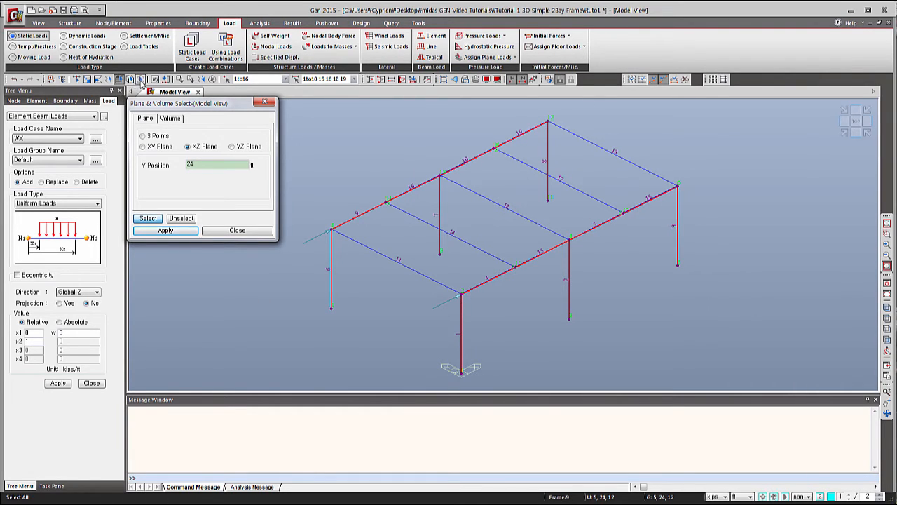
pyautogui.click(211, 80)
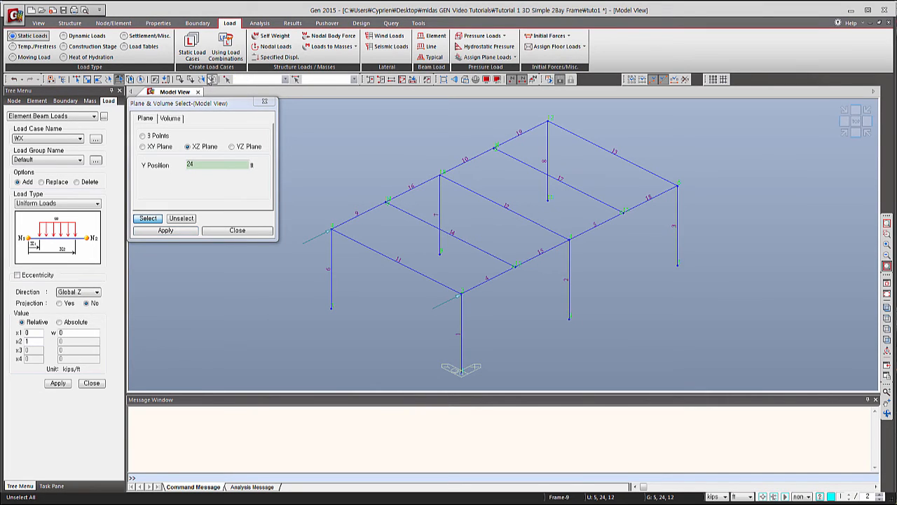
# Select the members on the XZ plane at Y position 0 ft and close the plane selection
pyautogui.moveTo(205, 164); pyautogui.dragTo(175, 170)
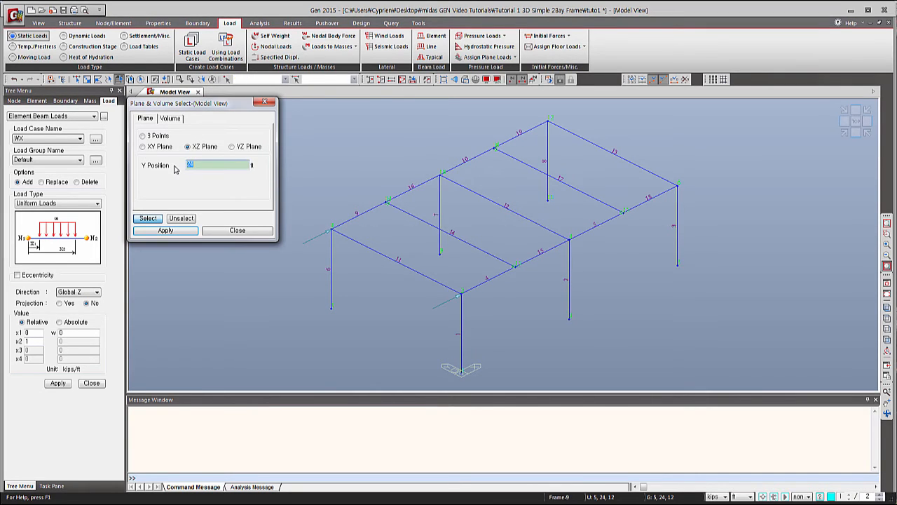
pyautogui.write('0')
pyautogui.click(171, 229)
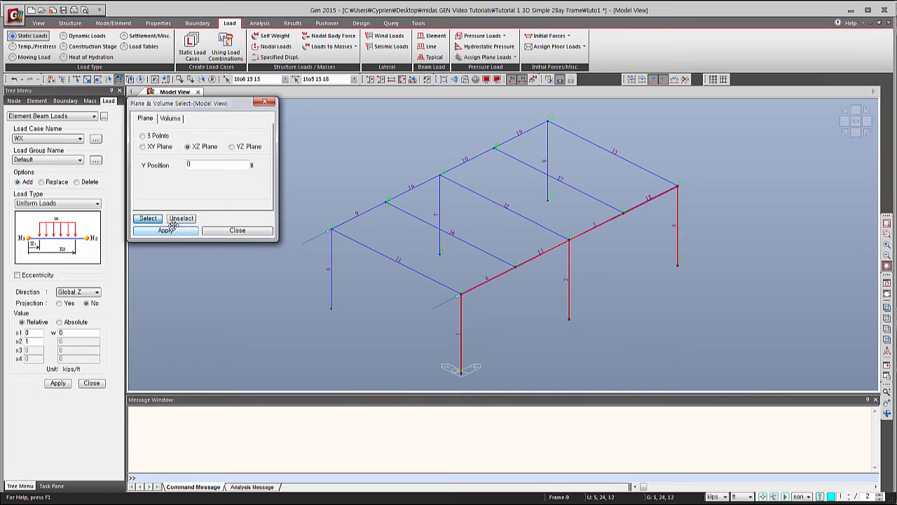
pyautogui.click(238, 230)
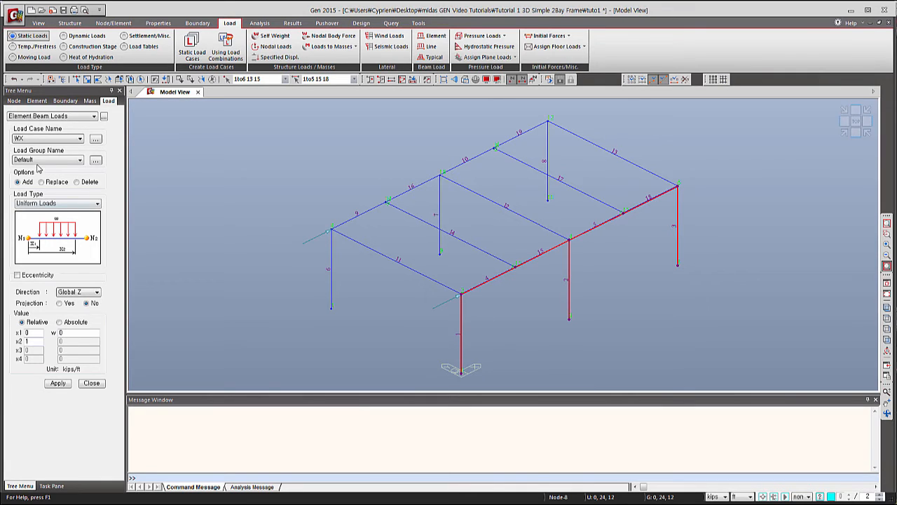
# Add a uniform beam load of 1 kips/ft in Global Y under load case WY to the selected members and close the load form
pyautogui.click(48, 140)
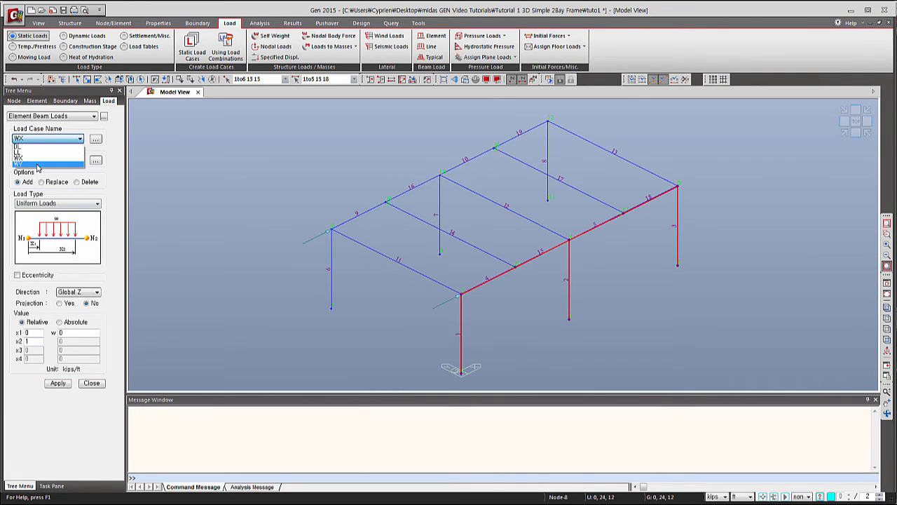
pyautogui.click(37, 163)
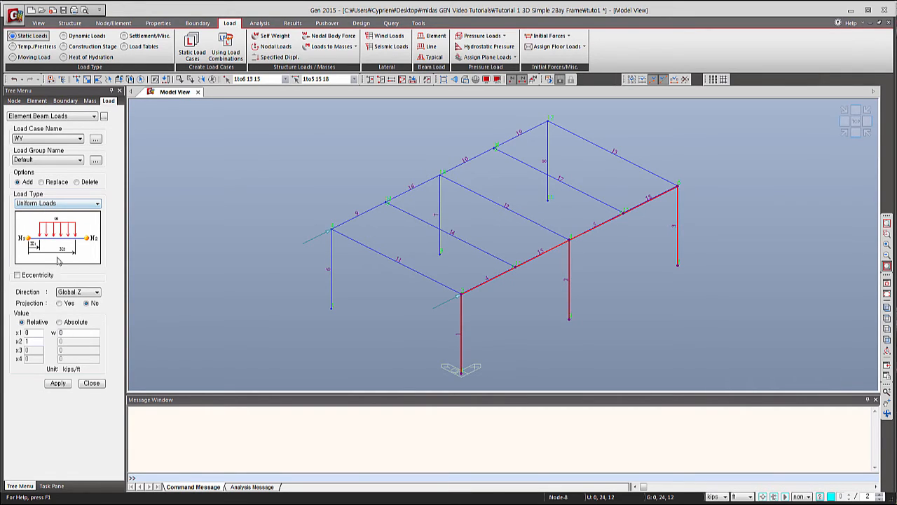
pyautogui.click(78, 292)
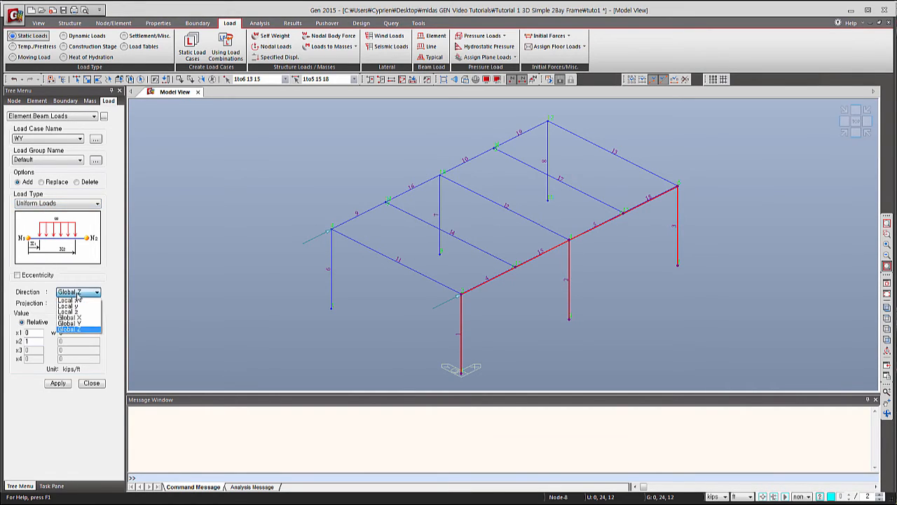
pyautogui.click(87, 327)
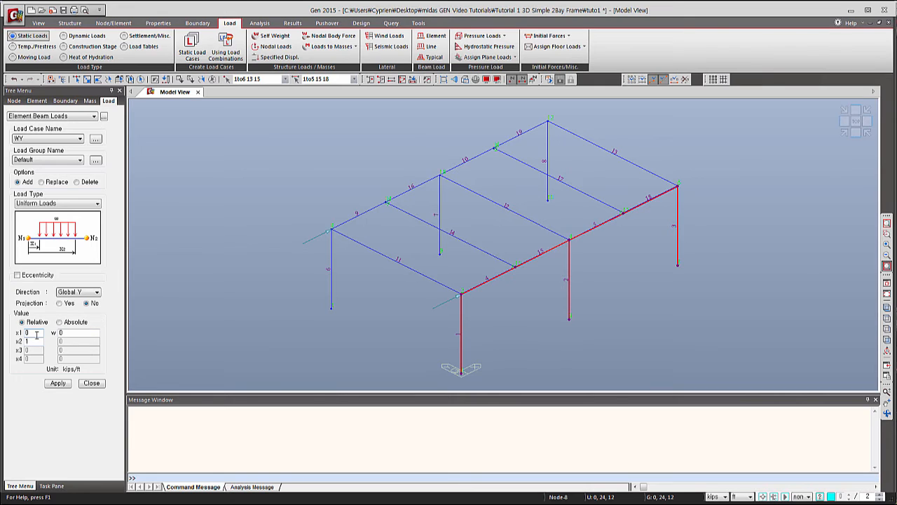
pyautogui.doubleClick(72, 333)
pyautogui.write('1')
pyautogui.click(57, 383)
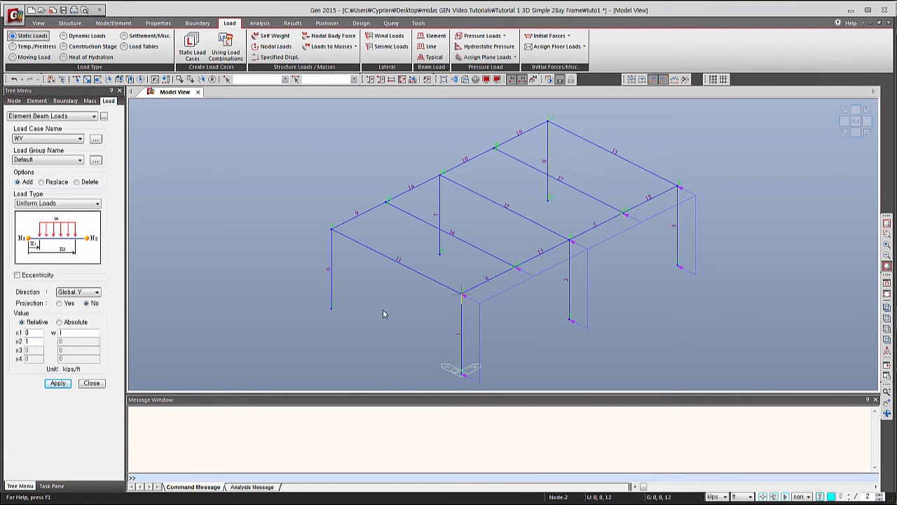
pyautogui.click(91, 383)
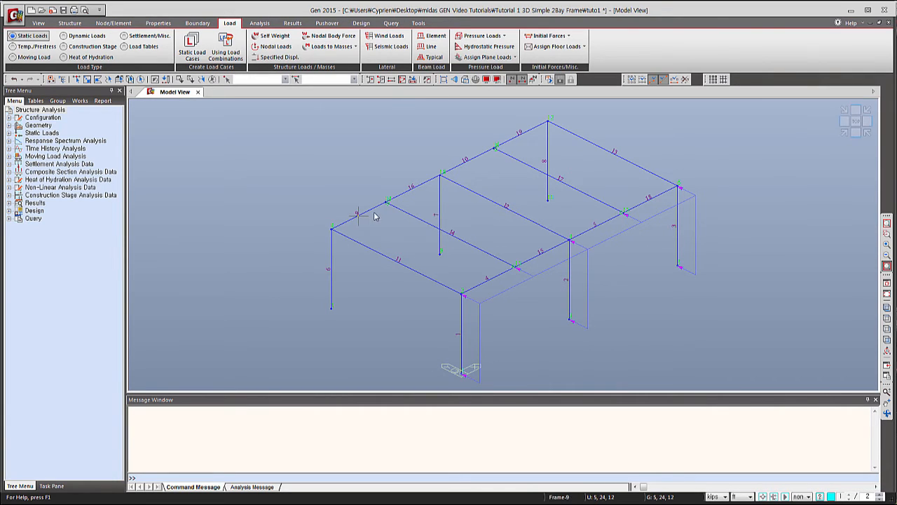
# Hide the node numbers and element numbers, and show the members with their solid section shapes
pyautogui.click(489, 83)
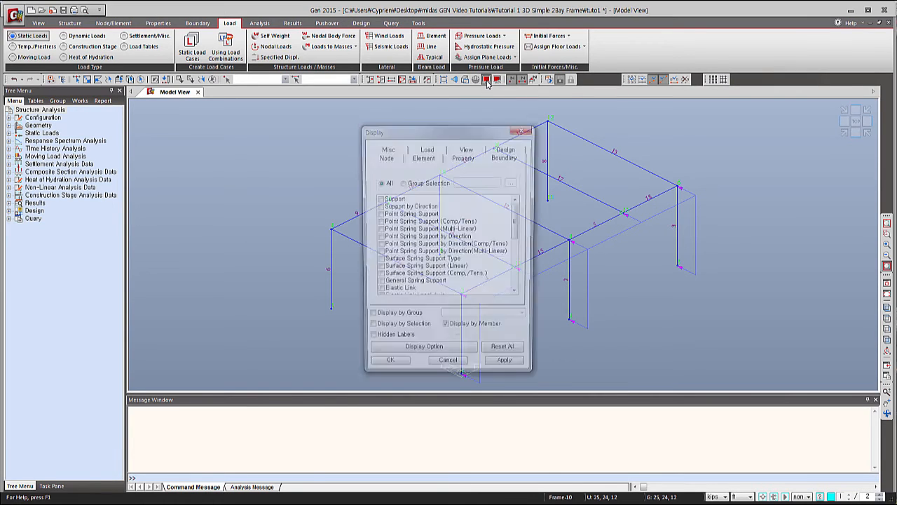
pyautogui.click(386, 156)
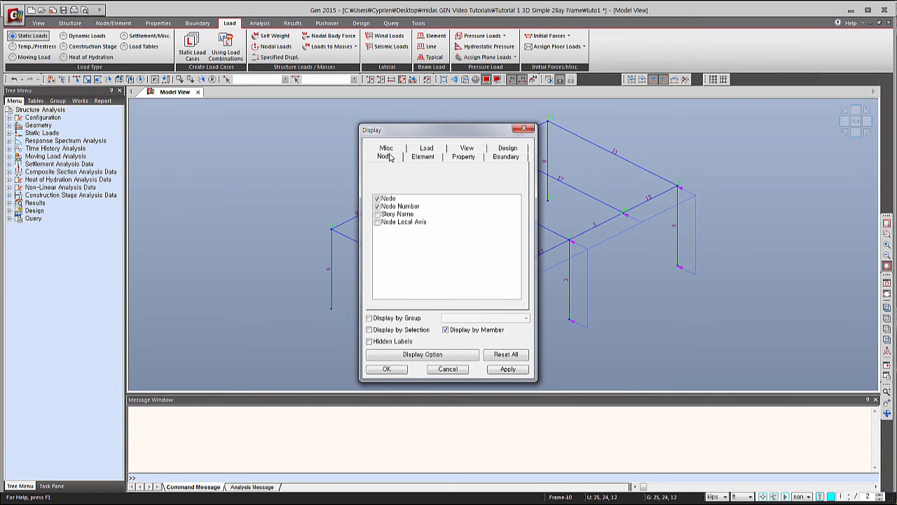
pyautogui.click(380, 206)
pyautogui.click(378, 199)
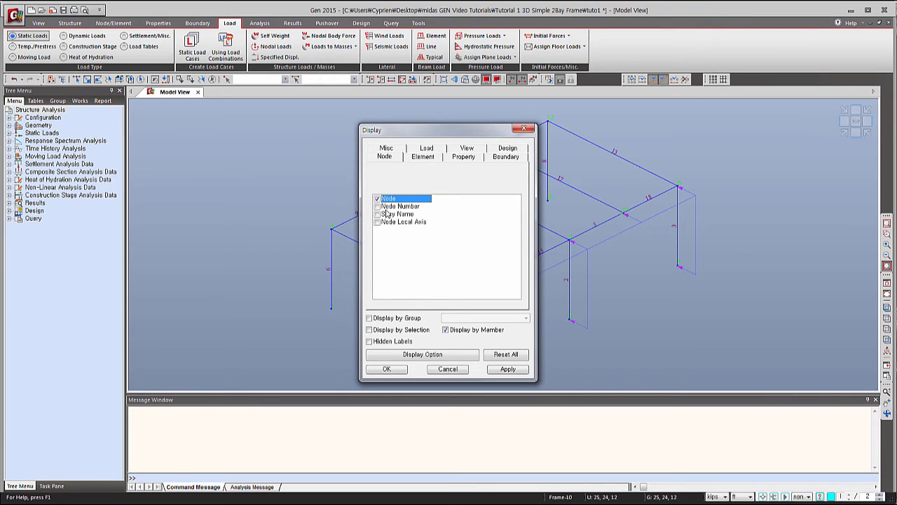
pyautogui.click(428, 161)
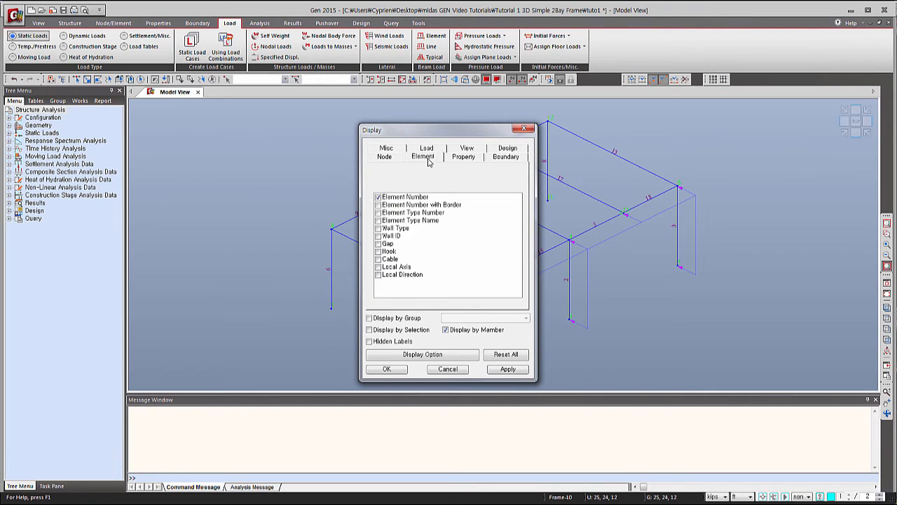
pyautogui.click(378, 197)
pyautogui.click(386, 369)
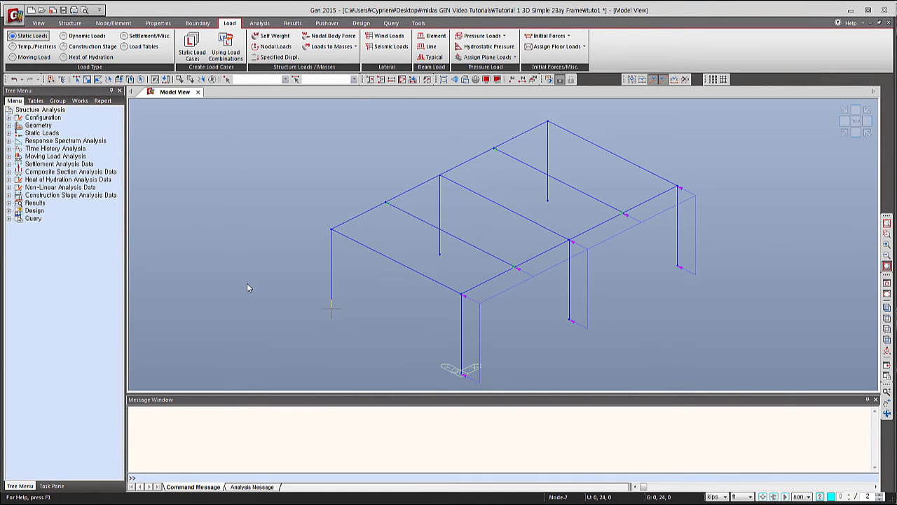
pyautogui.click(465, 79)
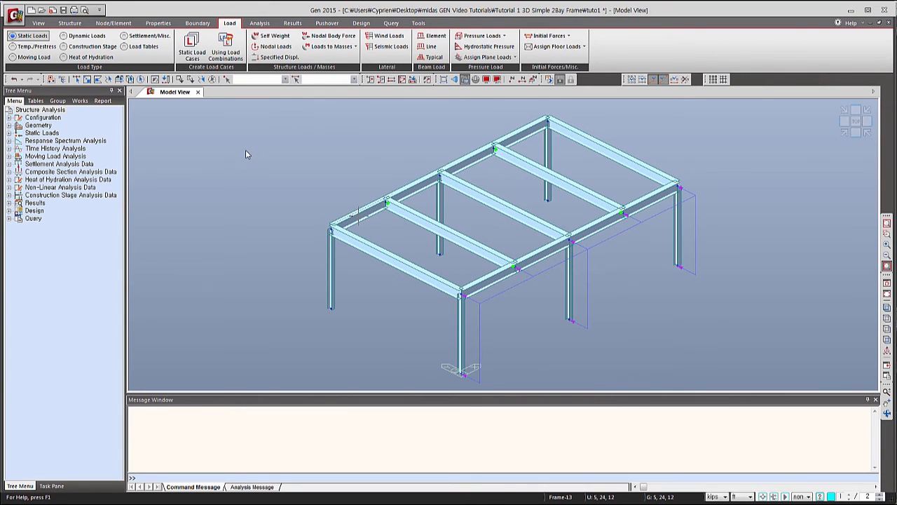
# Look through the model tree to the Works list and select all members using the W8x35 section
pyautogui.click(33, 101)
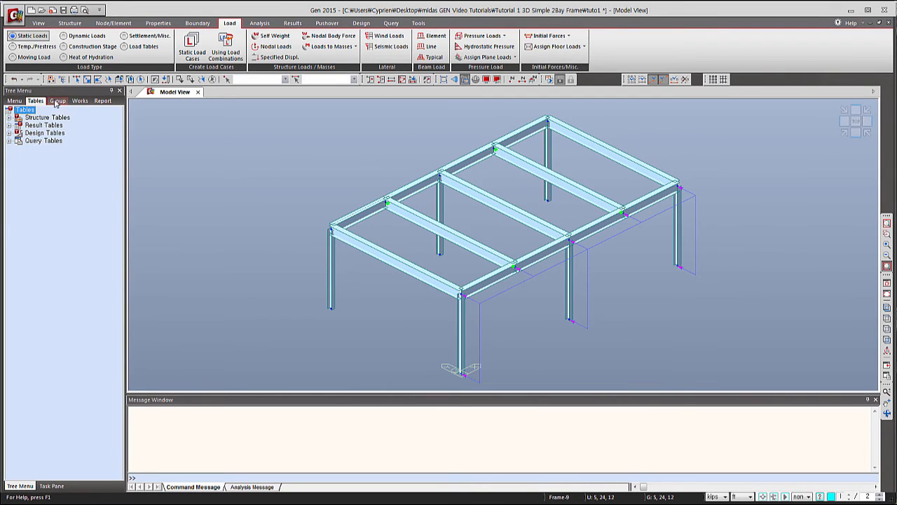
pyautogui.click(57, 102)
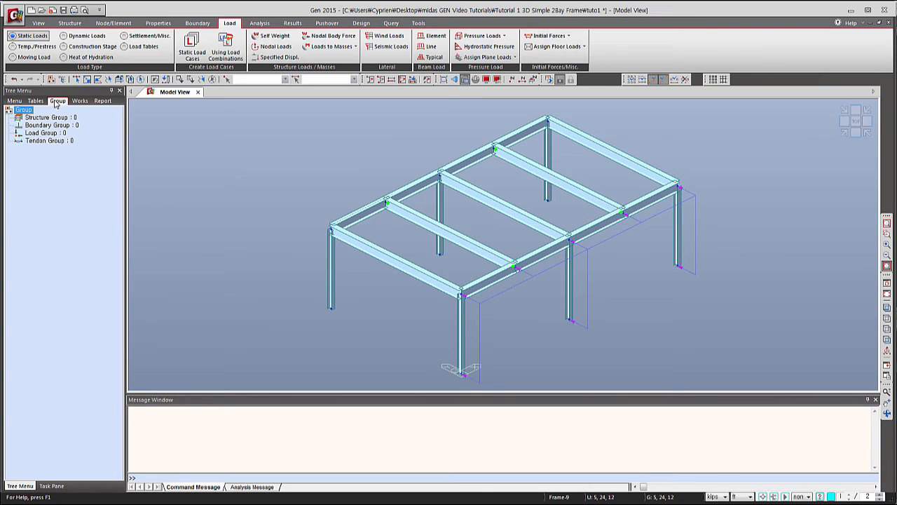
pyautogui.click(79, 101)
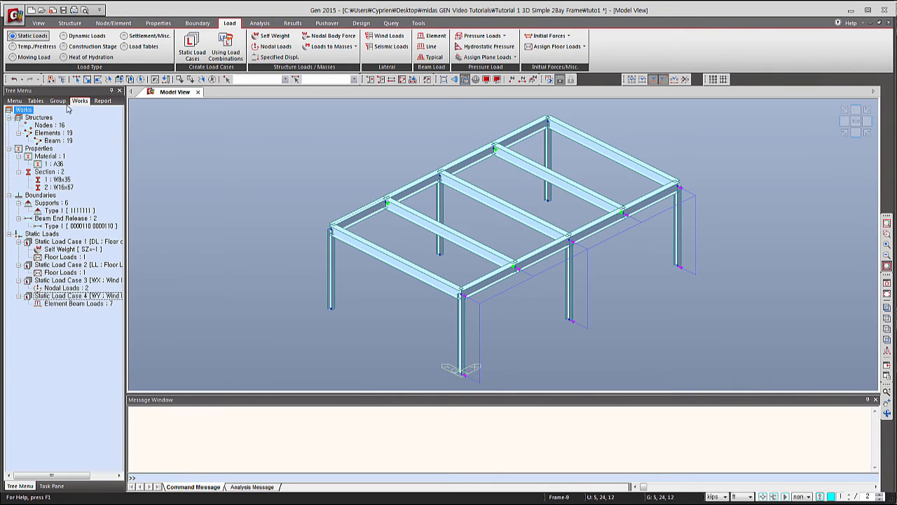
pyautogui.click(60, 180)
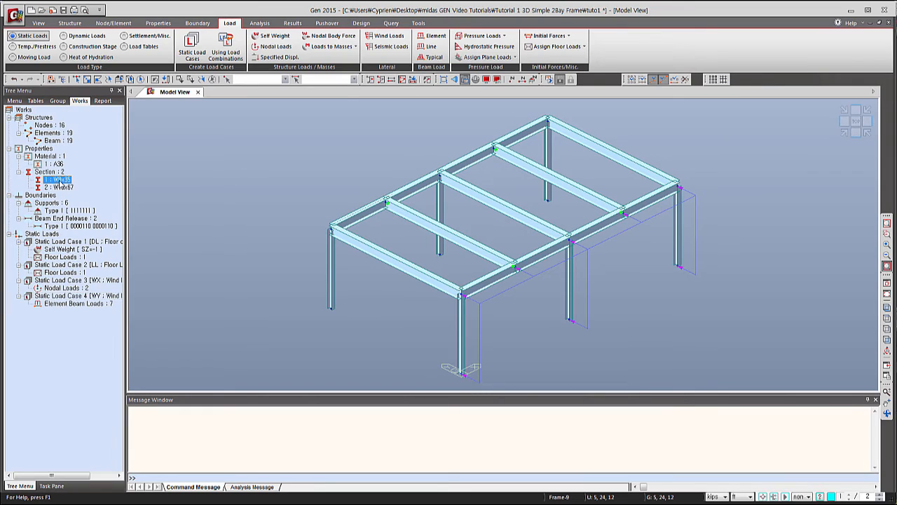
pyautogui.doubleClick(62, 181)
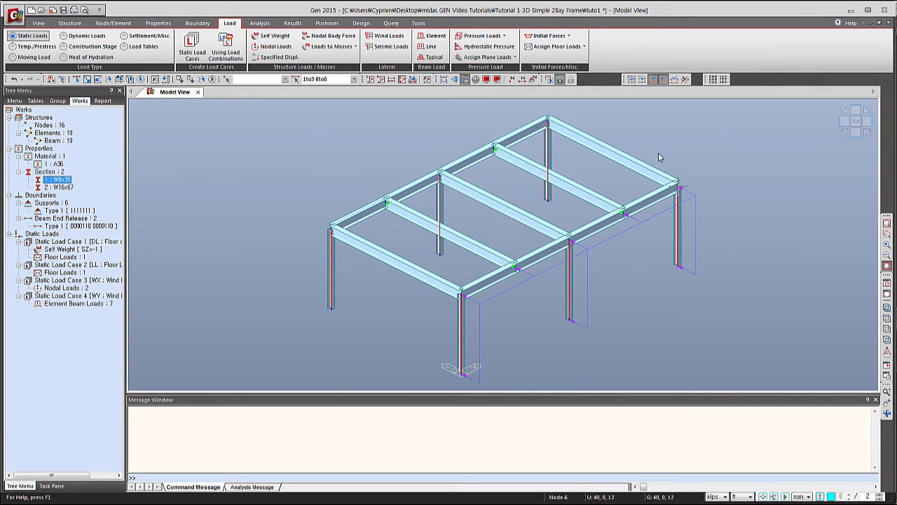
# Open the properties of the W8x35 section and change its name to W3
pyautogui.rightClick(60, 181)
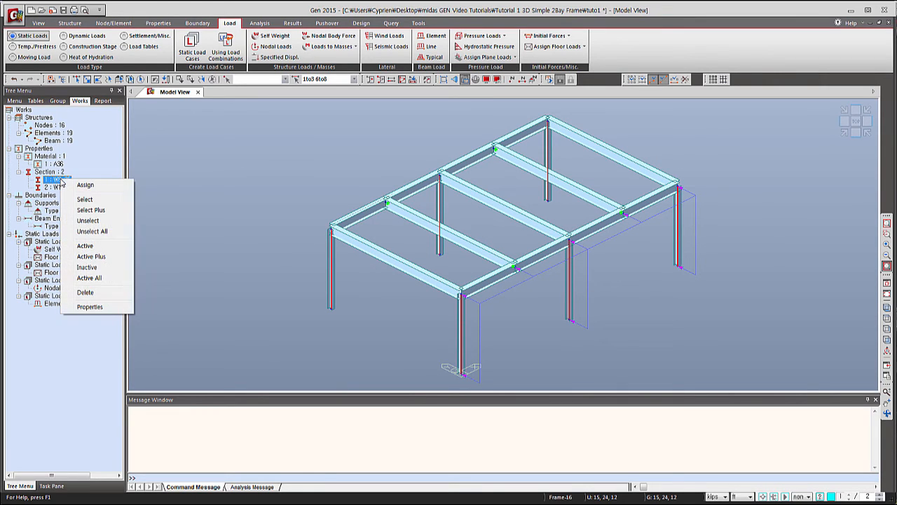
pyautogui.click(103, 307)
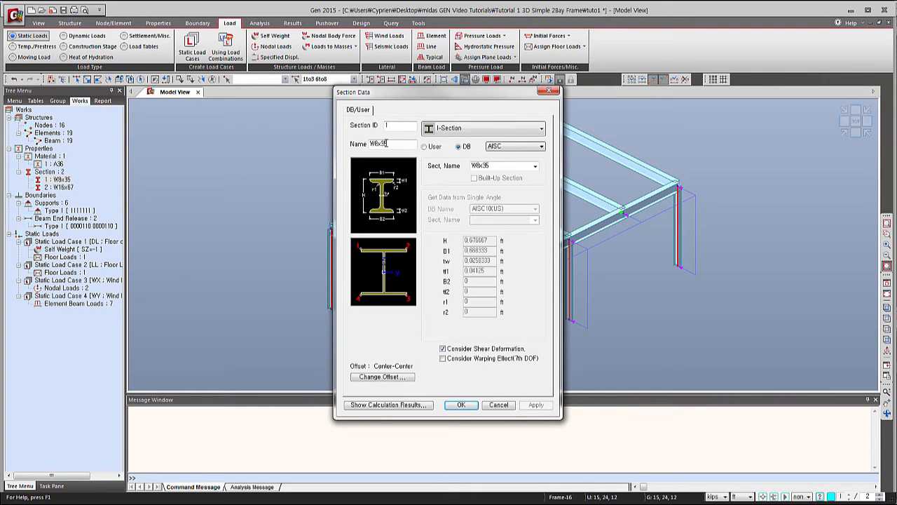
pyautogui.doubleClick(385, 143)
pyautogui.moveTo(388, 143); pyautogui.dragTo(377, 143)
pyautogui.write('3')
# Change the column section to W36x300 from the AISC database and confirm the section data
pyautogui.click(510, 165)
pyautogui.click(535, 167)
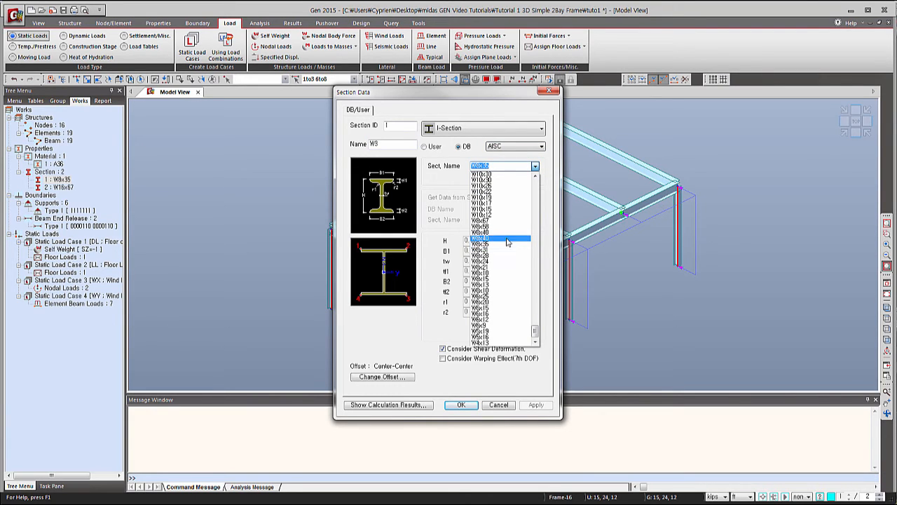
pyautogui.scroll(6, 512, 237)
pyautogui.scroll(20, 516, 235)
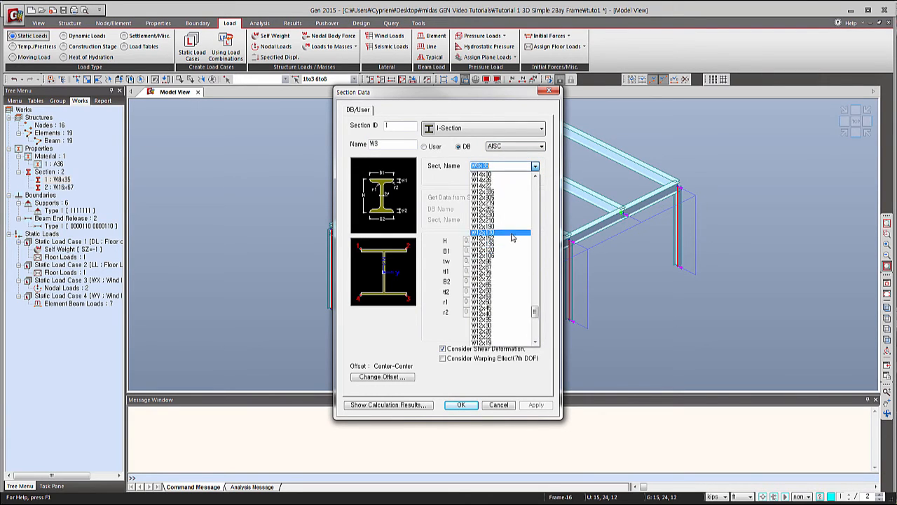
pyautogui.moveTo(533, 281); pyautogui.dragTo(534, 233)
pyautogui.click(522, 233)
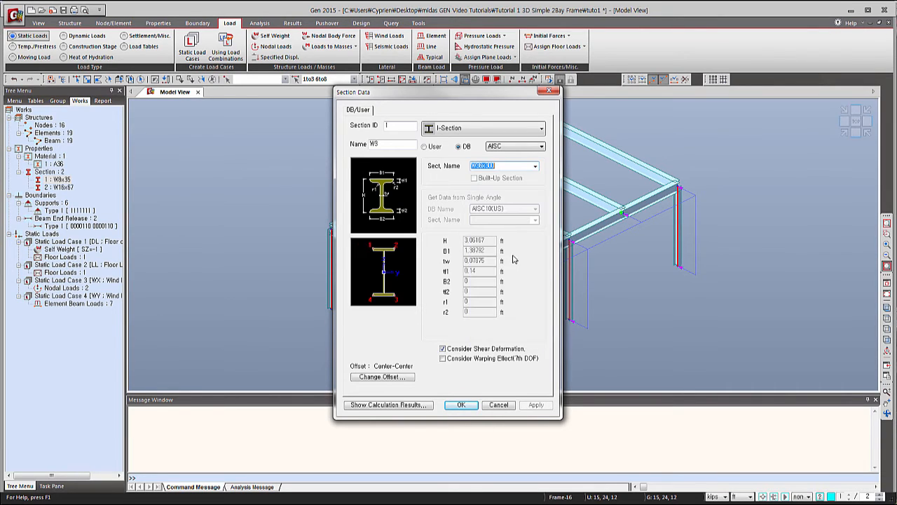
pyautogui.click(461, 407)
pyautogui.click(463, 406)
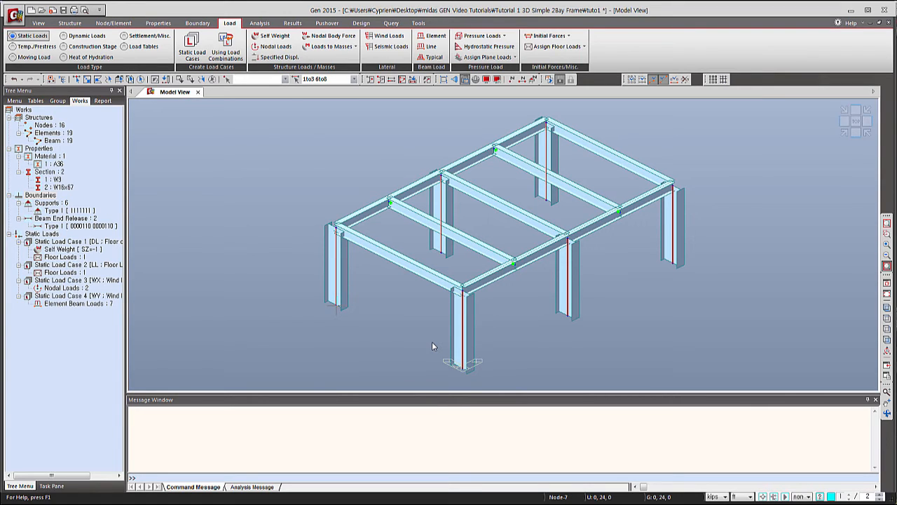
# Select all members using the W16x67 section and assign the W3 section to them
pyautogui.click(63, 187)
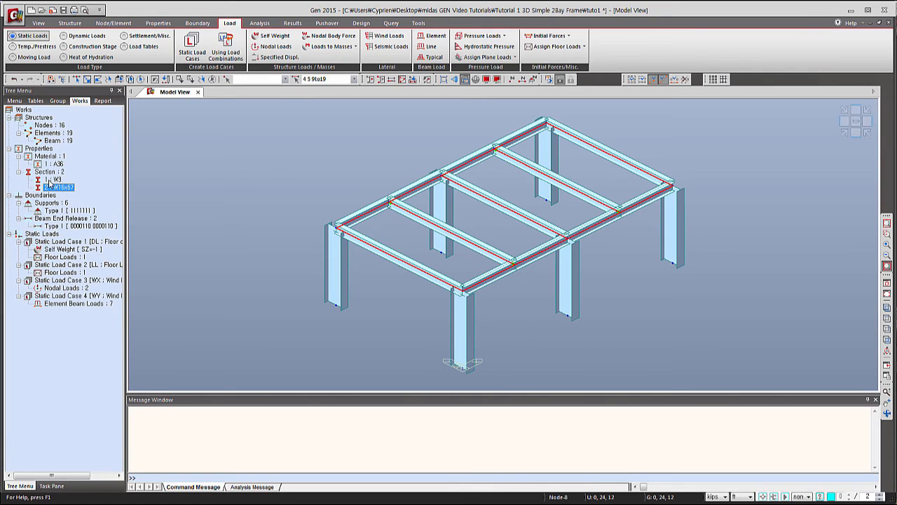
pyautogui.click(59, 180)
pyautogui.moveTo(272, 213); pyautogui.dragTo(272, 213)
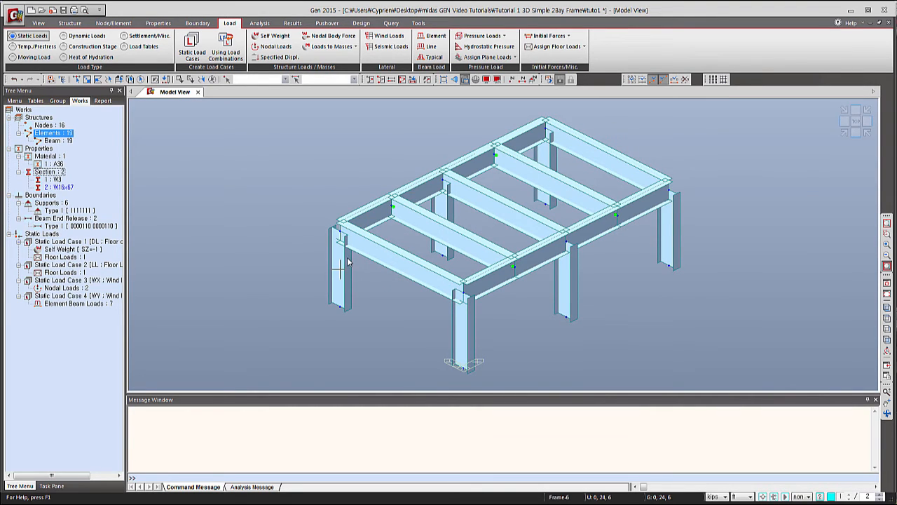
# Undo the section assignment to the beams and the change to the column section data
pyautogui.moveTo(347, 259)
pyautogui.click(15, 80)
pyautogui.click(15, 80)
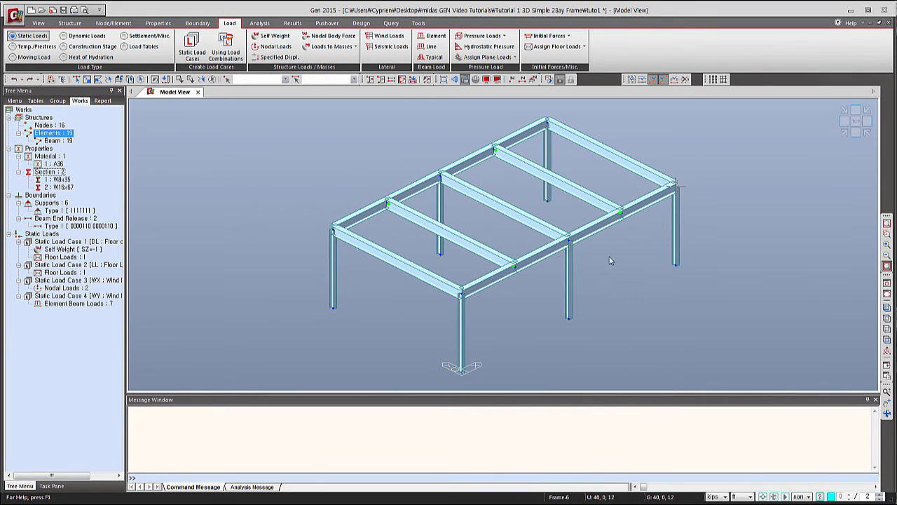
# Perform the structural analysis of the frame model
pyautogui.moveTo(509, 170)
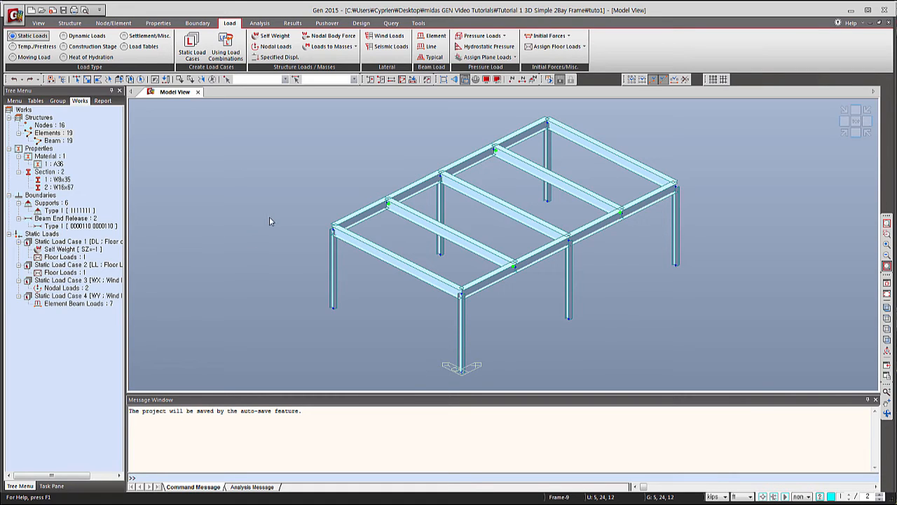
pyautogui.click(258, 23)
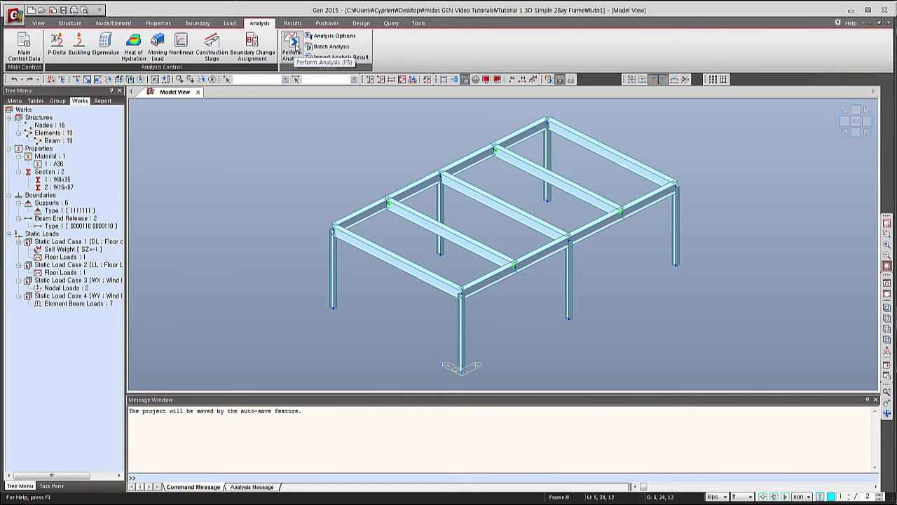
pyautogui.click(296, 47)
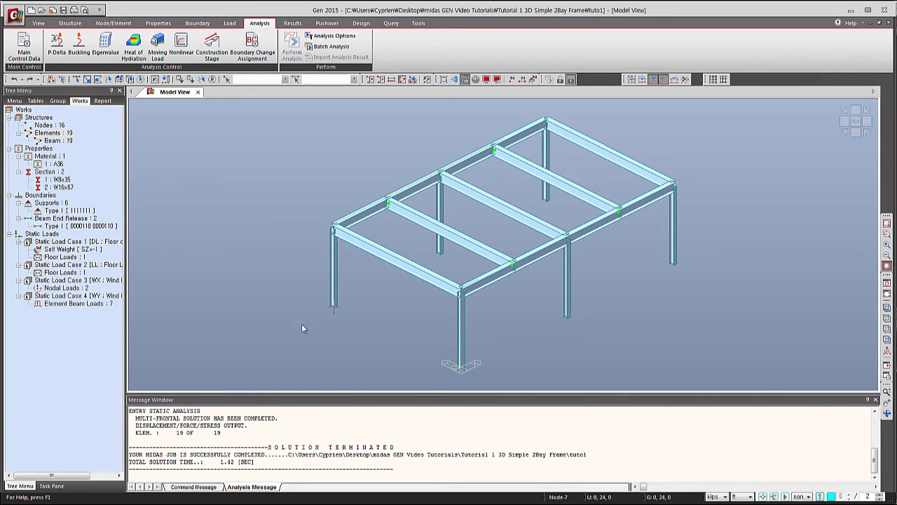
# Switch the model to preprocessing mode and back to postprocessing mode
pyautogui.moveTo(290, 330)
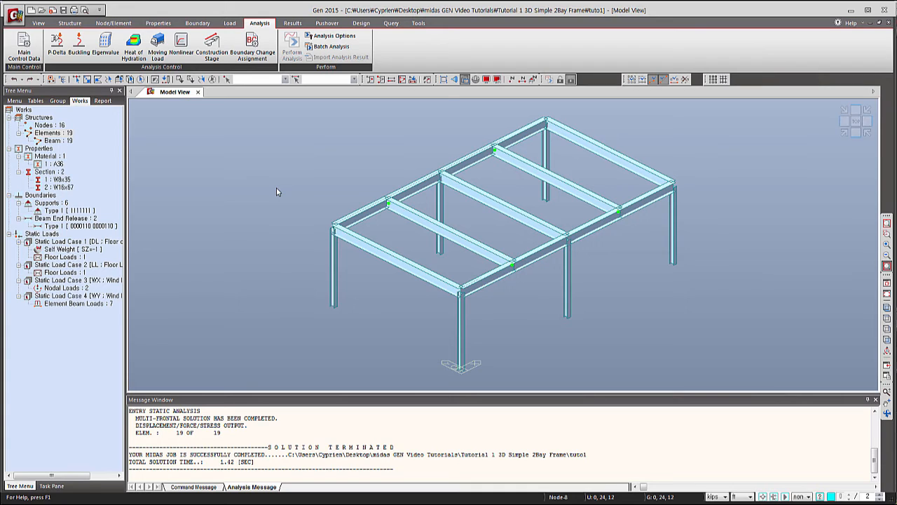
pyautogui.click(563, 80)
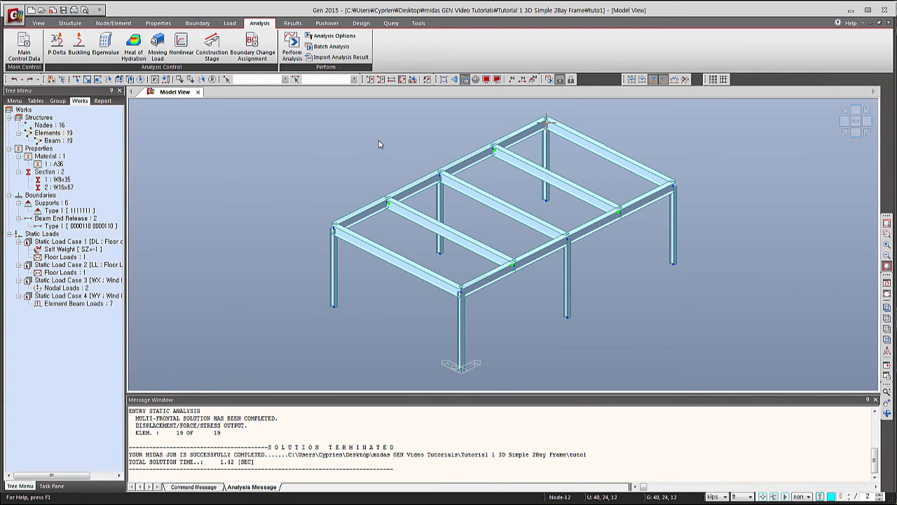
pyautogui.click(572, 80)
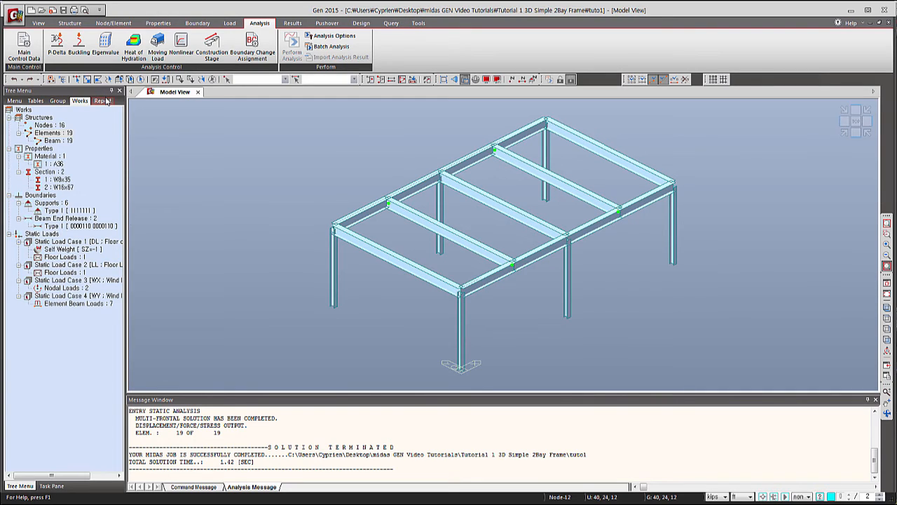
# Show the dynamic report tree, and open the Load Combinations dialog over the model
pyautogui.click(106, 102)
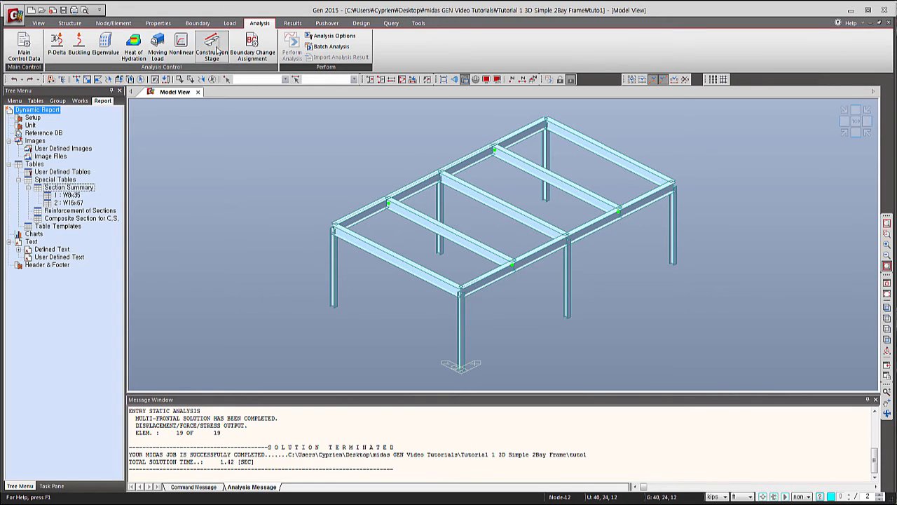
pyautogui.click(293, 23)
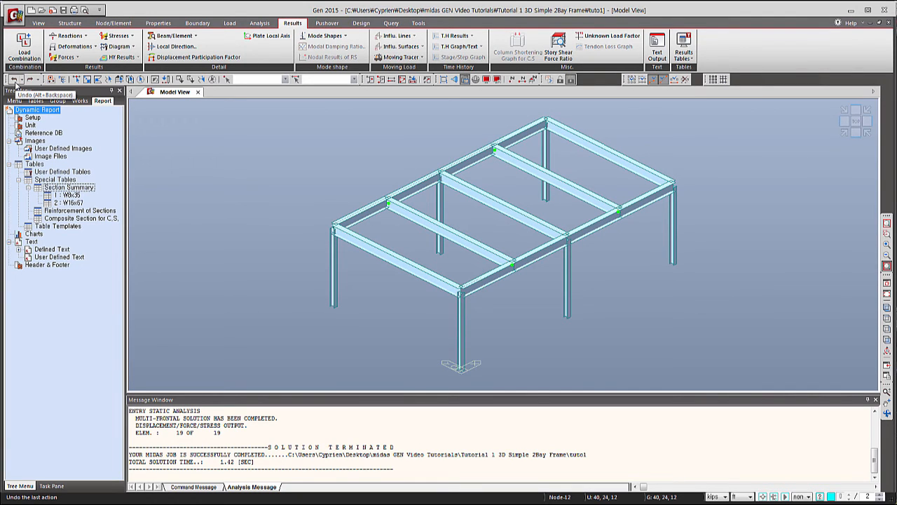
pyautogui.click(23, 47)
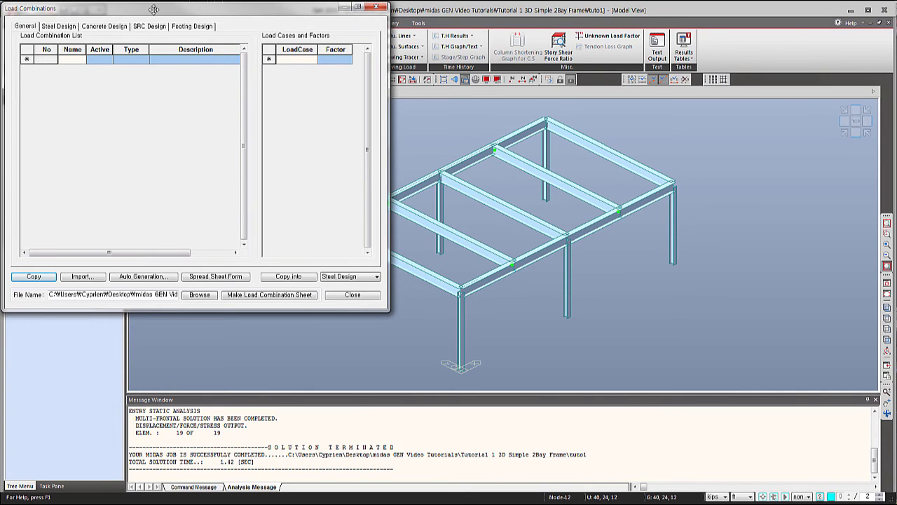
pyautogui.moveTo(155, 7); pyautogui.dragTo(136, 48)
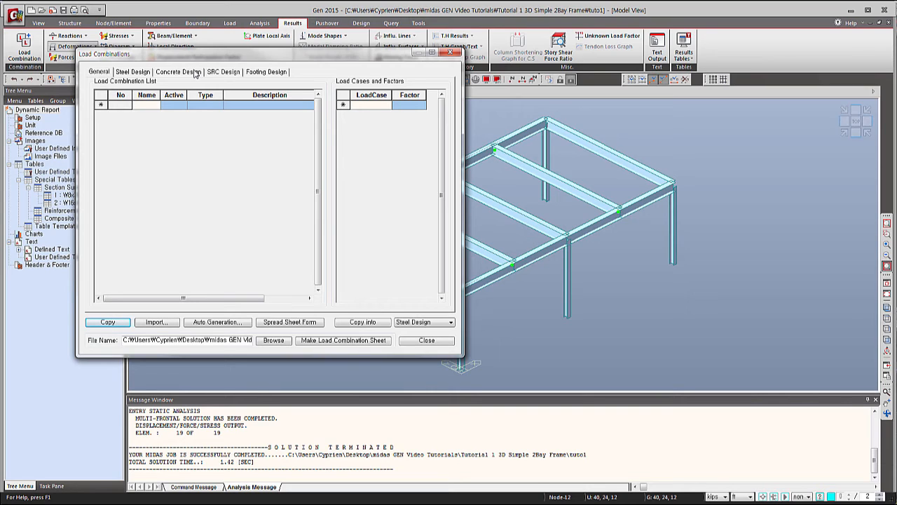
# Look through the load combination lists for steel, concrete, SRC and footing design
pyautogui.click(131, 72)
pyautogui.click(183, 74)
pyautogui.click(214, 74)
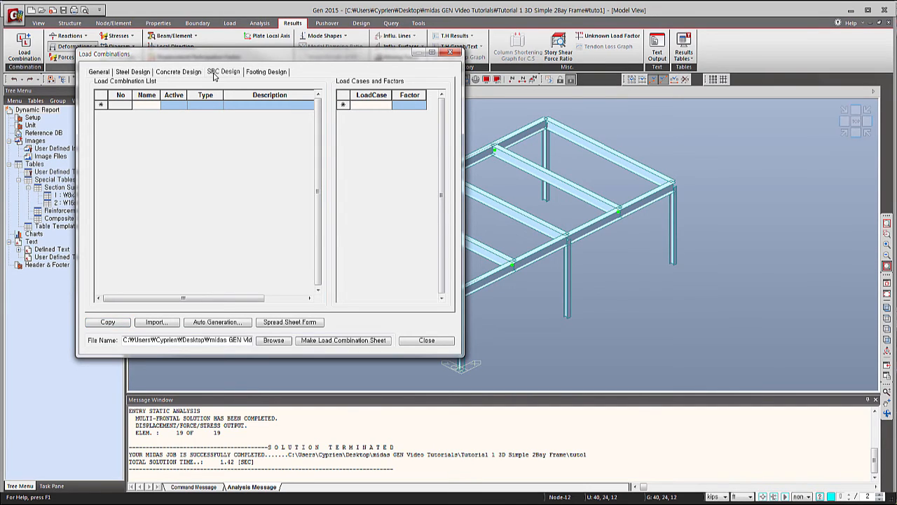
pyautogui.click(256, 73)
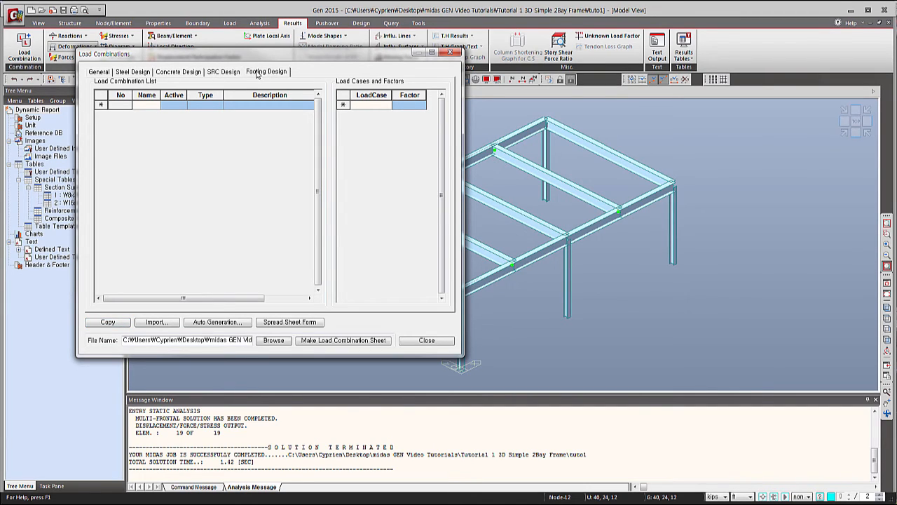
# Create the steel design combination LCB1, active for Strength/Stress, with the description 1.0 DL + 1.0 LL
pyautogui.click(130, 72)
pyautogui.write('L')
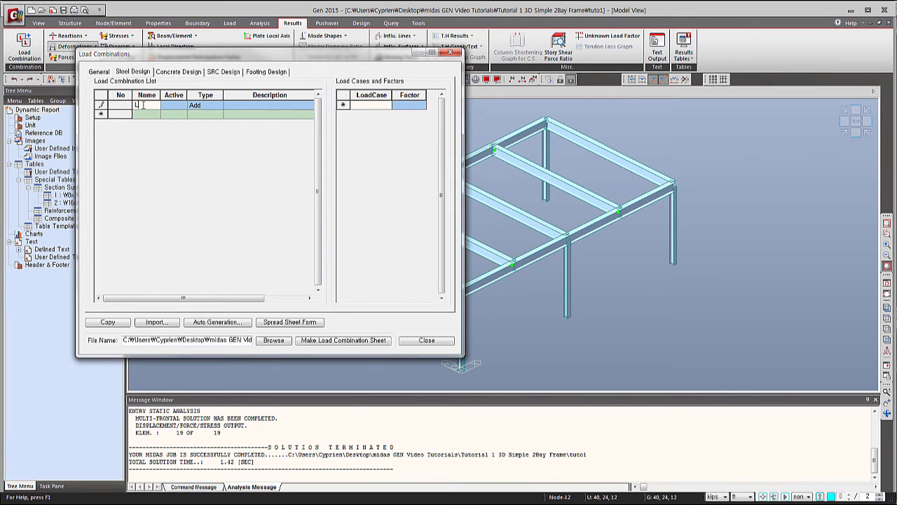
pyautogui.write('CB1')
pyautogui.click(181, 105)
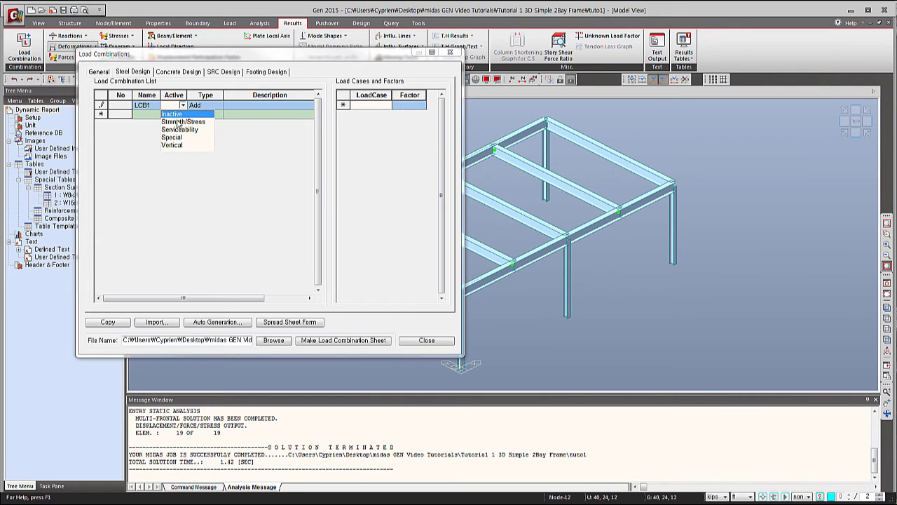
pyautogui.click(181, 122)
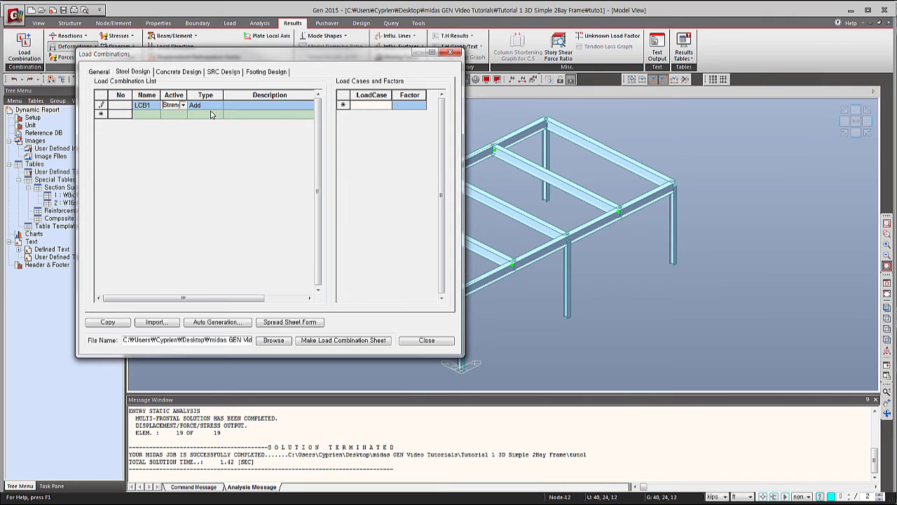
pyautogui.click(268, 105)
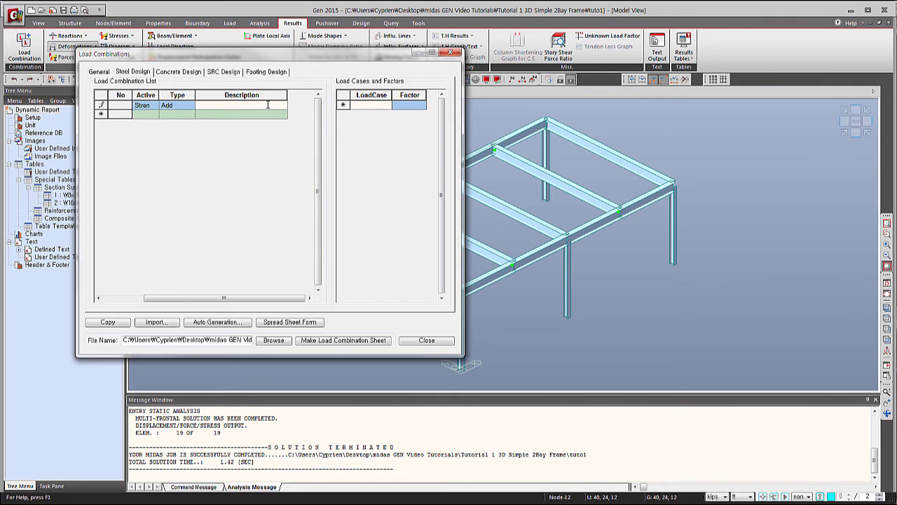
pyautogui.write('1.0 DL + 1.0 LL')
# Add load cases DL and LL to combination LCB1, each with a factor of 1.0
pyautogui.click(387, 104)
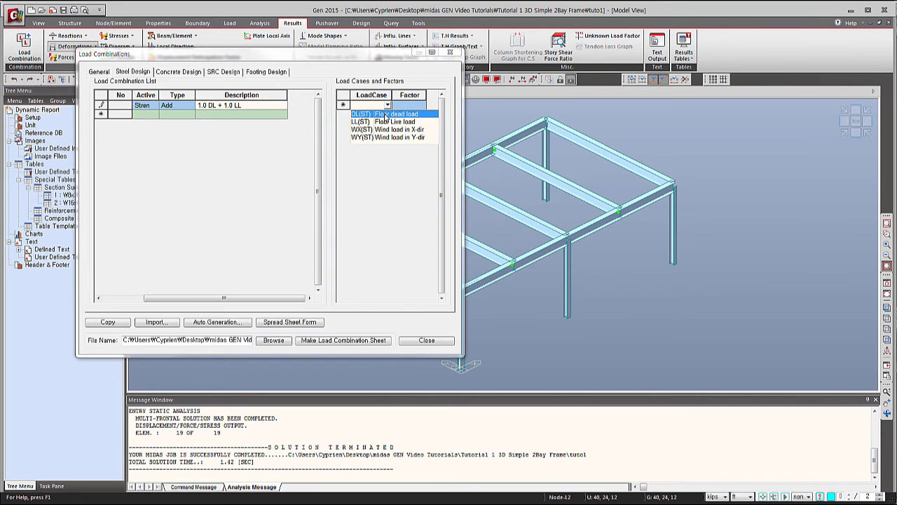
pyautogui.click(385, 114)
pyautogui.click(387, 115)
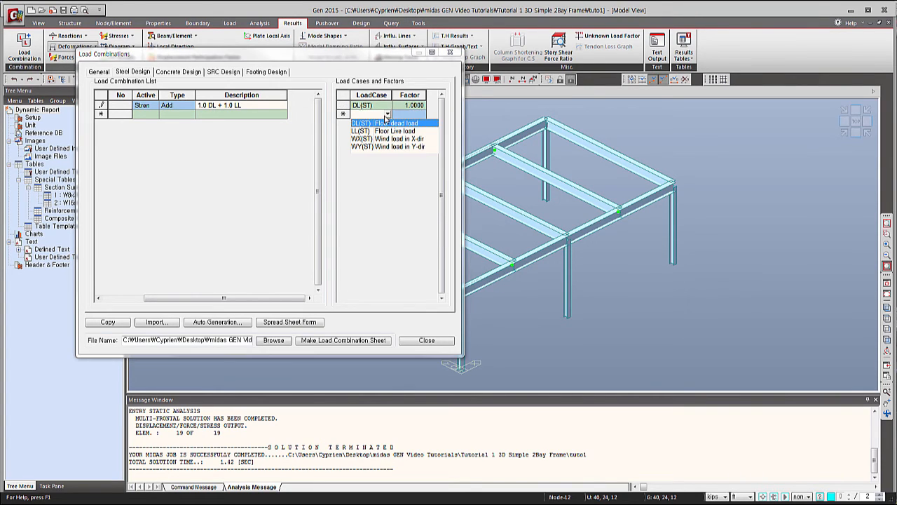
pyautogui.click(385, 132)
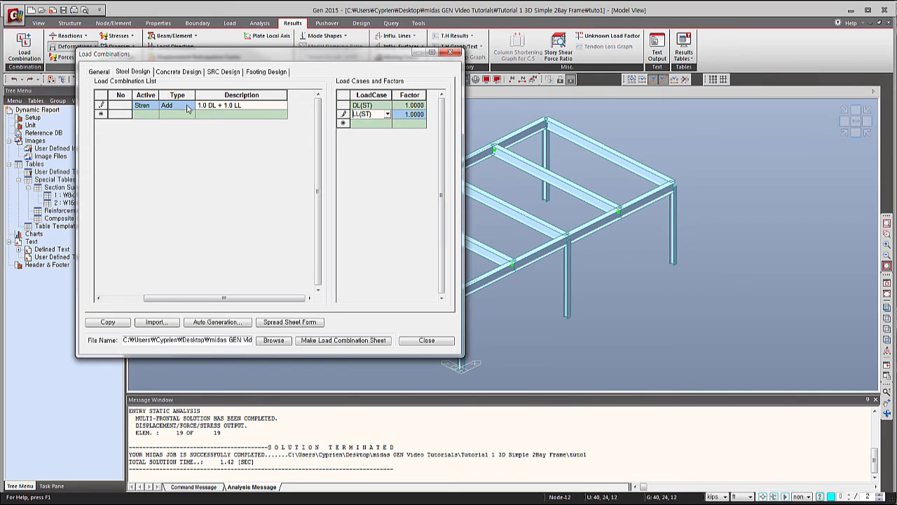
# Create a second steel design combination LCB2, active for Strength/Stress, described as 1.2 DL + 0.5 LL + 1.3 WY
pyautogui.click(149, 116)
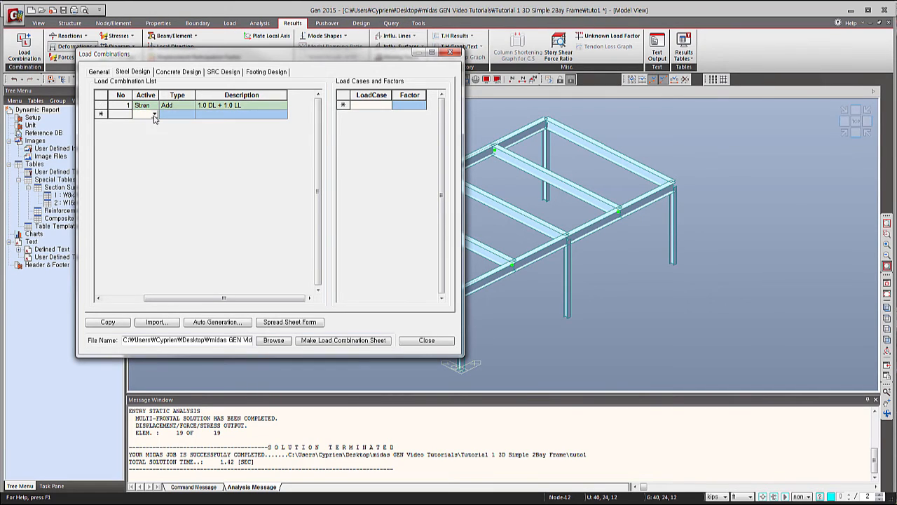
pyautogui.moveTo(180, 299); pyautogui.dragTo(138, 300)
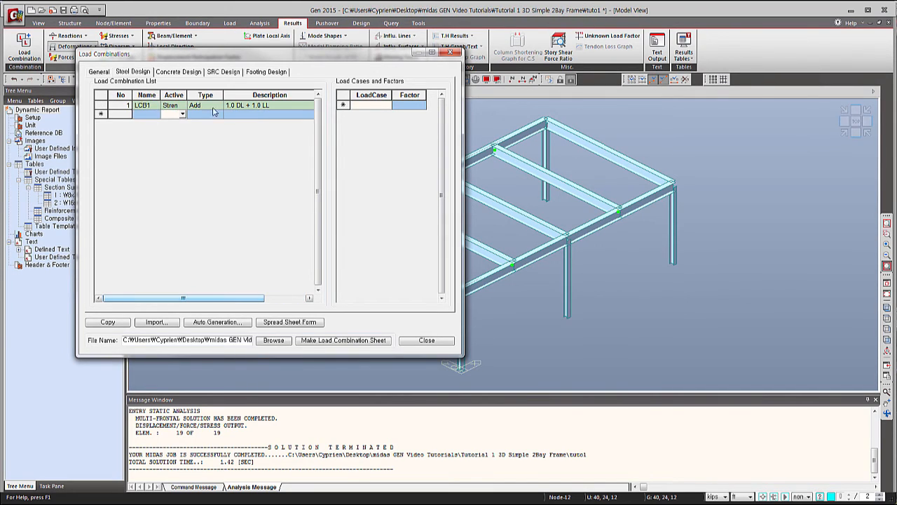
pyautogui.click(149, 116)
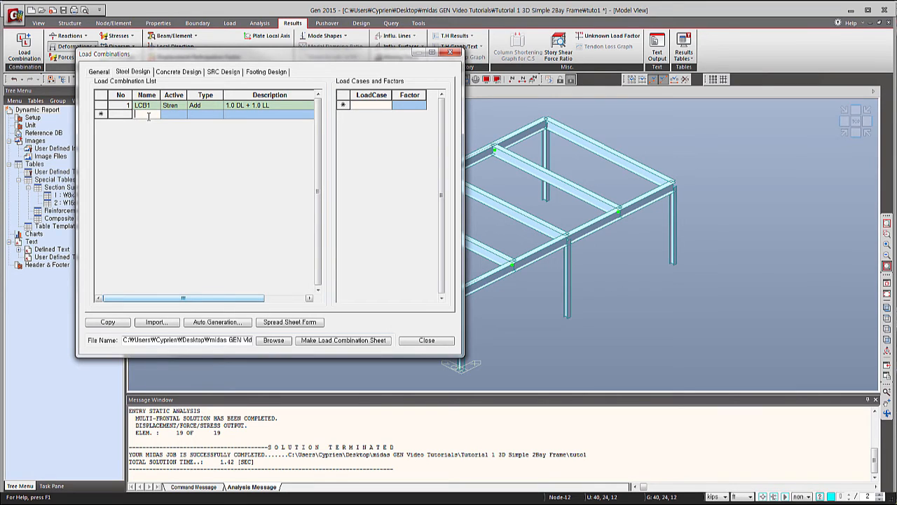
pyautogui.write('LCB2')
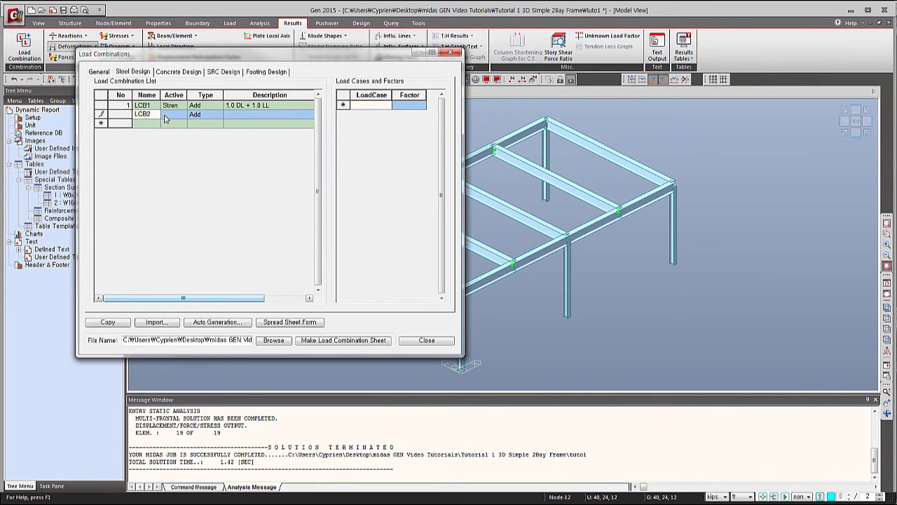
pyautogui.click(183, 115)
pyautogui.click(189, 134)
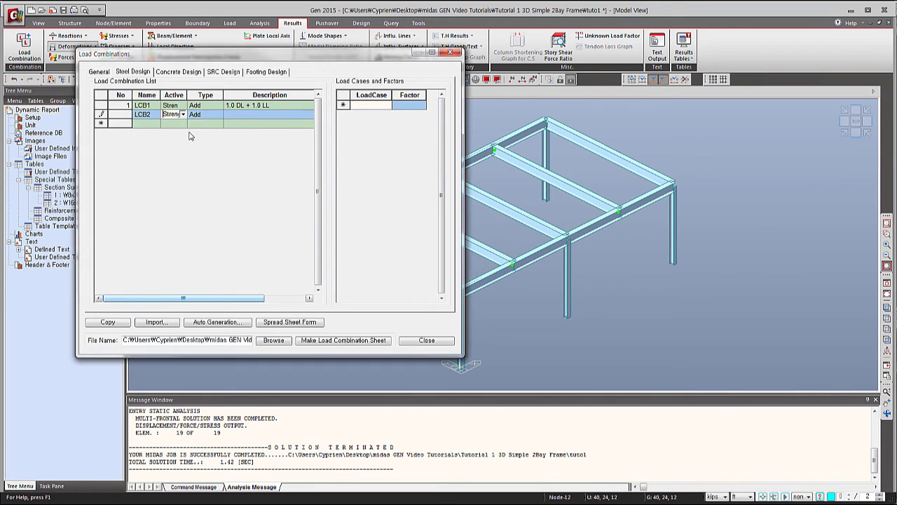
pyautogui.click(248, 114)
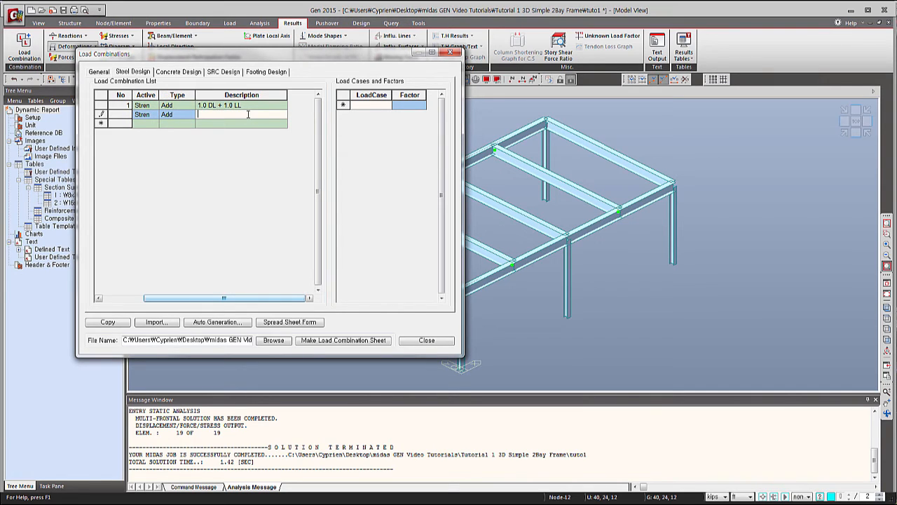
pyautogui.write('1.2 DL + 0.5 LL + 1.3 WY')
# Add load case DL with factor 1.2 and load case LL with factor 0.5 to the second steel design combination
pyautogui.click(389, 105)
pyautogui.click(388, 105)
pyautogui.click(372, 116)
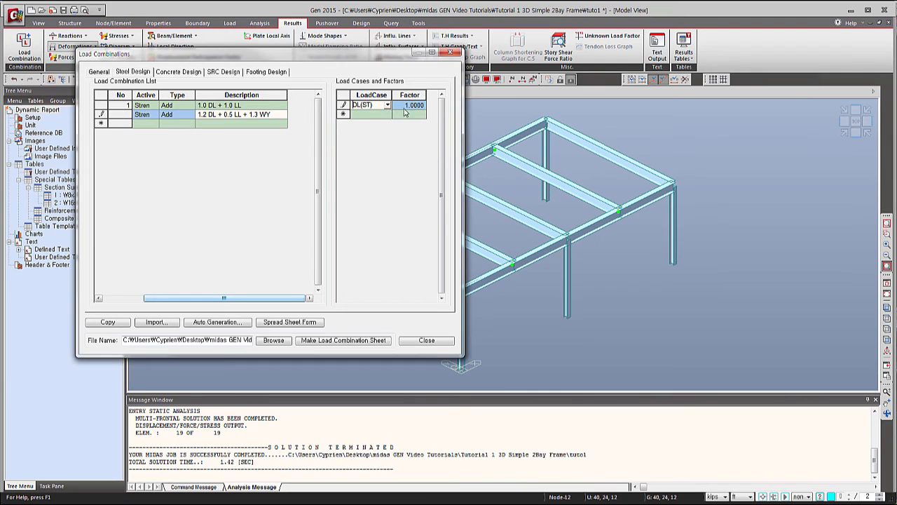
pyautogui.doubleClick(411, 105)
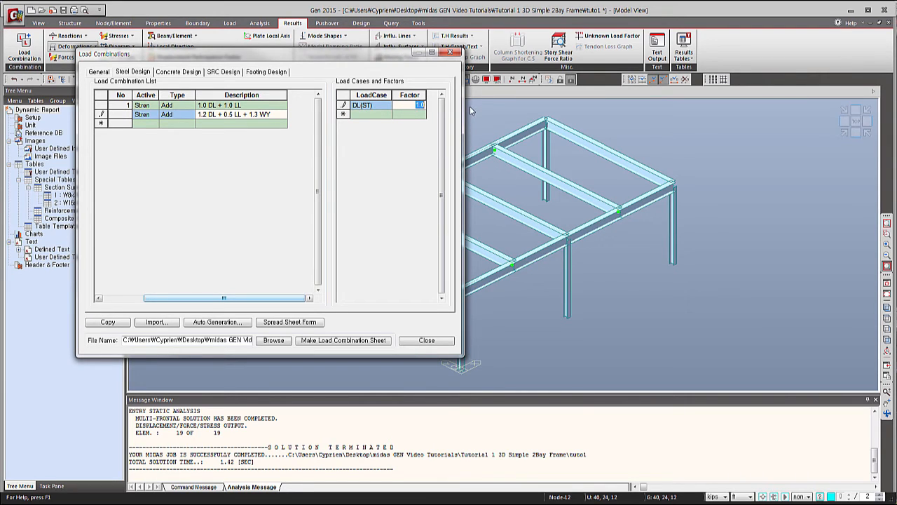
pyautogui.write('1.2')
pyautogui.click(394, 117)
pyautogui.click(373, 127)
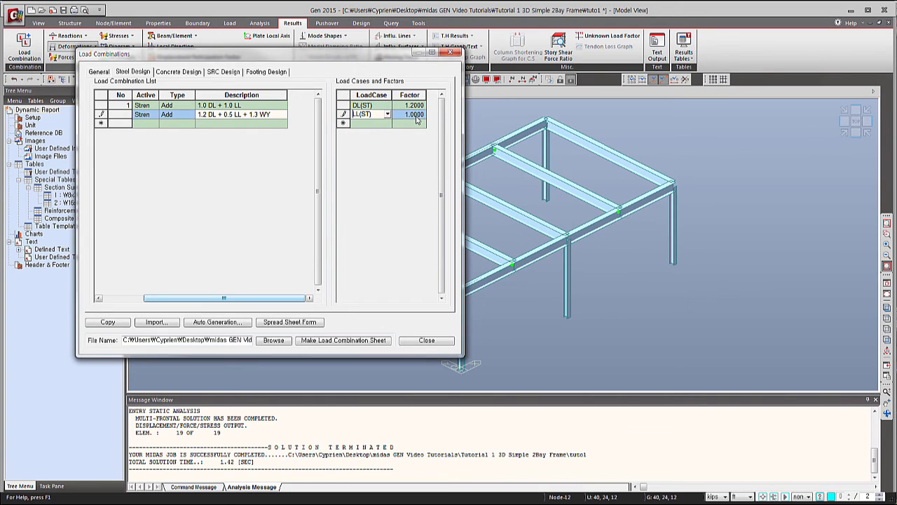
pyautogui.click(417, 117)
pyautogui.write('0')
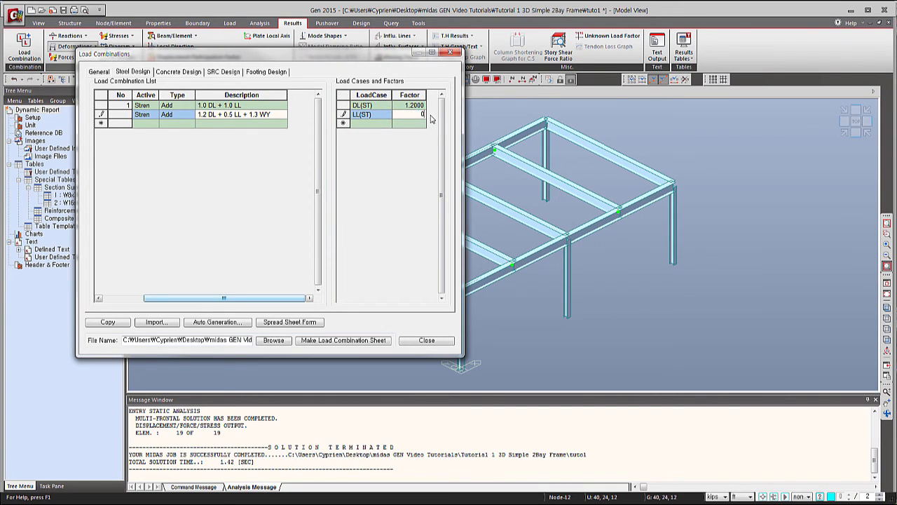
pyautogui.write('.5')
# Add load case WY with factor 1.3 to the second steel design combination and close the load combinations
pyautogui.click(379, 127)
pyautogui.click(387, 125)
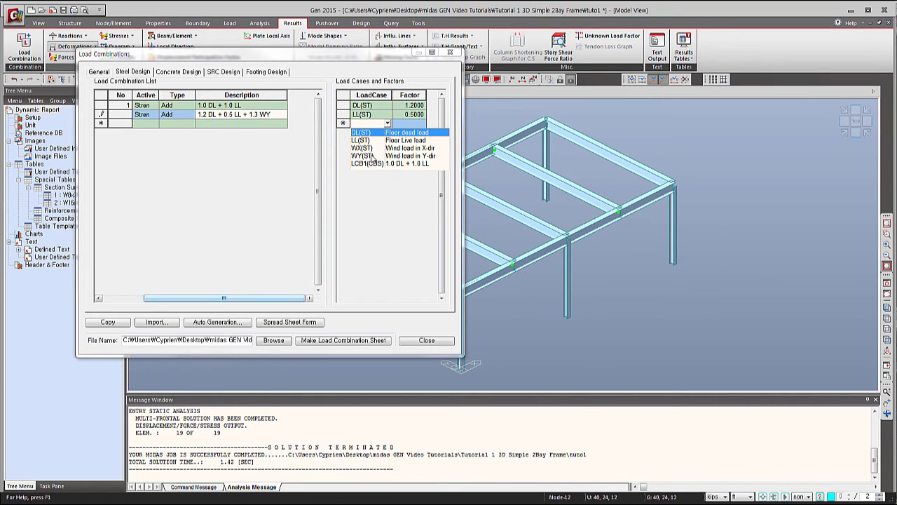
pyautogui.click(372, 155)
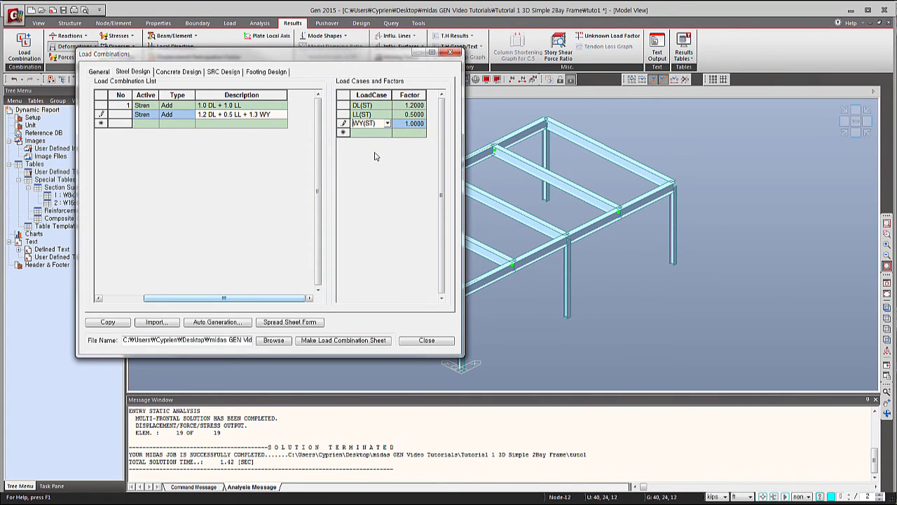
pyautogui.click(420, 125)
pyautogui.write('1.3')
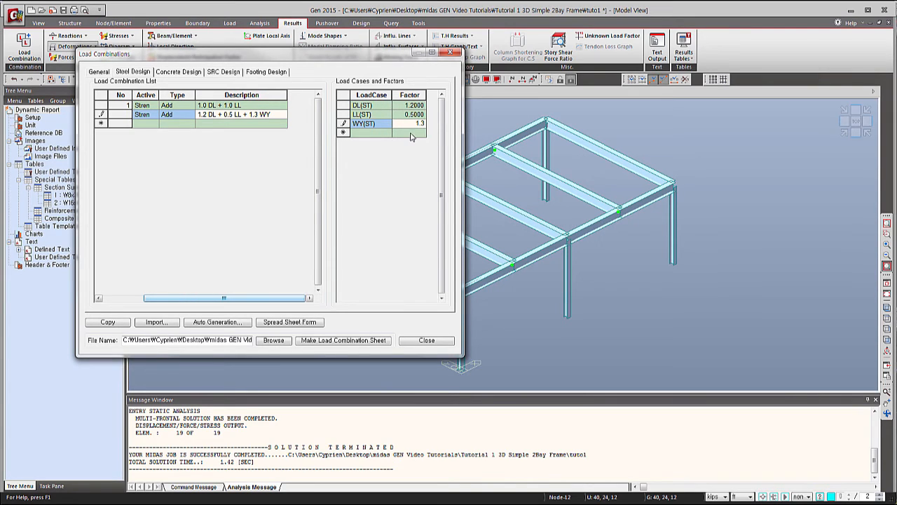
pyautogui.click(418, 134)
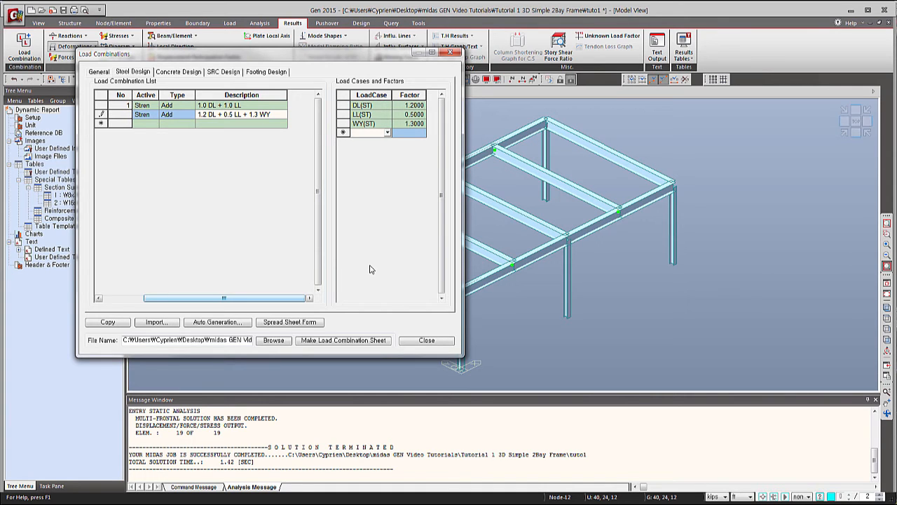
pyautogui.click(412, 340)
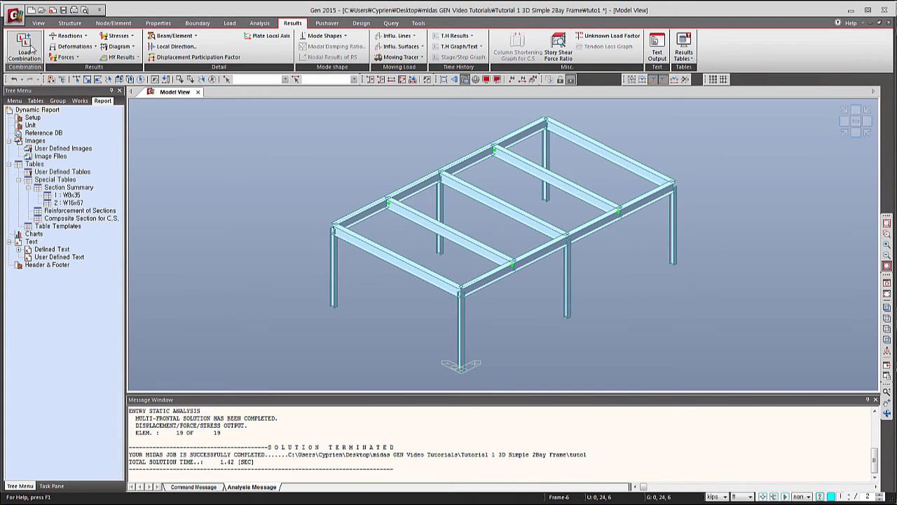
# Display the FZ support reaction forces for combination LCB1 with the legend
pyautogui.click(86, 35)
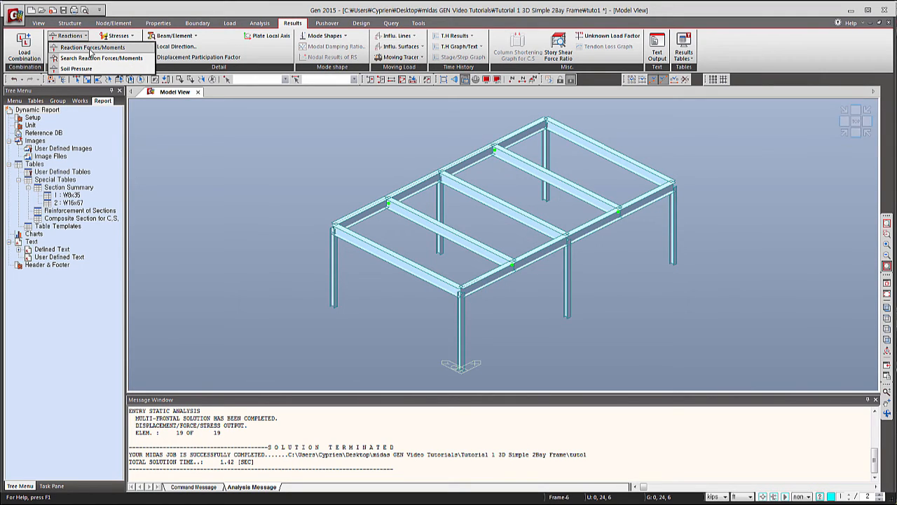
pyautogui.click(91, 47)
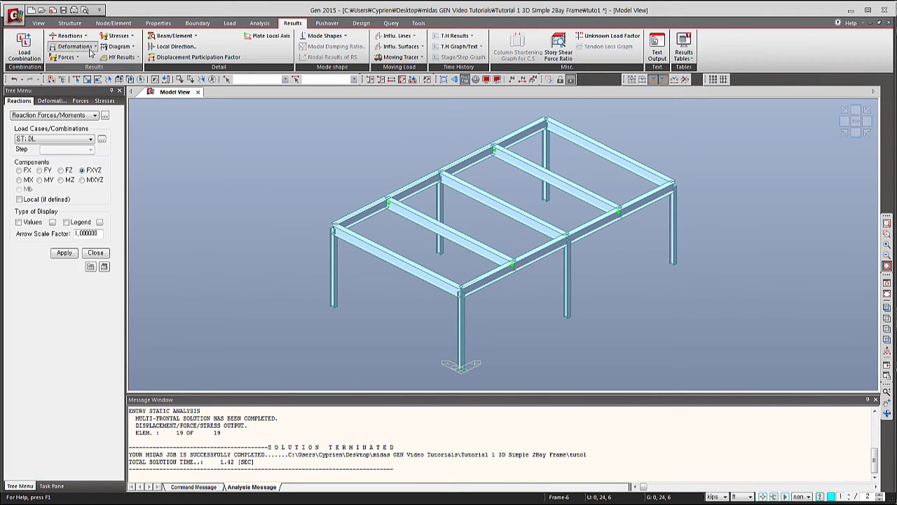
pyautogui.click(74, 139)
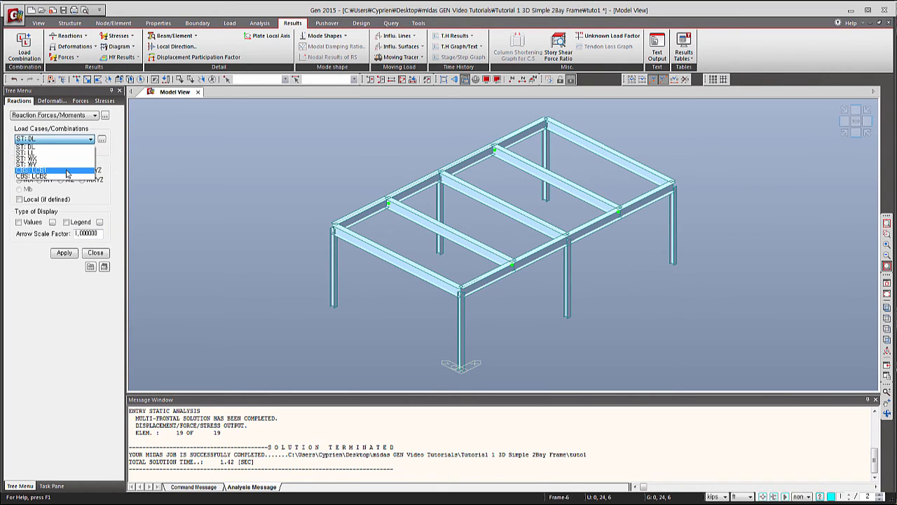
pyautogui.click(68, 172)
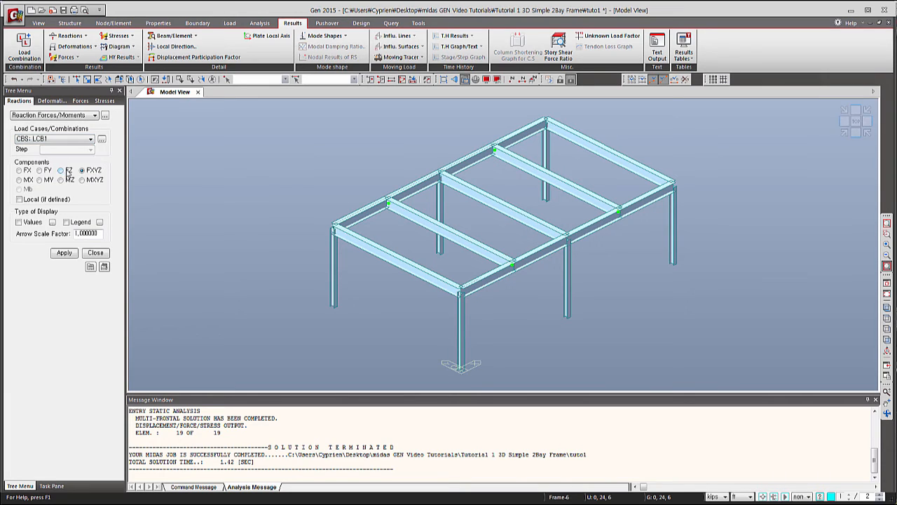
pyautogui.click(61, 170)
pyautogui.click(19, 222)
pyautogui.click(19, 222)
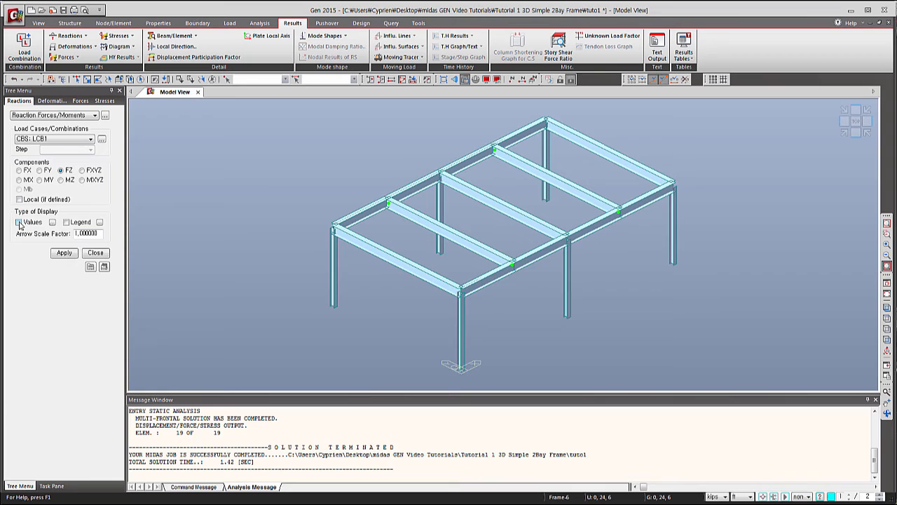
pyautogui.click(66, 222)
pyautogui.click(63, 253)
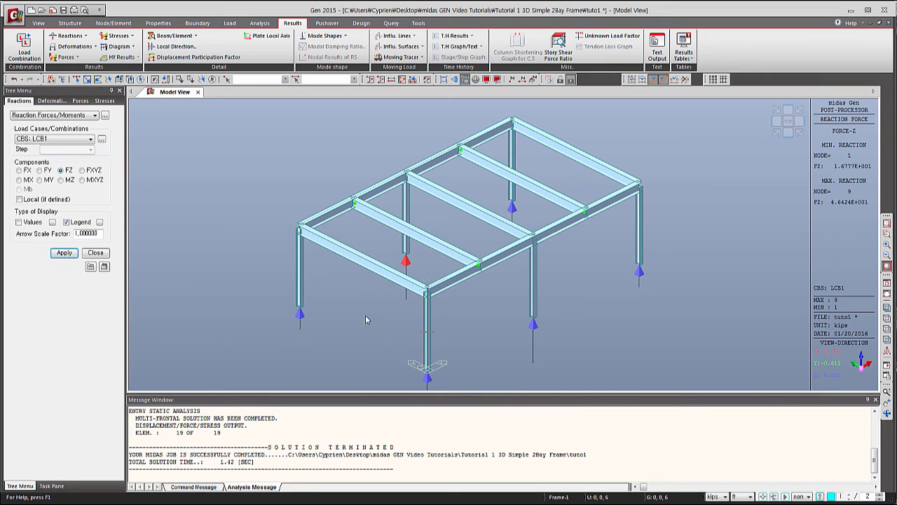
# Add values to the LCB1 reaction display and inspect the reaction details at node 5
pyautogui.click(18, 222)
pyautogui.click(65, 253)
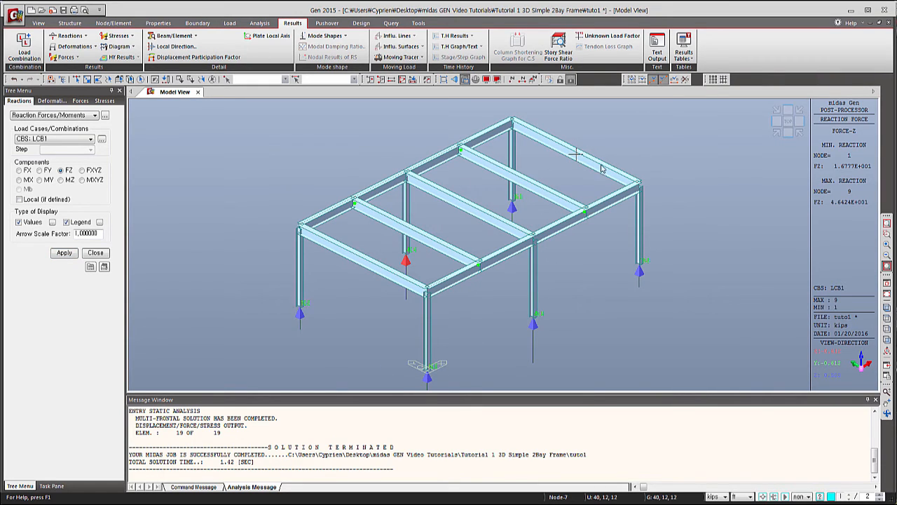
pyautogui.moveTo(637, 293)
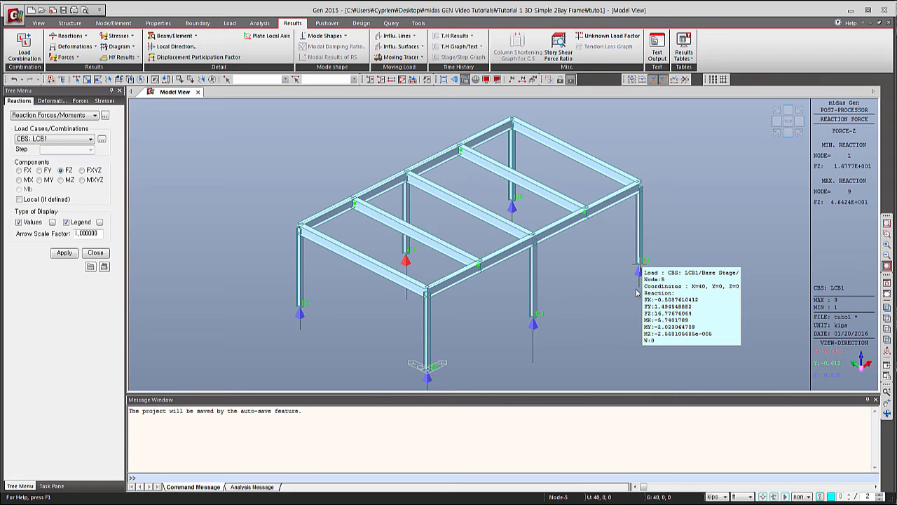
# Search the LCB1 reaction forces and moments at node 3, the base of the front middle column
pyautogui.click(59, 116)
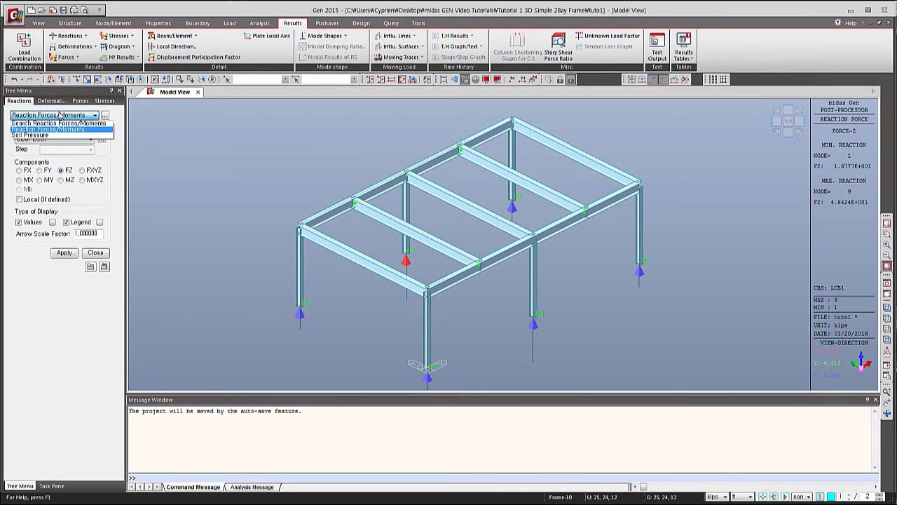
pyautogui.click(61, 124)
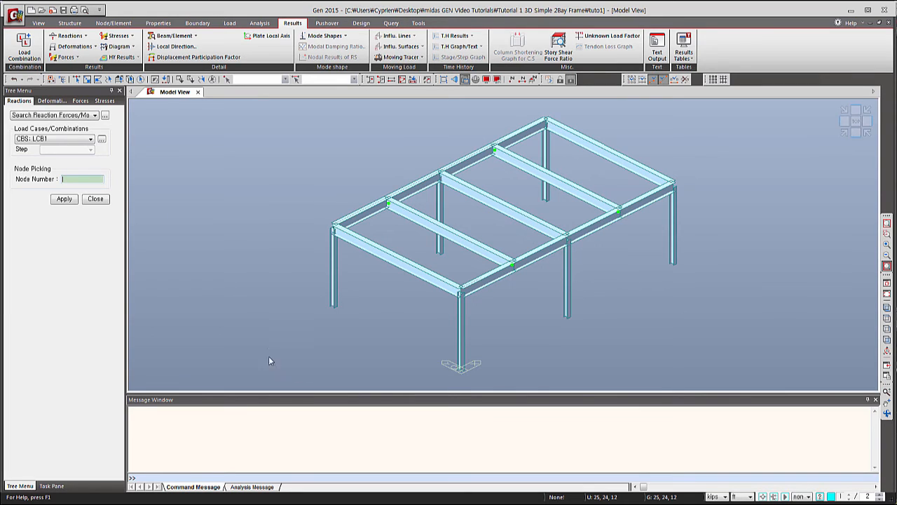
pyautogui.click(567, 315)
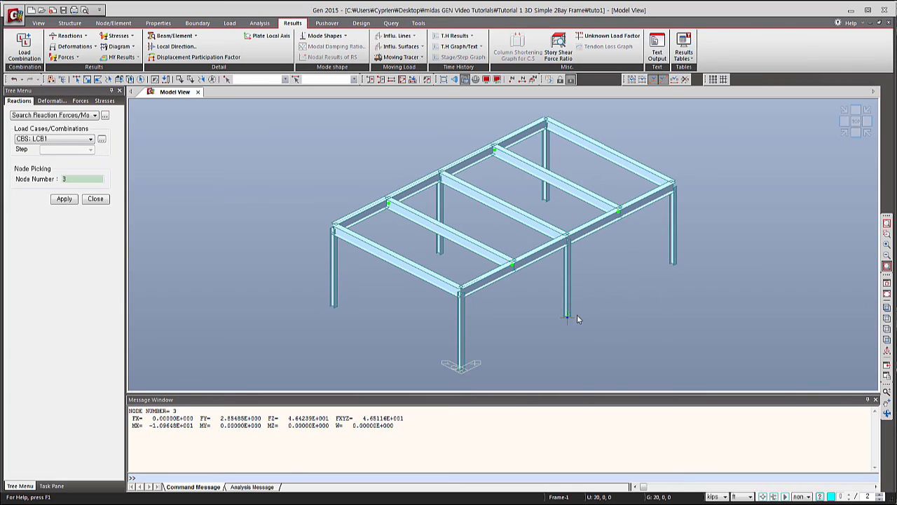
pyautogui.moveTo(547, 315)
# Open the reaction results table with only combination LCB1 activated for nodes 1to16
pyautogui.click(683, 49)
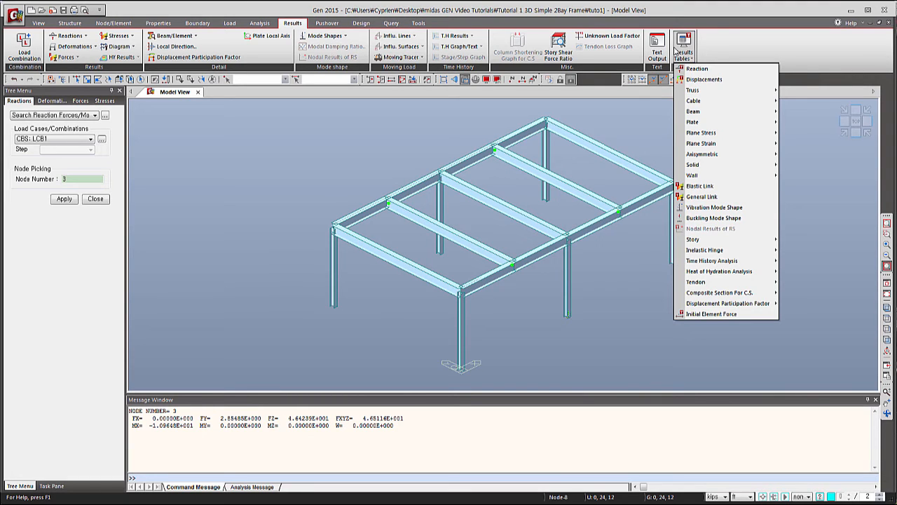
pyautogui.click(698, 68)
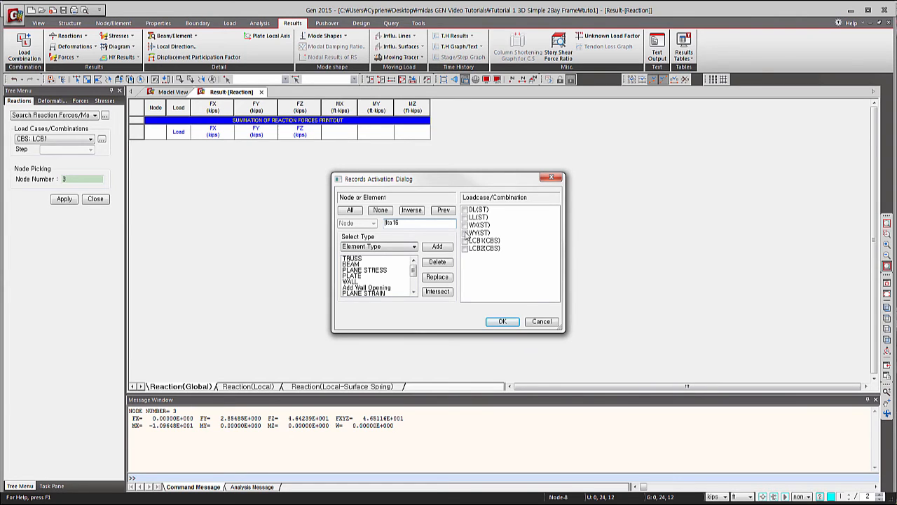
pyautogui.click(465, 241)
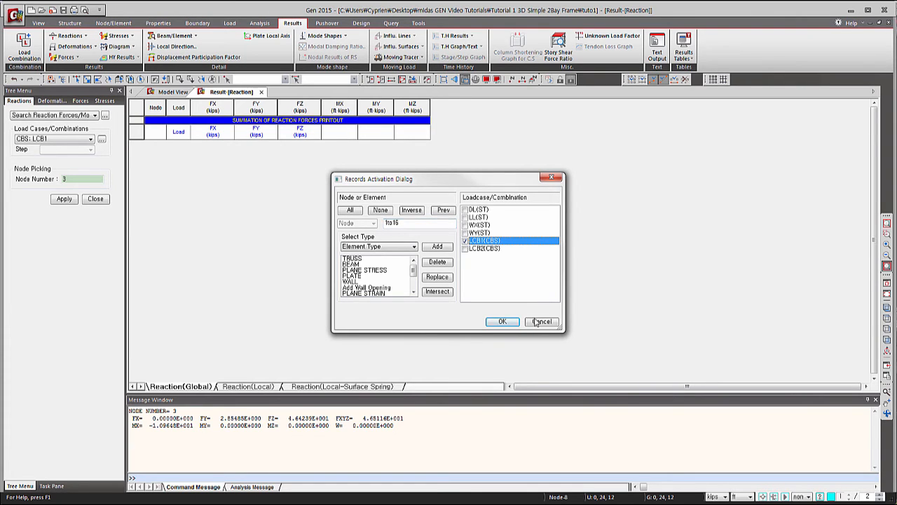
pyautogui.click(502, 322)
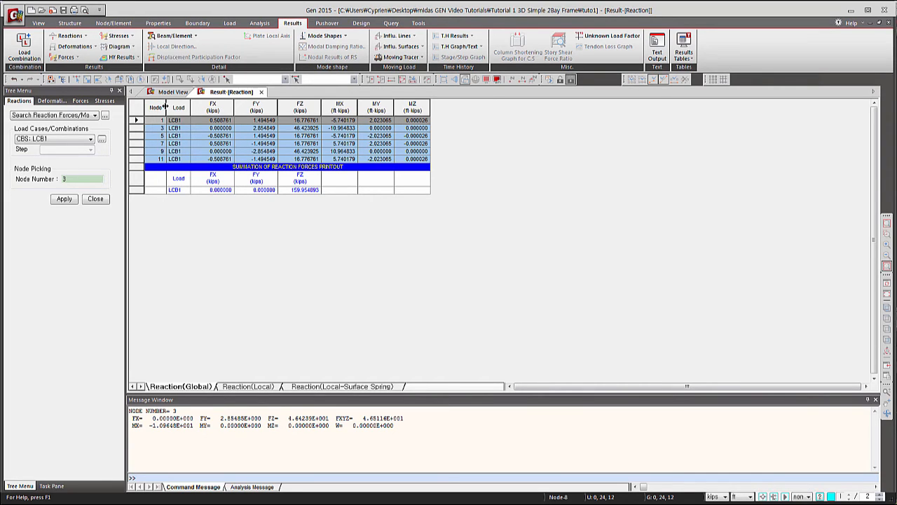
# Plot the table's columns from Node through FZ as a web chart indexed by node, and maximize the graph view
pyautogui.moveTo(160, 107); pyautogui.dragTo(295, 109)
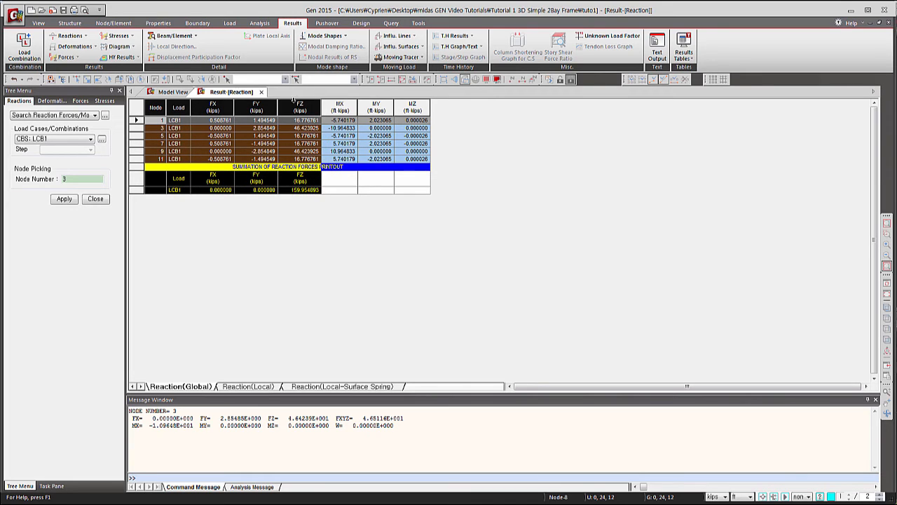
pyautogui.rightClick(299, 103)
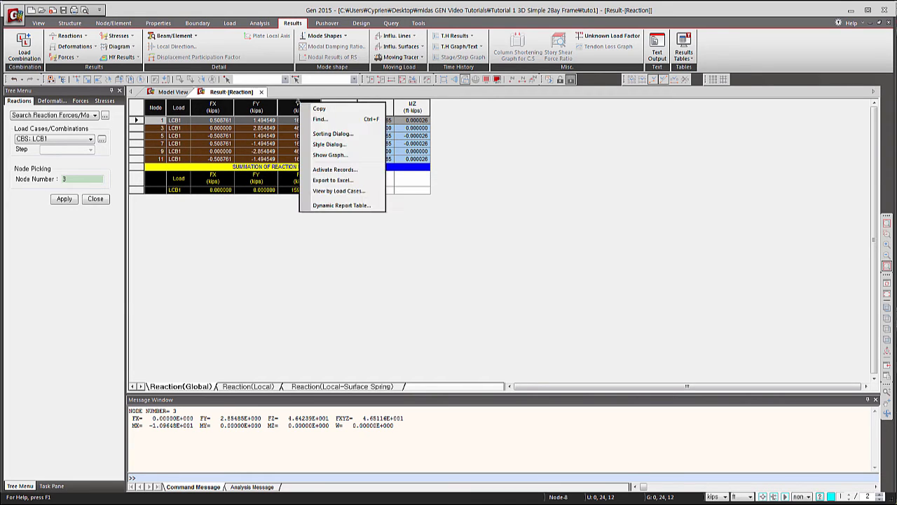
pyautogui.click(330, 155)
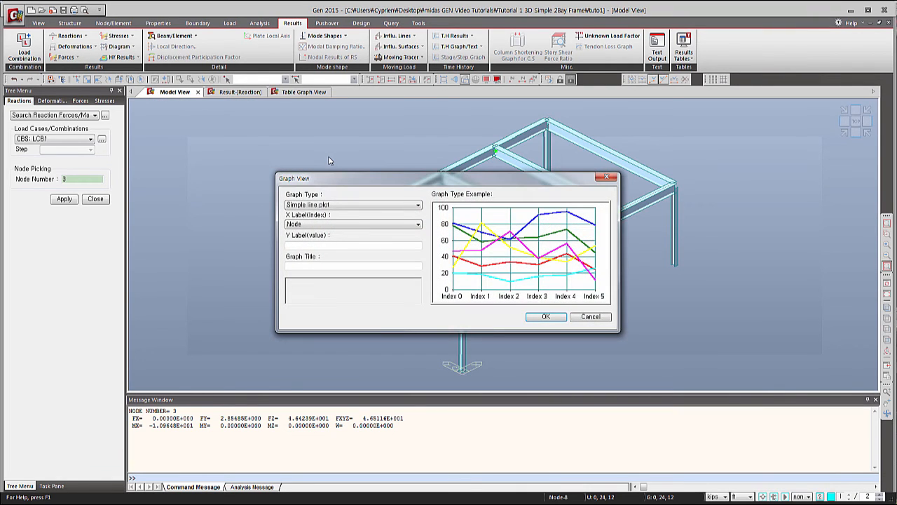
pyautogui.click(335, 204)
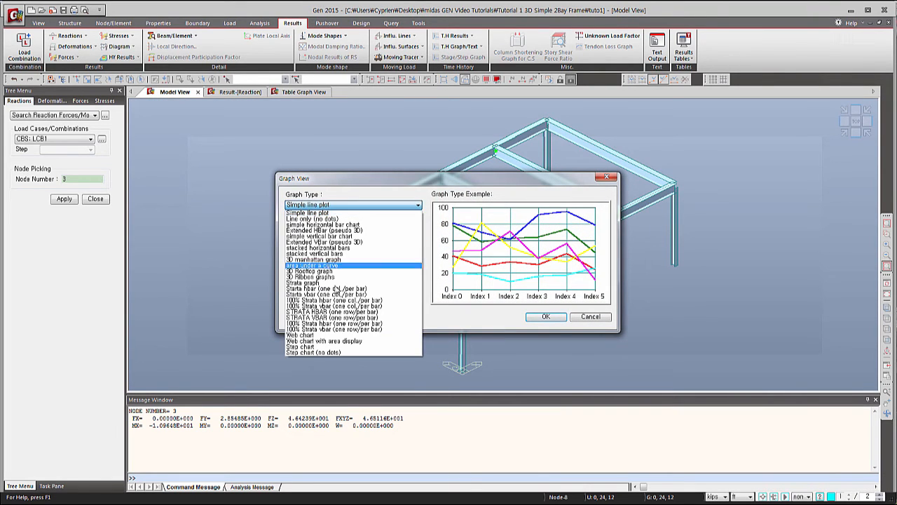
pyautogui.click(322, 335)
pyautogui.click(324, 225)
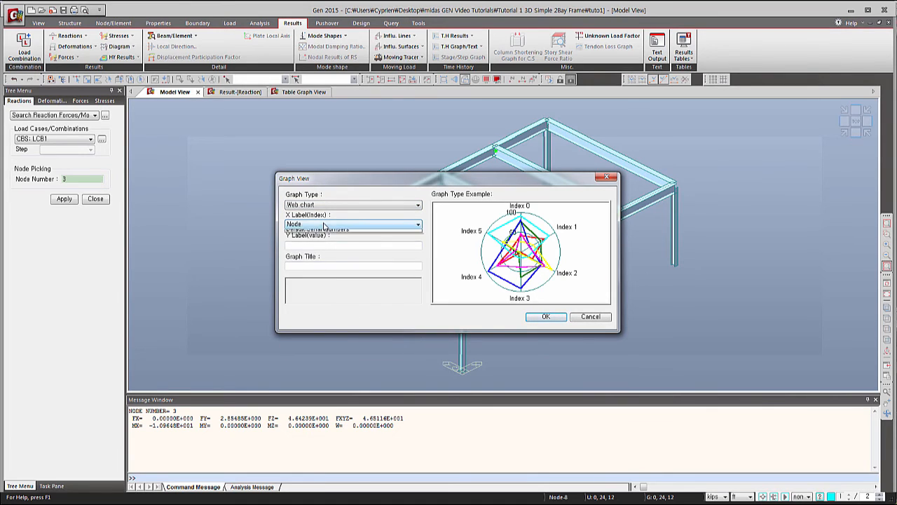
pyautogui.click(312, 232)
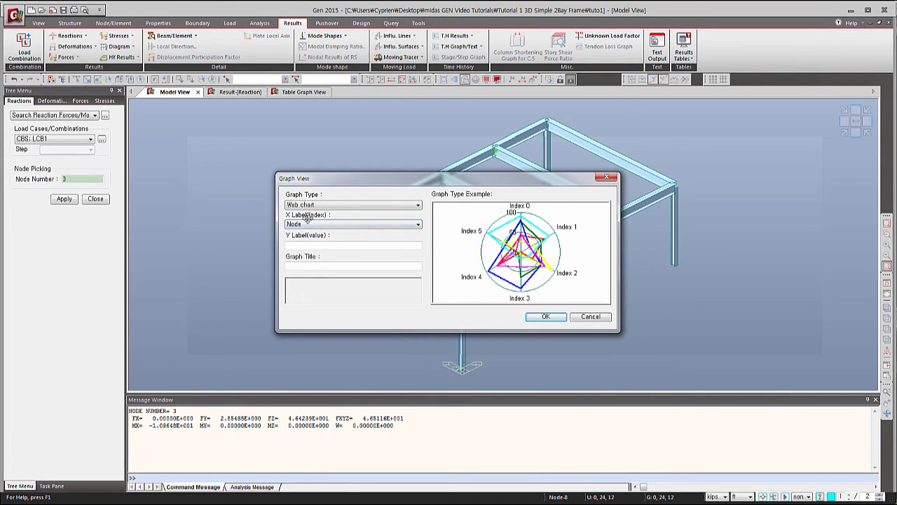
pyautogui.click(554, 318)
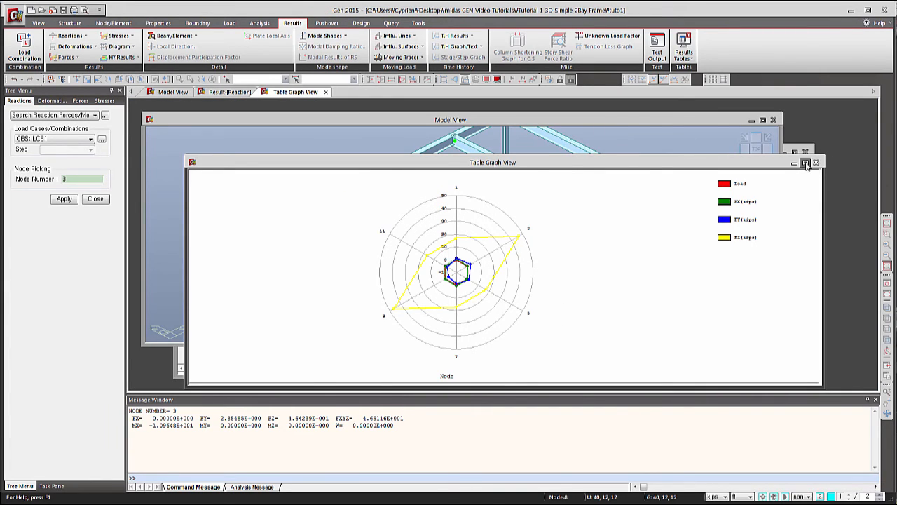
pyautogui.click(805, 164)
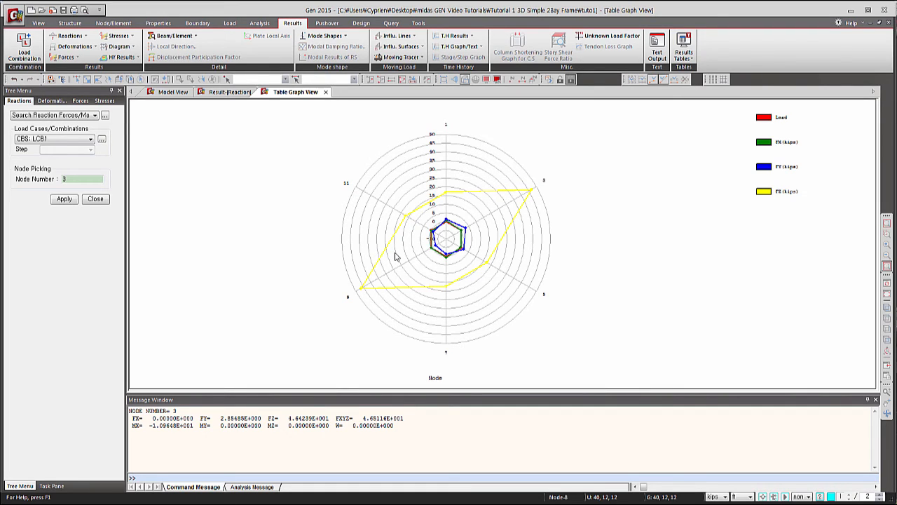
# Close the reaction graph and results table, and toggle the frame's hidden-surface display off and back on
pyautogui.click(326, 92)
pyautogui.click(262, 92)
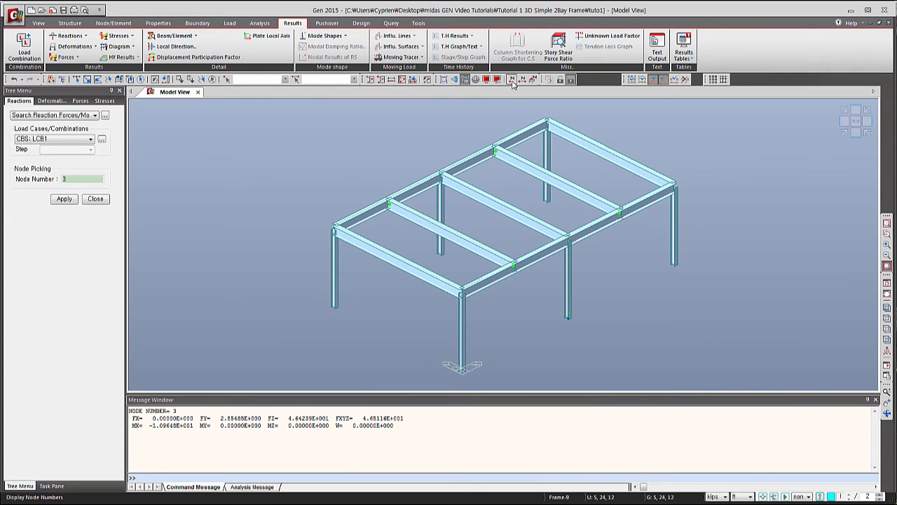
pyautogui.click(464, 83)
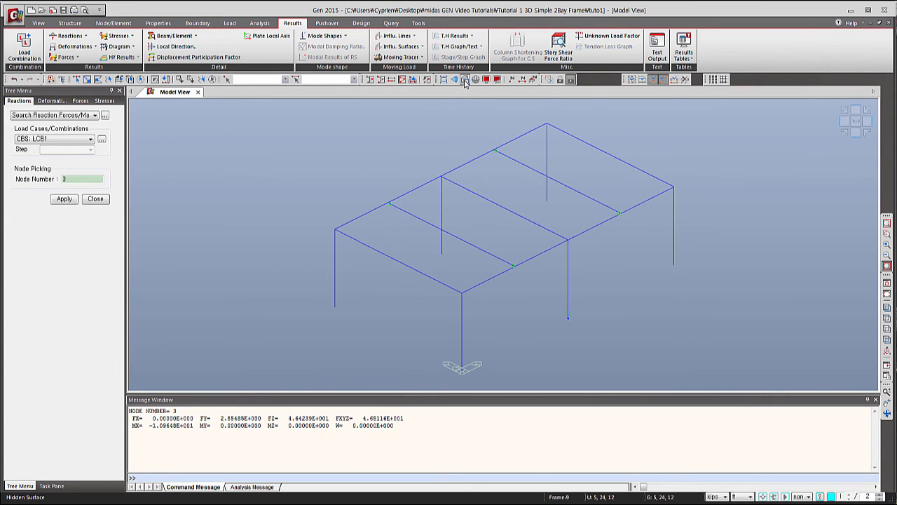
pyautogui.click(465, 82)
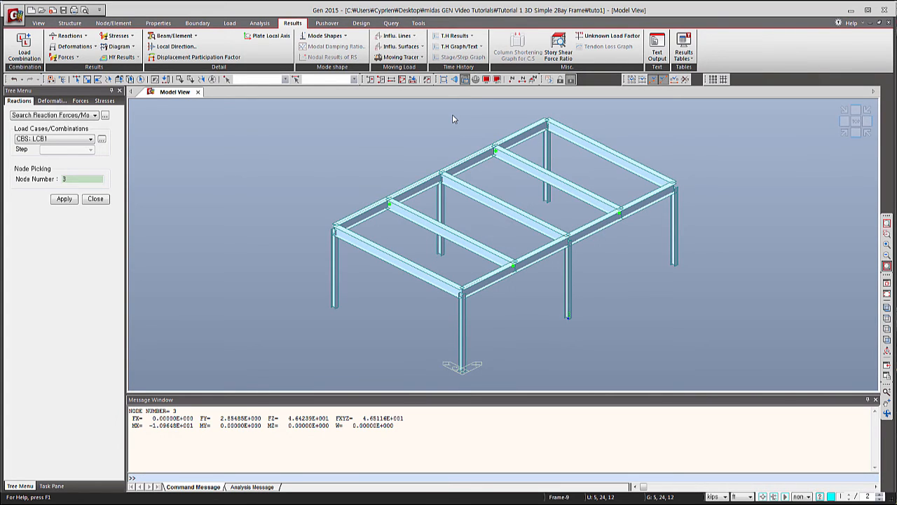
# Display the frame's deformed shape for load case DL using the DXYZ component, with the undeformed shape overlaid
pyautogui.click(74, 46)
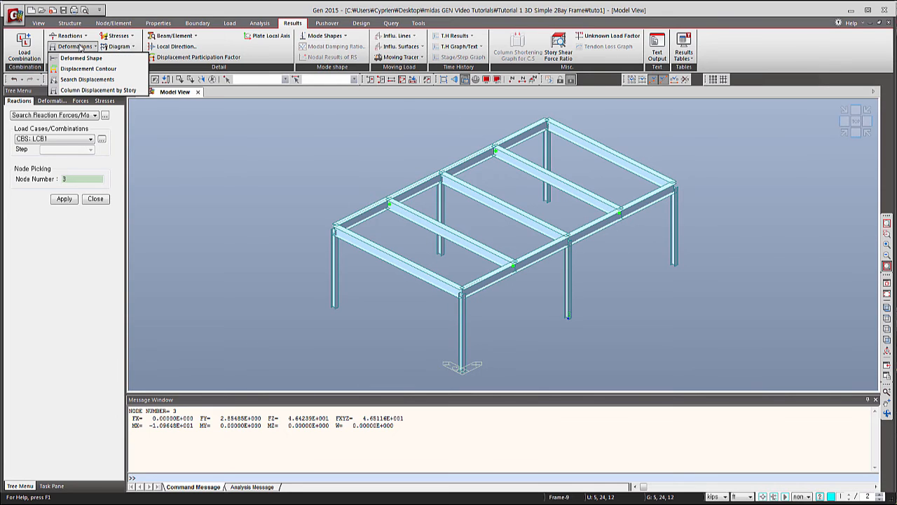
pyautogui.click(79, 58)
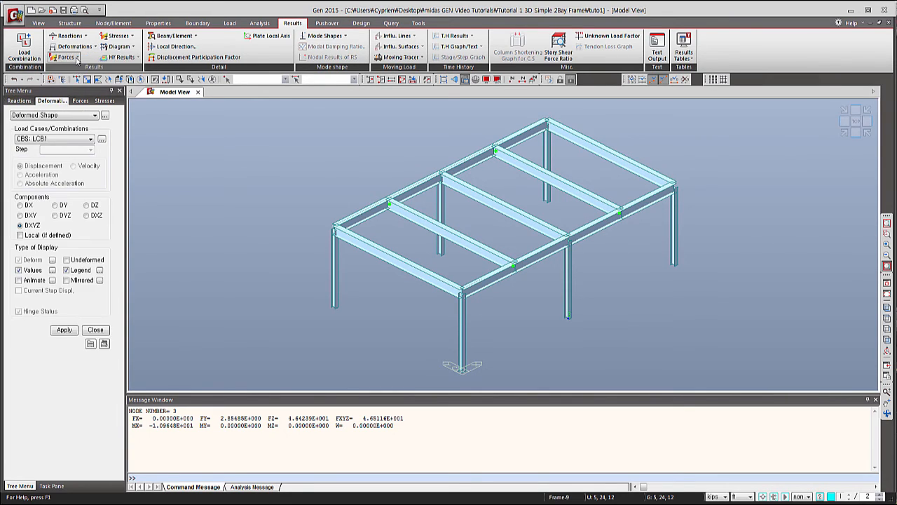
pyautogui.click(77, 141)
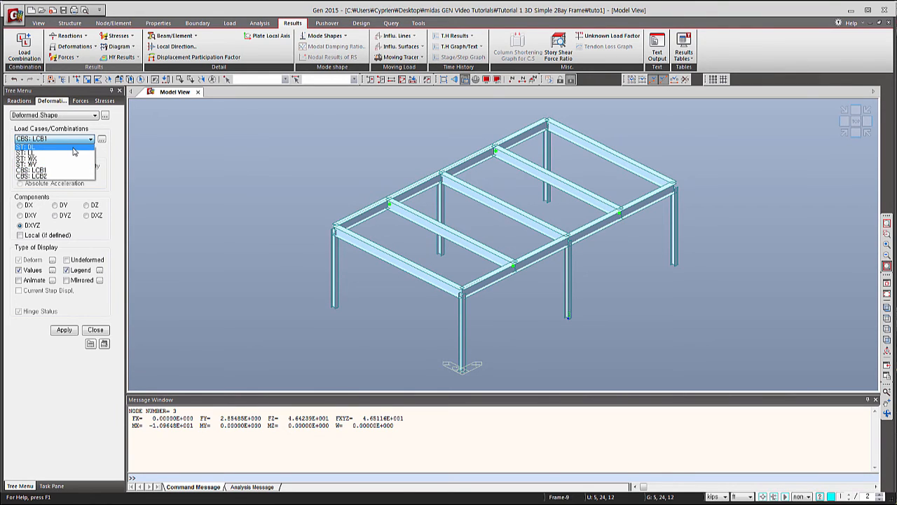
pyautogui.click(74, 148)
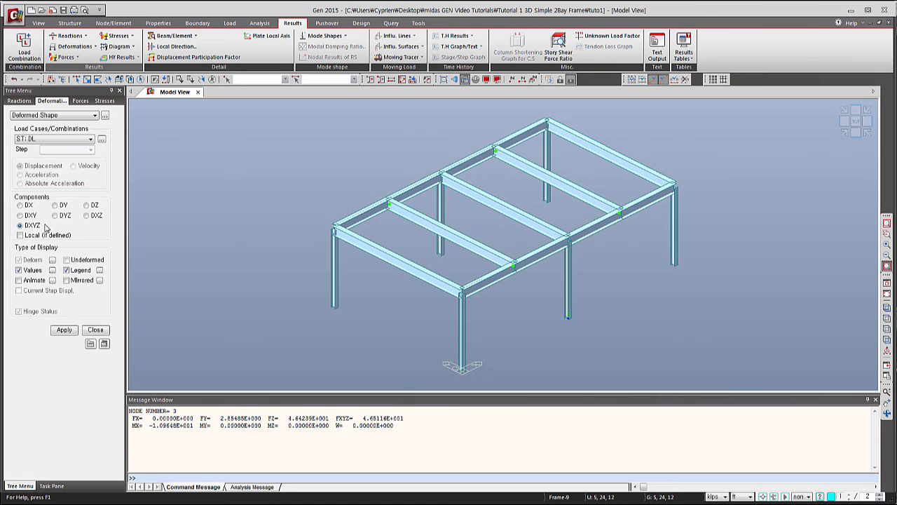
pyautogui.click(67, 260)
pyautogui.click(63, 331)
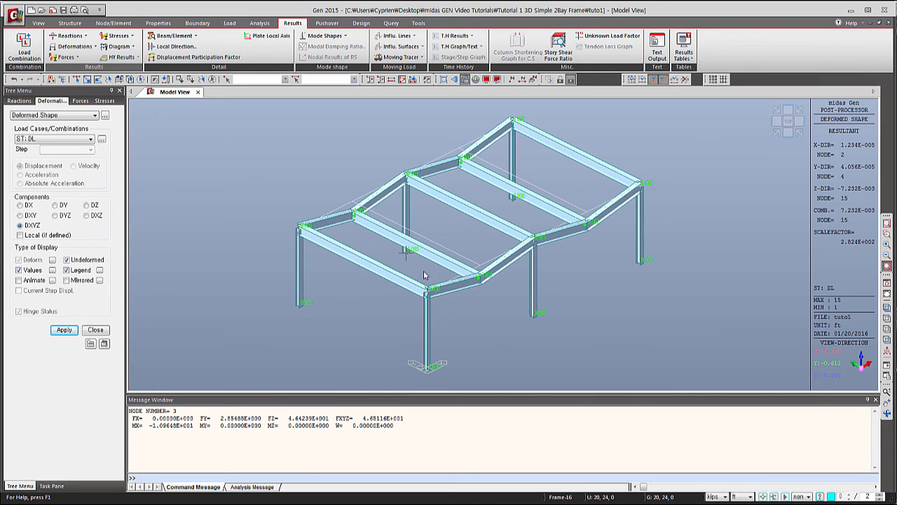
pyautogui.moveTo(406, 279)
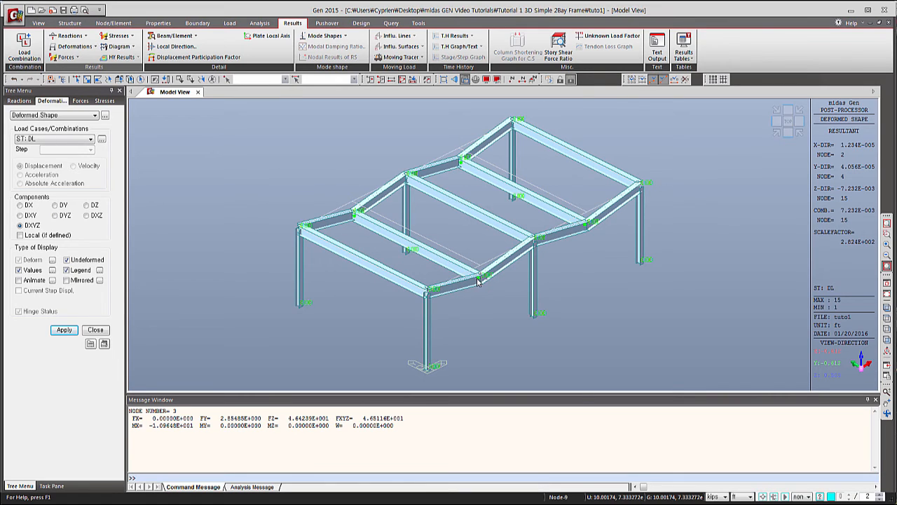
pyautogui.moveTo(512, 310)
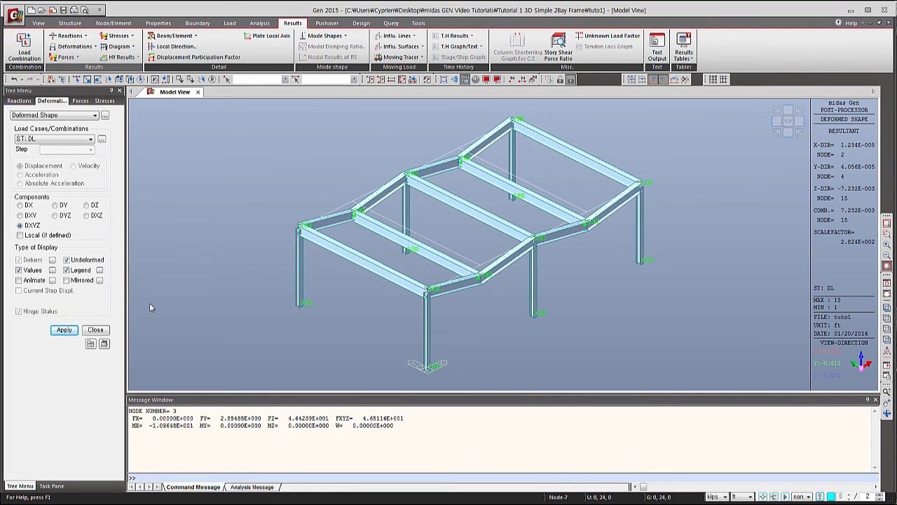
# Change the deformed shape's deformation type to Real Deform and inspect the frame's members
pyautogui.click(53, 260)
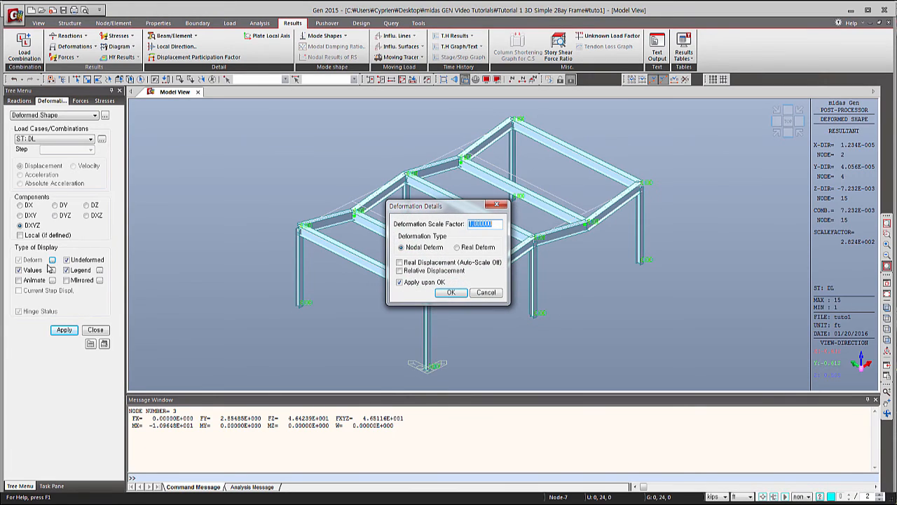
pyautogui.click(459, 249)
pyautogui.click(442, 292)
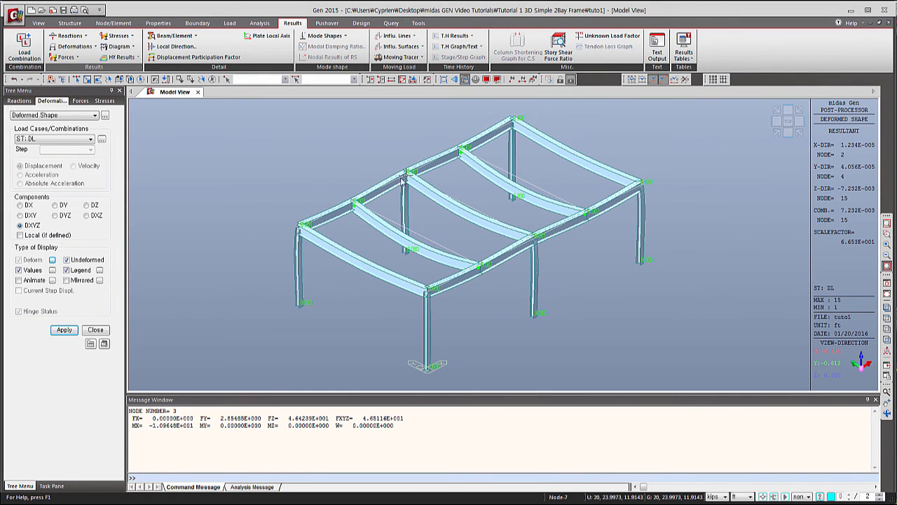
pyautogui.moveTo(325, 198)
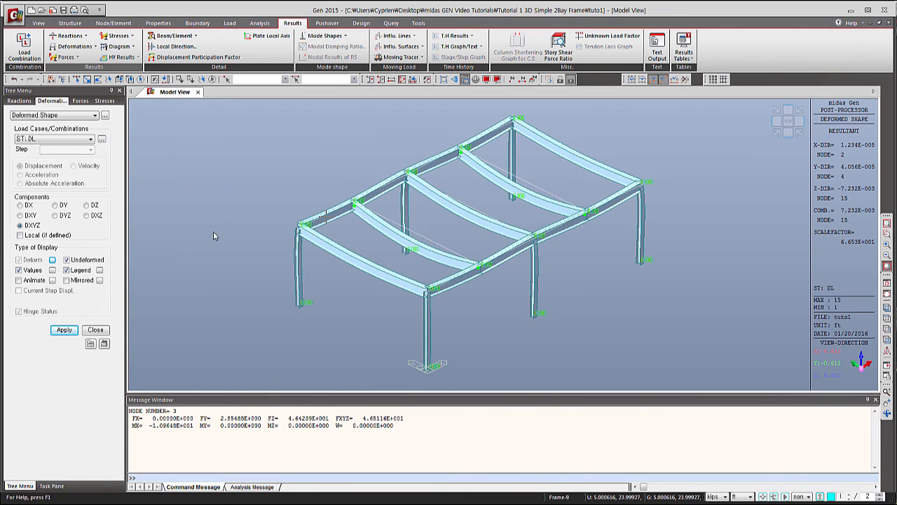
# Set the deformation scale factor of the deformed shape to 5
pyautogui.click(52, 260)
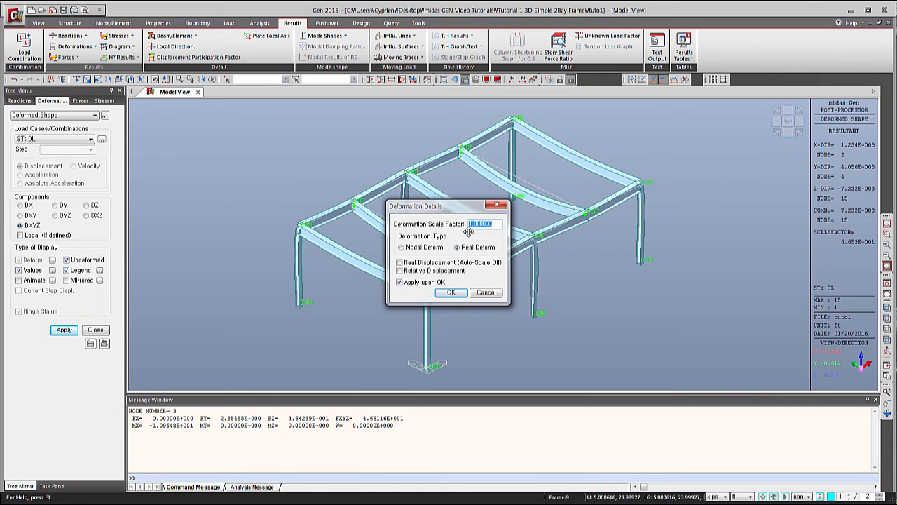
pyautogui.write('5')
pyautogui.click(451, 293)
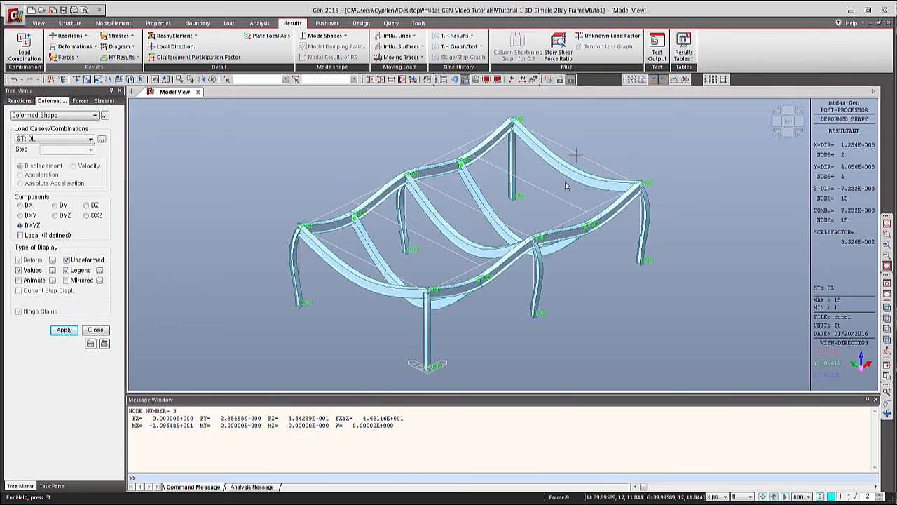
pyautogui.moveTo(554, 187)
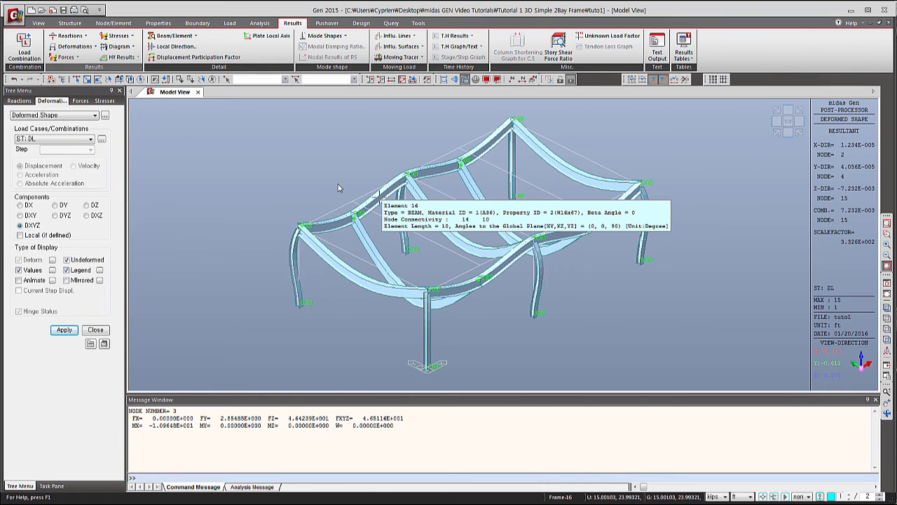
# Search the displacements under load case WY at nodes 2, 13 and 4 along the front roof beam
pyautogui.click(61, 117)
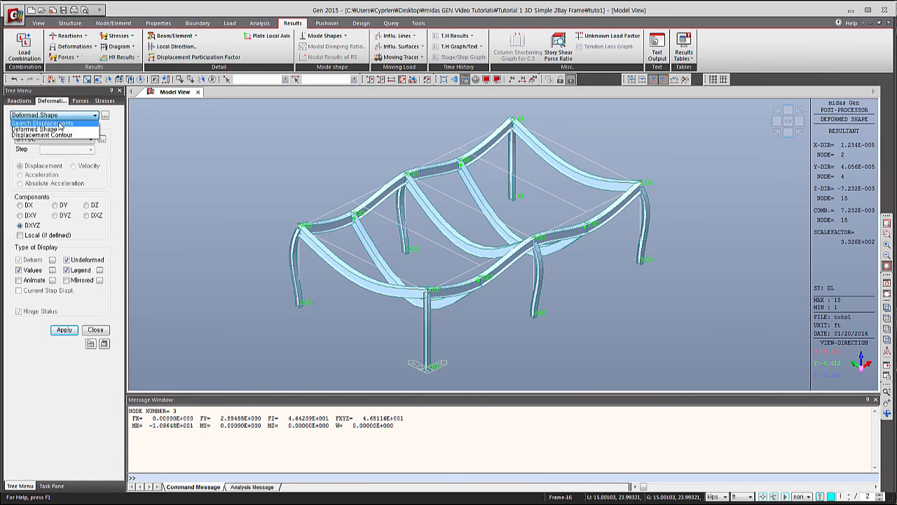
pyautogui.click(59, 123)
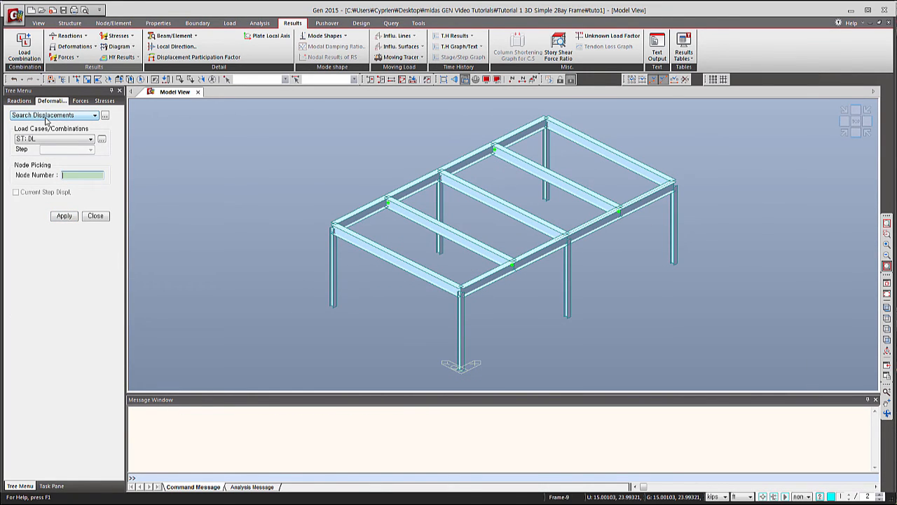
pyautogui.click(50, 143)
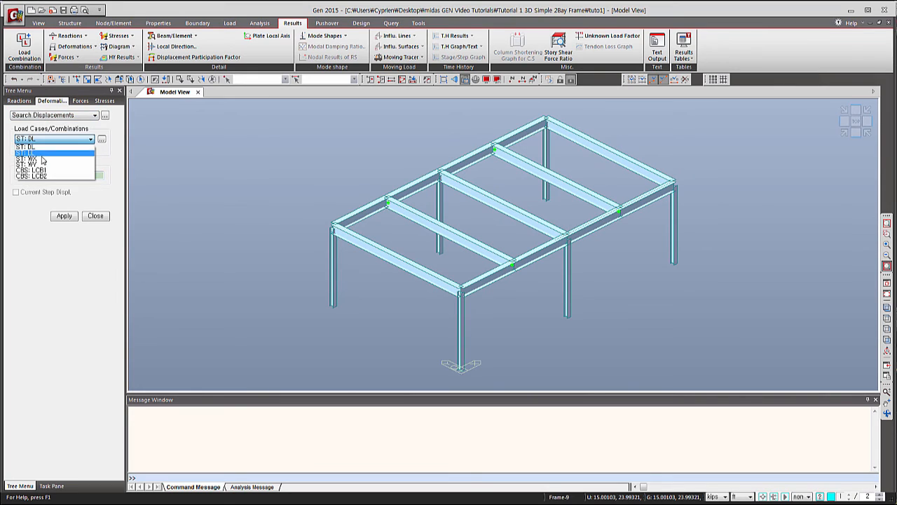
pyautogui.click(42, 160)
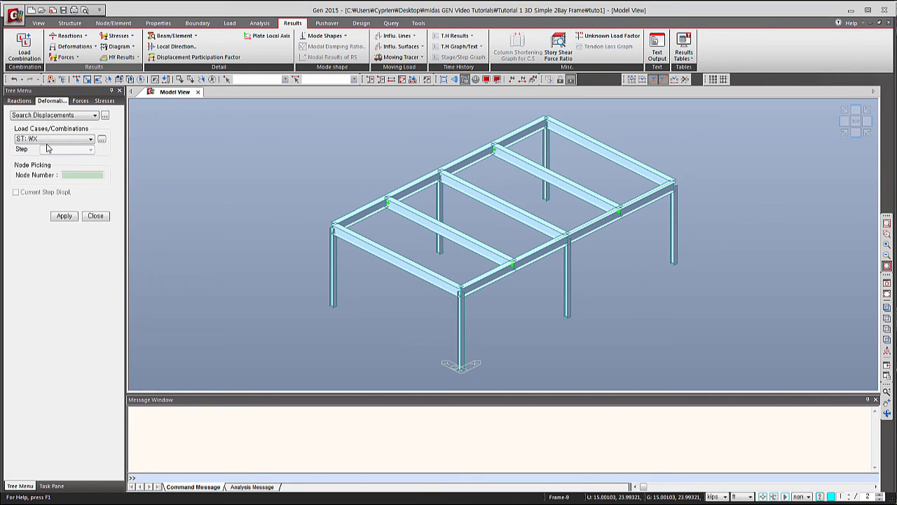
pyautogui.click(46, 139)
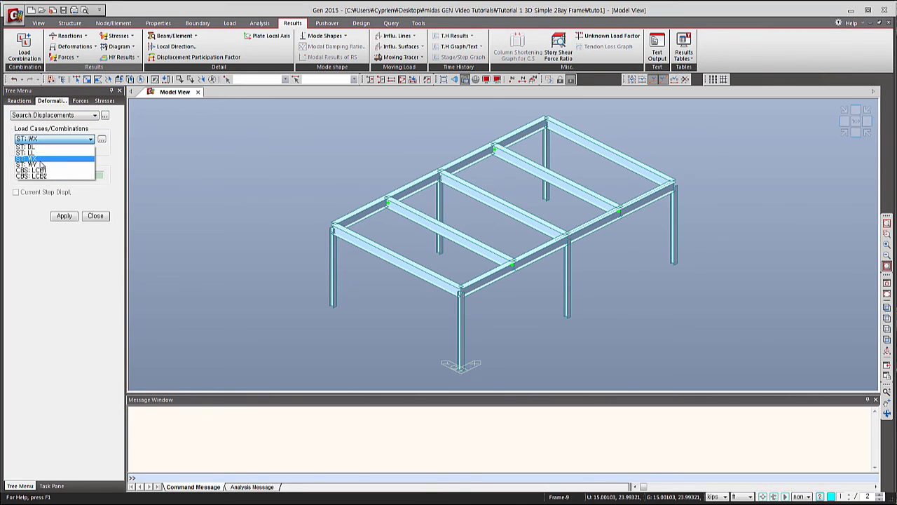
pyautogui.click(43, 160)
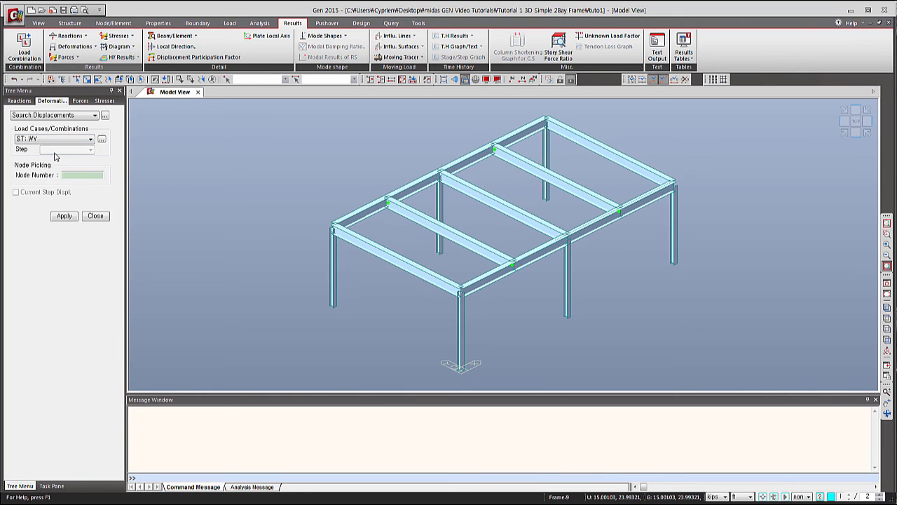
pyautogui.click(67, 174)
pyautogui.click(461, 291)
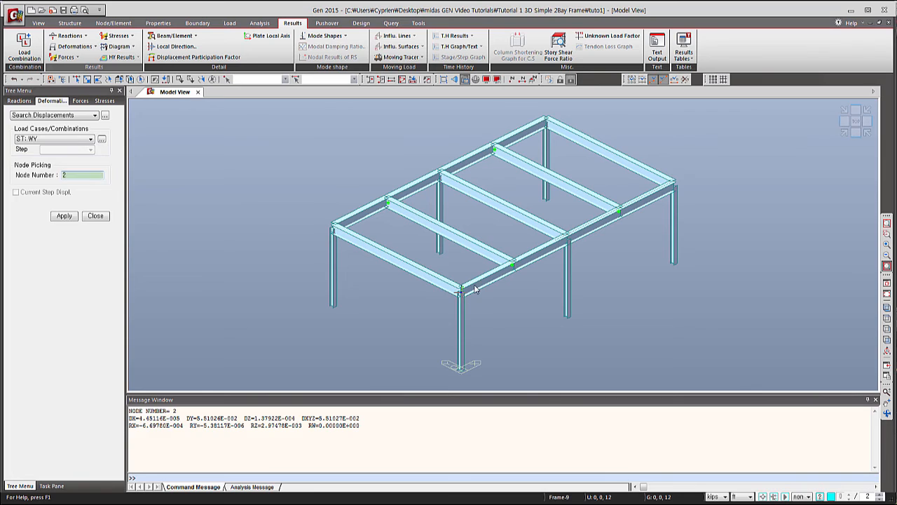
pyautogui.click(514, 265)
pyautogui.click(568, 238)
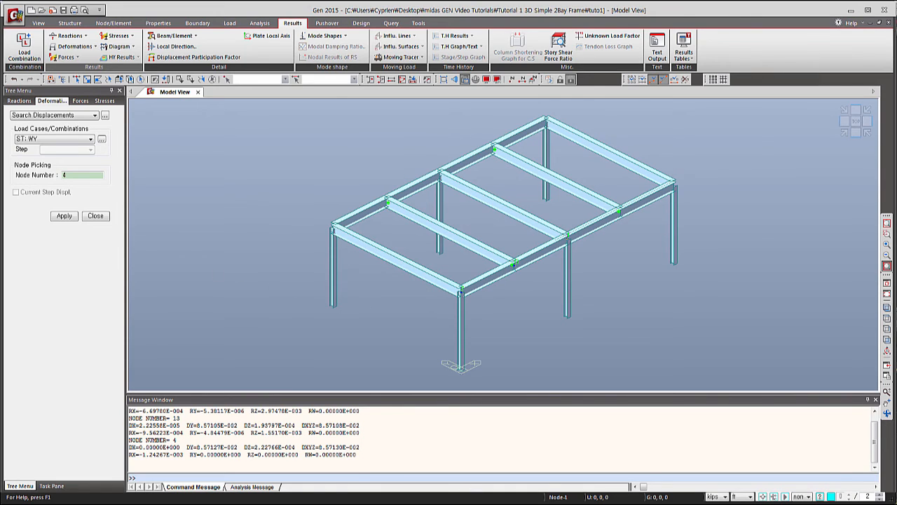
# Display the displacement contour of the frame for load combination LCB2 using the DXYZ component
pyautogui.click(74, 115)
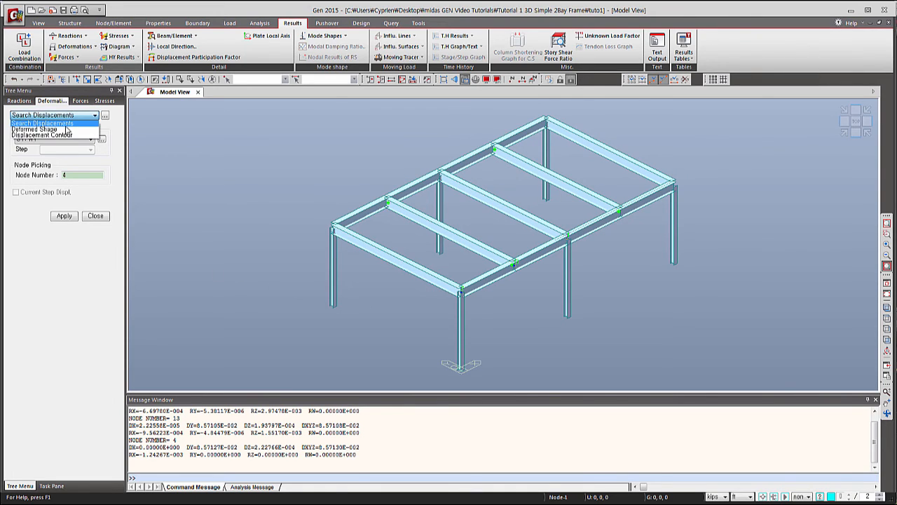
pyautogui.click(63, 135)
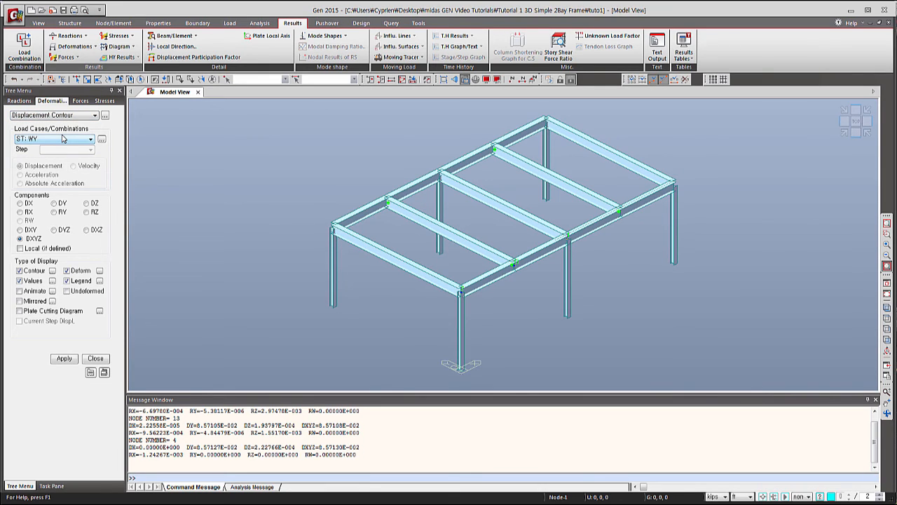
pyautogui.click(63, 139)
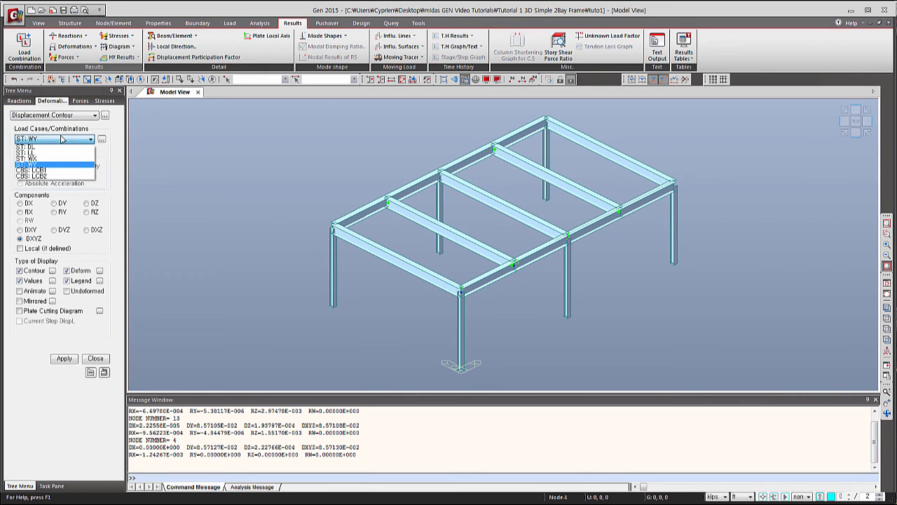
pyautogui.click(61, 177)
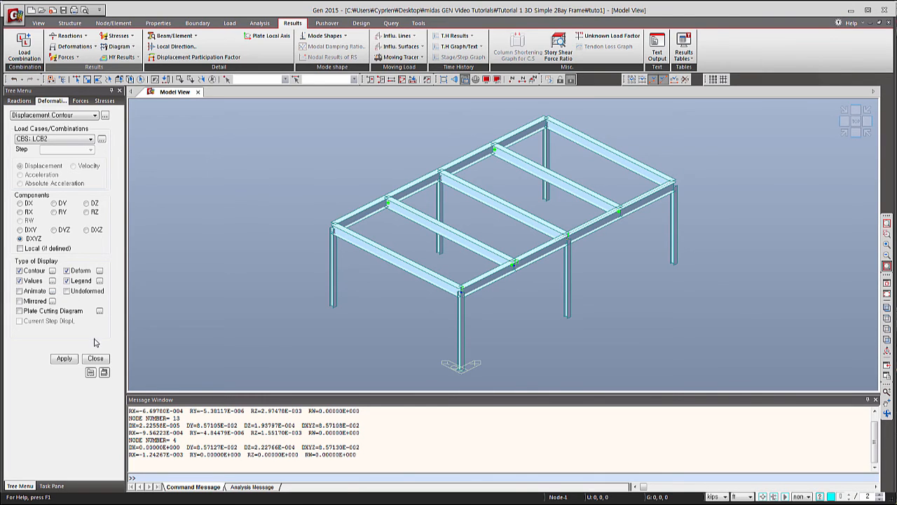
pyautogui.click(61, 362)
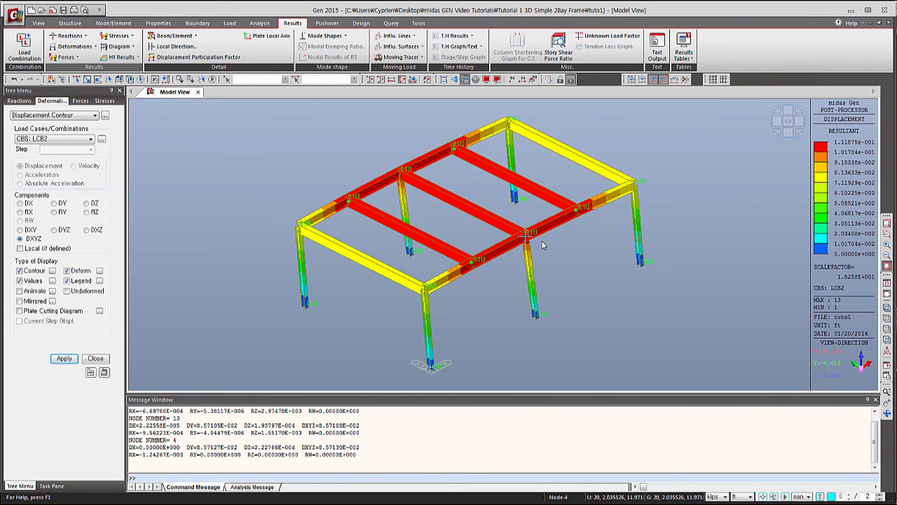
pyautogui.moveTo(543, 245)
# Switch the displacement contour to perspective view and examine the frame's deformed columns and beams
pyautogui.click(455, 79)
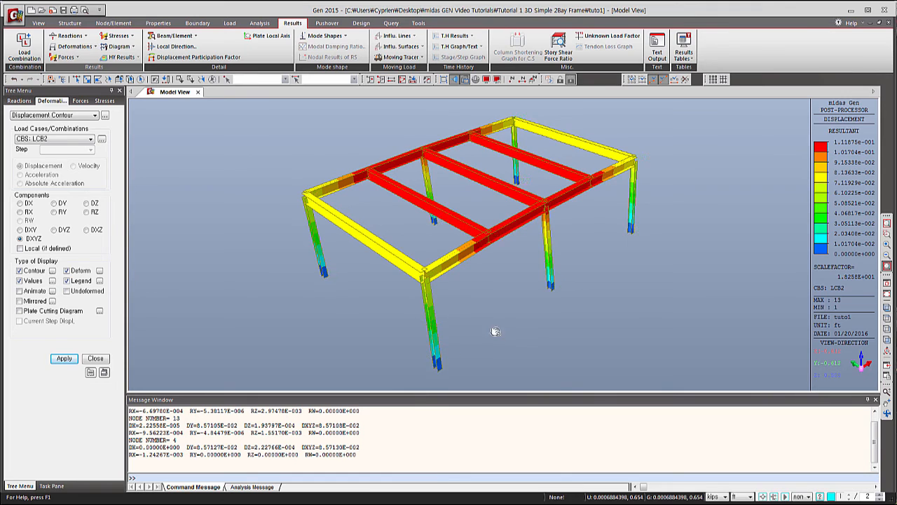
pyautogui.moveTo(498, 333)
pyautogui.mouseDown(button='middle')
pyautogui.moveTo(474, 356)
pyautogui.moveTo(495, 347)
pyautogui.mouseUp(button='middle')
pyautogui.scroll(3, 395, 298)
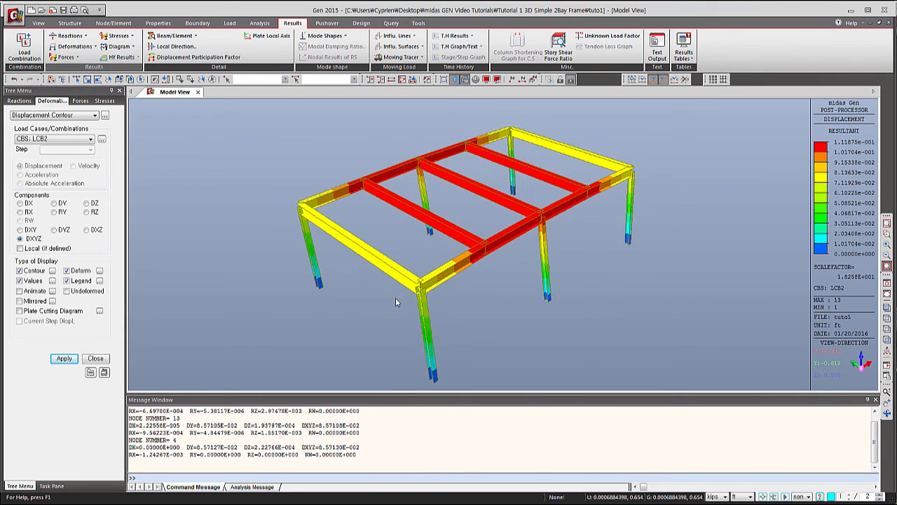
pyautogui.scroll(2, 395, 298)
pyautogui.scroll(-5, 395, 298)
pyautogui.scroll(5, 396, 298)
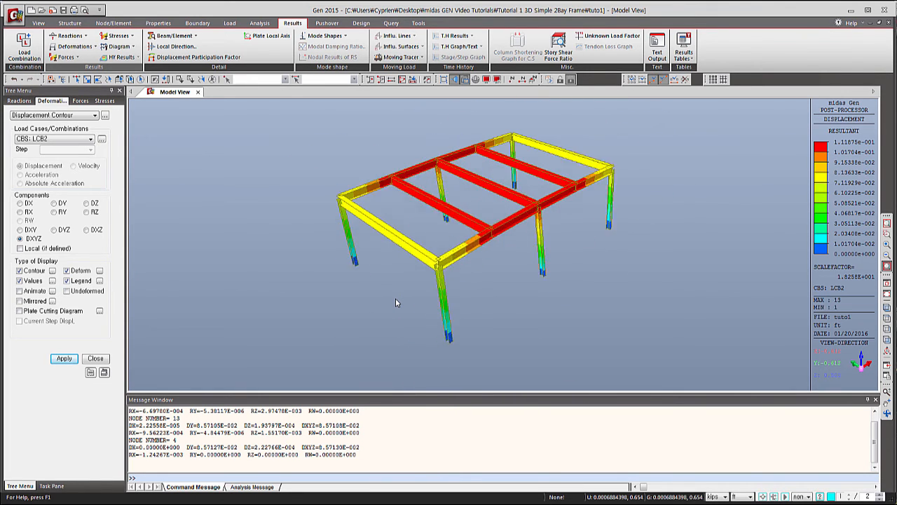
pyautogui.scroll(-3, 454, 196)
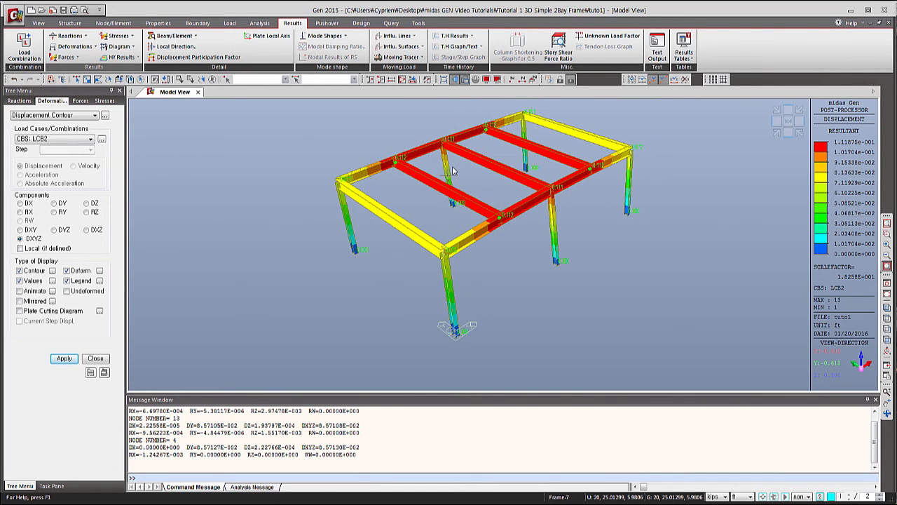
pyautogui.moveTo(453, 171)
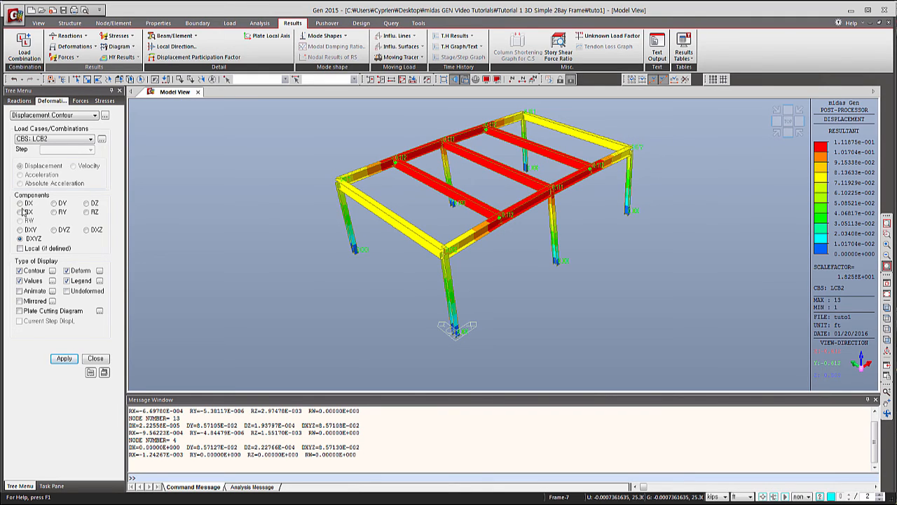
# Set the displacement contour details to 18 colors with gradient fill and turn off Apply upon OK
pyautogui.click(52, 271)
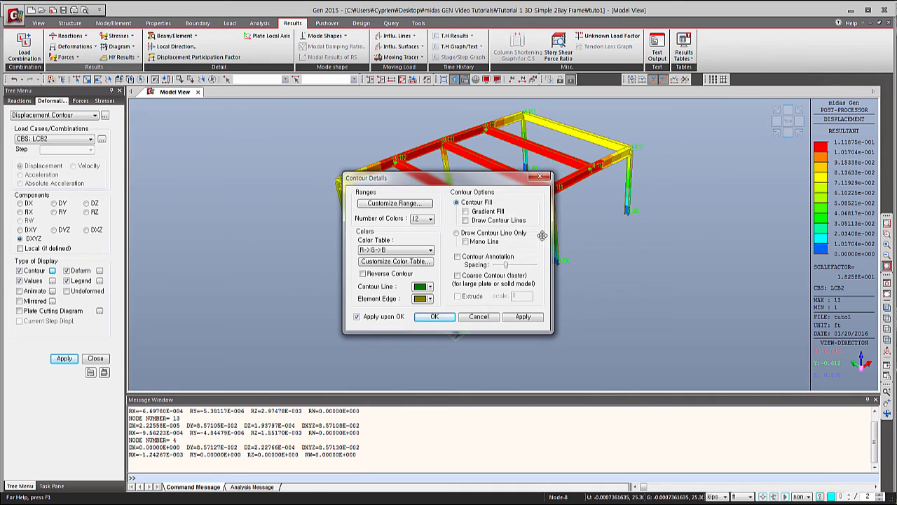
pyautogui.click(429, 219)
pyautogui.click(416, 238)
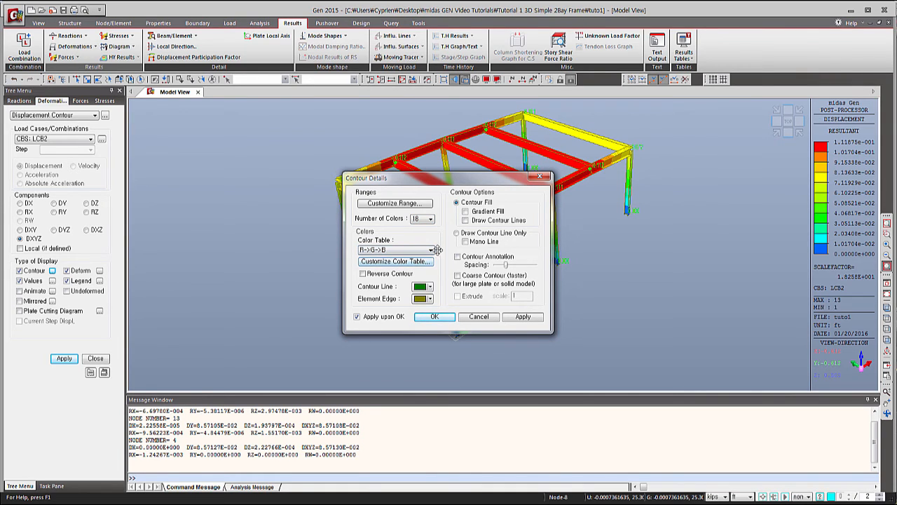
pyautogui.click(464, 211)
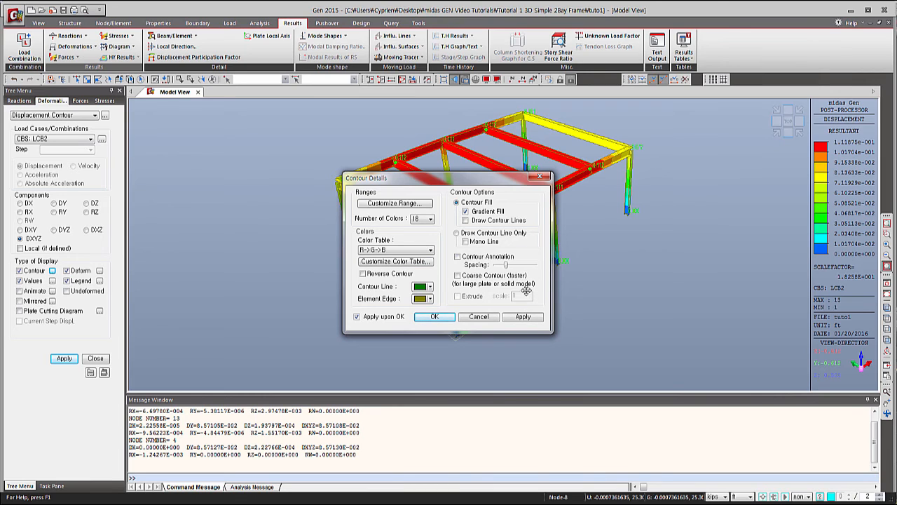
pyautogui.click(356, 317)
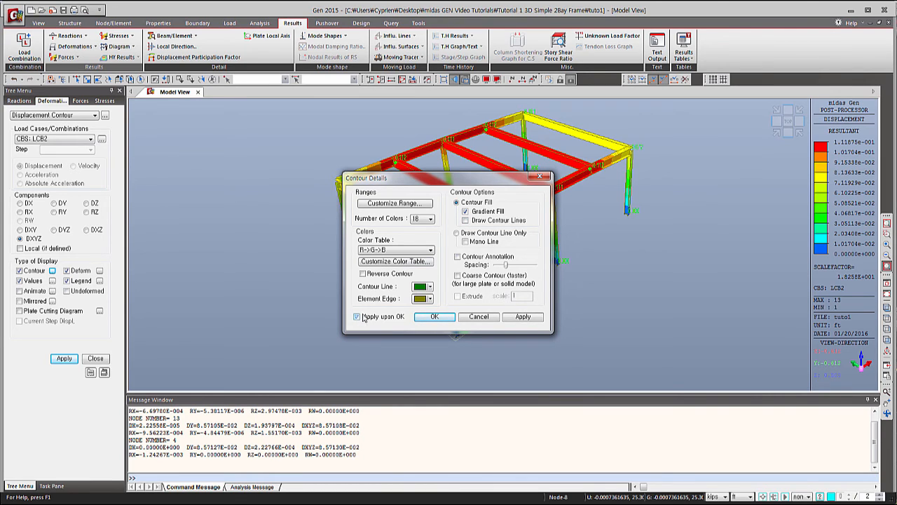
pyautogui.click(433, 317)
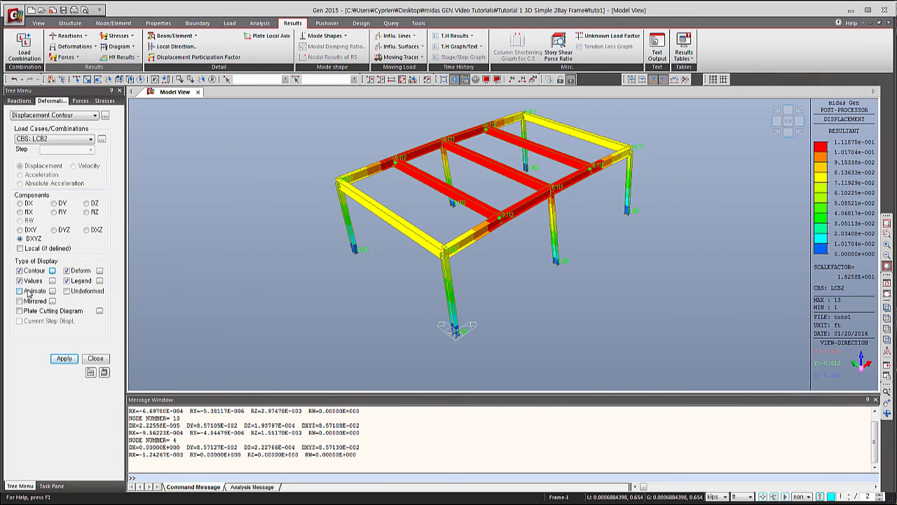
# Set the contour's deformation scale factor to 3 and apply the updated display settings
pyautogui.click(99, 272)
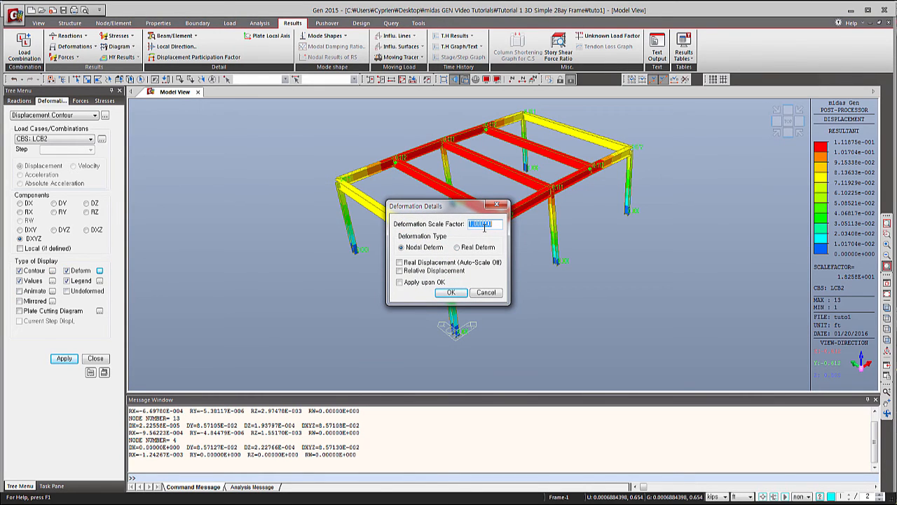
pyautogui.write('3')
pyautogui.click(452, 292)
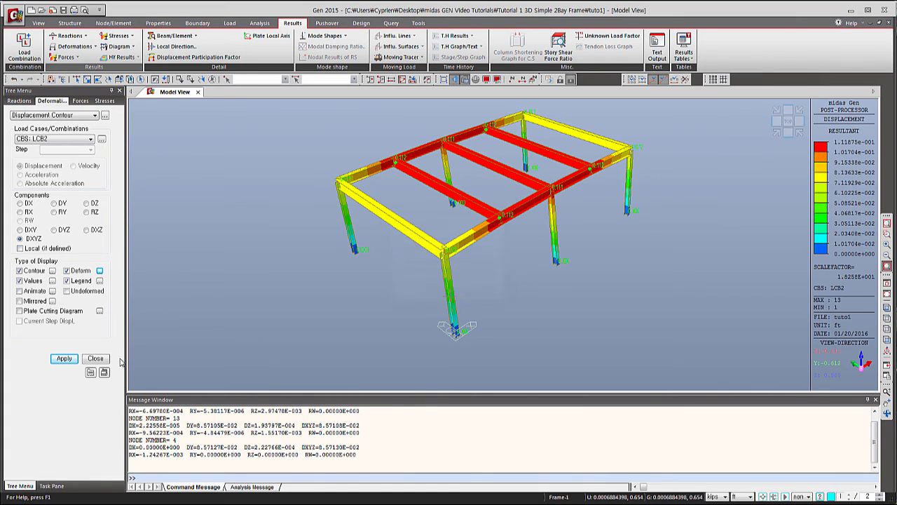
pyautogui.click(64, 358)
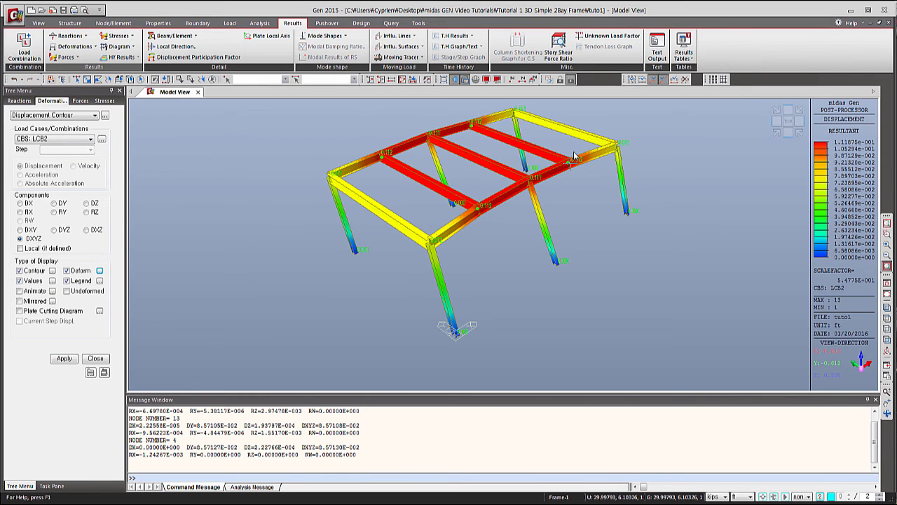
# Inspect the displacements at the base of the middle front column and turn off the perspective view
pyautogui.moveTo(518, 288)
pyautogui.mouseDown(button='middle')
pyautogui.moveTo(453, 106)
pyautogui.moveTo(482, 364)
pyautogui.moveTo(508, 302)
pyautogui.mouseUp(button='middle')
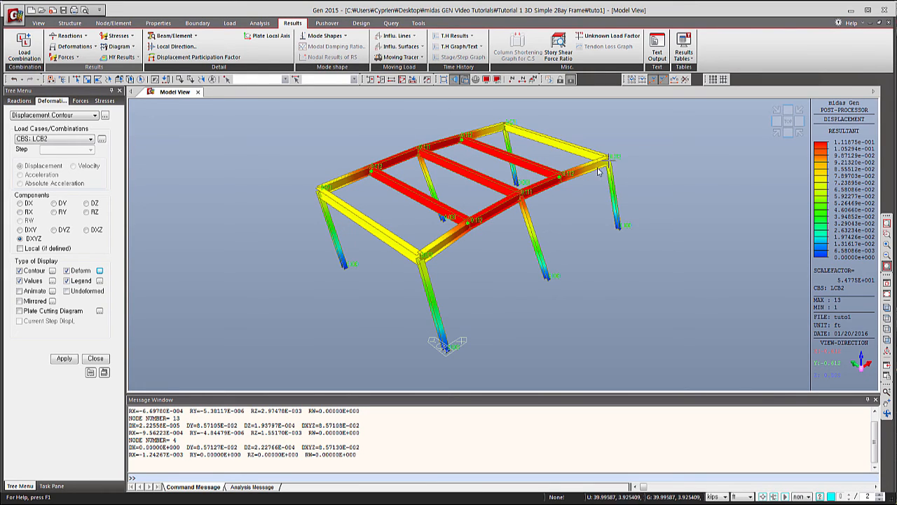
pyautogui.moveTo(539, 268)
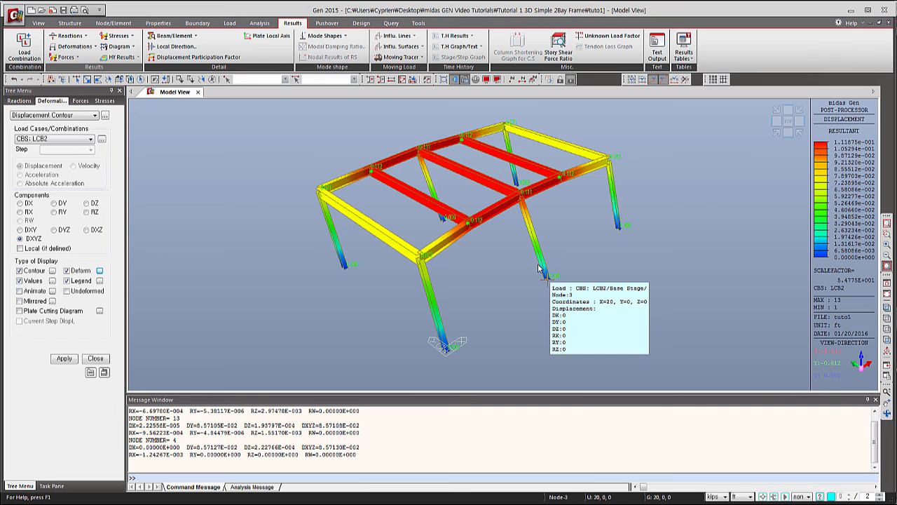
pyautogui.click(453, 79)
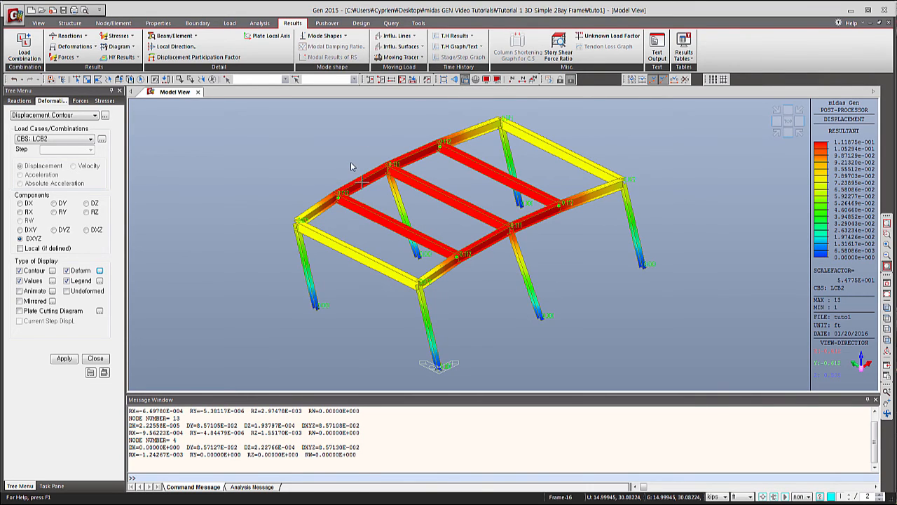
pyautogui.moveTo(351, 180)
# Display the beam forces/moments contour for LCB2 using the My component, without deformation and with values to one decimal place
pyautogui.click(79, 57)
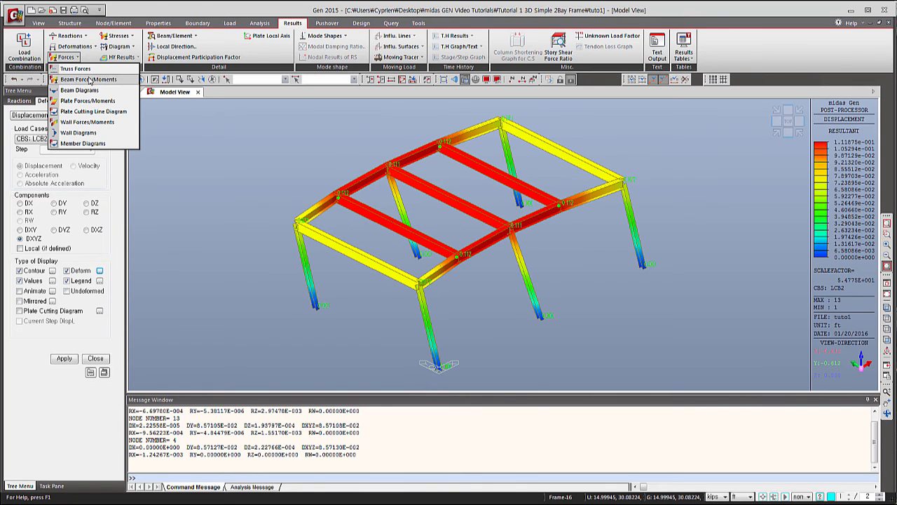
pyautogui.click(88, 79)
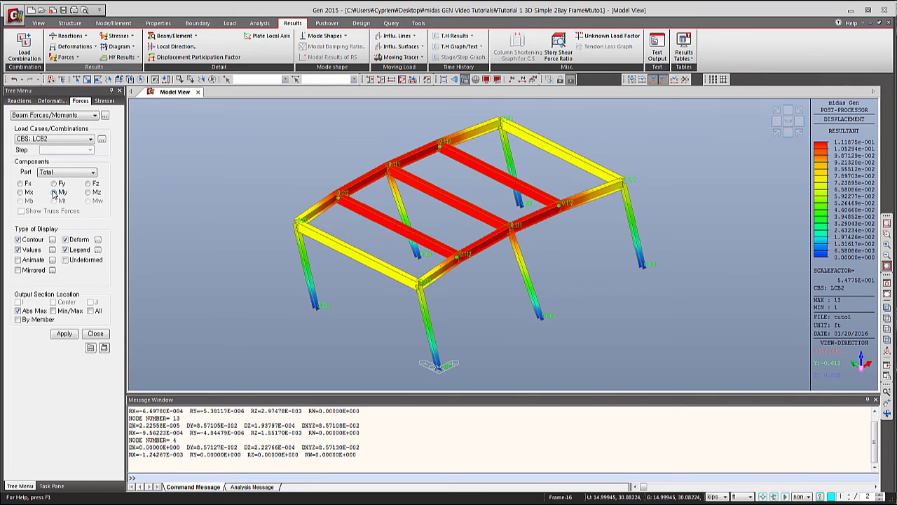
pyautogui.click(66, 240)
pyautogui.click(52, 251)
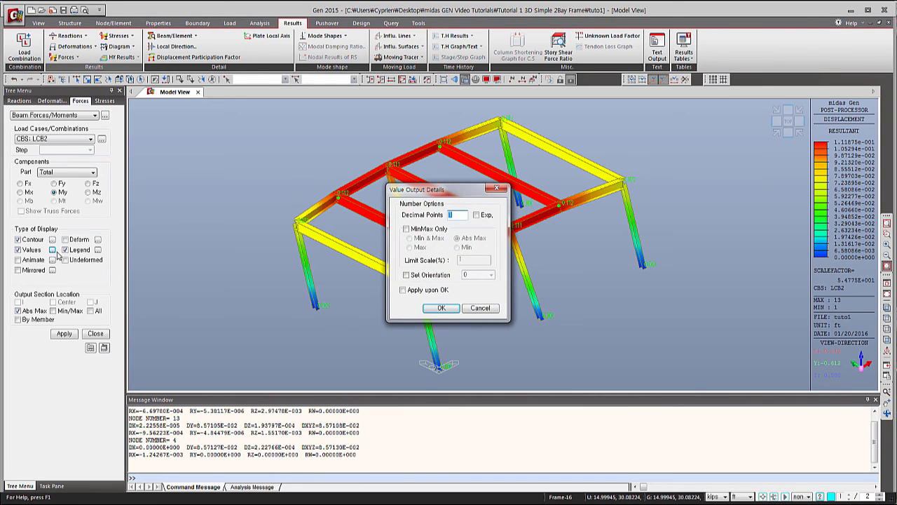
pyautogui.click(462, 214)
pyautogui.click(442, 308)
pyautogui.click(63, 334)
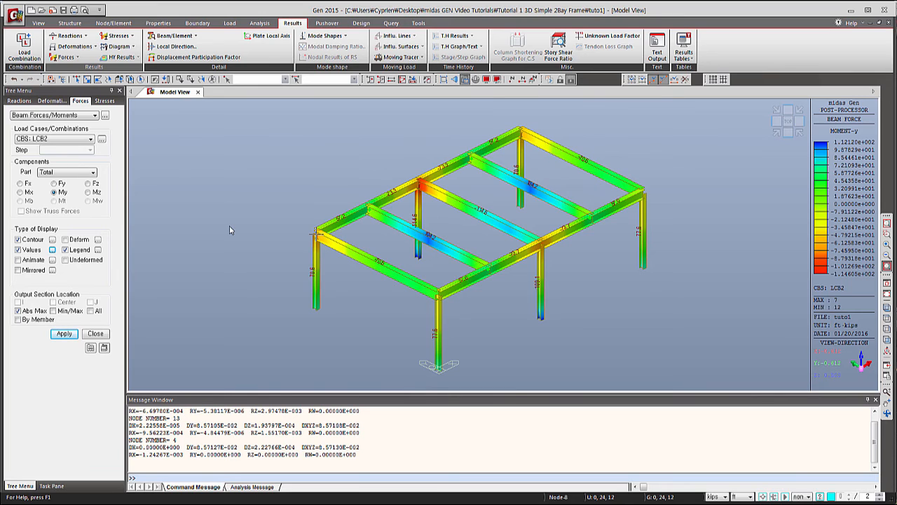
# Display the My beam diagram for load case DL with exact values, solid fill and all output section locations
pyautogui.click(67, 115)
pyautogui.click(59, 135)
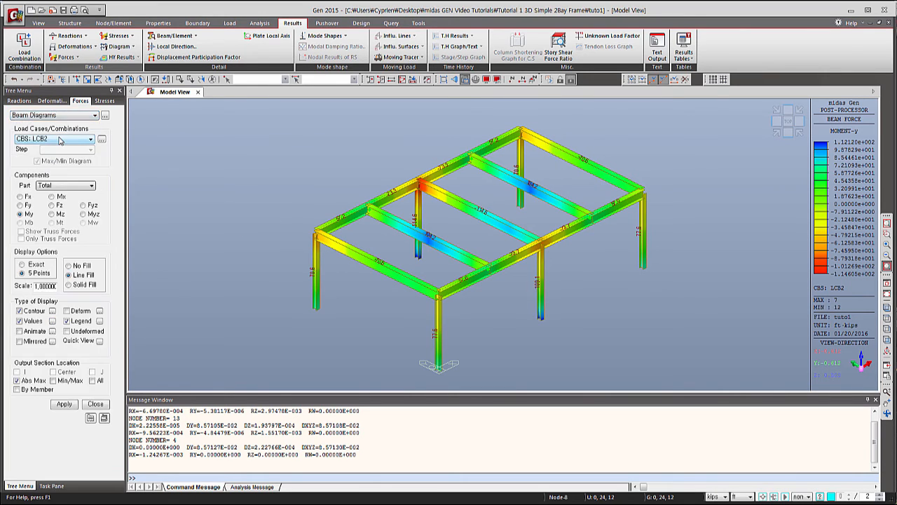
pyautogui.click(59, 140)
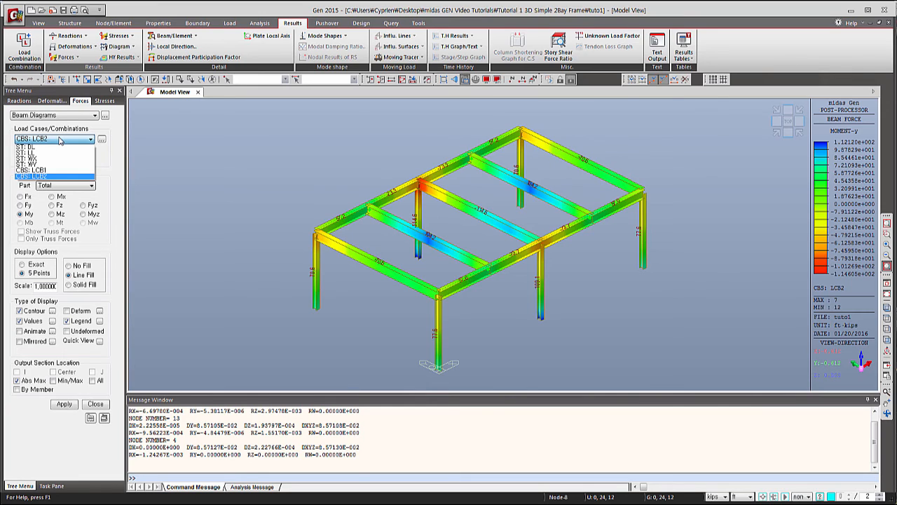
pyautogui.click(61, 150)
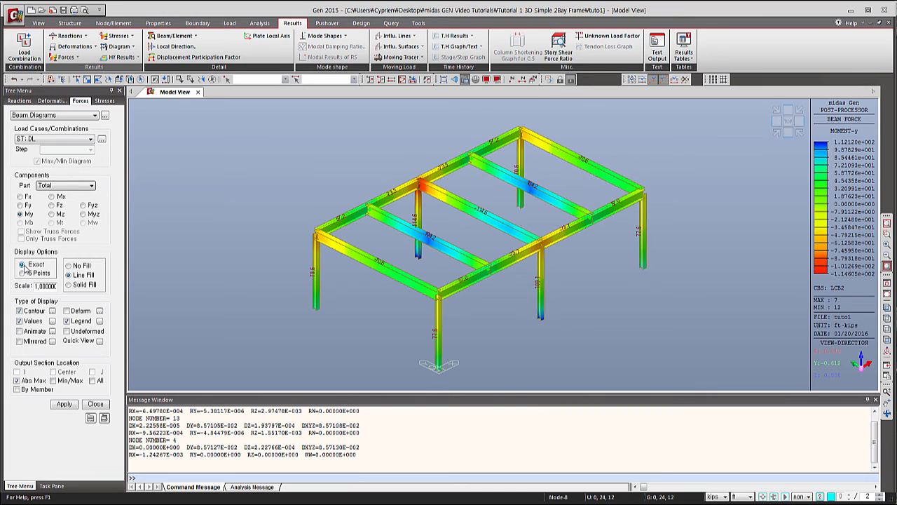
pyautogui.click(69, 285)
pyautogui.click(92, 381)
pyautogui.click(64, 404)
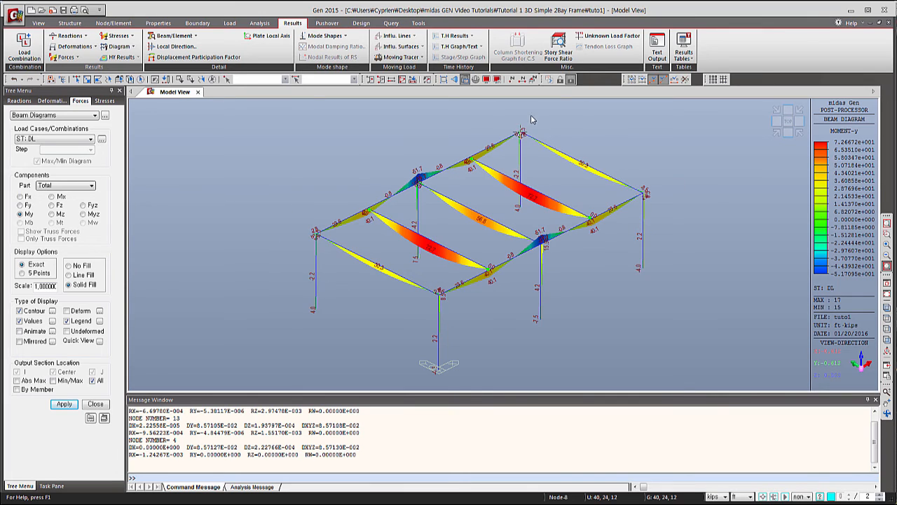
pyautogui.moveTo(342, 223)
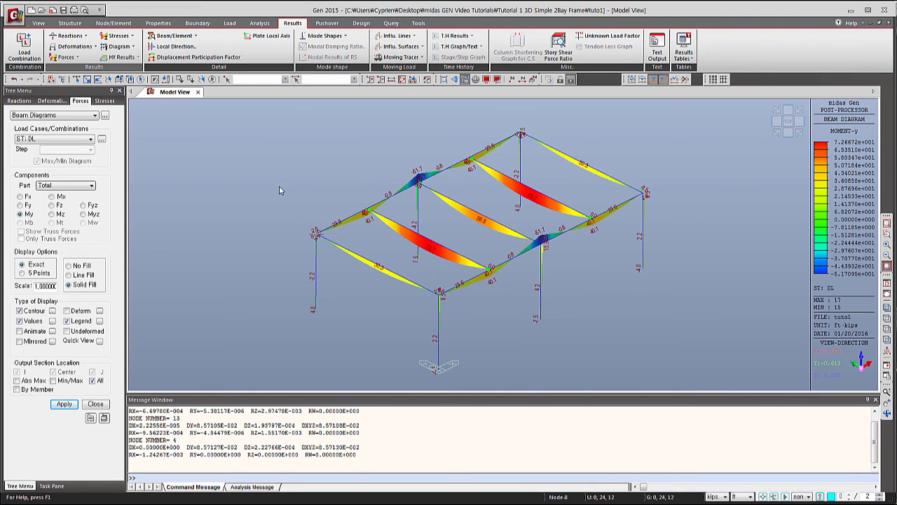
# Display the Myz beam diagram for DL with line fill and inspect it at the front corner column joint
pyautogui.click(84, 215)
pyautogui.click(69, 276)
pyautogui.click(64, 404)
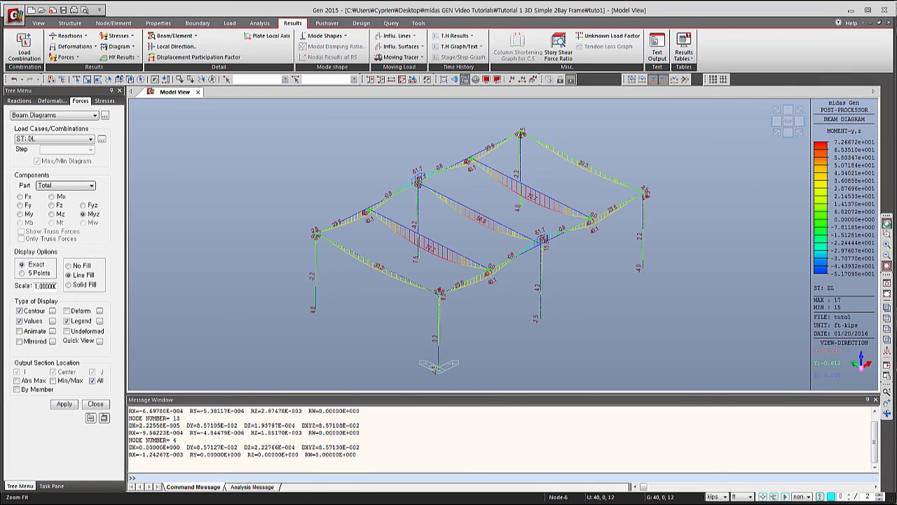
pyautogui.click(887, 223)
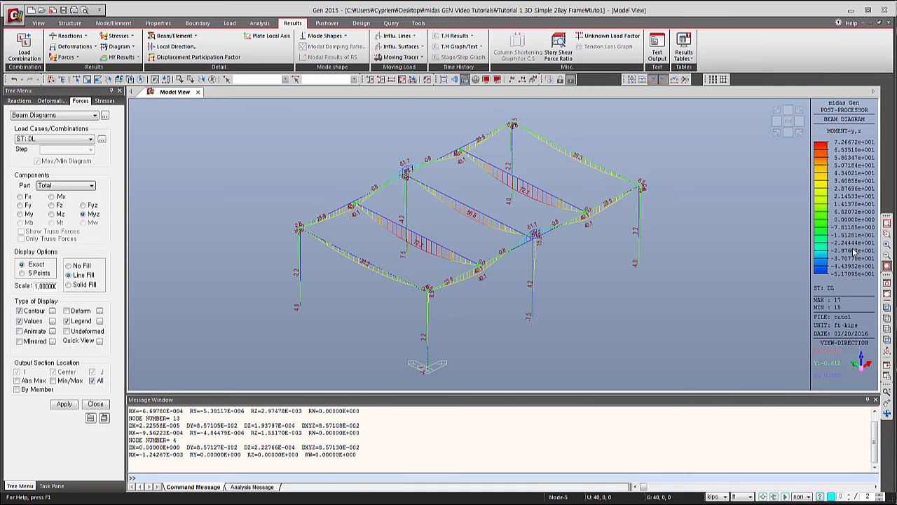
pyautogui.moveTo(502, 256)
pyautogui.moveTo(451, 316); pyautogui.dragTo(413, 273)
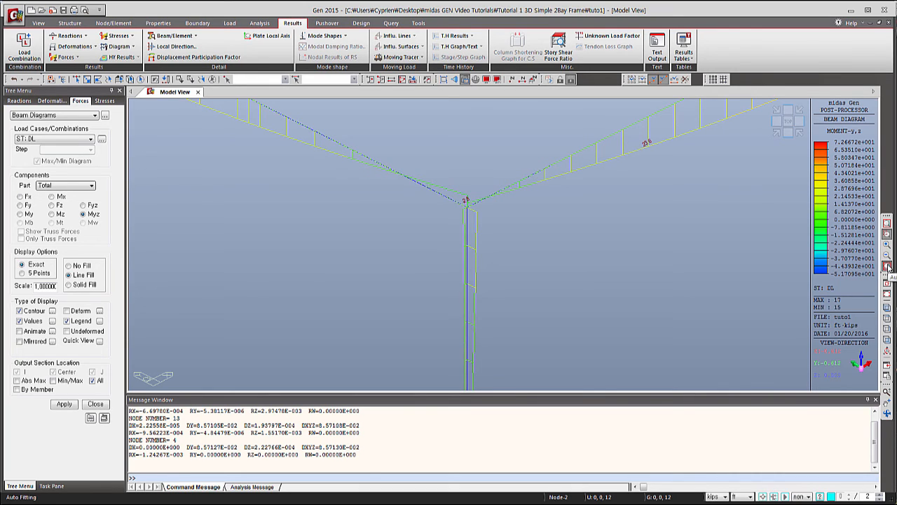
pyautogui.click(888, 223)
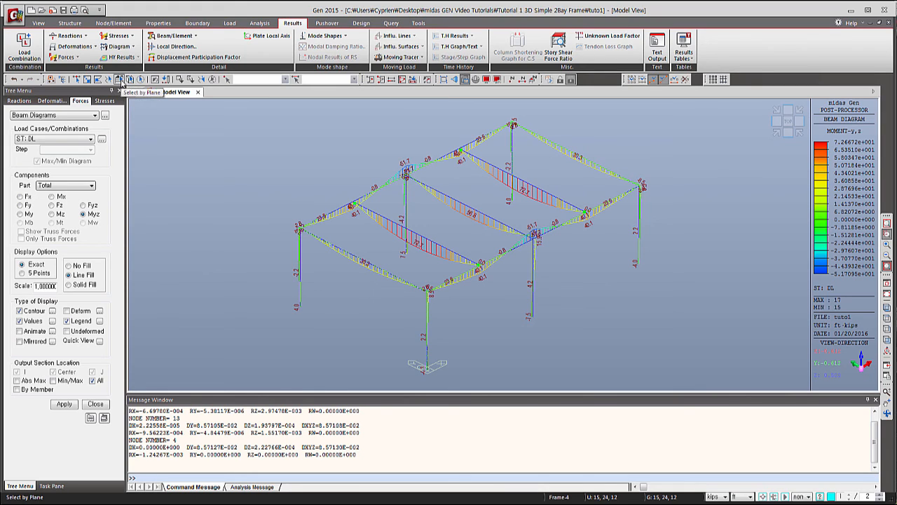
# Activate only the frame members in the YZ plane at X = 40 ft and examine their moment diagram in side view
pyautogui.click(119, 79)
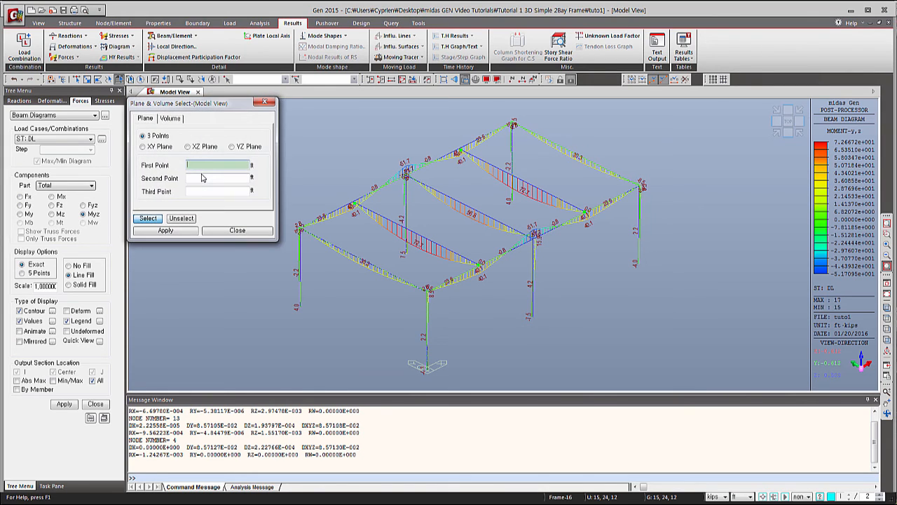
pyautogui.click(233, 147)
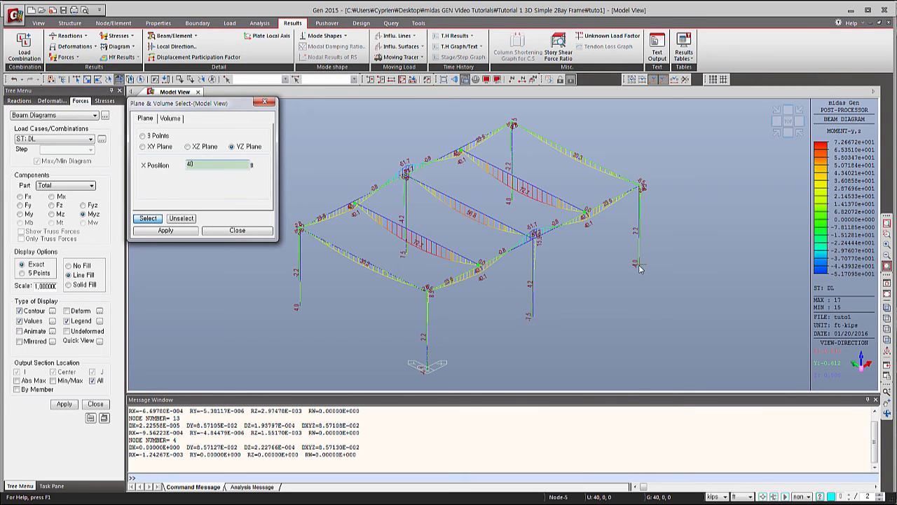
pyautogui.click(642, 192)
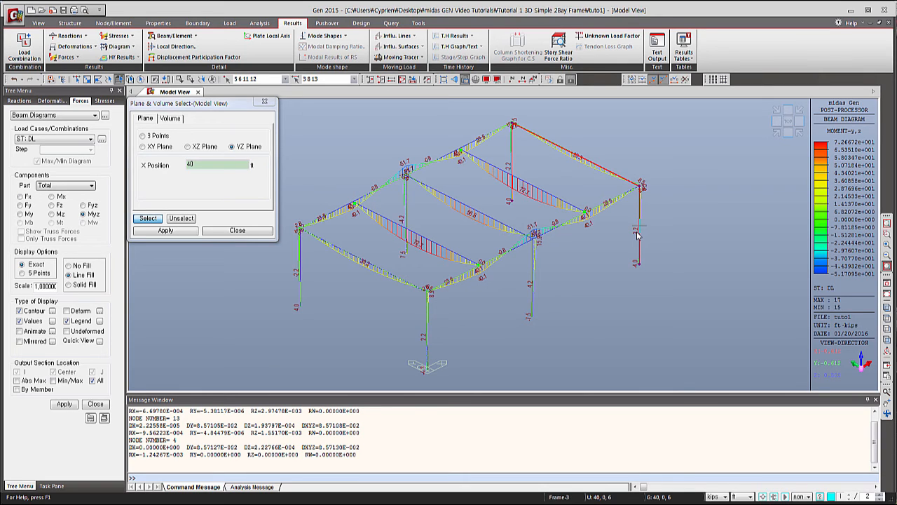
pyautogui.click(234, 229)
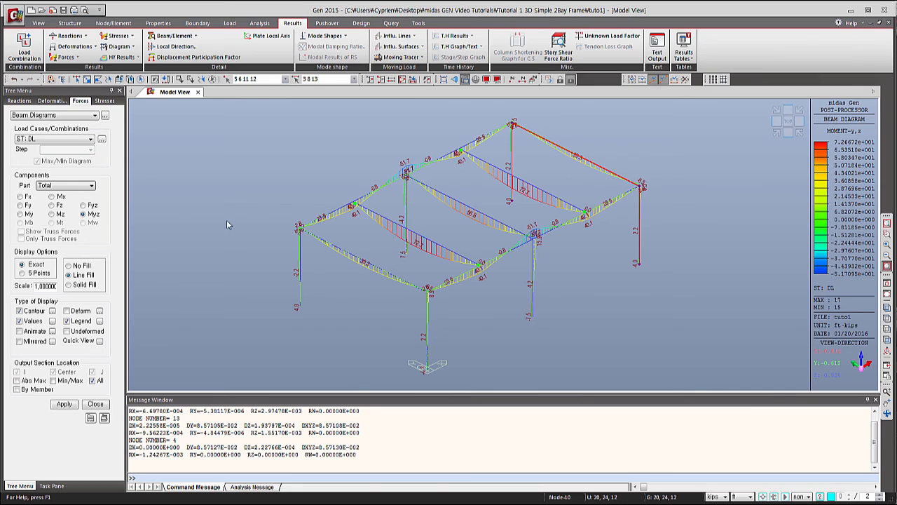
pyautogui.click(380, 80)
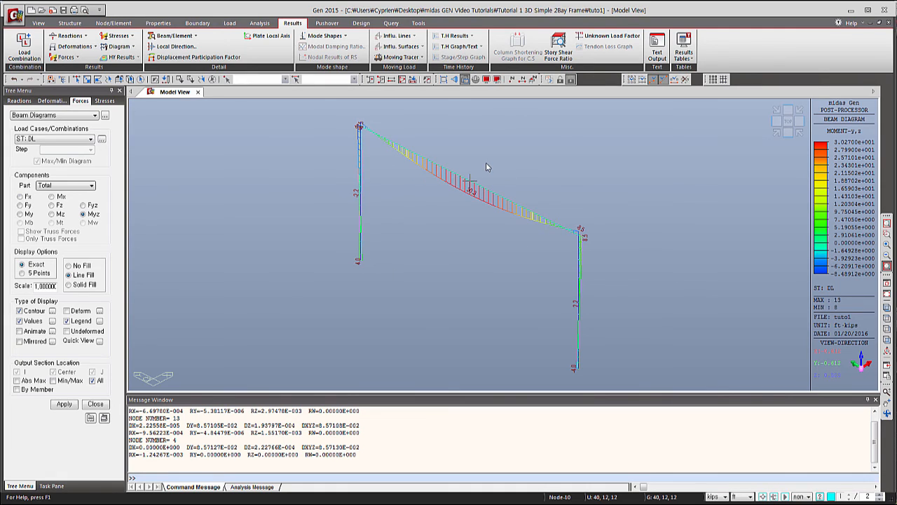
pyautogui.moveTo(488, 167)
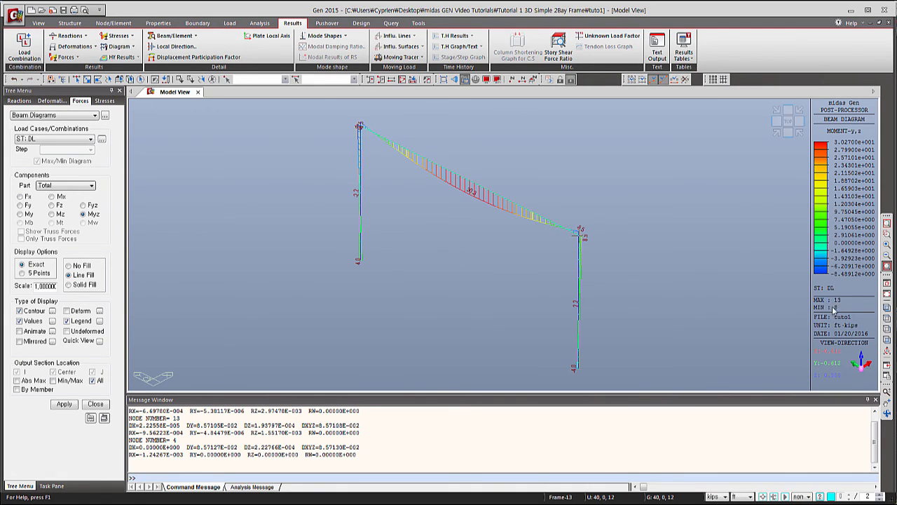
pyautogui.click(887, 329)
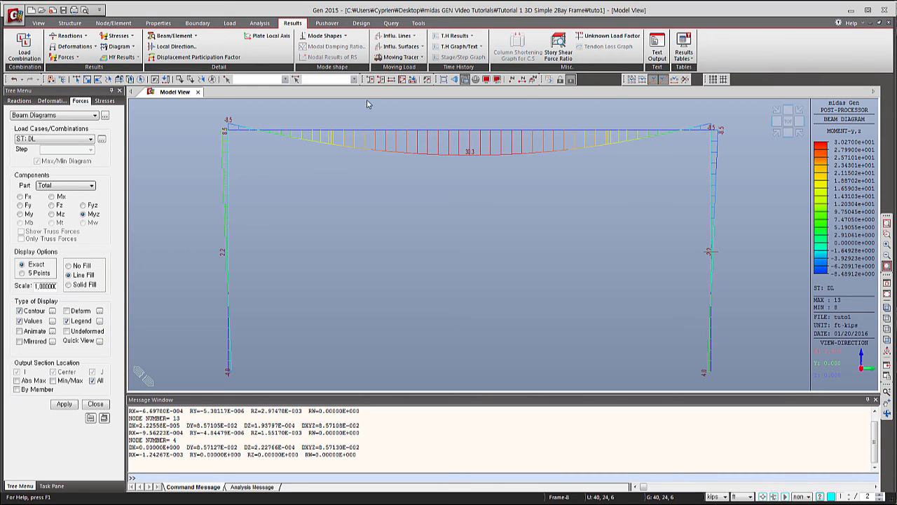
# Reactivate all frame members in isometric view, check the middle cross beam's properties, and restore the initial model view without result diagrams
pyautogui.click(402, 79)
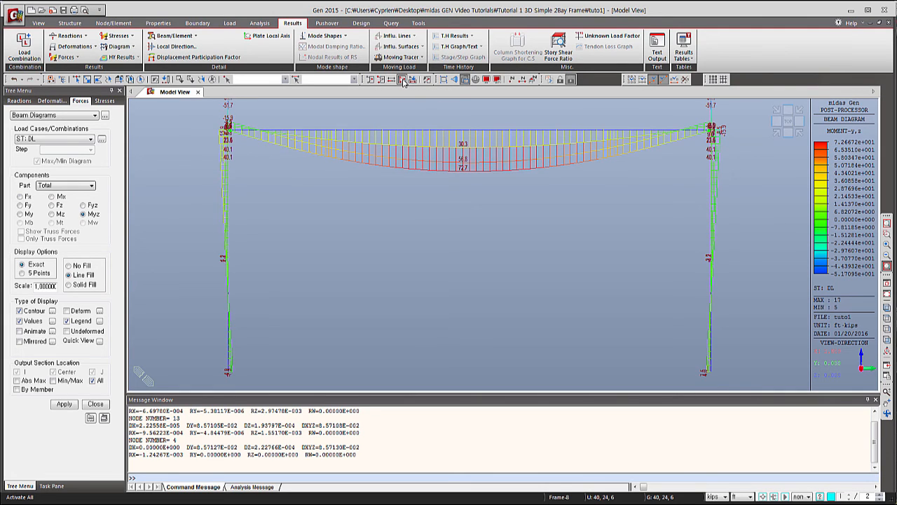
pyautogui.click(777, 132)
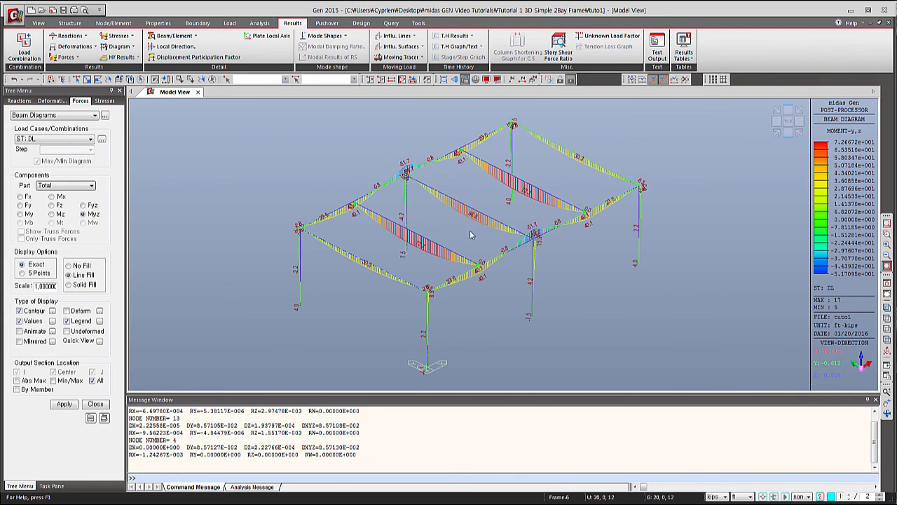
pyautogui.moveTo(444, 223)
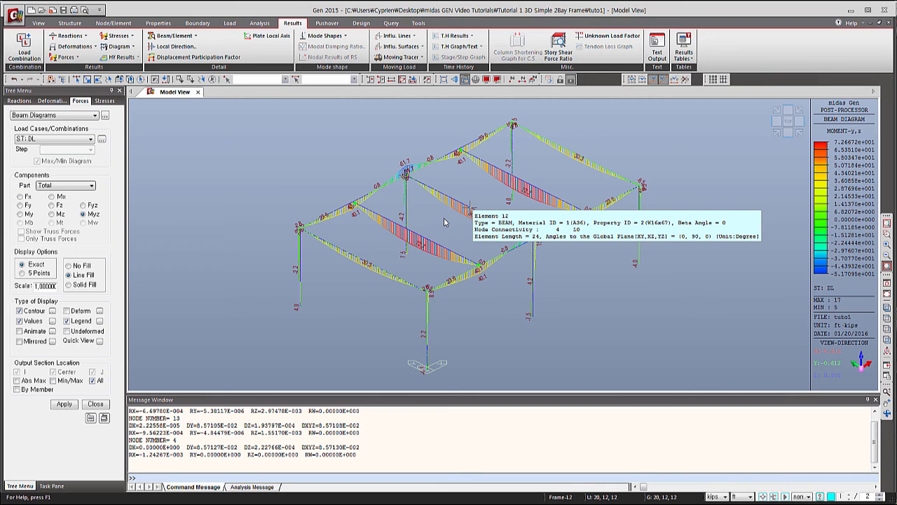
pyautogui.click(887, 294)
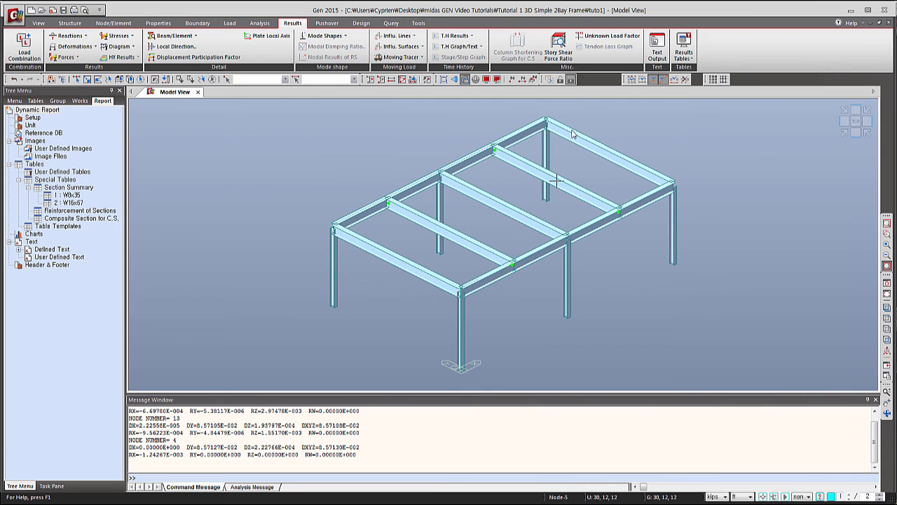
# Display element numbers on the frame and load the element detail results of beam 11 for load combination LCB1
pyautogui.click(523, 79)
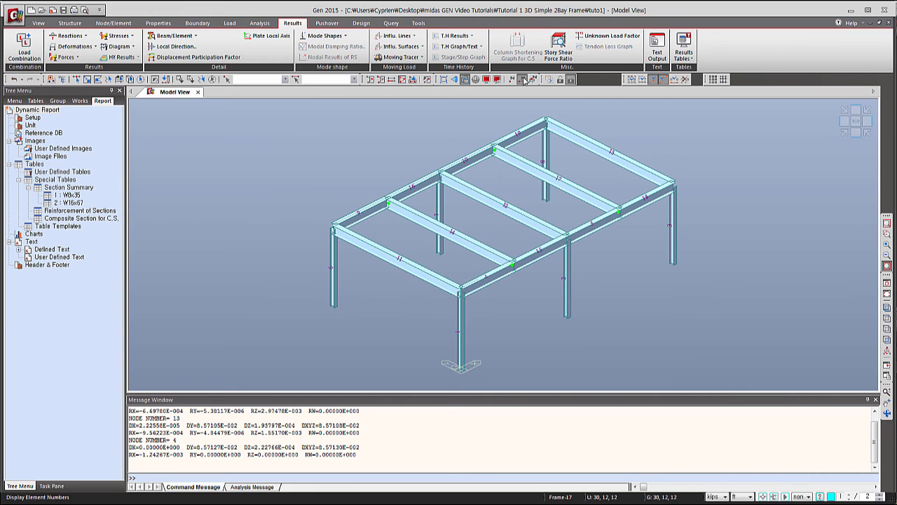
pyautogui.click(176, 35)
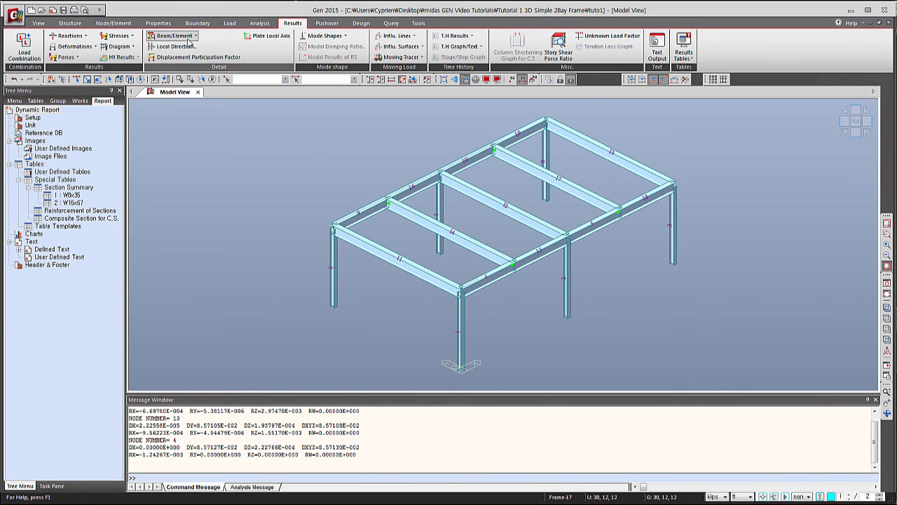
pyautogui.click(184, 58)
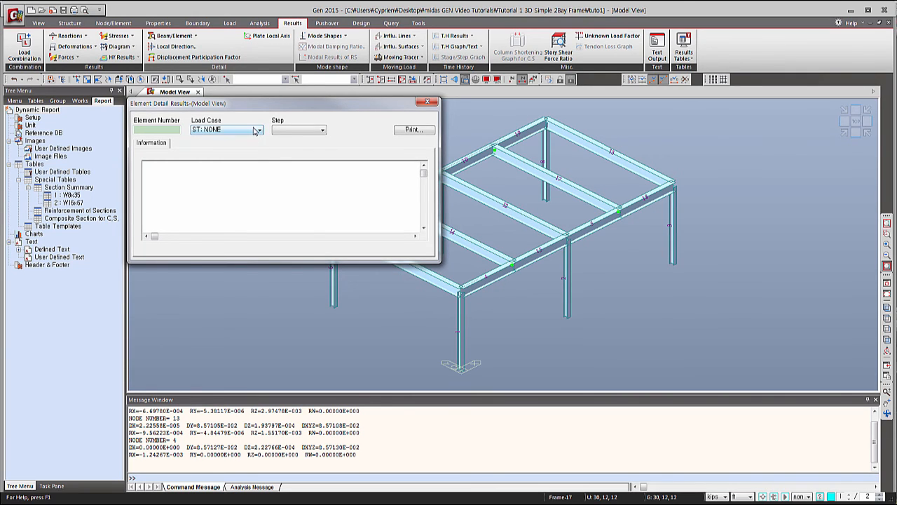
pyautogui.click(255, 132)
pyautogui.click(237, 168)
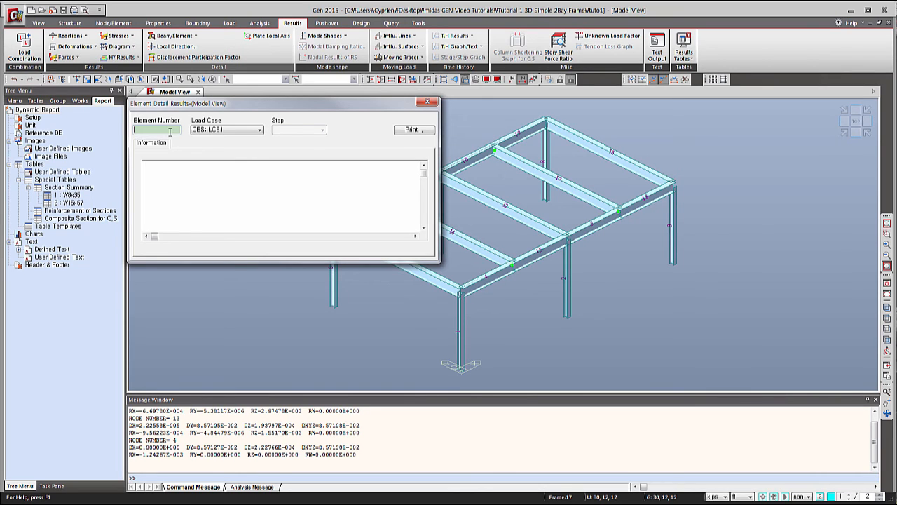
pyautogui.write('11')
pyautogui.moveTo(322, 100); pyautogui.dragTo(255, 95)
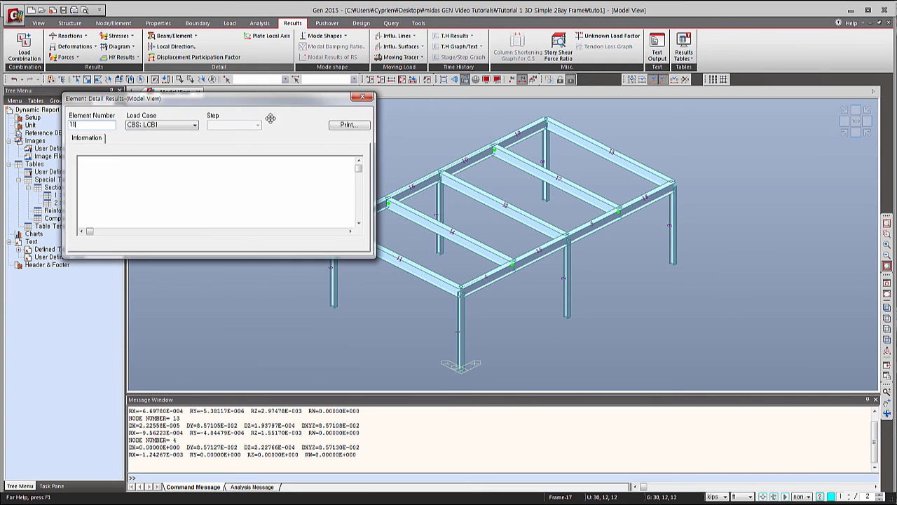
pyautogui.click(99, 125)
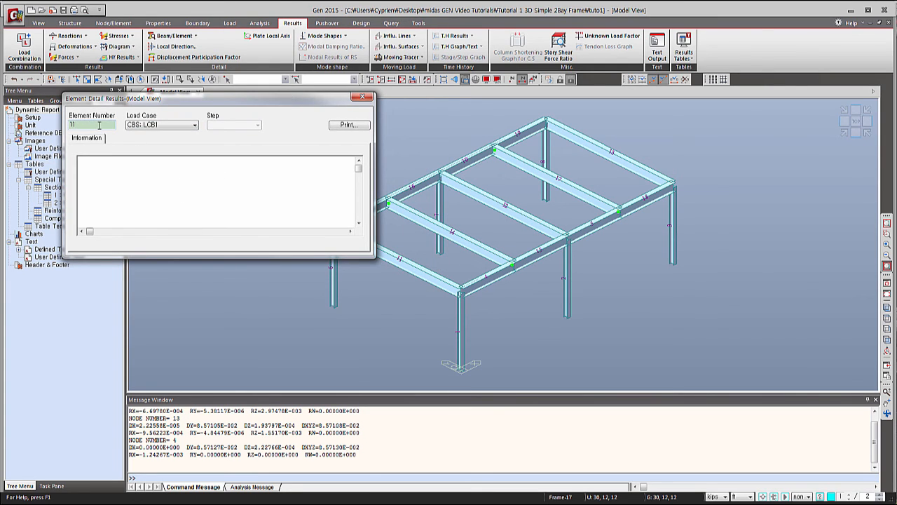
pyautogui.press('Return')
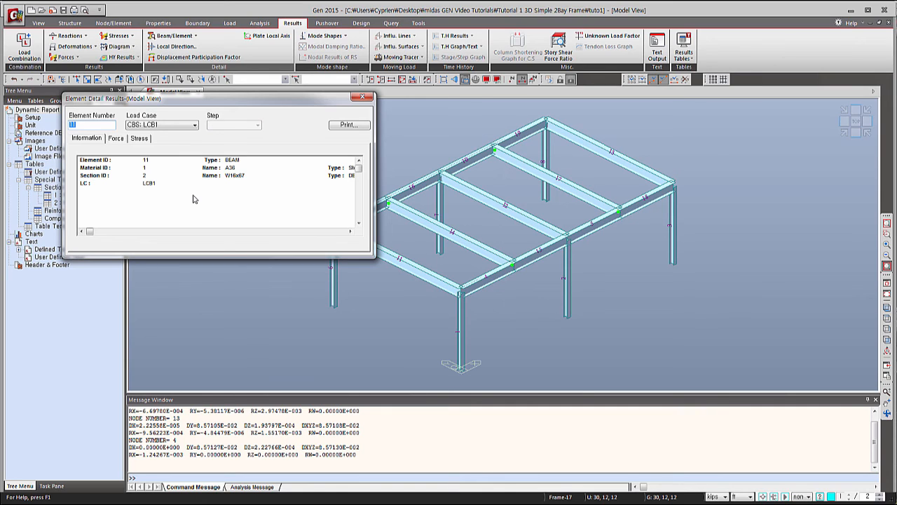
# Review the force and stress tables of beam 11, and close the detail results
pyautogui.click(116, 139)
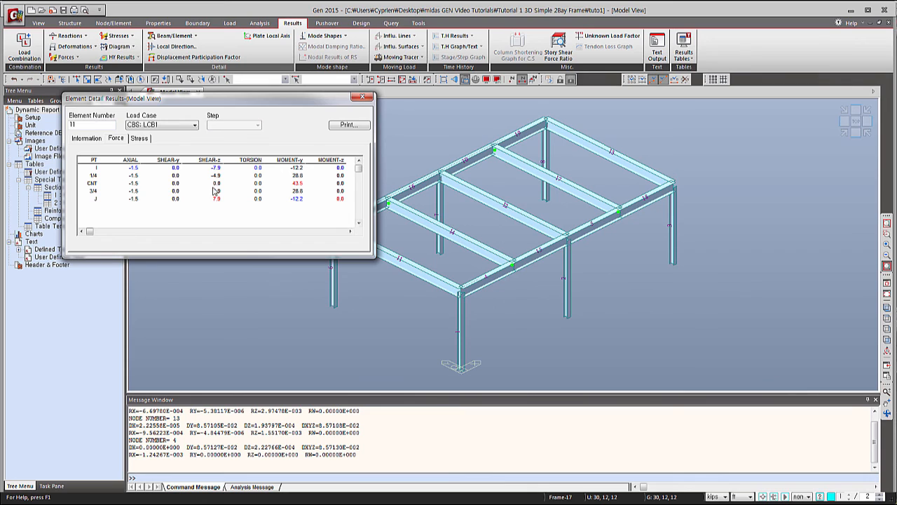
pyautogui.click(139, 138)
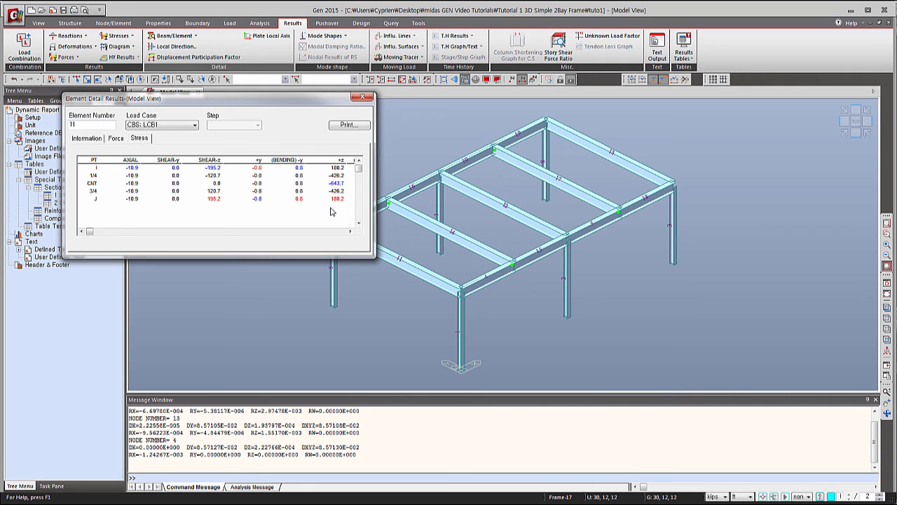
pyautogui.click(362, 96)
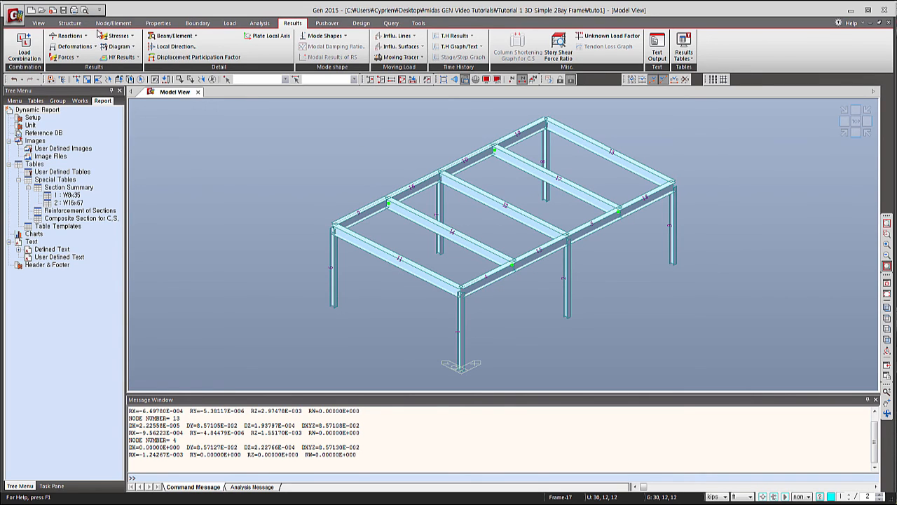
# Display the combined maximum beam stress contour for load combination LCB2 with values and legend
pyautogui.click(113, 36)
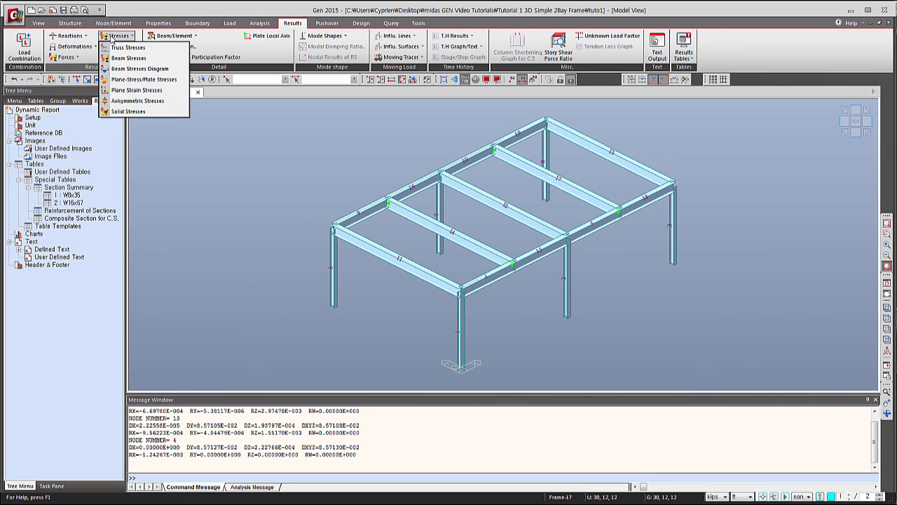
pyautogui.click(127, 58)
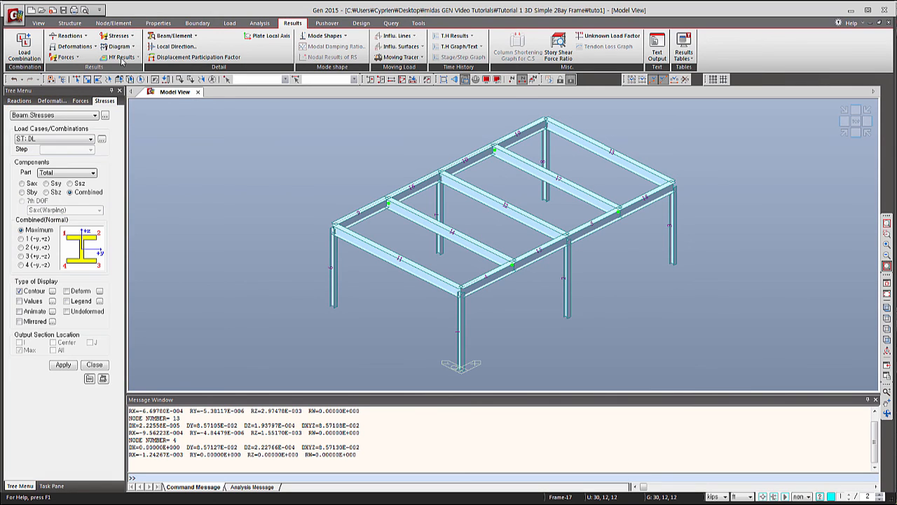
pyautogui.click(70, 140)
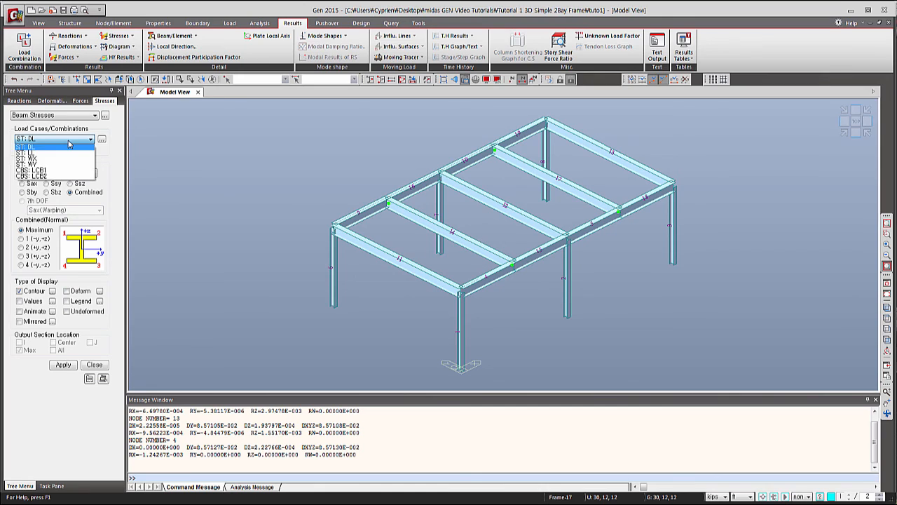
pyautogui.click(62, 176)
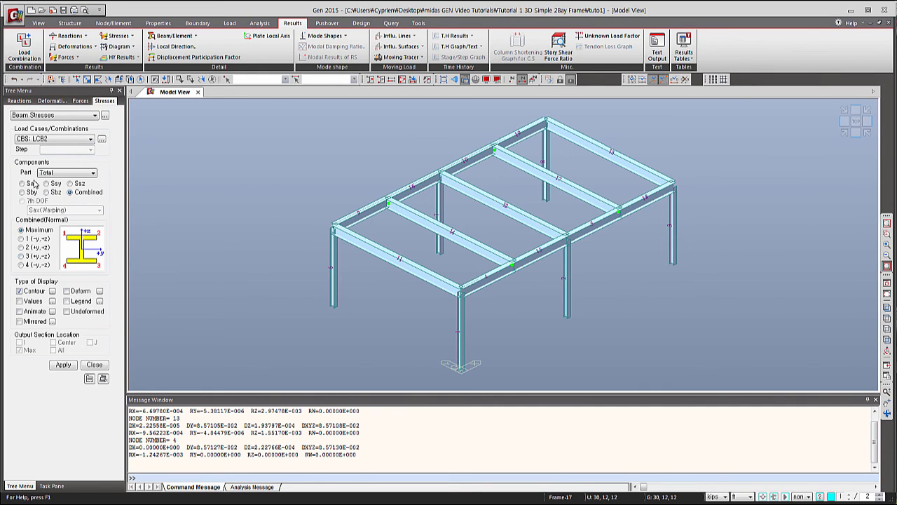
pyautogui.click(19, 301)
pyautogui.click(67, 300)
pyautogui.click(63, 365)
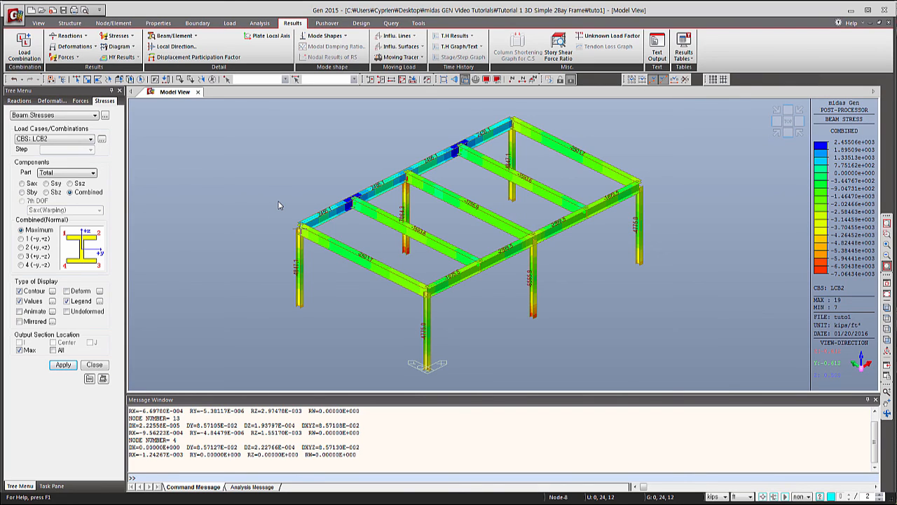
# Examine the stress contour from beneath the frame in the rendered view, and return to the normal model view
pyautogui.moveTo(279, 205)
pyautogui.click(475, 79)
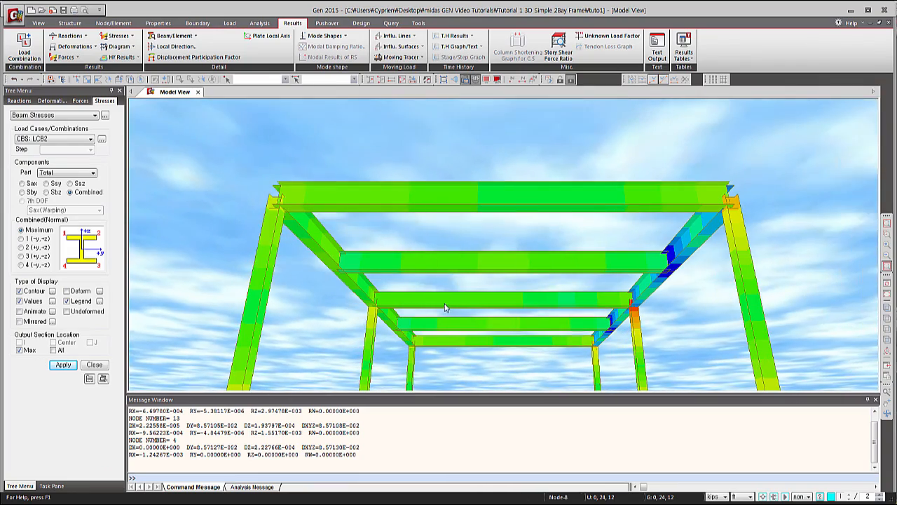
pyautogui.moveTo(467, 276); pyautogui.dragTo(349, 258, button='middle')
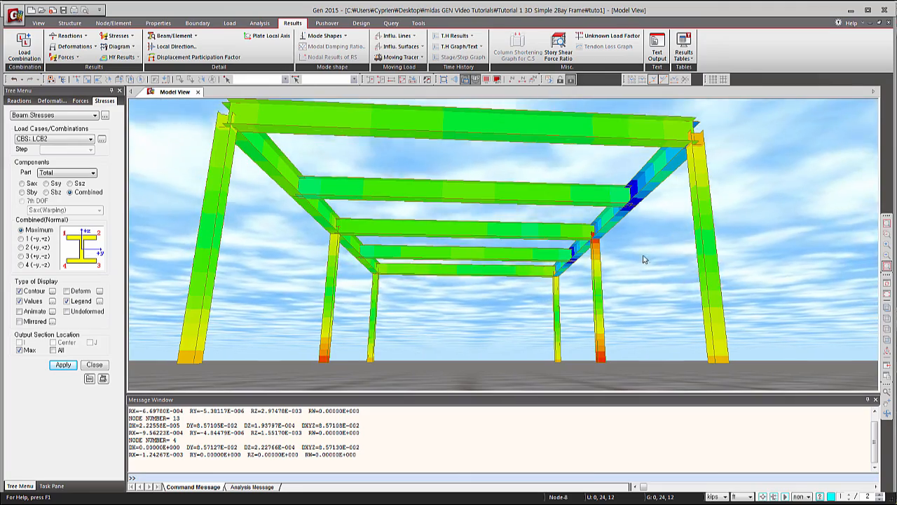
pyautogui.moveTo(639, 218); pyautogui.dragTo(484, 244, button='middle')
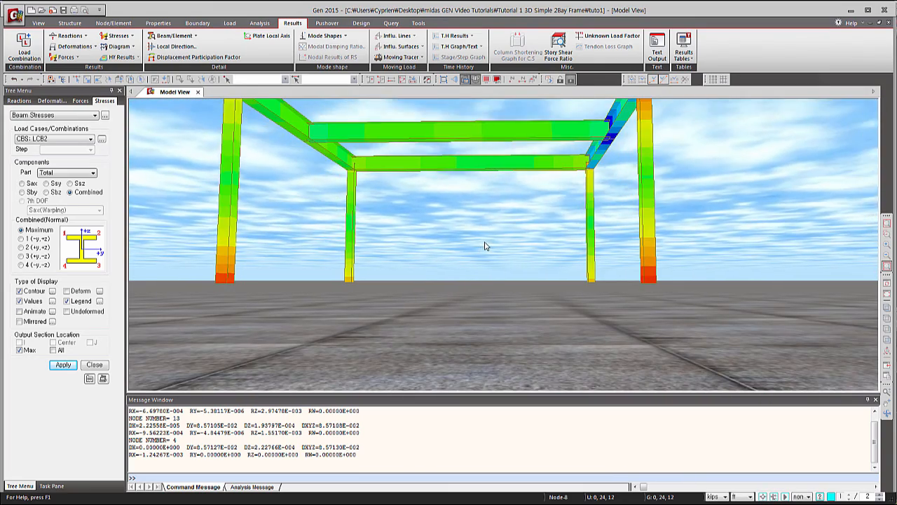
pyautogui.moveTo(492, 291)
pyautogui.mouseDown(button='middle')
pyautogui.moveTo(444, 315)
pyautogui.moveTo(423, 315)
pyautogui.moveTo(462, 253)
pyautogui.moveTo(487, 290)
pyautogui.moveTo(463, 296)
pyautogui.moveTo(489, 282)
pyautogui.mouseUp(button='middle')
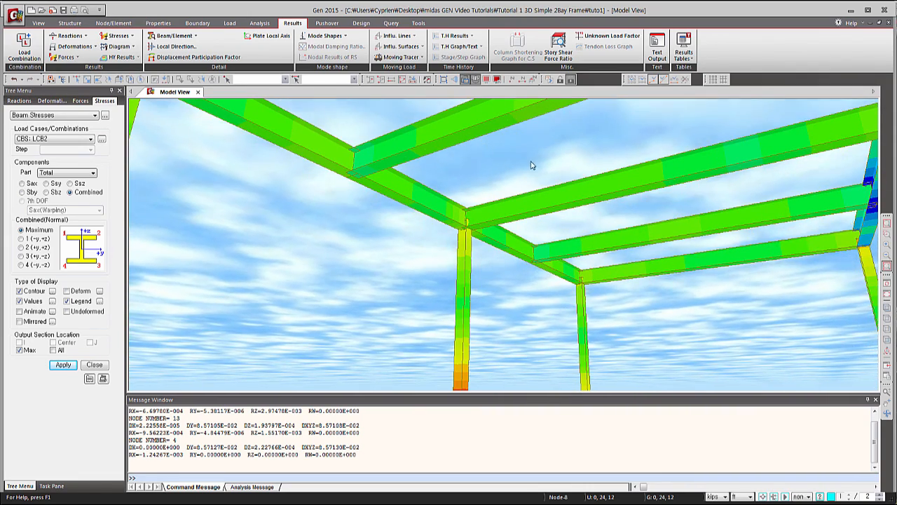
pyautogui.click(475, 81)
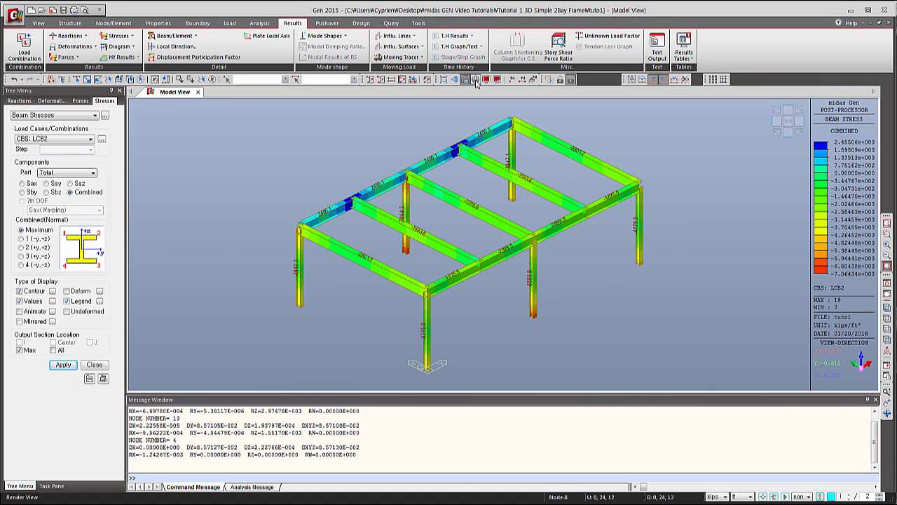
# Turn on perspective view and rotate the stressed frame to a lower viewing angle
pyautogui.click(455, 79)
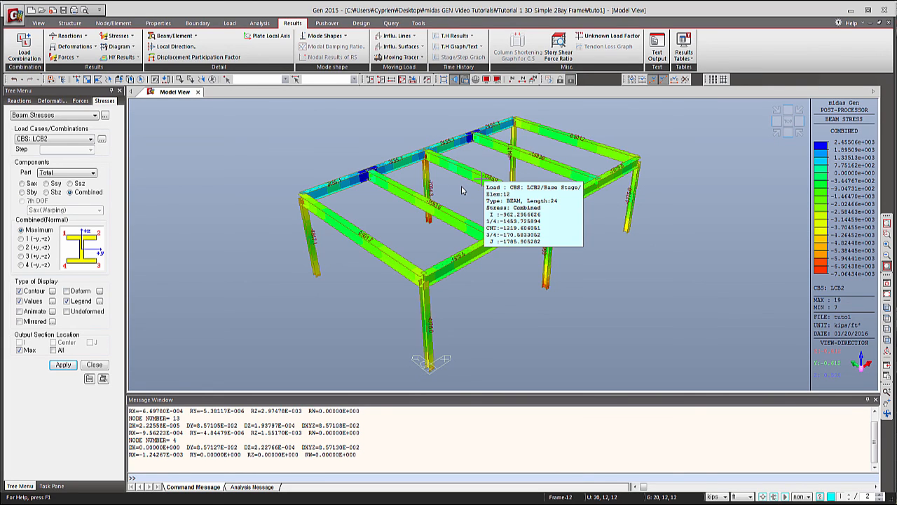
pyautogui.click(888, 415)
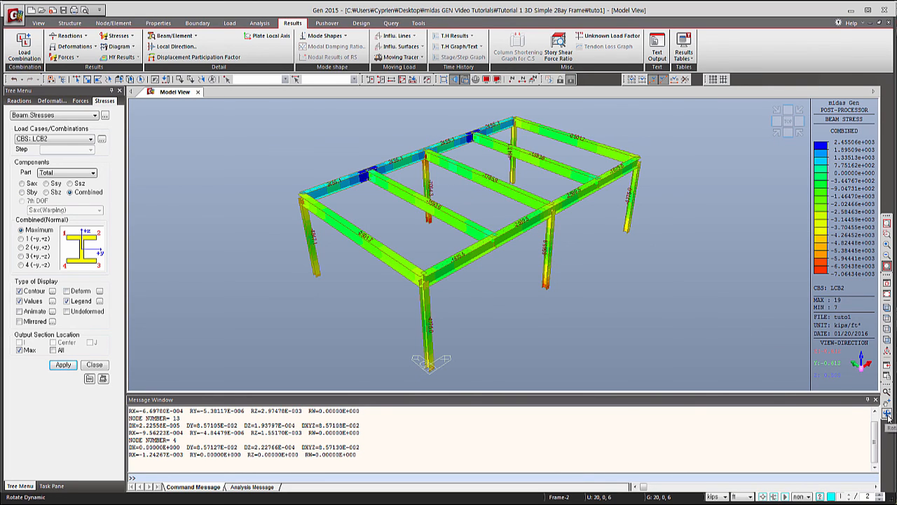
pyautogui.moveTo(522, 326); pyautogui.dragTo(499, 294)
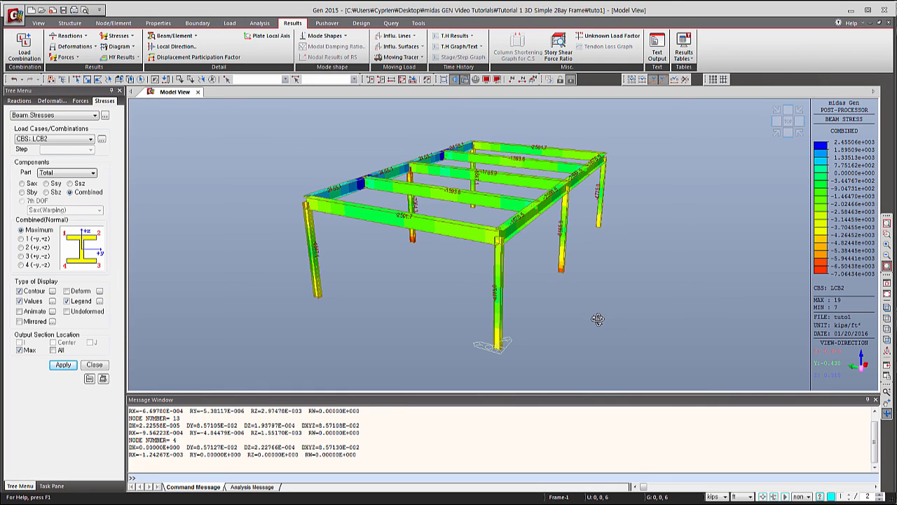
# Set the LCB2 stress contour to animate with real deformation and without values, and record the animation
pyautogui.click(20, 312)
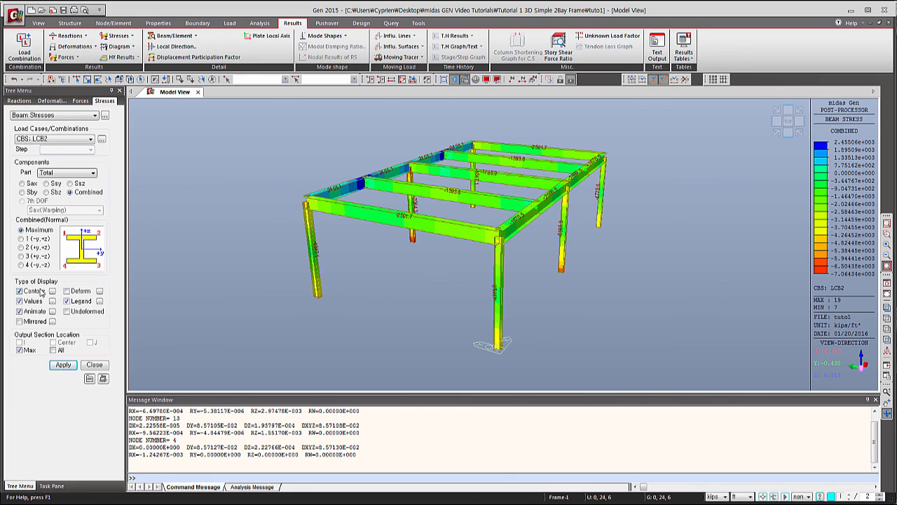
pyautogui.click(67, 291)
pyautogui.click(19, 302)
pyautogui.click(99, 291)
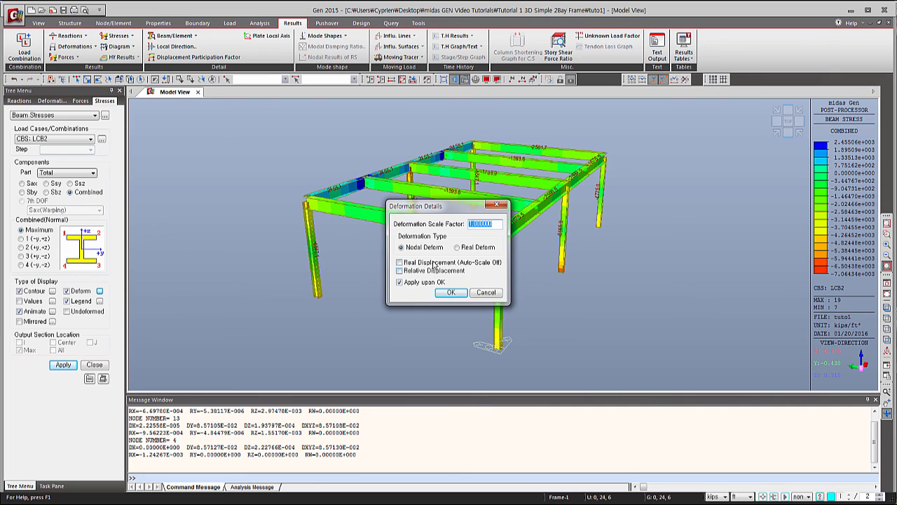
pyautogui.click(458, 247)
pyautogui.click(451, 292)
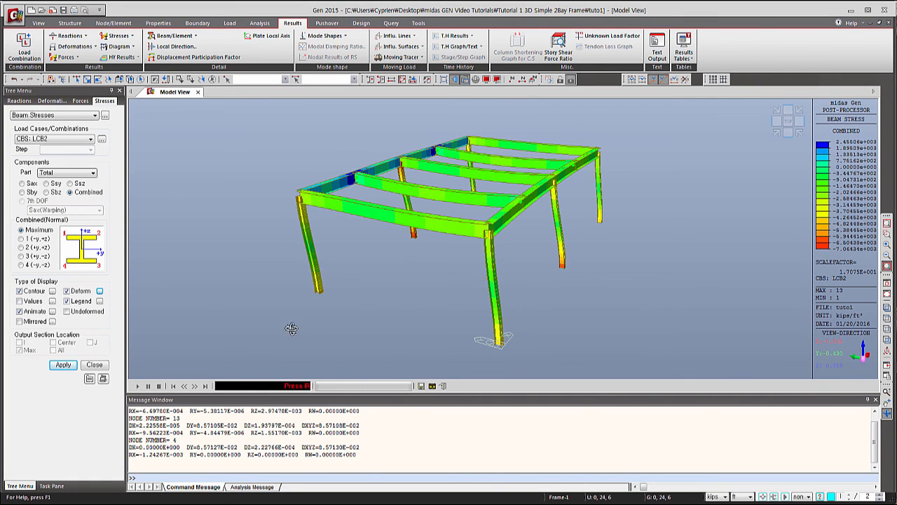
pyautogui.click(432, 387)
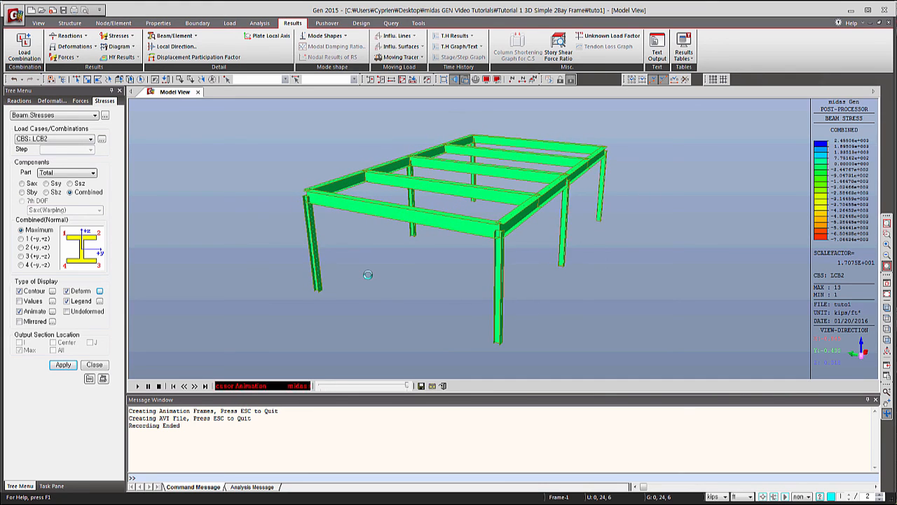
# Save the recorded stress animation as animation.avi in the tutorial folder and stop its playback
pyautogui.click(421, 385)
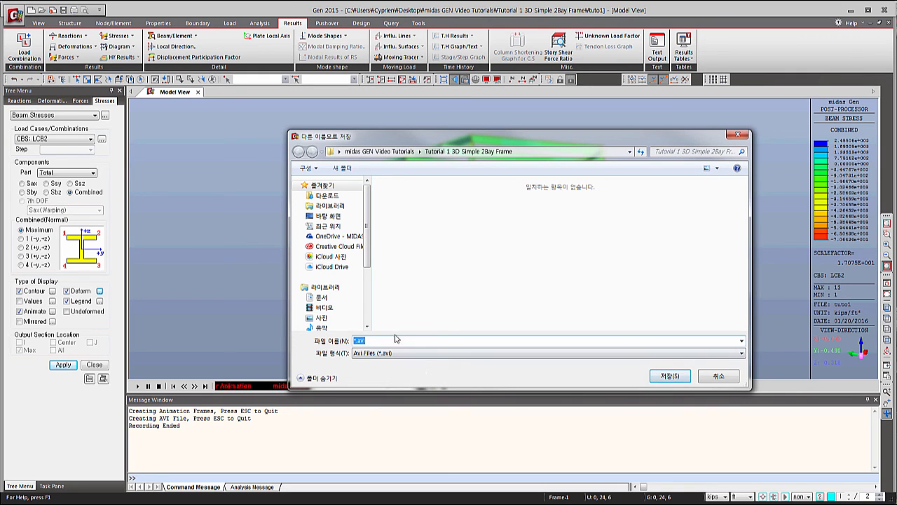
pyautogui.click(356, 340)
pyautogui.moveTo(356, 341); pyautogui.dragTo(348, 344)
pyautogui.write('anima')
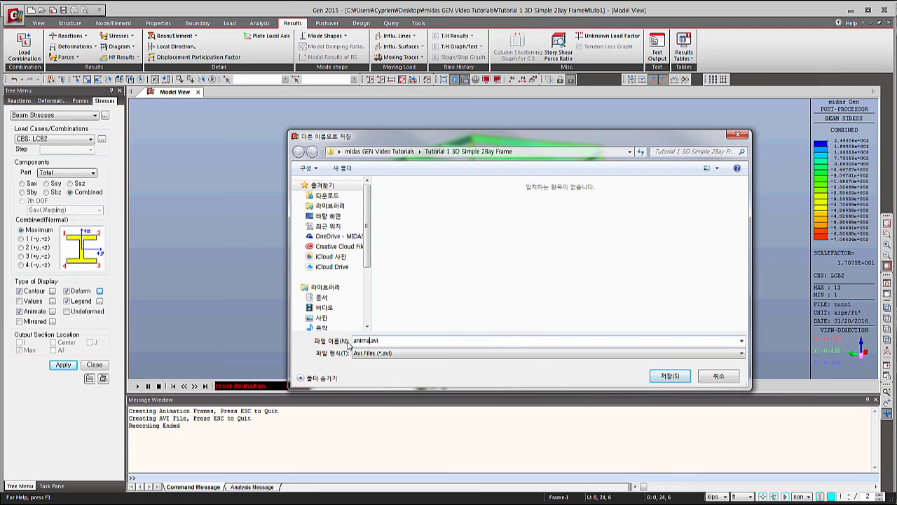
pyautogui.write('tion')
pyautogui.press('Return')
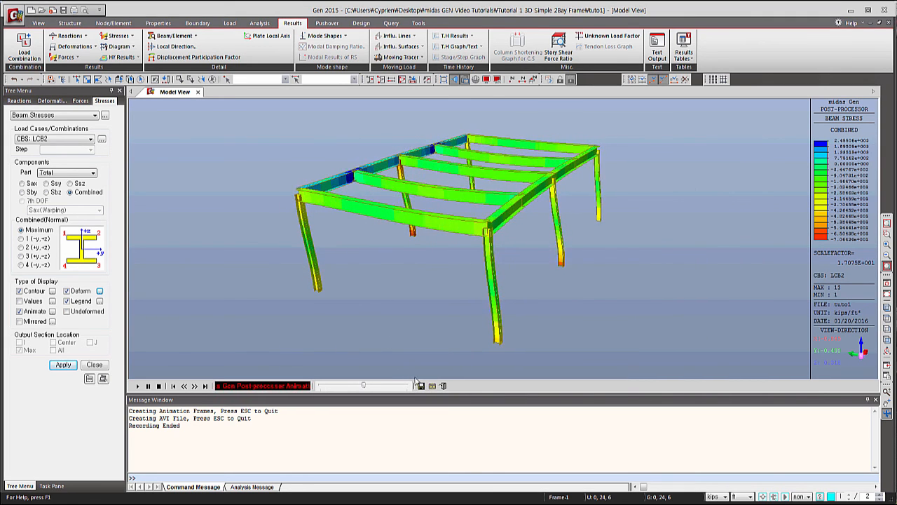
pyautogui.click(159, 385)
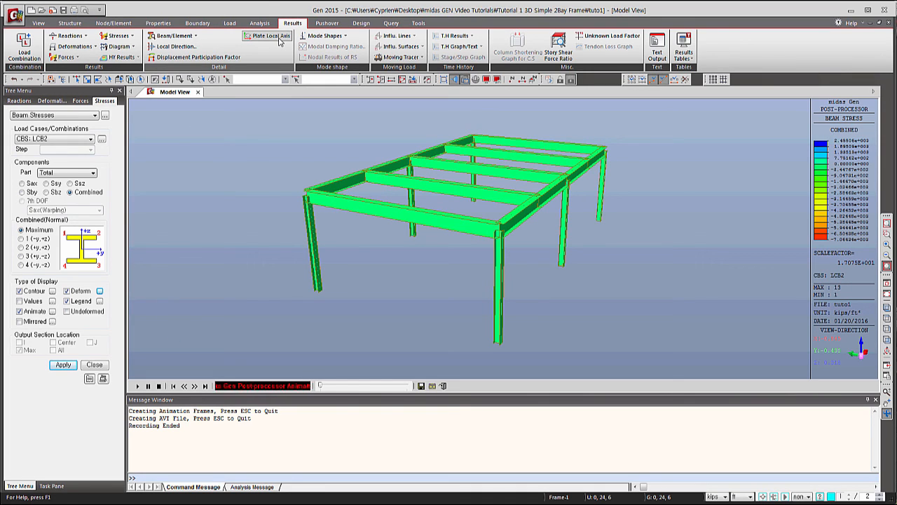
# Run a Beam Detail Analysis of element 11 under the static dead load case DL
pyautogui.click(189, 37)
pyautogui.click(184, 47)
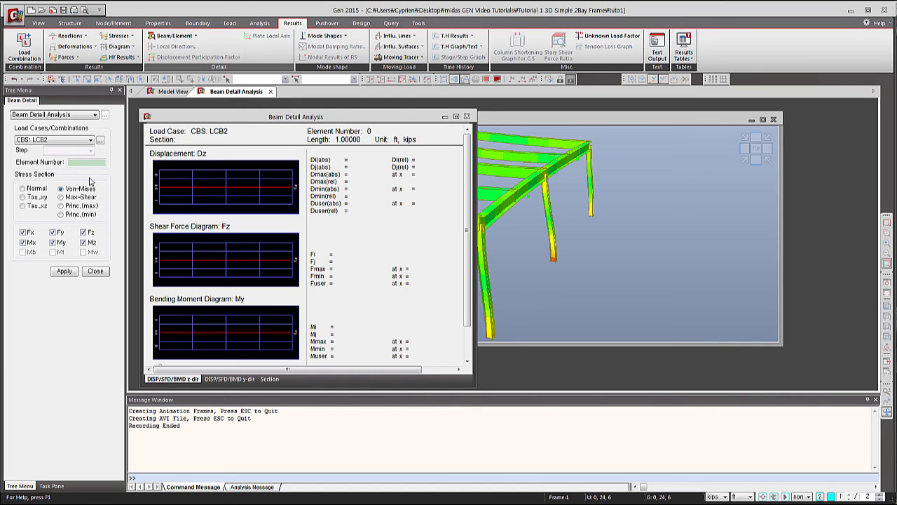
pyautogui.click(83, 142)
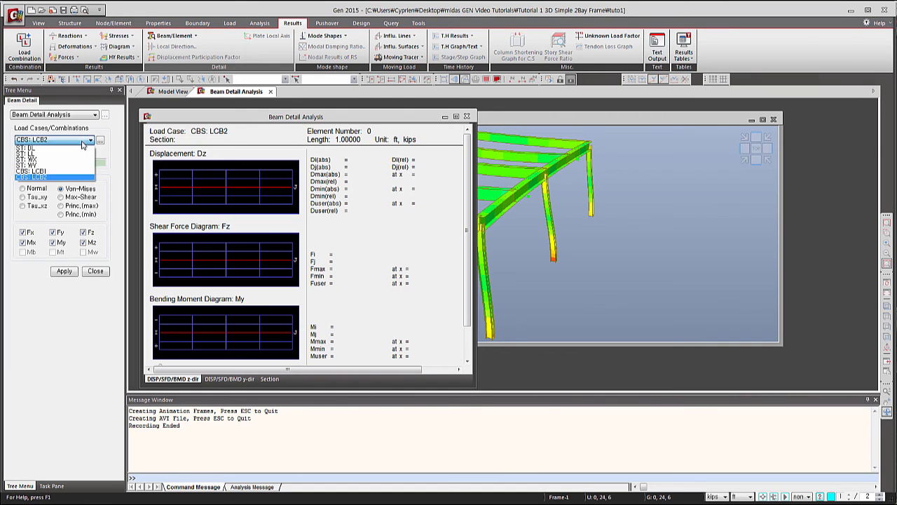
pyautogui.click(81, 148)
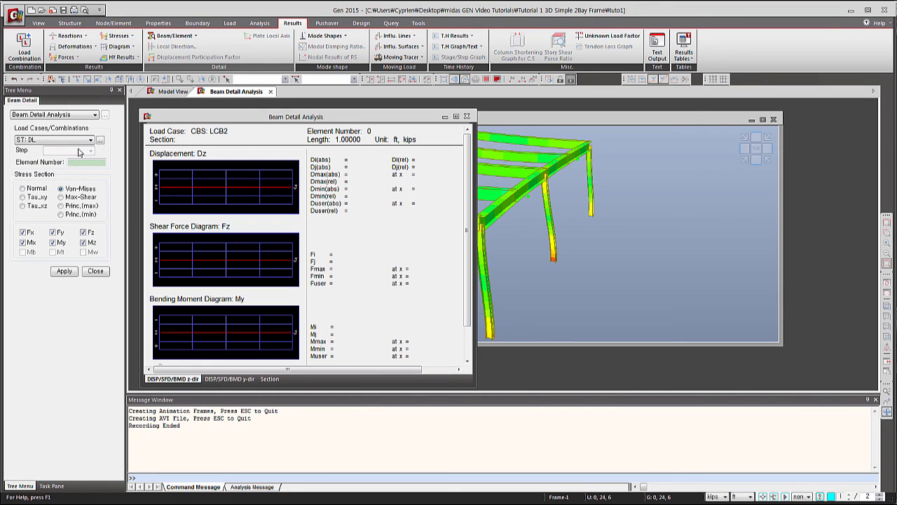
pyautogui.click(85, 162)
pyautogui.write('11')
pyautogui.hotkey('shift', 'Tab')
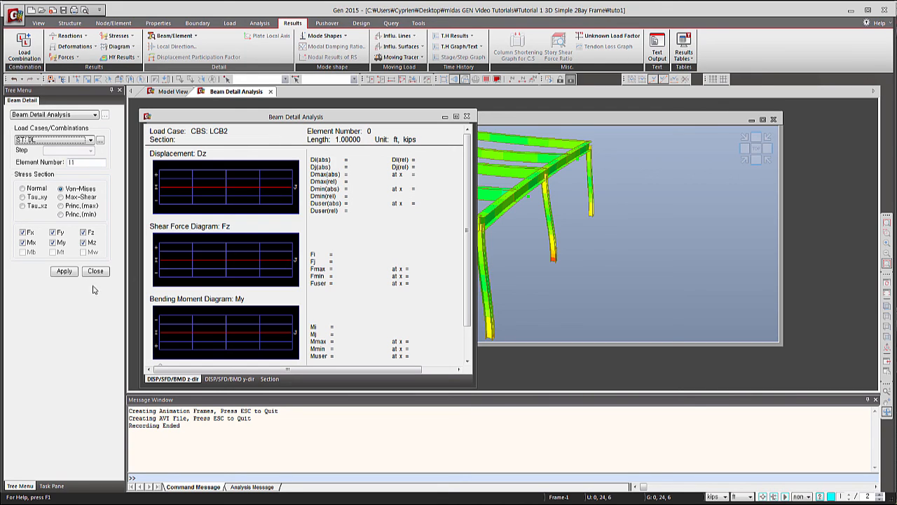
pyautogui.click(64, 271)
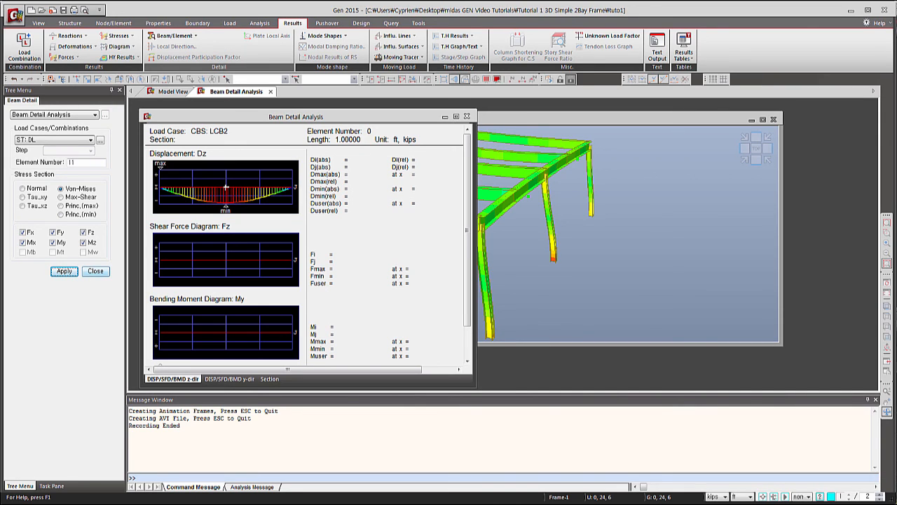
# Switch the section stress type to Normal and update the detailed diagrams of element 11
pyautogui.click(25, 189)
pyautogui.click(64, 271)
pyautogui.click(247, 266)
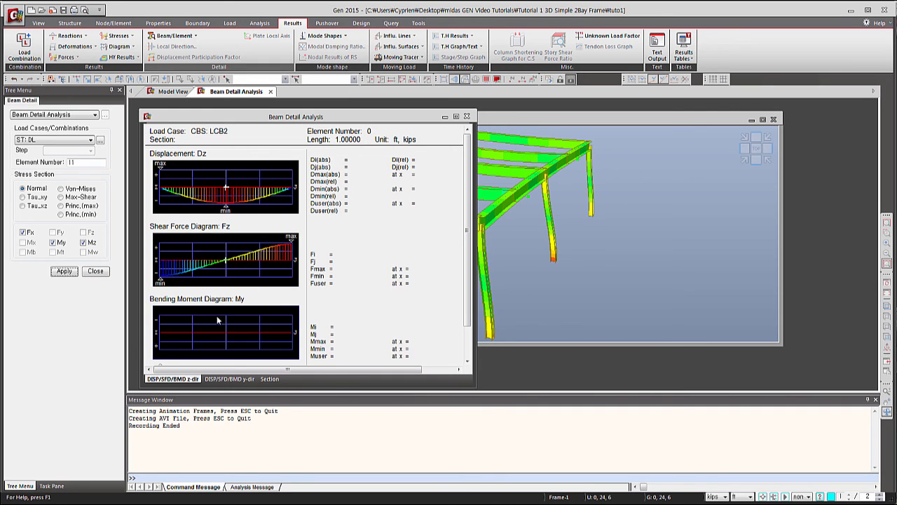
pyautogui.moveTo(199, 319)
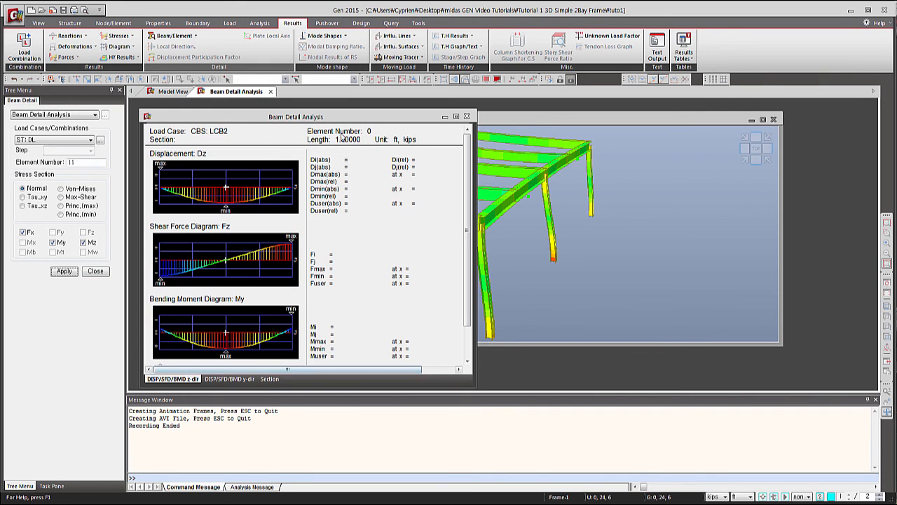
# Maximize the beam detail results and review the y-direction diagrams and the cross-section stresses of element 11
pyautogui.click(456, 117)
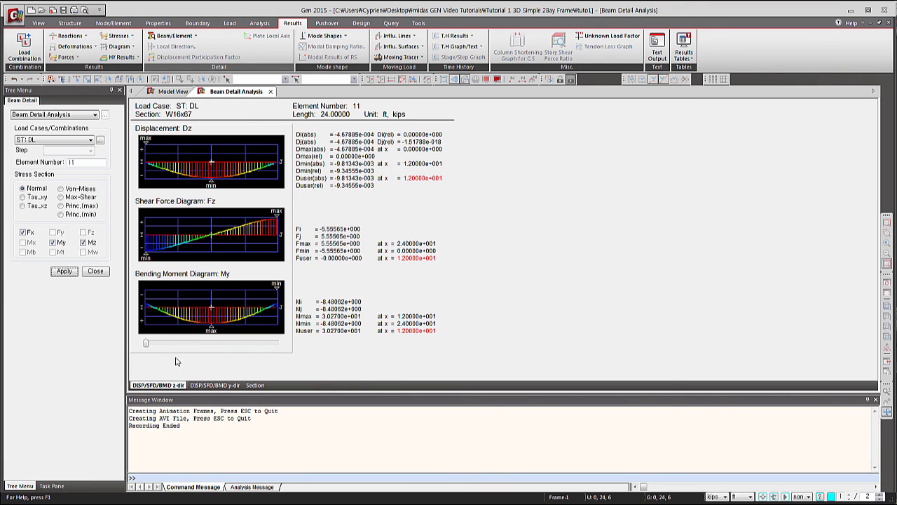
pyautogui.click(215, 386)
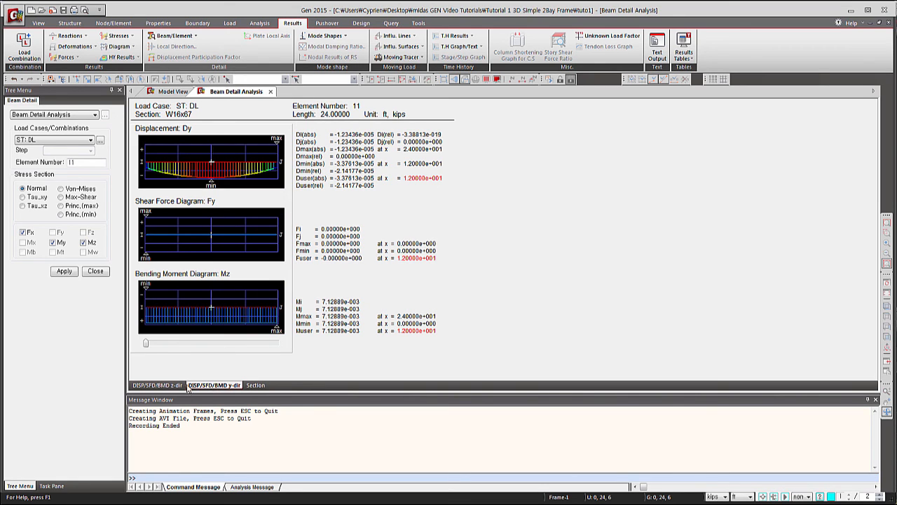
pyautogui.click(254, 386)
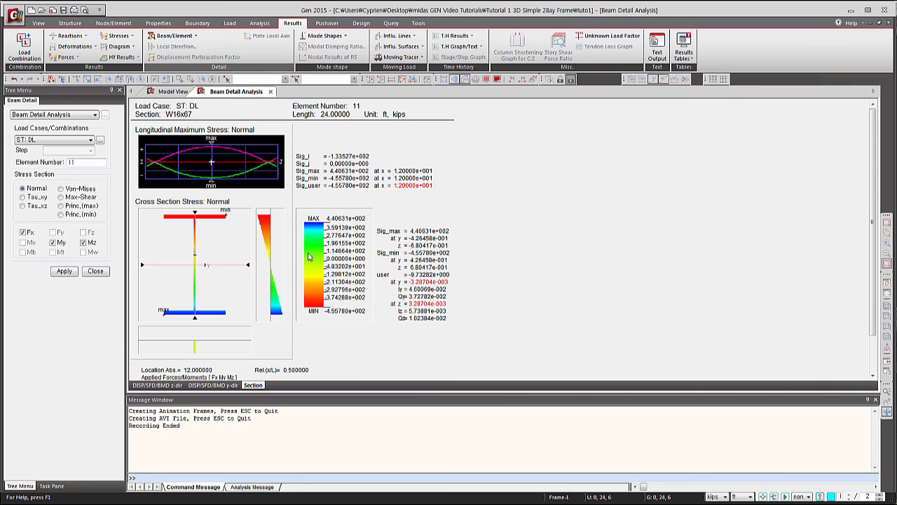